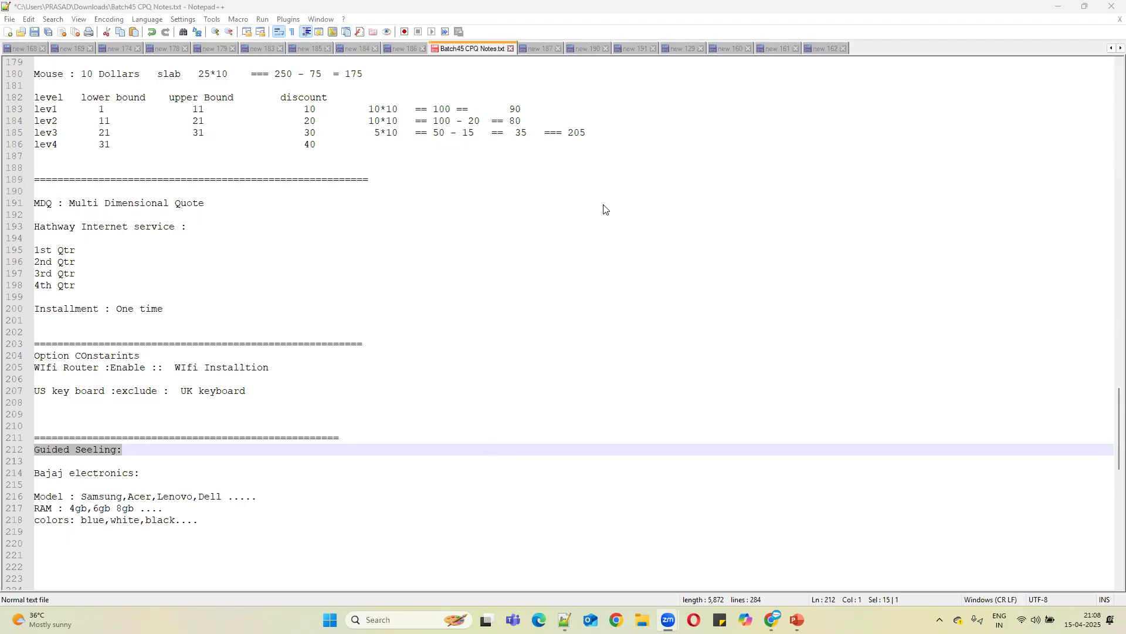
Add three line breaks after the colors line in the Guided Seeling notes.
scroll(309, 516, "down", 3)
left_click(224, 420)
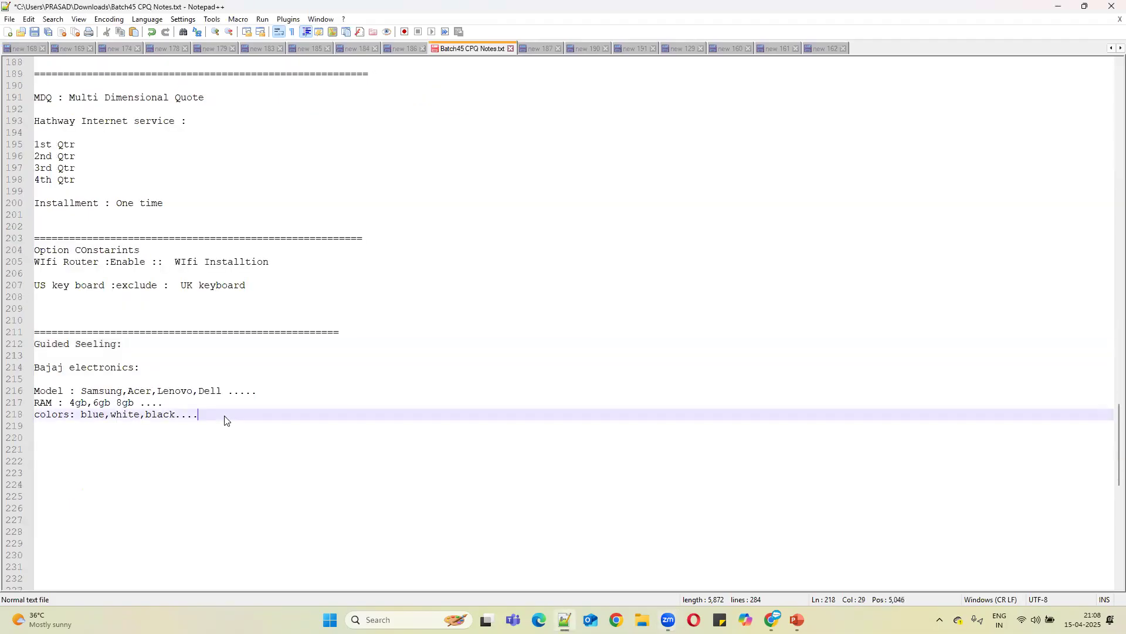
key("Return")
key("Return")
key("Return")
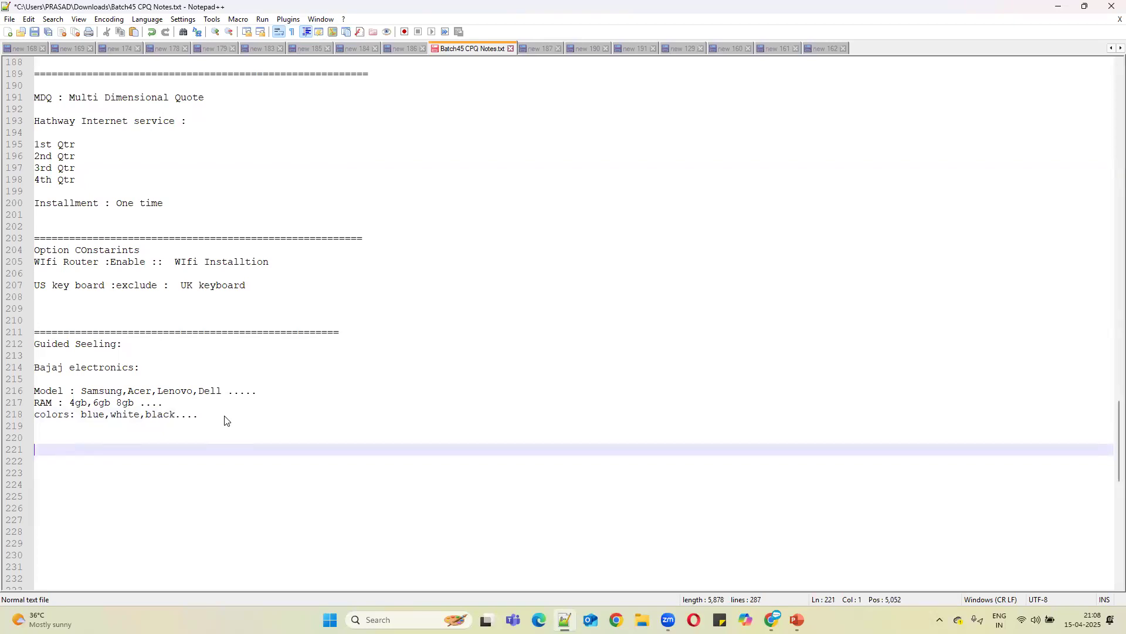
Clear the text of the Model line listing Samsung, Acer, Lenovo and Dell.
double_click(52, 391)
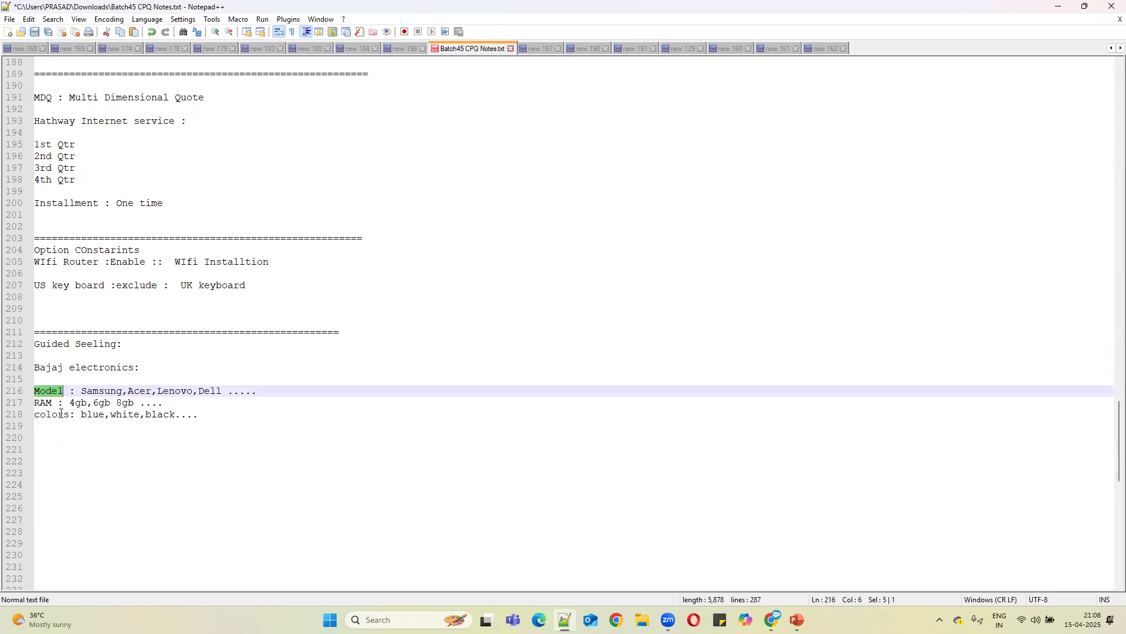
left_click_drag(261, 392, 22, 392)
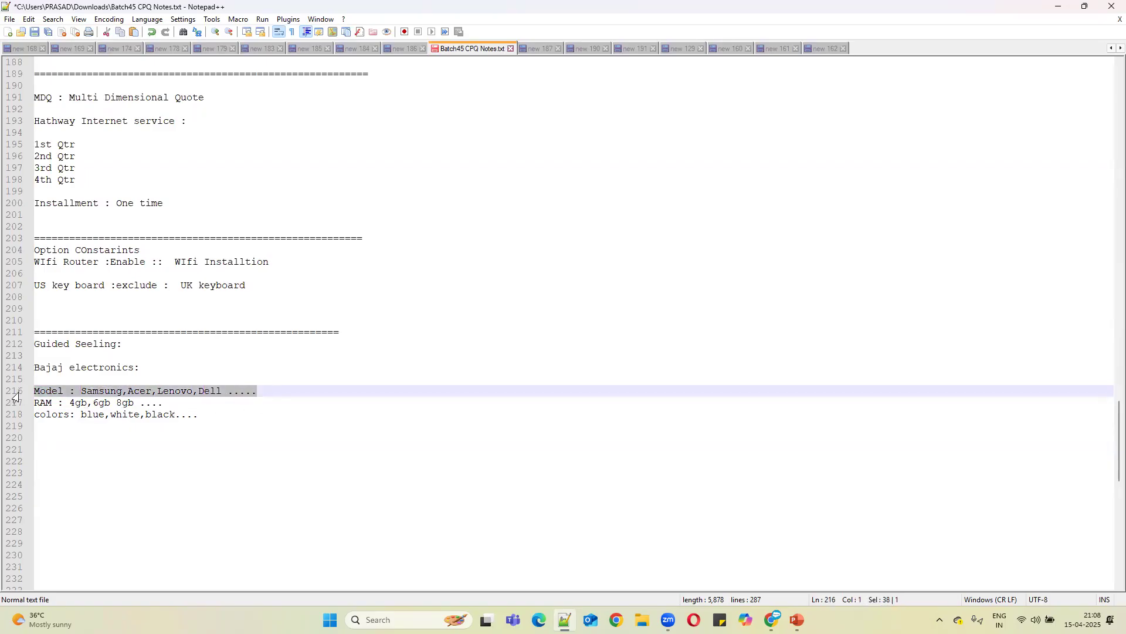
key("Delete")
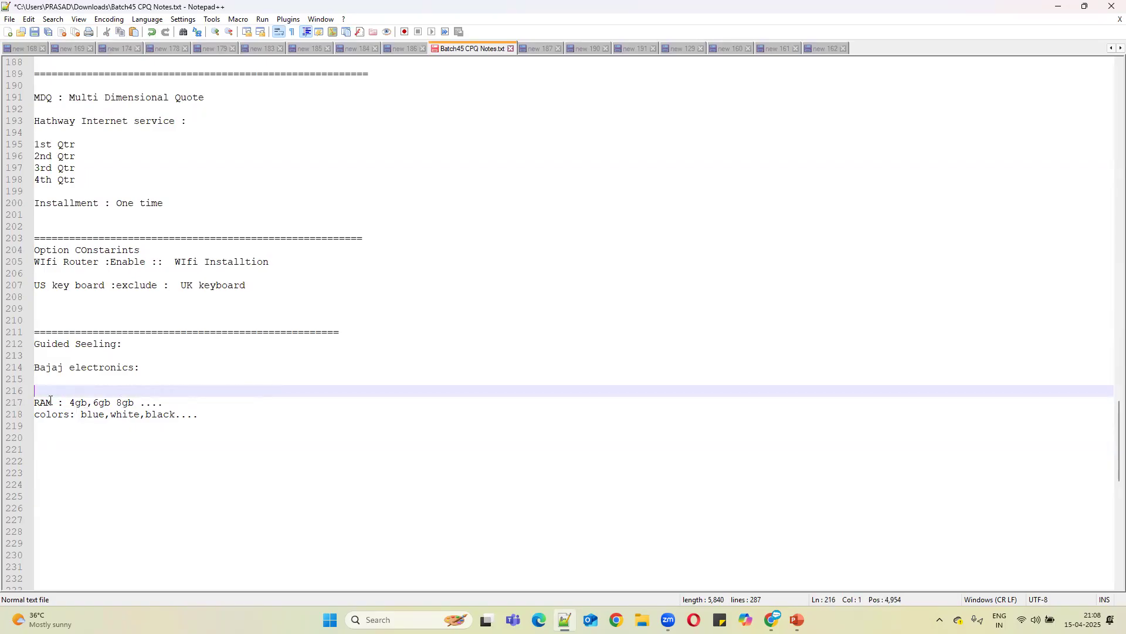
Add the line "Hard DIsk : 1TB,2TB,3TB..." directly below the RAM line.
key("Down")
key("End")
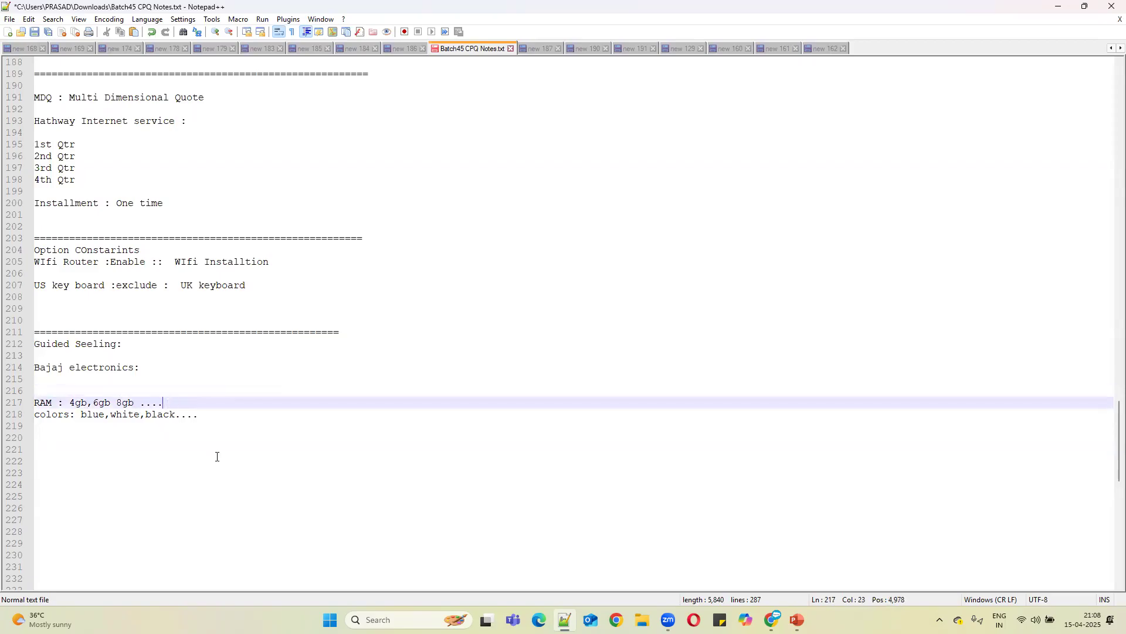
key("Return")
type("Hard DIsk")
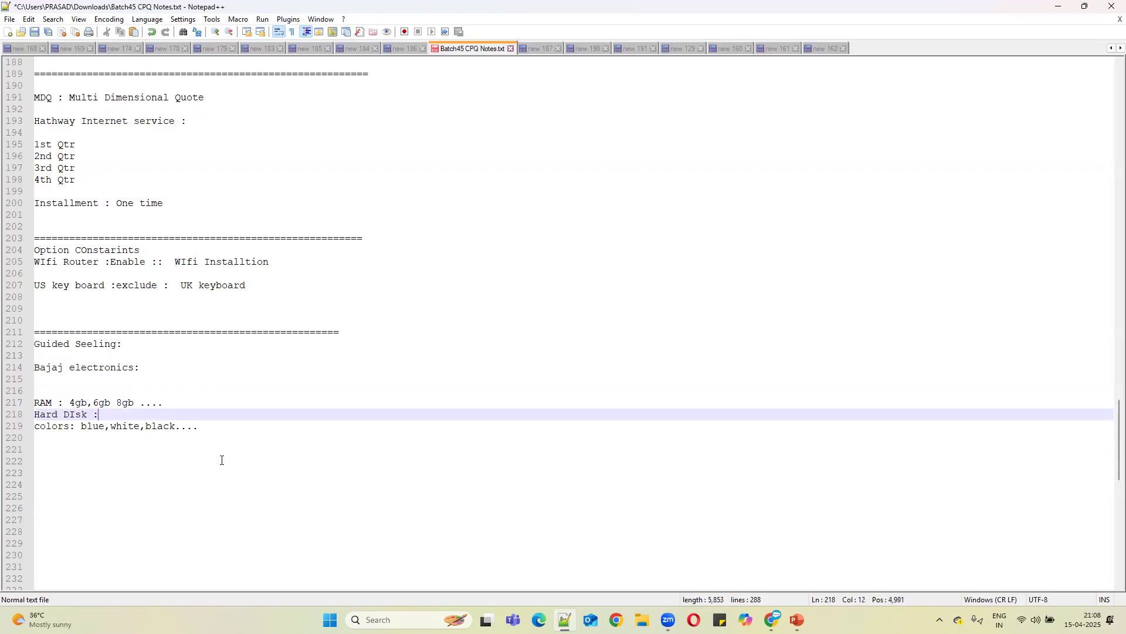
type(": 1TB,2TB,3TB...")
Capitalize the first letter of the colors line and correct "DIsk" to "Disk" in the line above it.
left_click(41, 429)
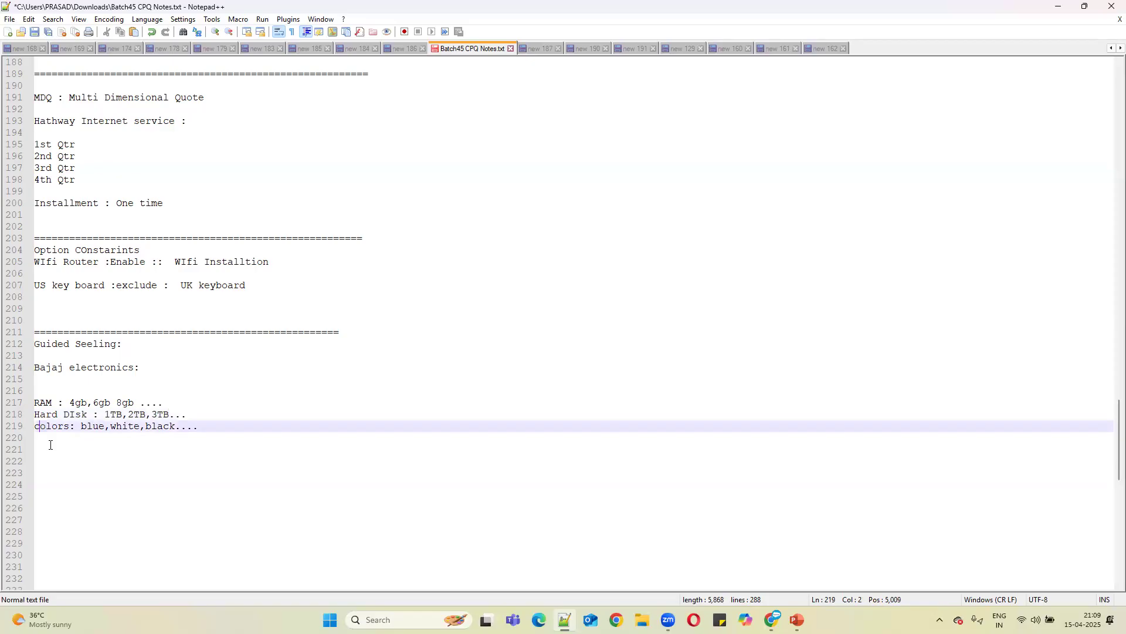
key("BackSpace")
type("C")
left_click_drag(227, 441, 16, 392)
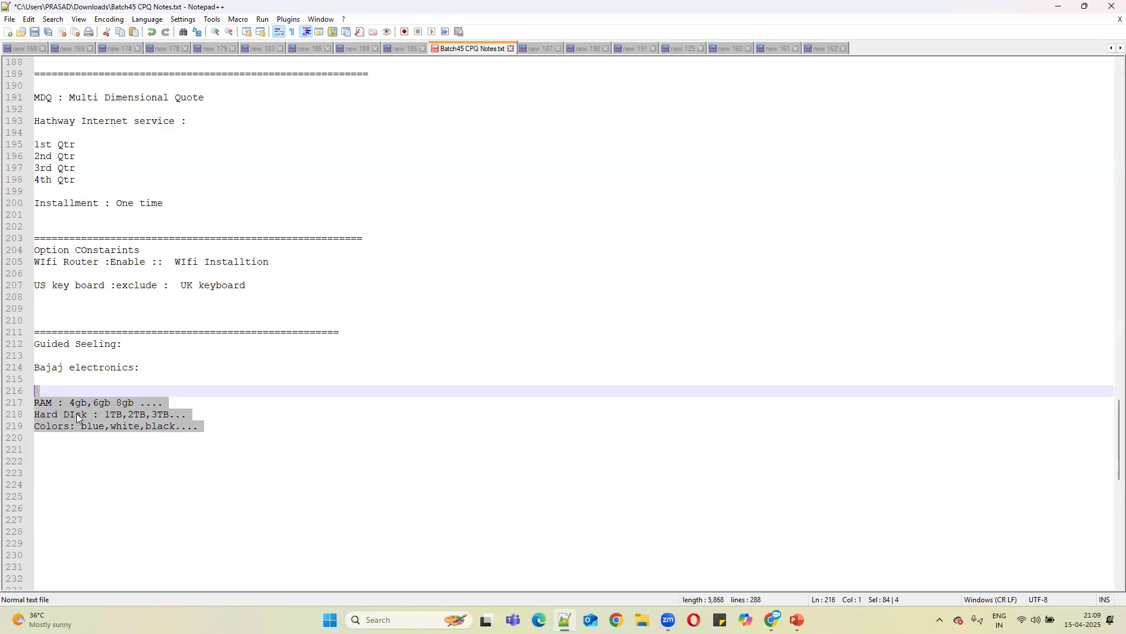
double_click(44, 402)
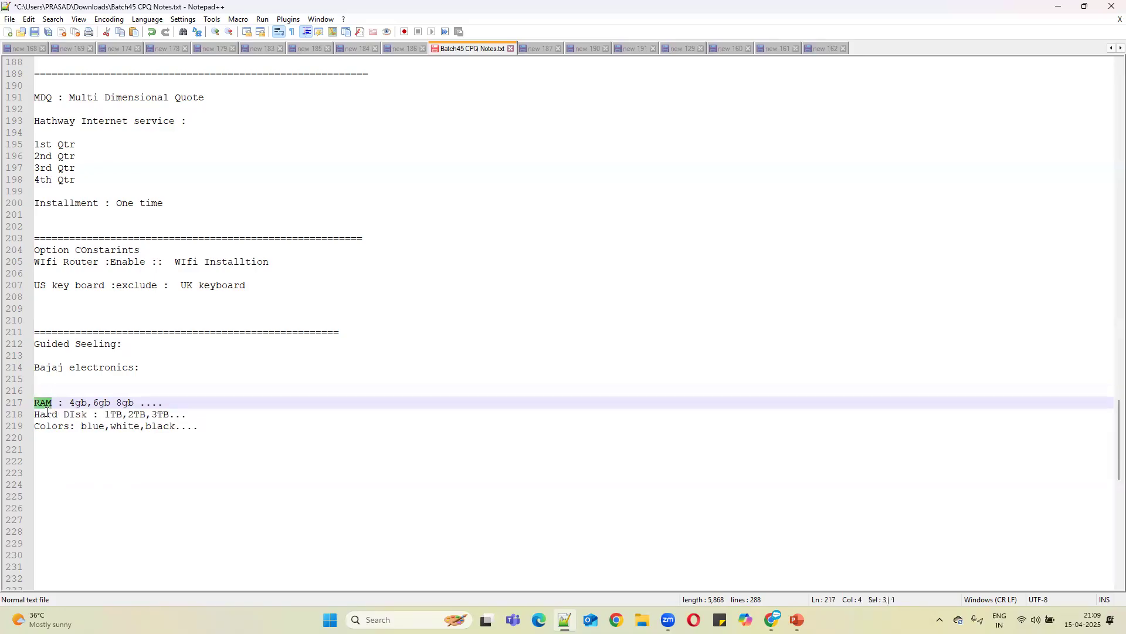
left_click(75, 414)
key("BackSpace")
type("i")
left_click(321, 372)
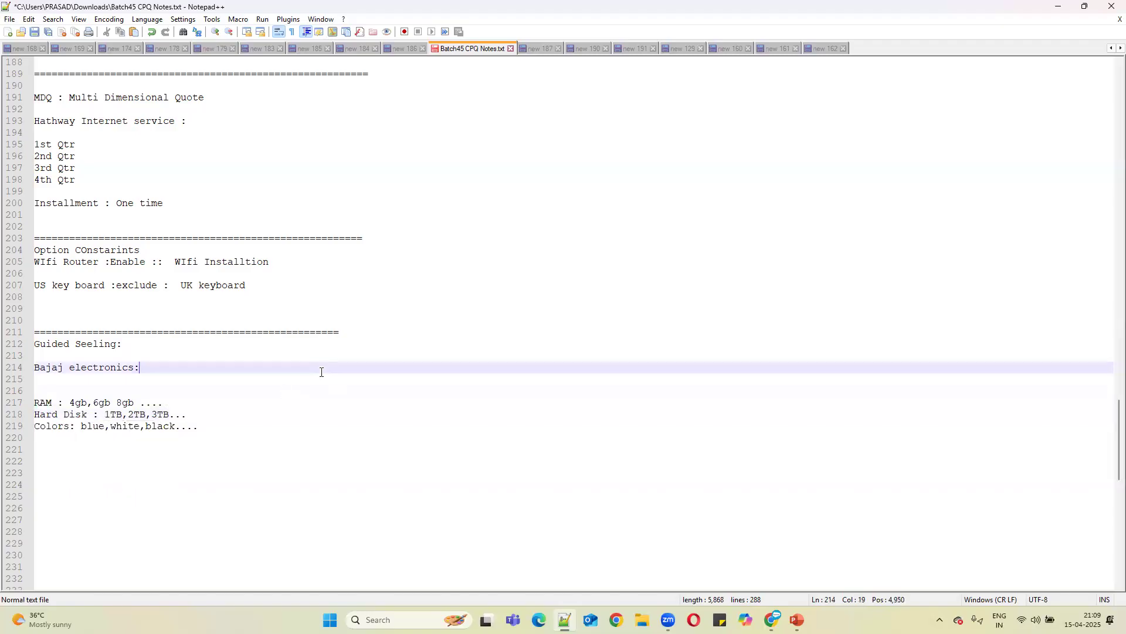
Copy the word RAM from the notes, then switch to Chrome and duplicate the Salesforce Home tab.
left_click_drag(52, 403, 17, 404)
key("ctrl+c")
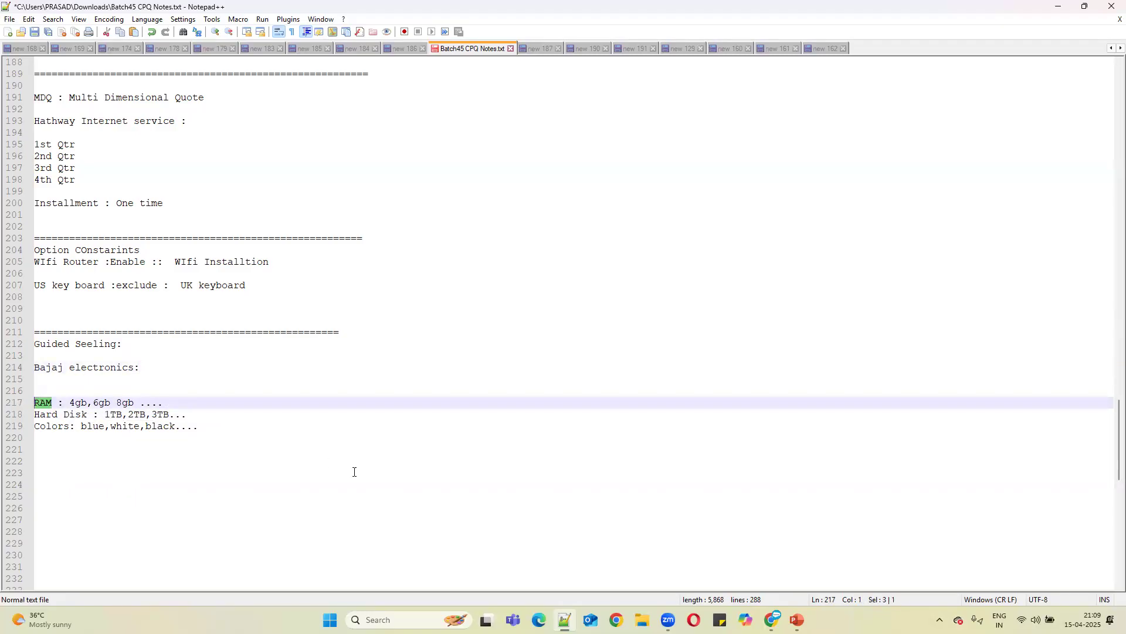
key("alt+Tab")
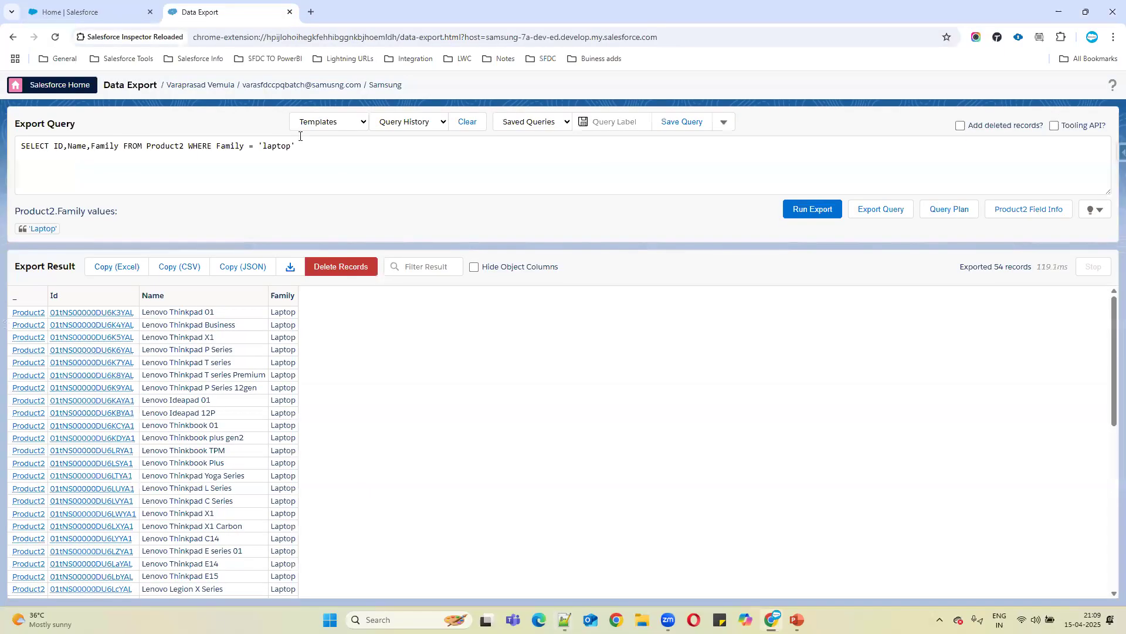
left_click(103, 6)
right_click(103, 6)
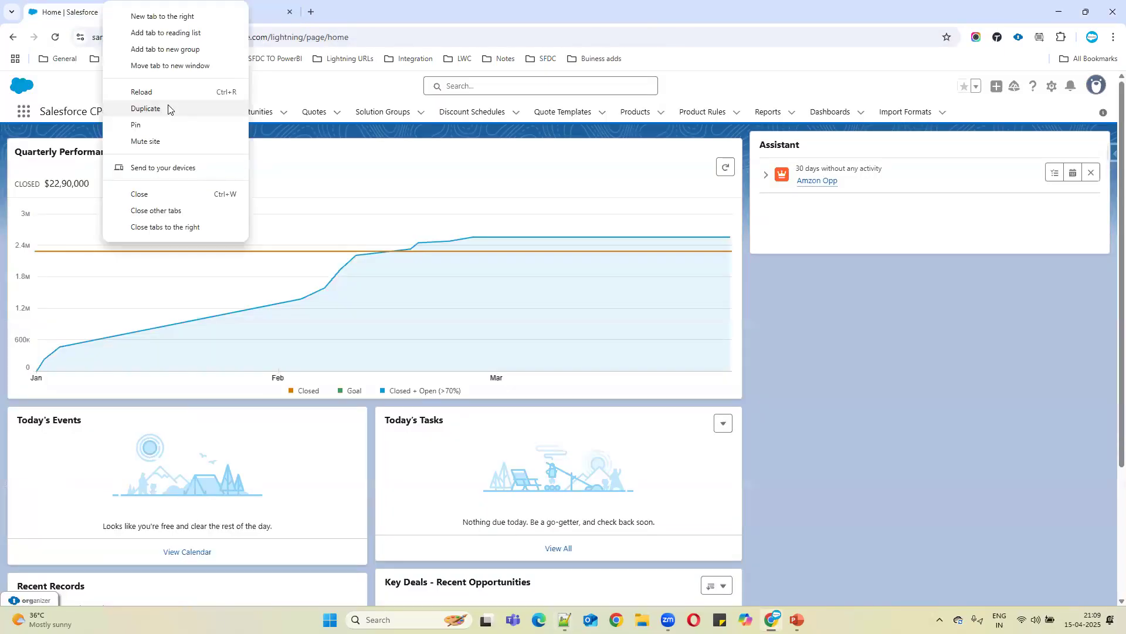
left_click(167, 106)
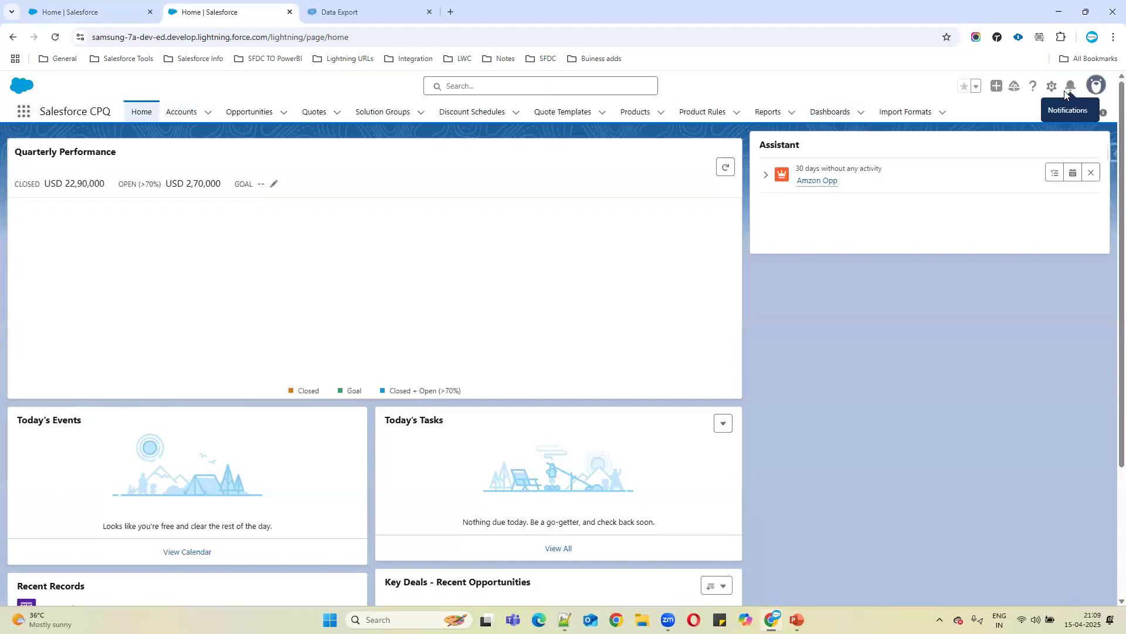
Open Salesforce Setup and find the Product object in Object Manager to show its fields and relationships.
left_click(1051, 87)
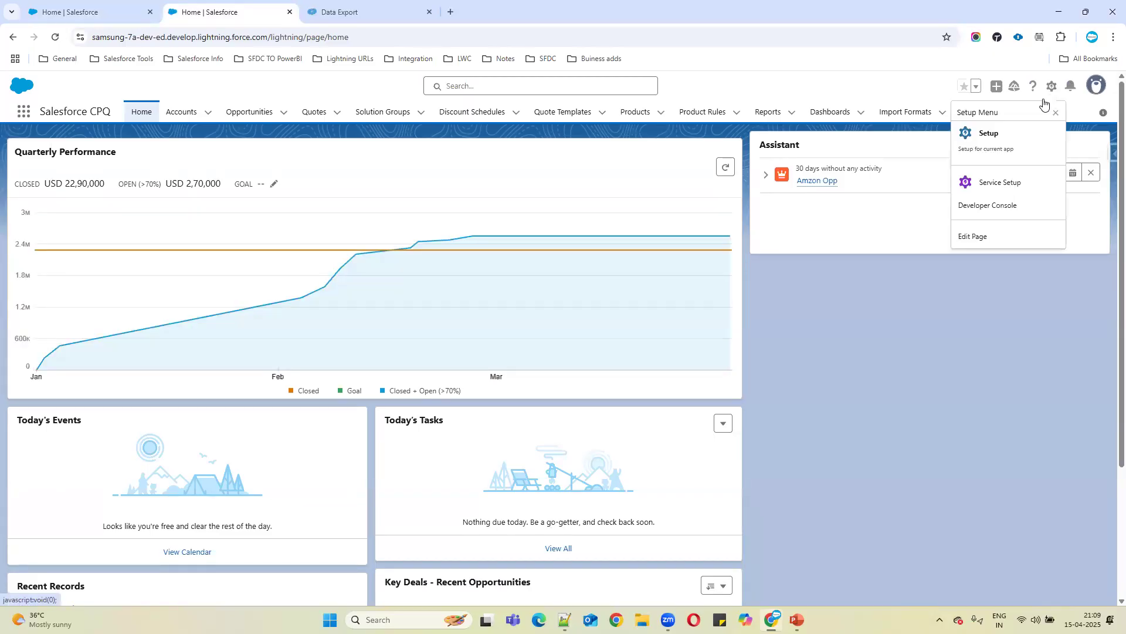
left_click(1005, 136)
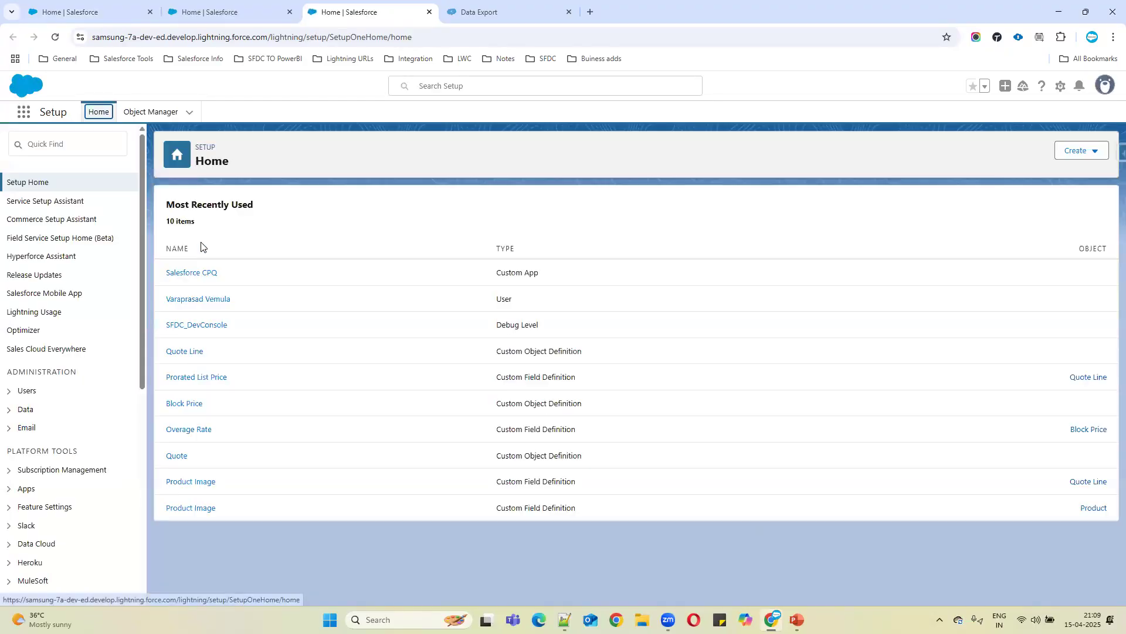
left_click(151, 113)
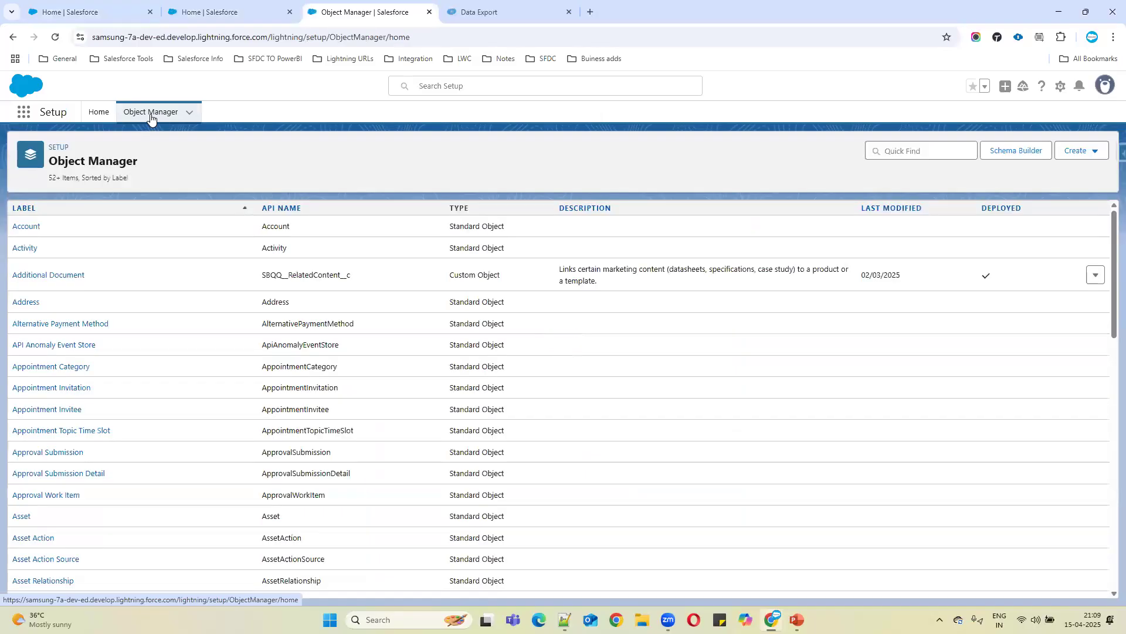
left_click(958, 151)
type("product")
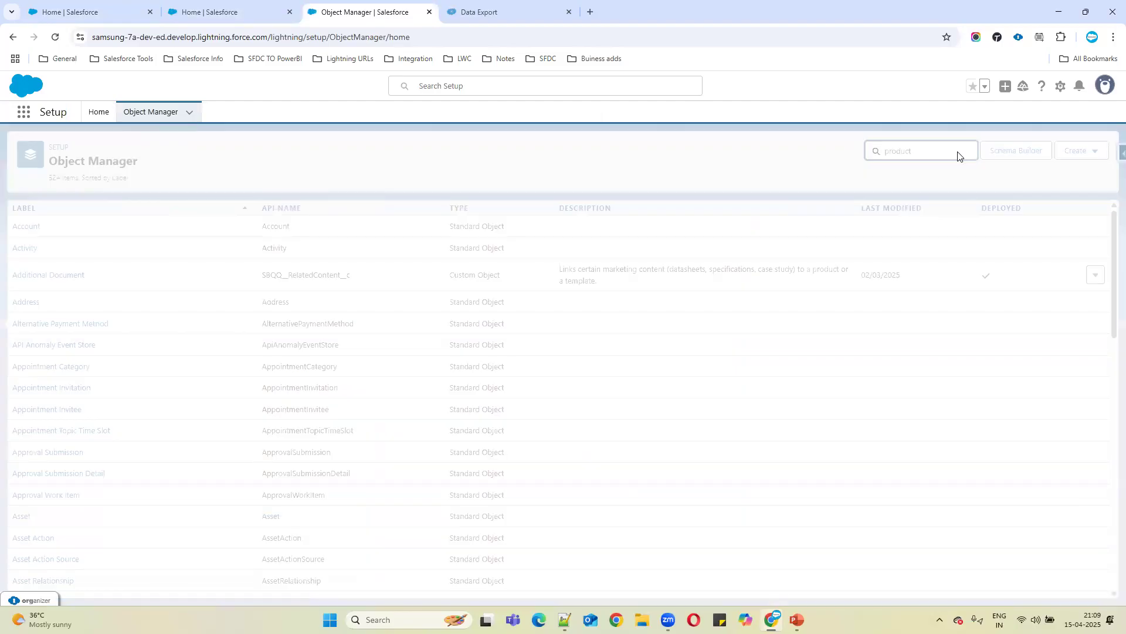
left_click(30, 377)
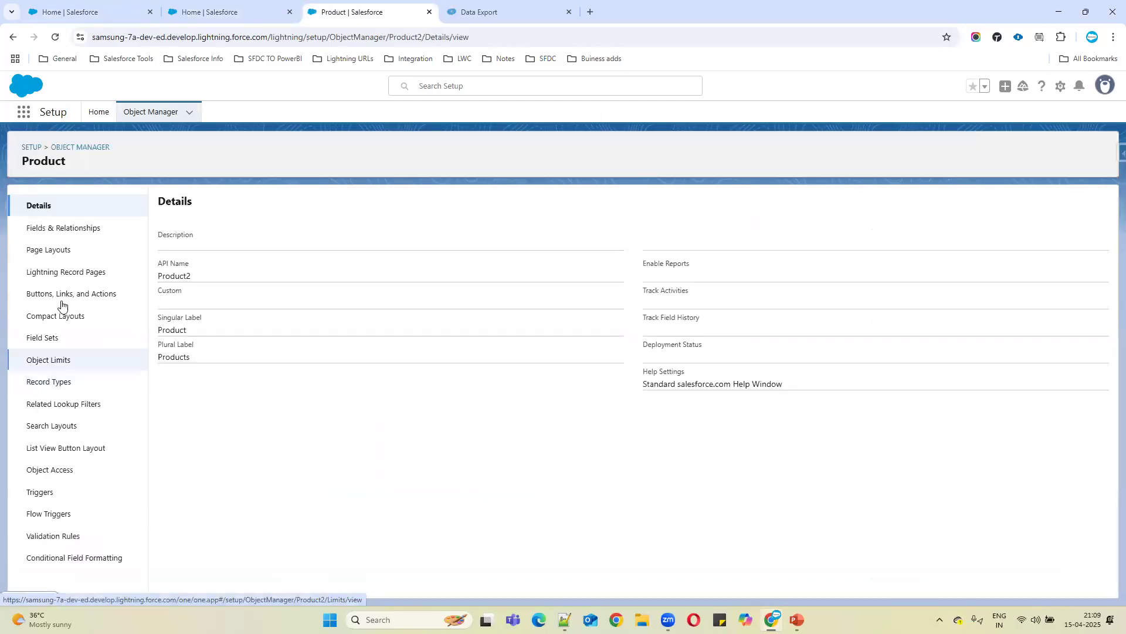
left_click(29, 230)
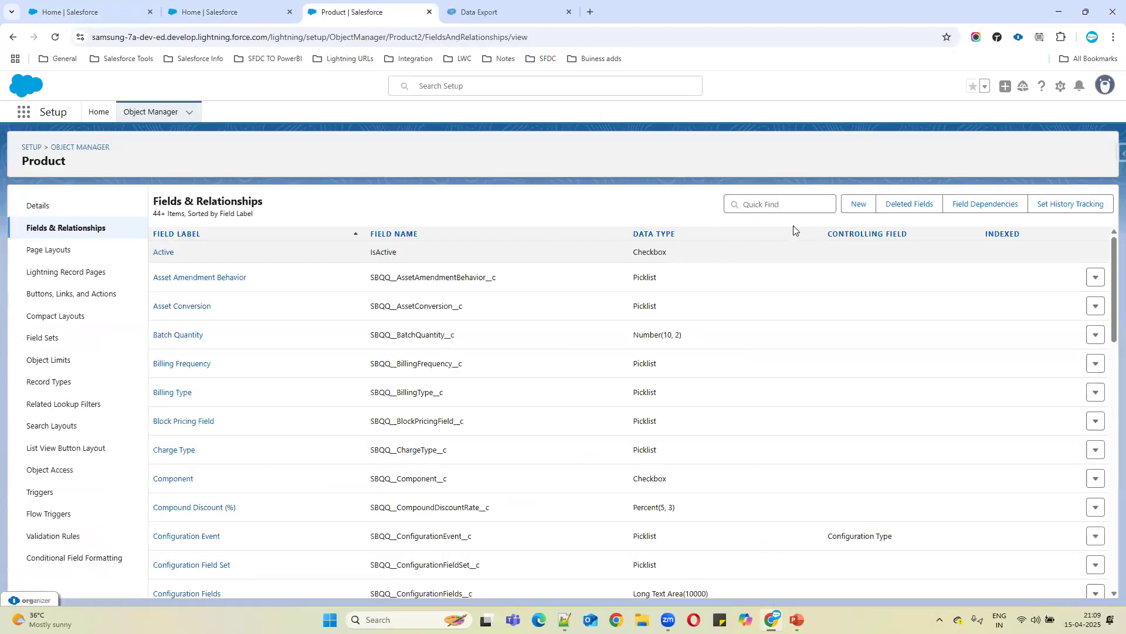
Start a new Picklist custom field on Product labelled RAM, with its values entered one per line.
left_click(847, 204)
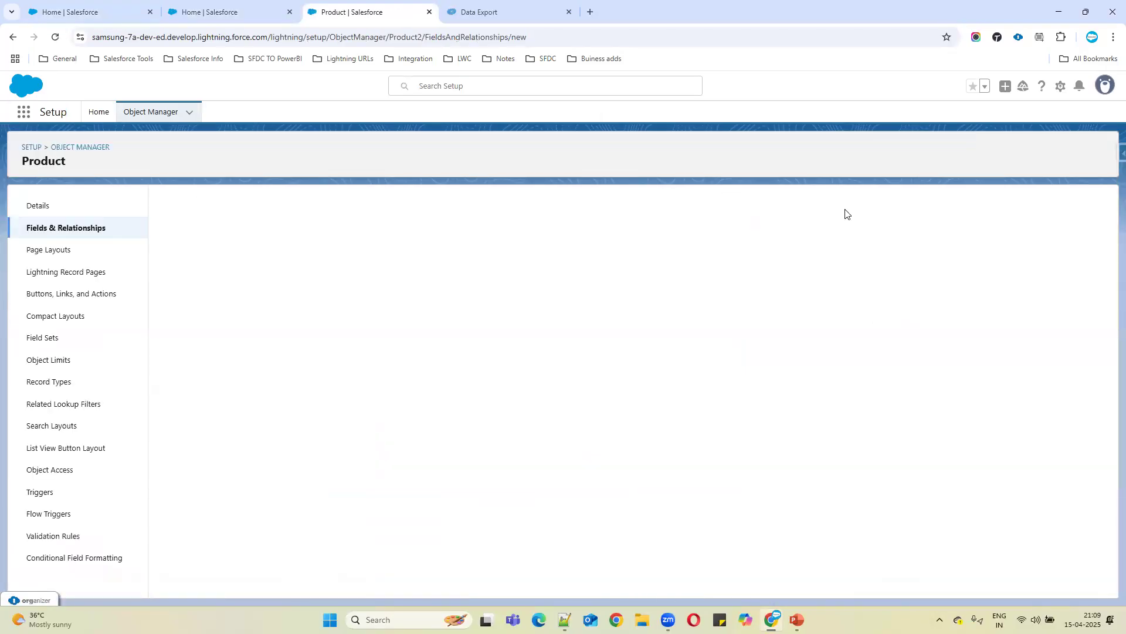
scroll(242, 418, "down", 3)
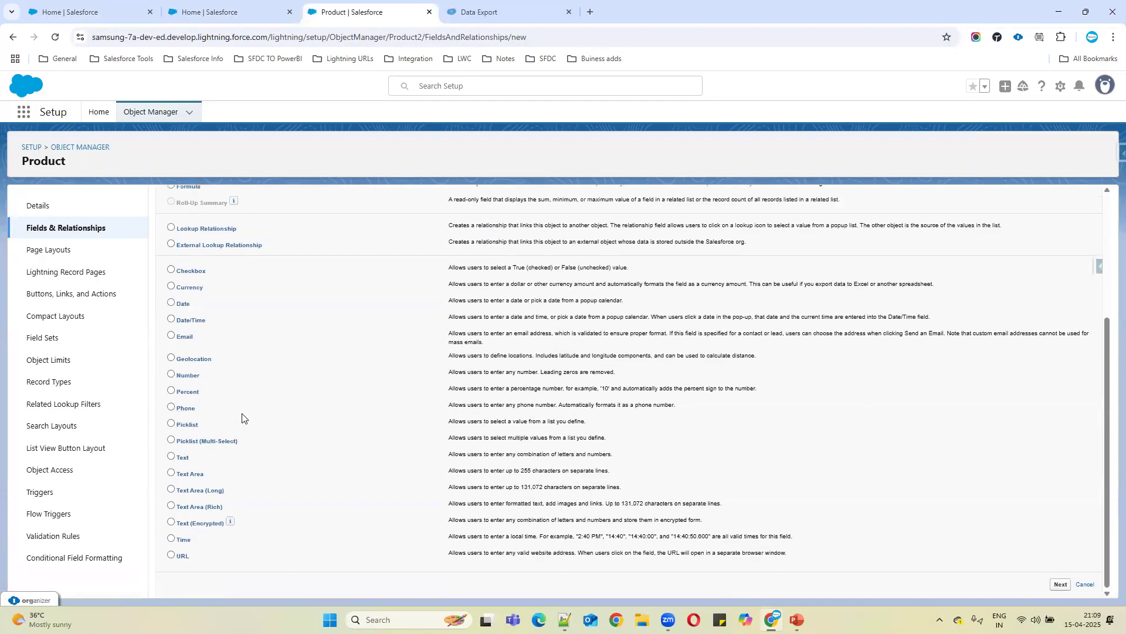
left_click(186, 425)
left_click(1060, 584)
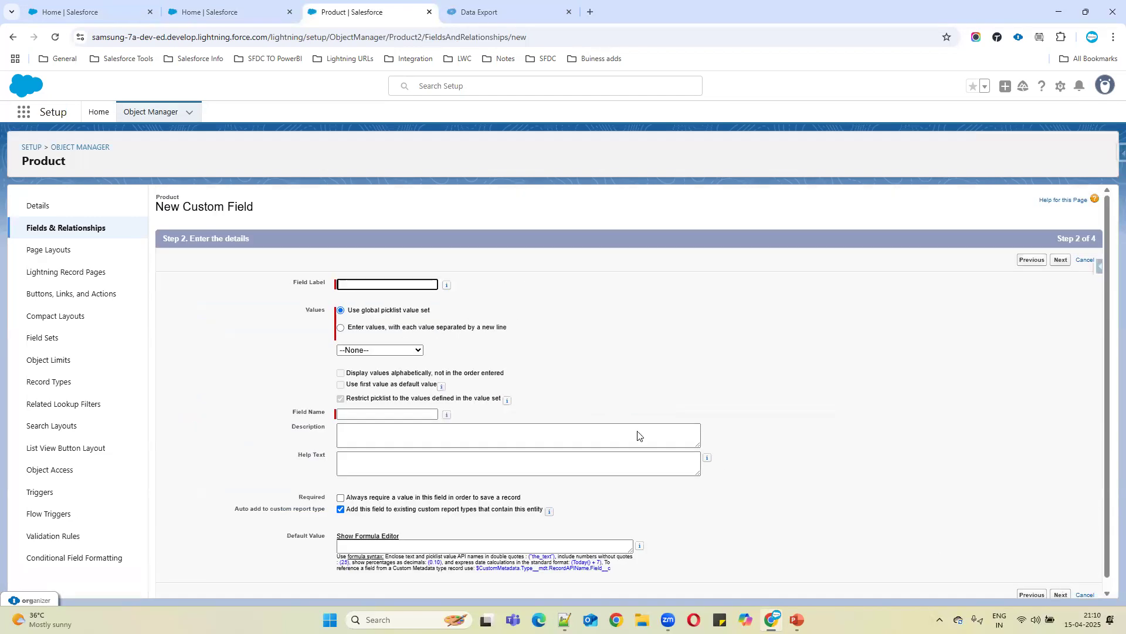
type("RAM")
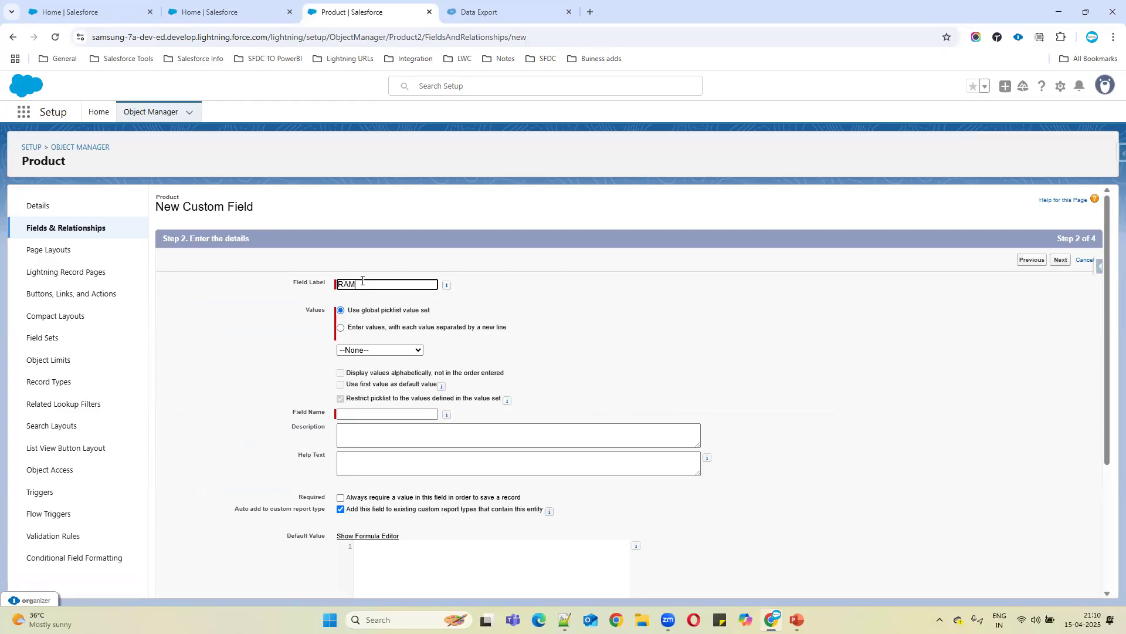
left_click(341, 328)
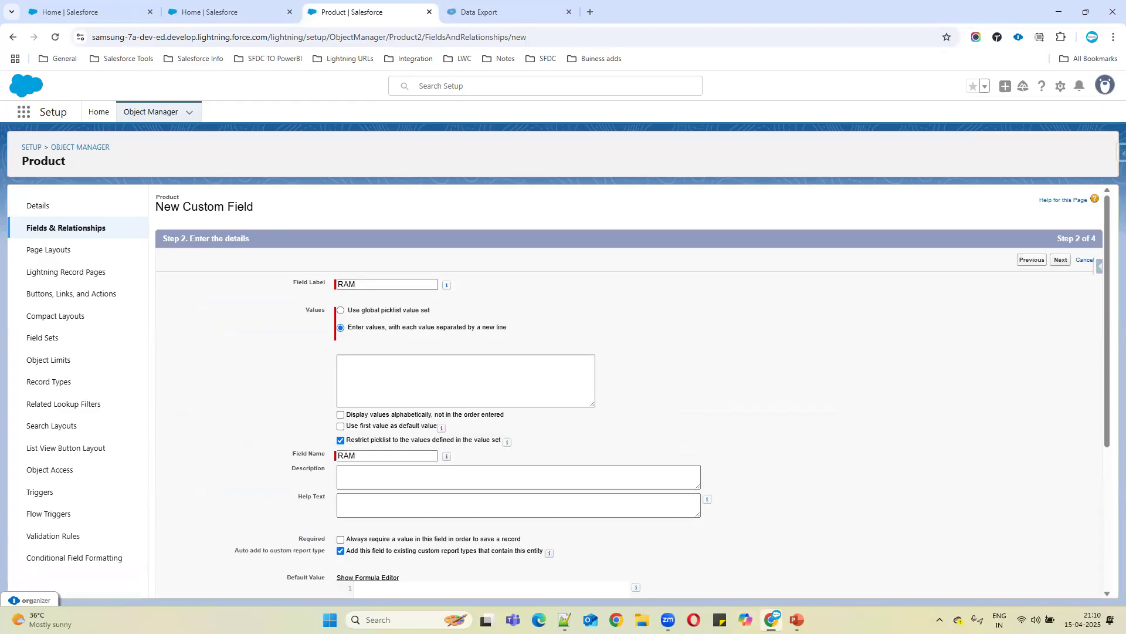
Switch to the Notepad++ notes and add a "RAM:" heading followed by a blank line below the Colors line.
left_click(564, 619)
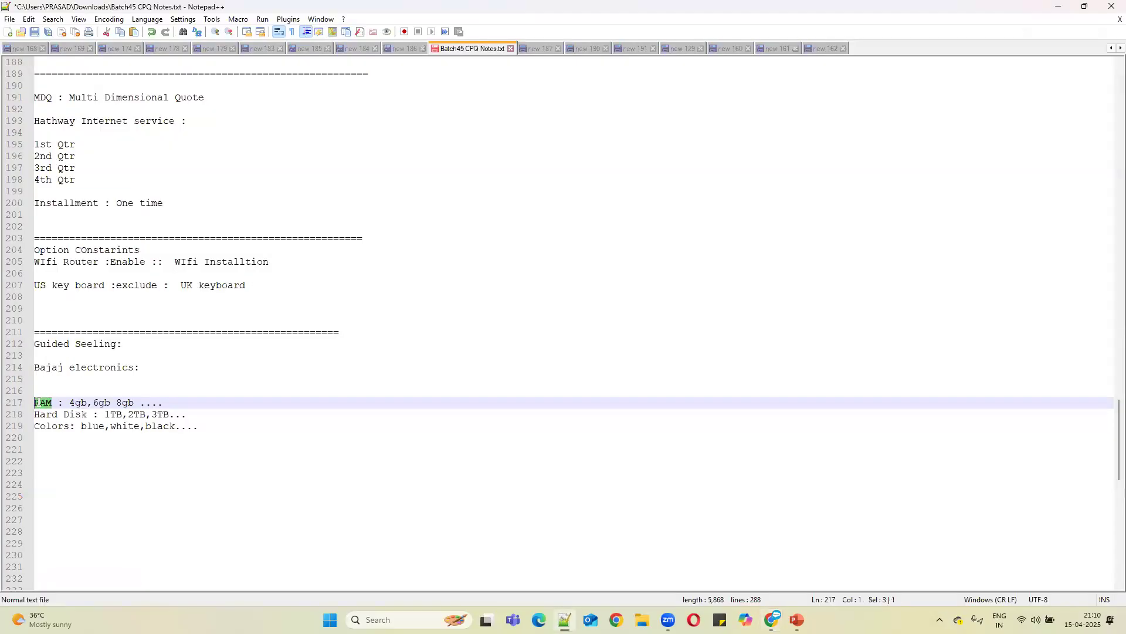
left_click(47, 460)
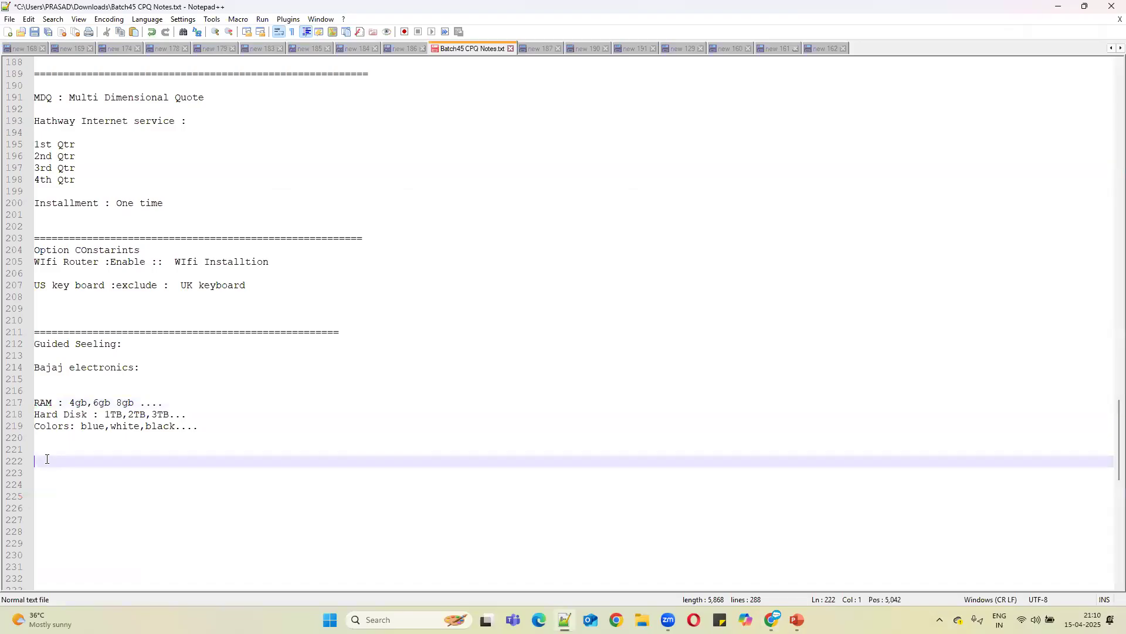
key("ctrl+v")
type(":")
key("Return")
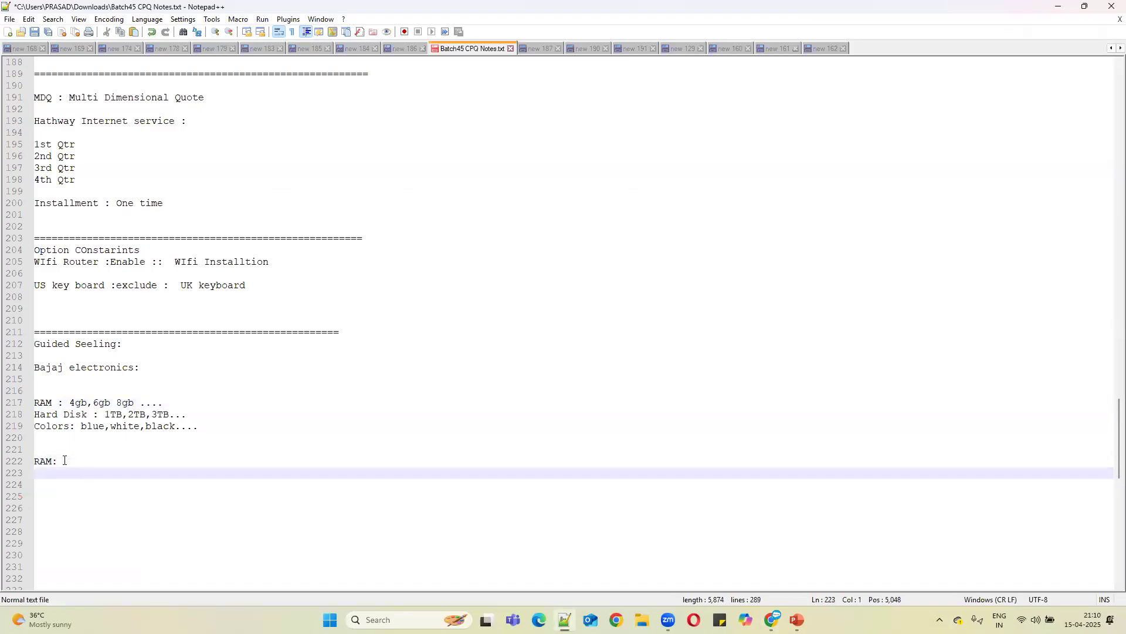
key("Return")
List 4GB, 6GB and 8GB on separate lines under the "RAM:" heading.
type("4")
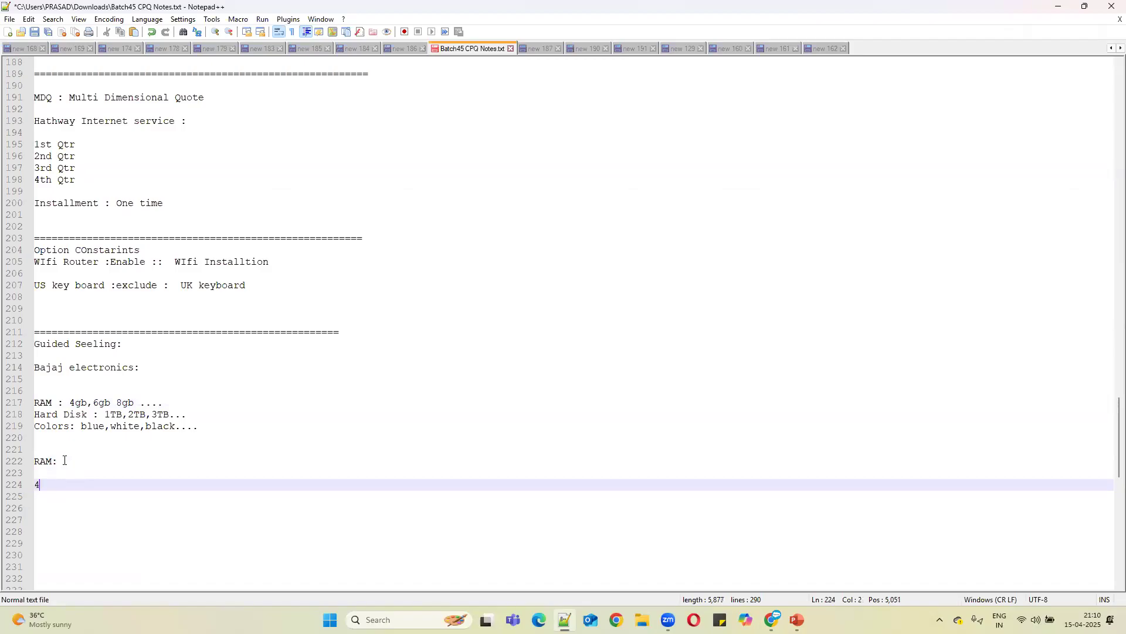
type("GB")
key("Escape")
key("Return")
type("6GB")
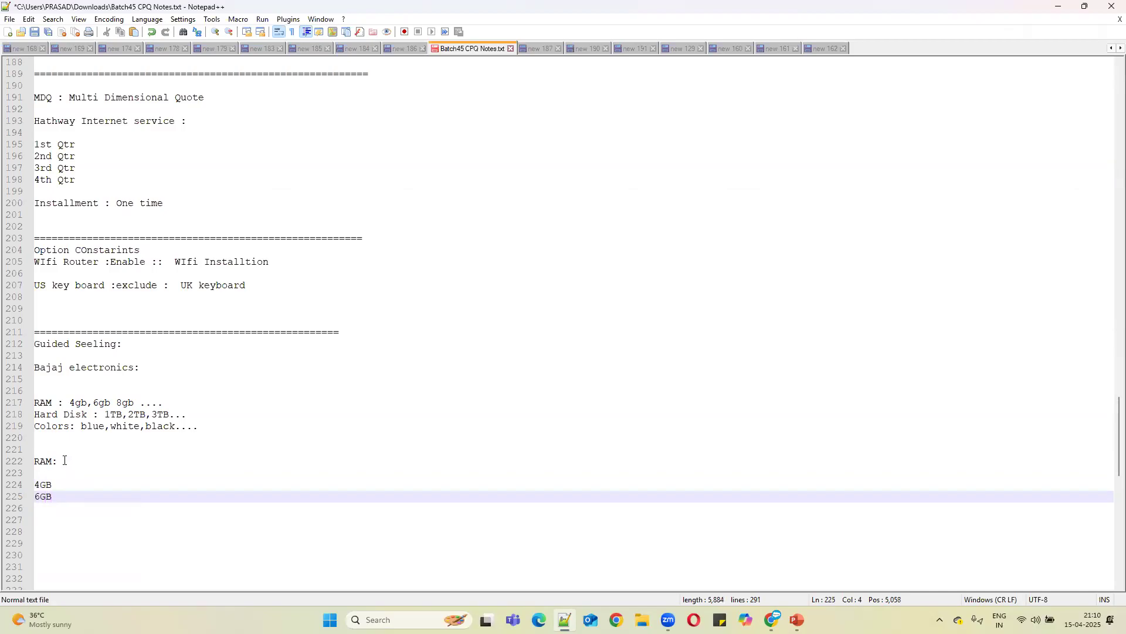
key("Return")
type("*gb")
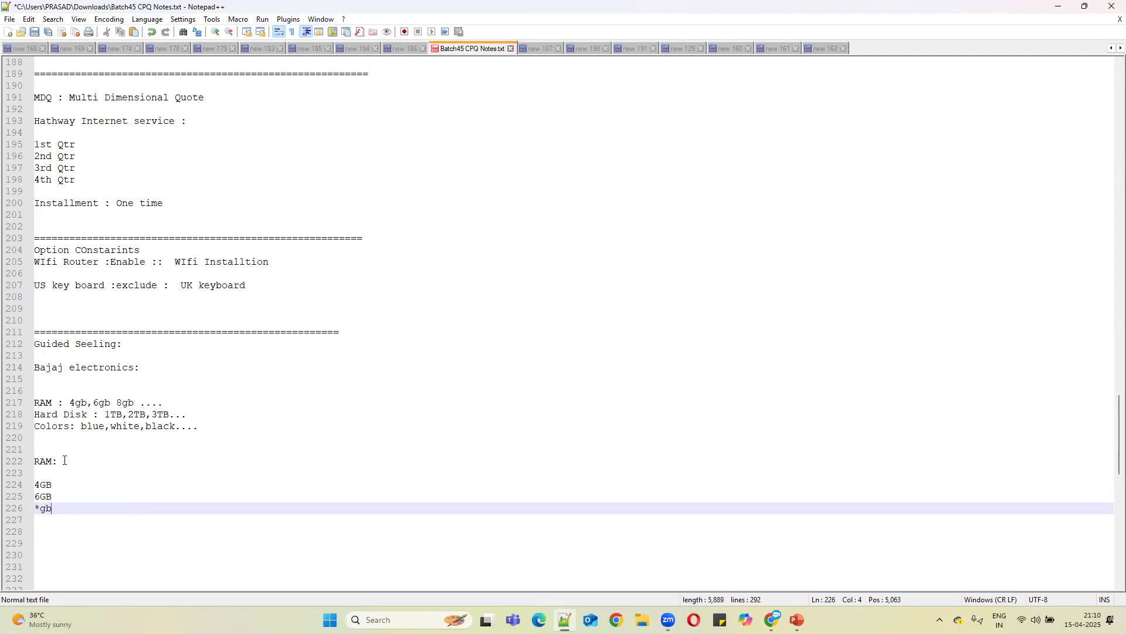
left_click(41, 508)
key("BackSpace")
type("8")
key("BackSpace")
key("BackSpace")
type("GB")
Copy the 4GB, 6GB and 8GB lines from the notes into the new RAM field's picklist values in Chrome.
left_click_drag(56, 507, 35, 485)
key("ctrl+c")
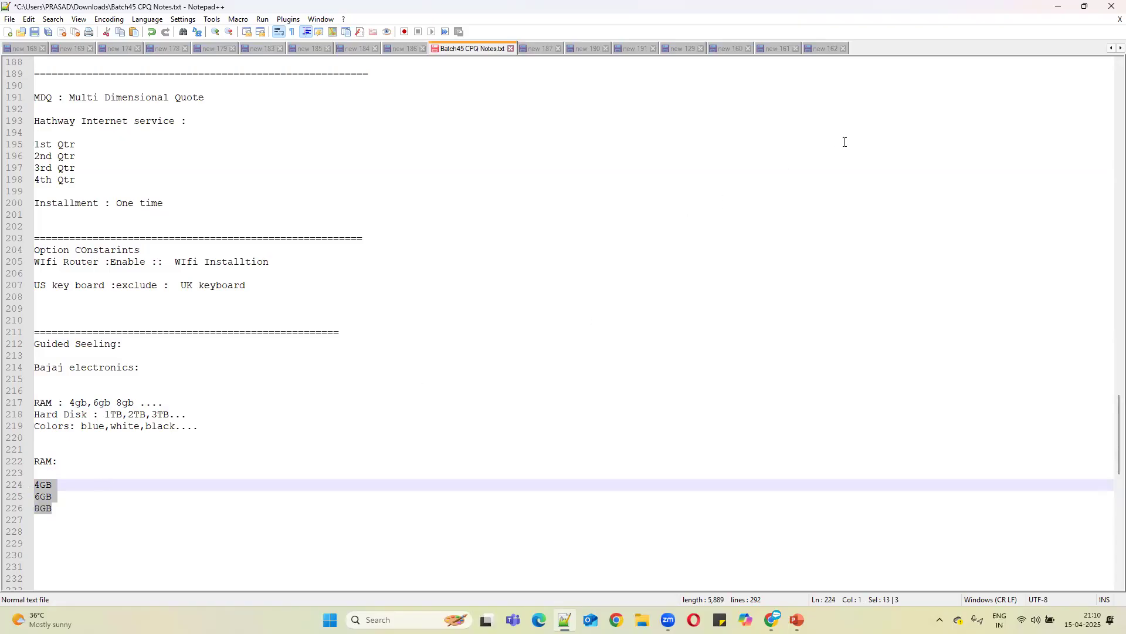
left_click(1059, 6)
left_click(410, 365)
key("ctrl+v")
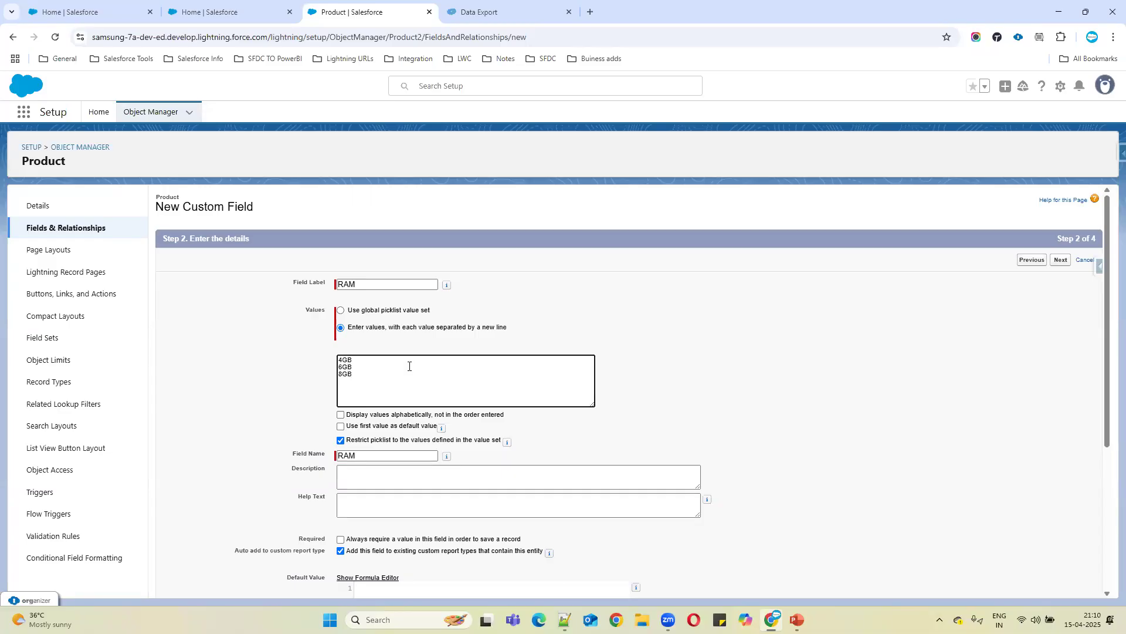
scroll(479, 391, "down", 4)
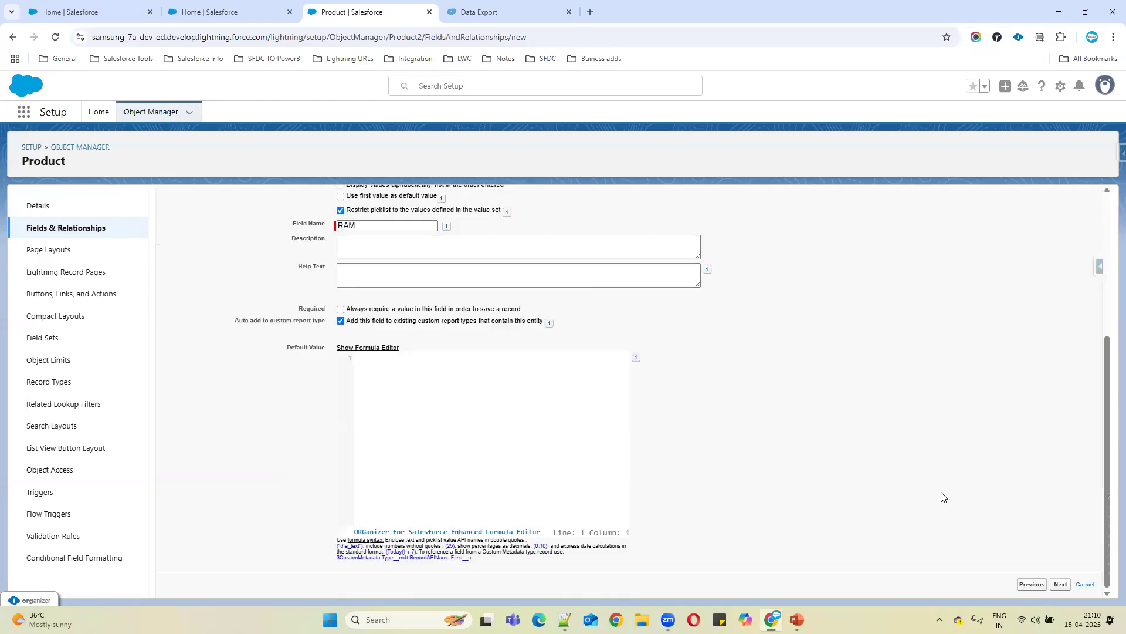
Make the RAM field visible to all profiles, add it only to the CPQ Product Layout, and save it.
left_click(1058, 585)
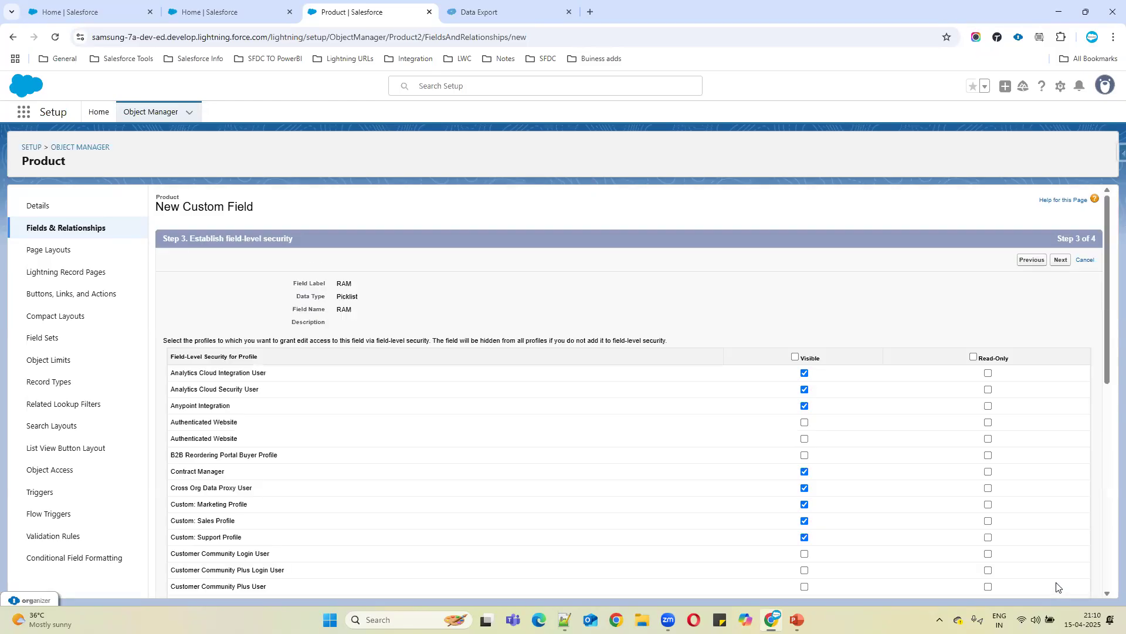
left_click(796, 357)
left_click(1064, 263)
left_click_drag(210, 381, 372, 382)
left_click(177, 395)
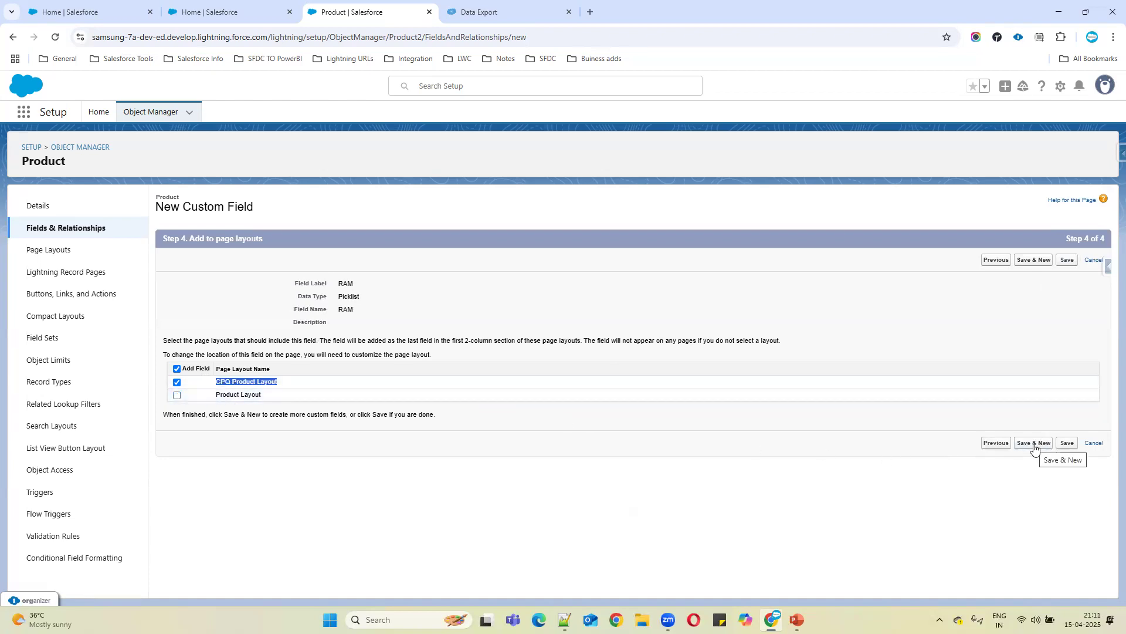
left_click(1067, 444)
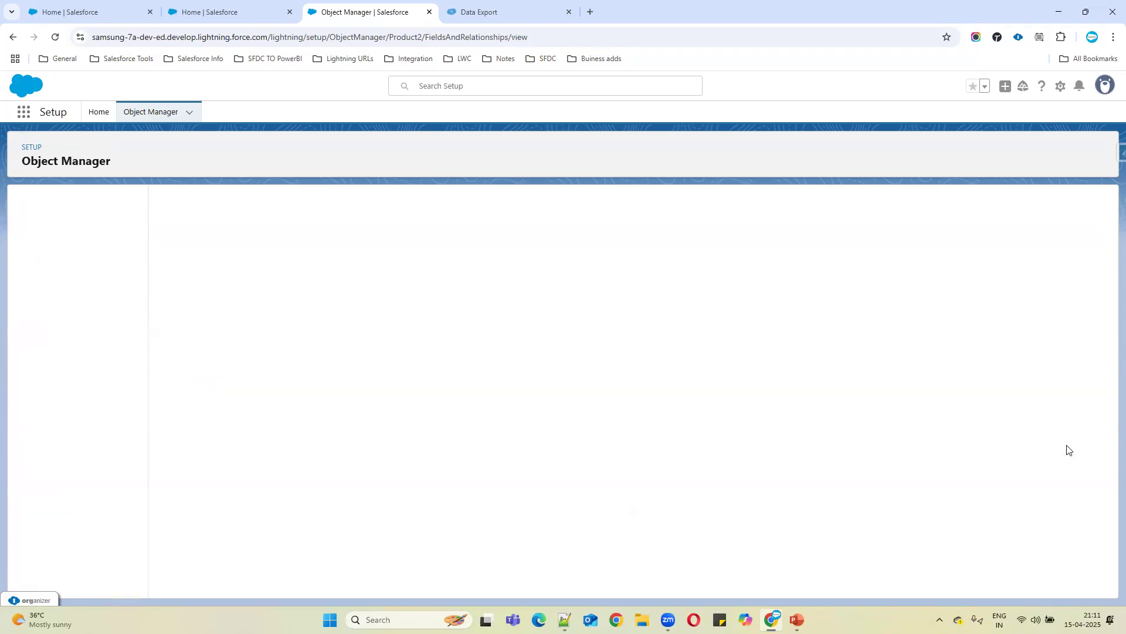
Search Product's fields for RAM and copy its API name RAM__c beside the "RAM:" heading in the Notepad++ notes.
left_click(804, 205)
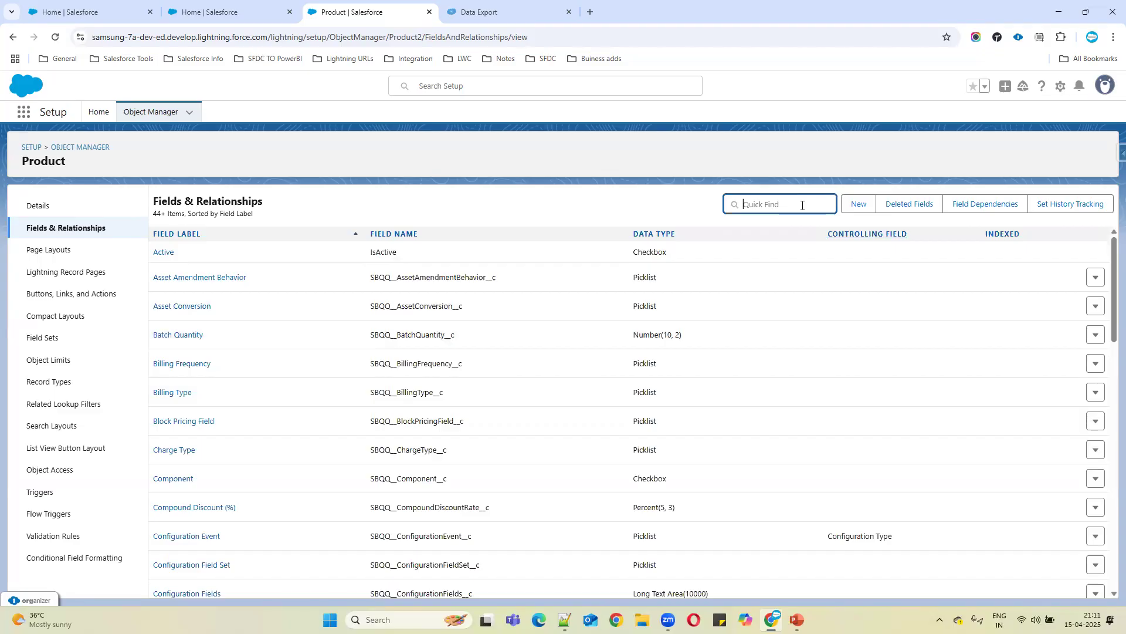
type("RAM")
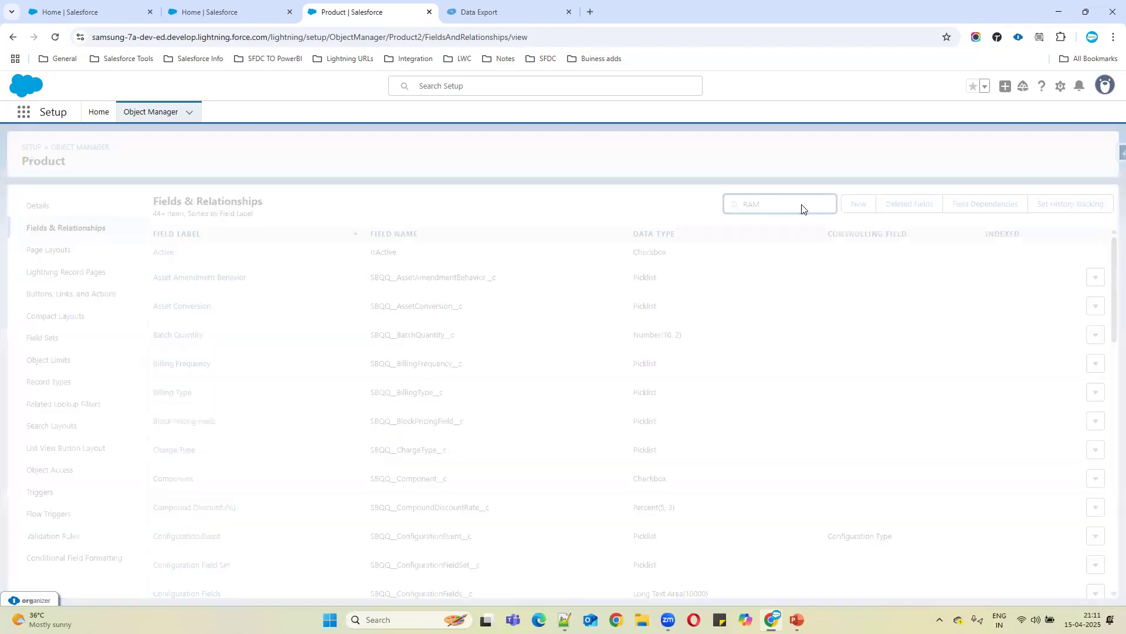
left_click(386, 257)
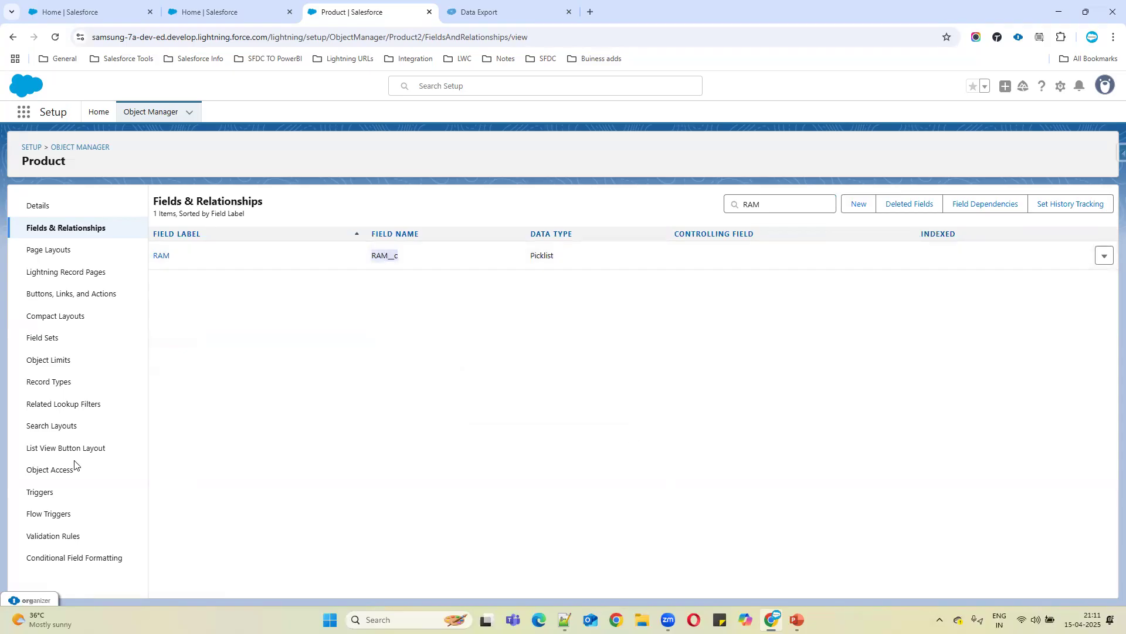
key("alt+Tab")
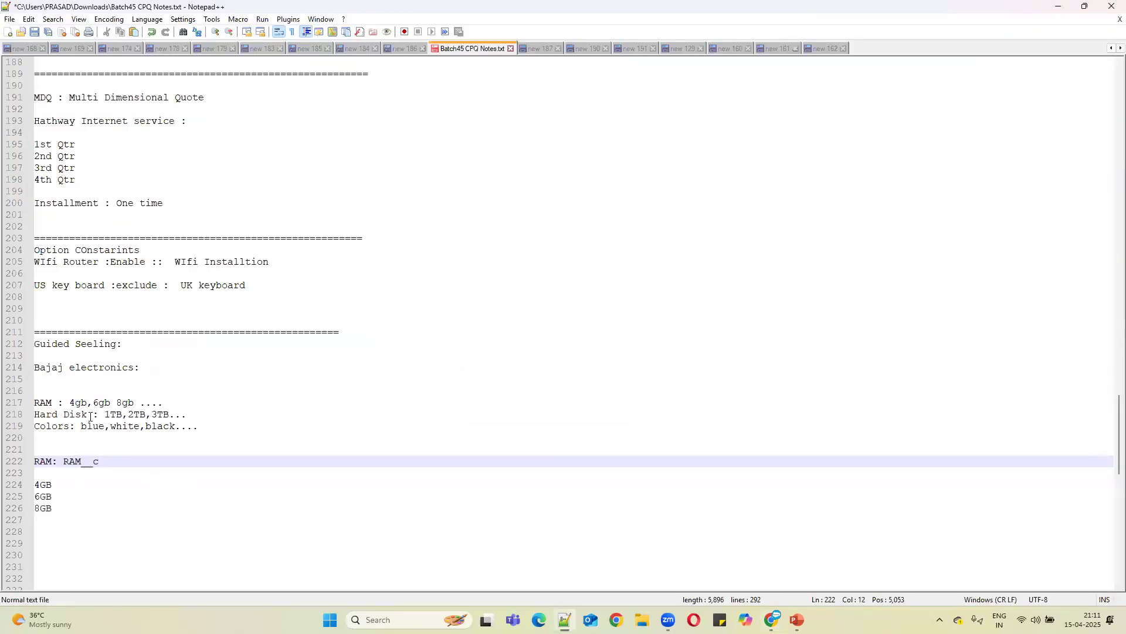
Copy "Hard Disk" from the notes and, in Chrome, start a Product Picklist field with that label and values entered one per line.
left_click_drag(88, 416, 23, 415)
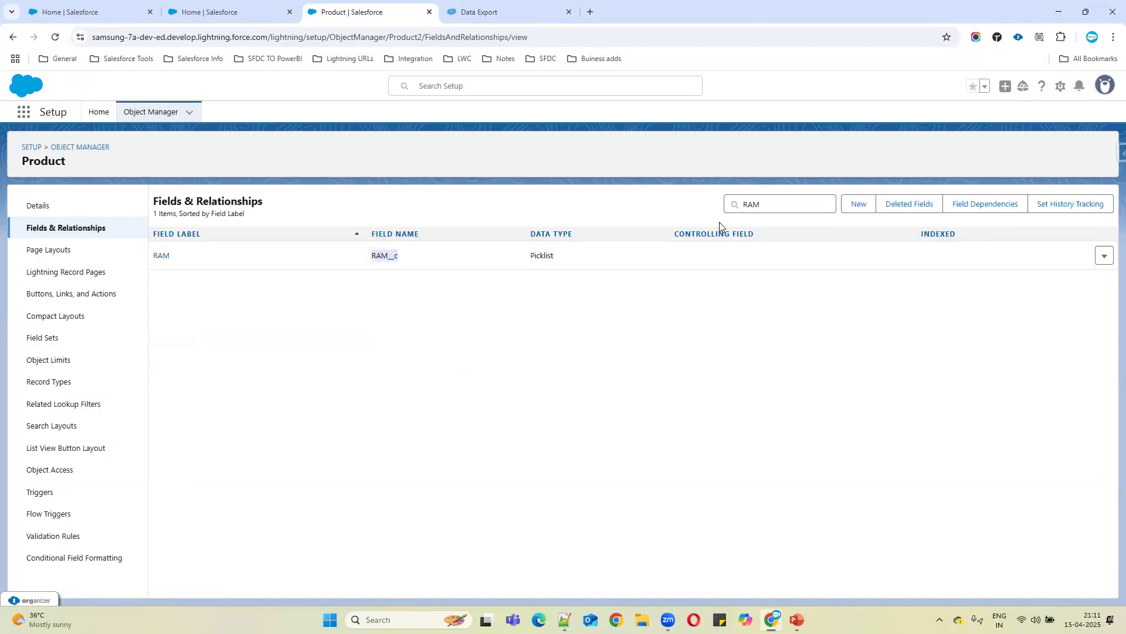
left_click(851, 210)
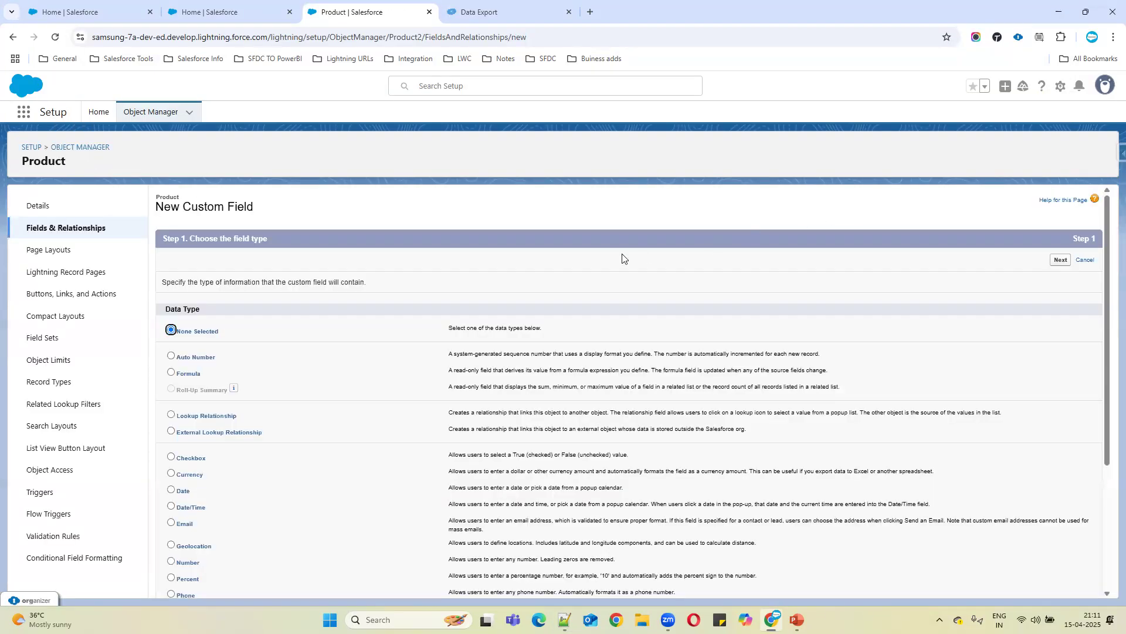
scroll(221, 491, "down", 2)
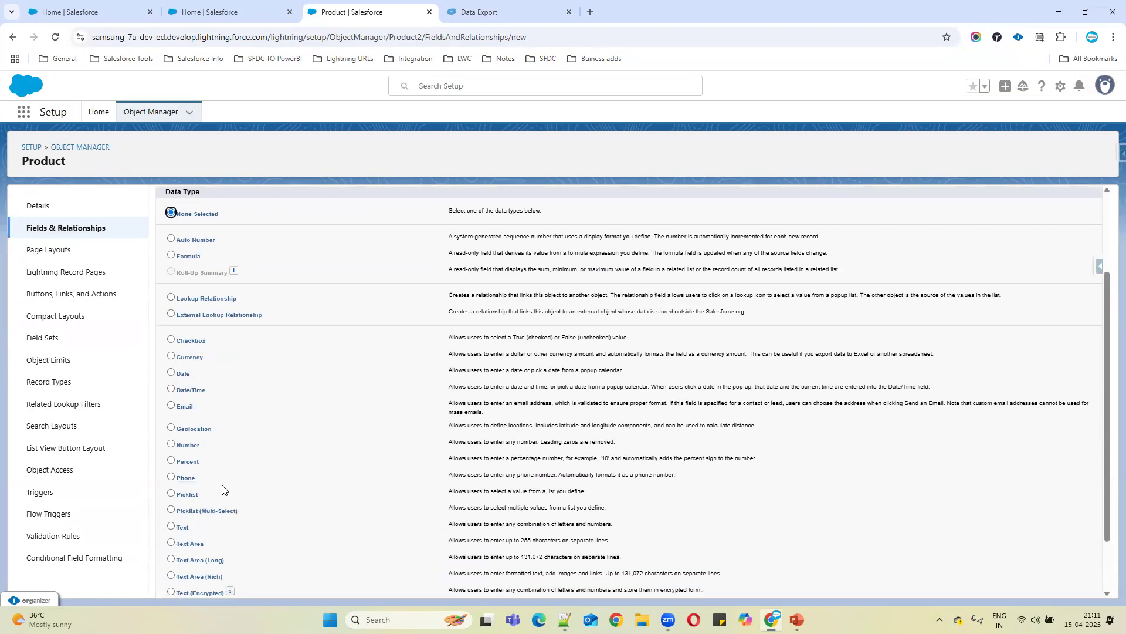
left_click(187, 495)
scroll(1019, 297, "up", 2)
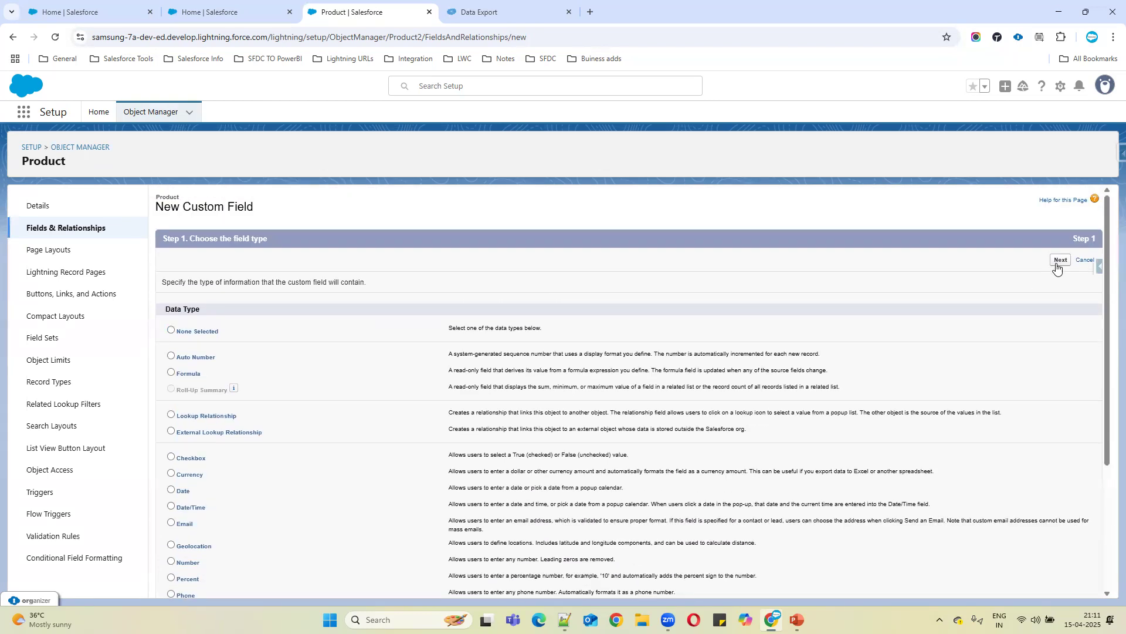
left_click(1059, 260)
left_click(401, 285)
type("Hard Disk")
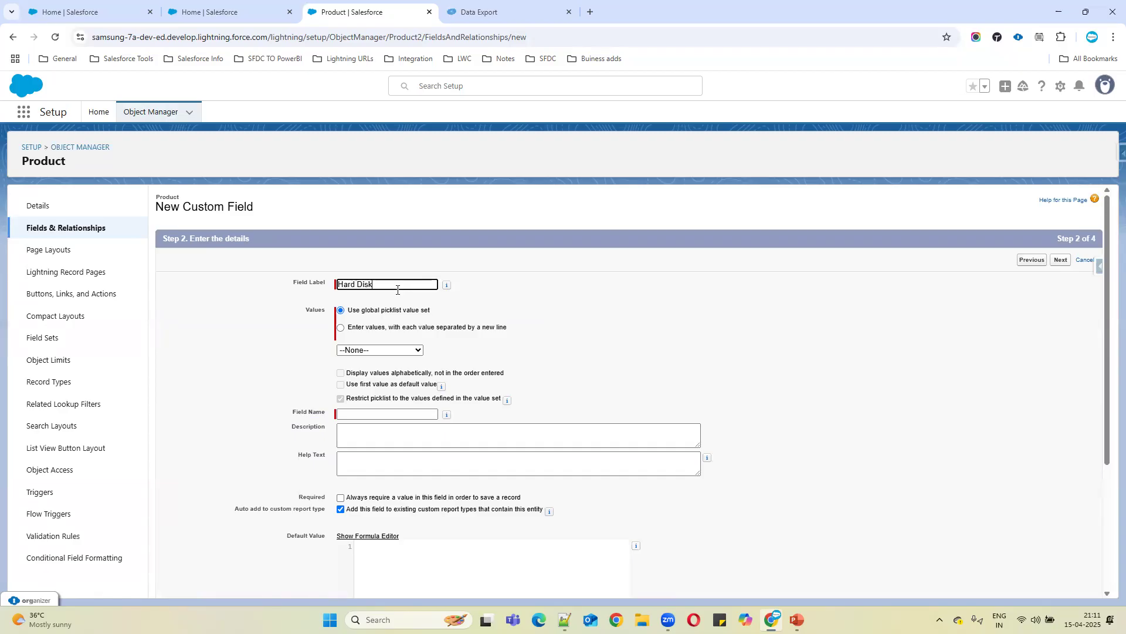
left_click(340, 327)
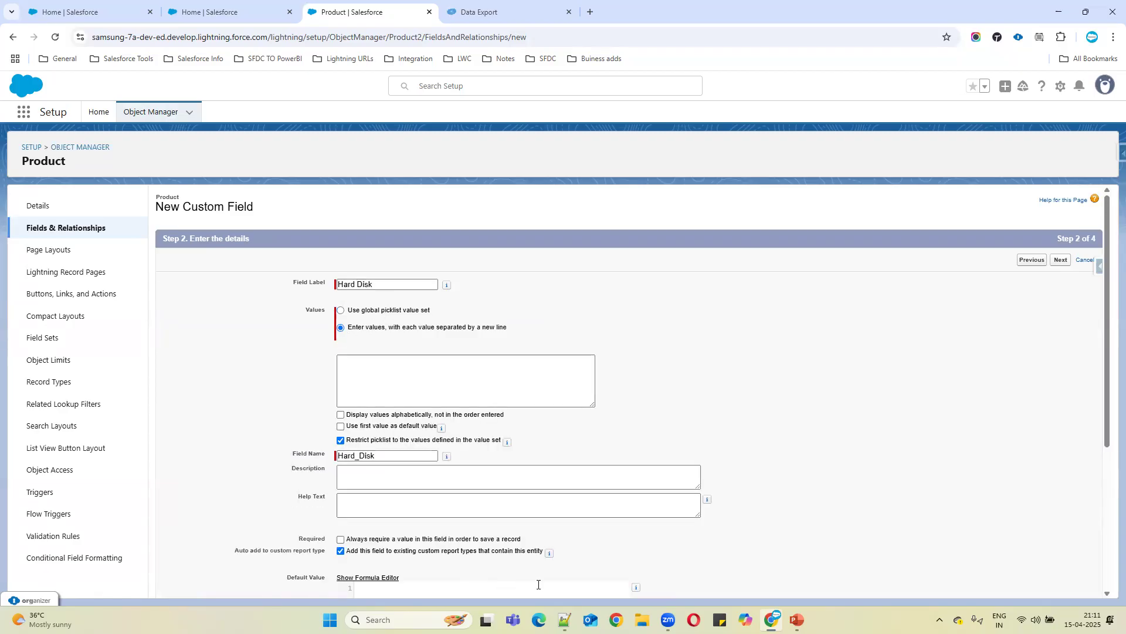
Switch to the Notepad++ notes and add a "Hard Disk" heading after a blank line below 8GB.
key("alt+Tab")
left_click(78, 510)
key("Return")
key("Return")
type("Hard Disk")
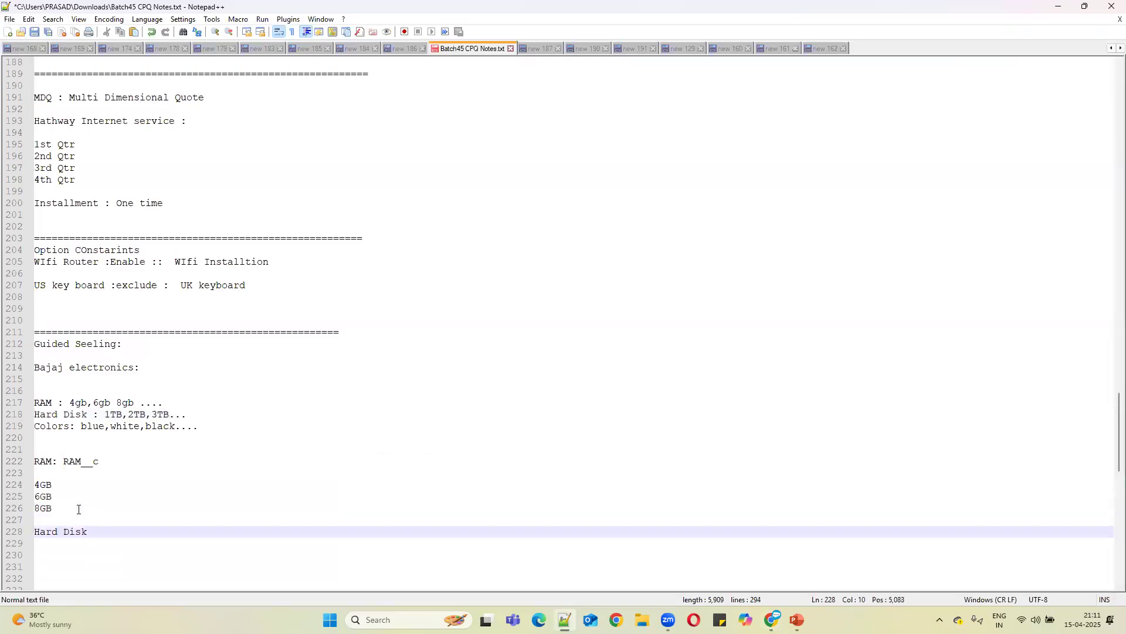
Copy the hard disk sizes under the "Hard Disk" heading and split them into separate lines: 1TB, 2TB and 3TB.
left_click_drag(105, 414, 170, 412)
key("ctrl+c")
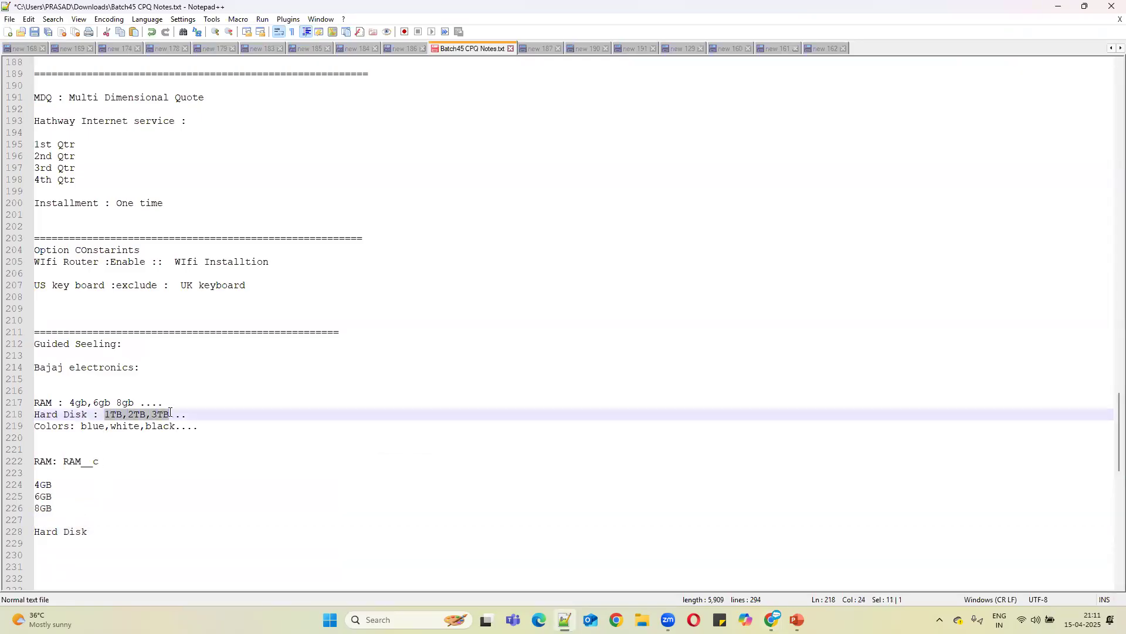
left_click(502, 527)
key("Return")
key("ctrl+v")
left_click(58, 543)
key("BackSpace")
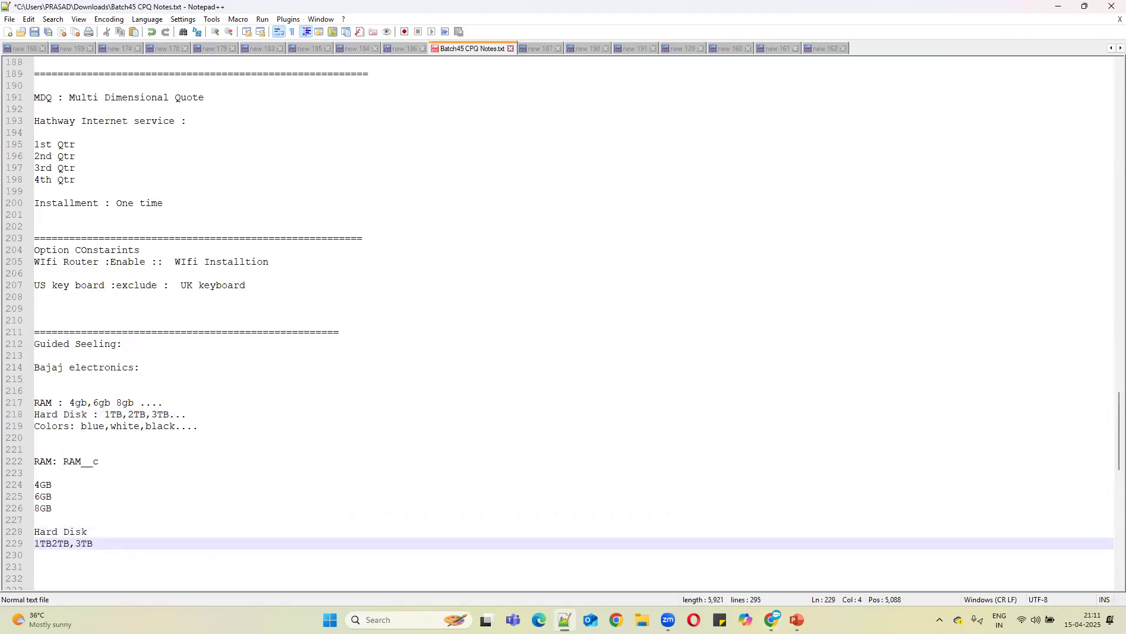
key("Return")
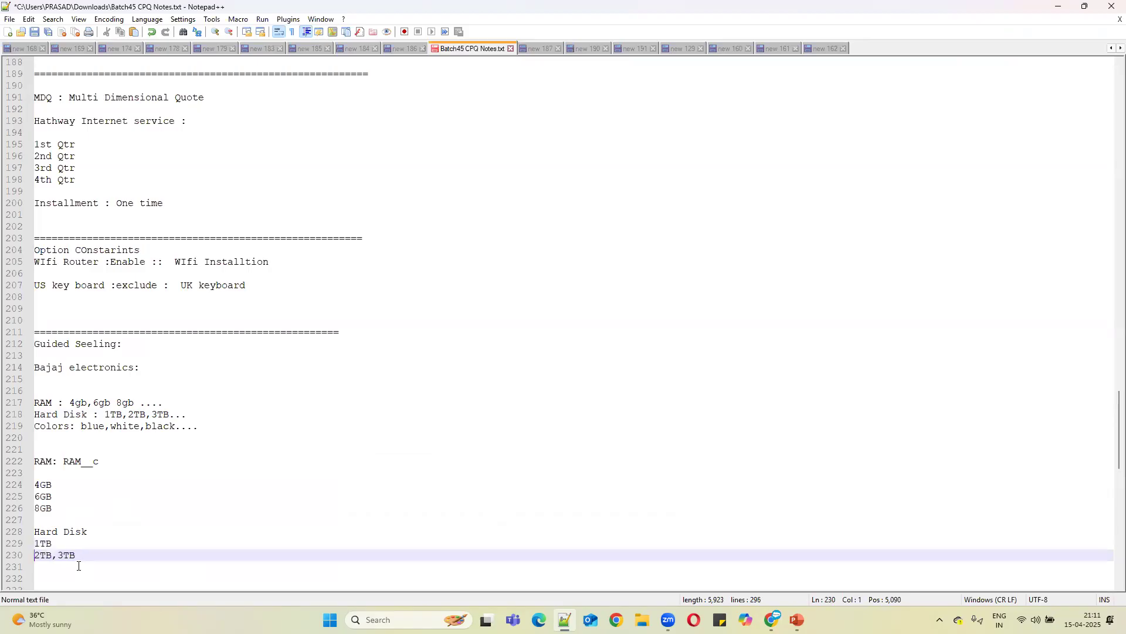
left_click(63, 555)
key("BackSpace")
key("Return")
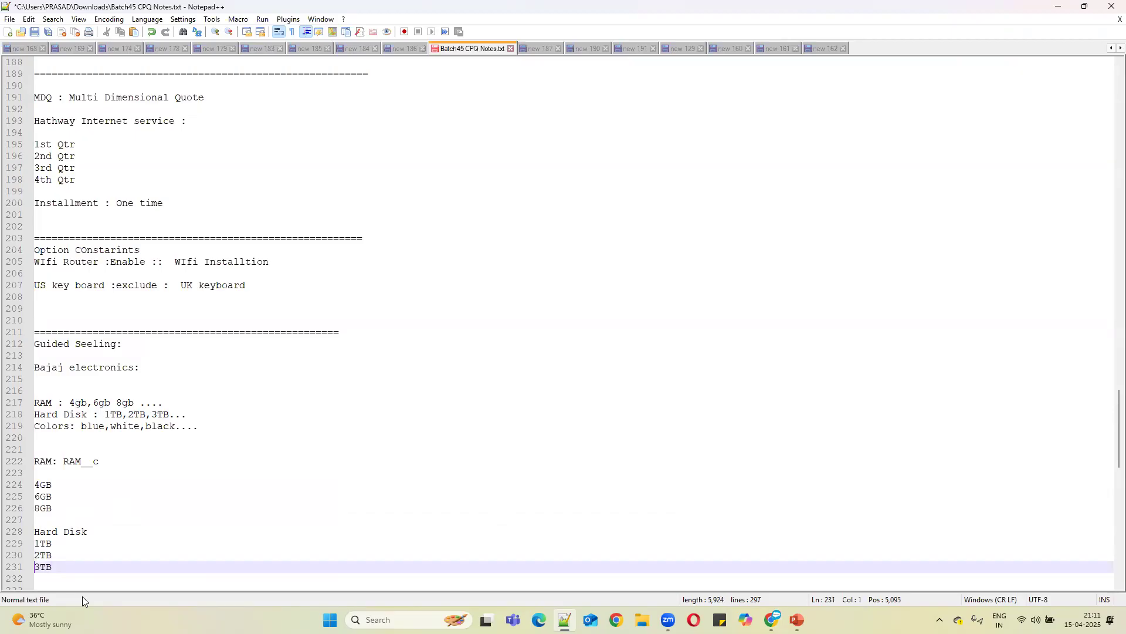
Copy the 1TB, 2TB and 3TB lines from the notes into the Hard Disk field's picklist values in Chrome.
left_click_drag(66, 568, 36, 545)
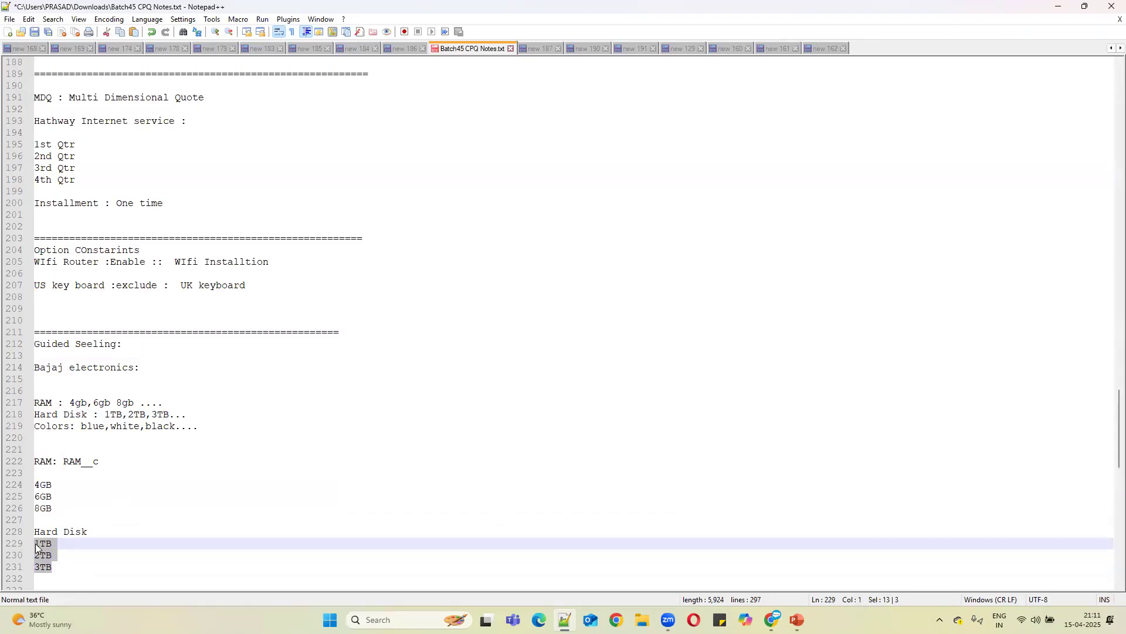
key("alt+Tab")
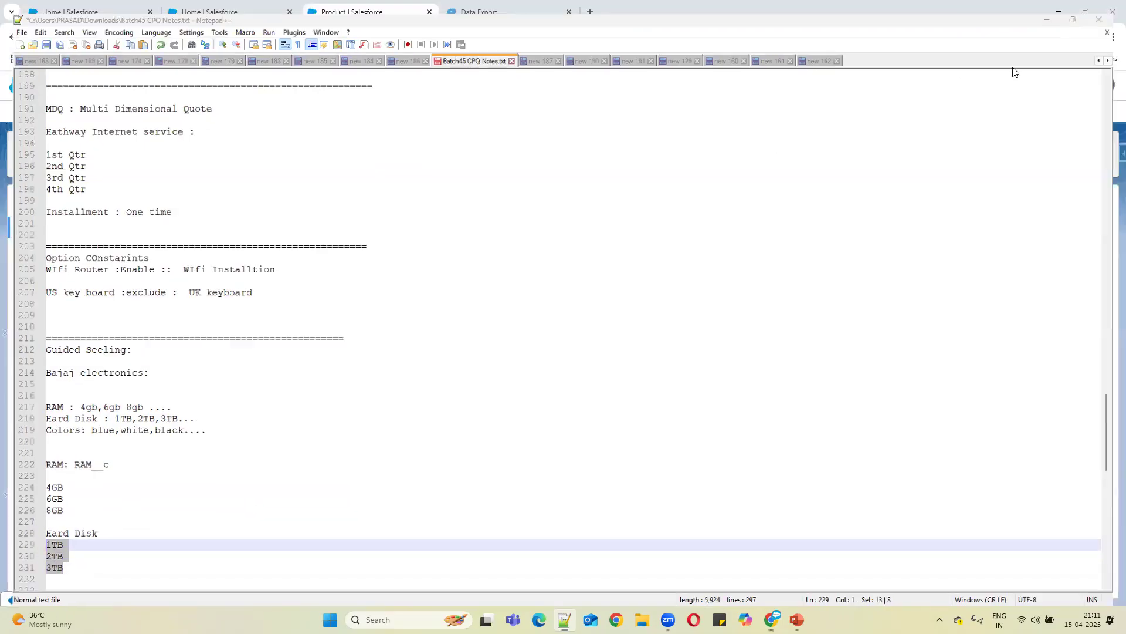
left_click(362, 387)
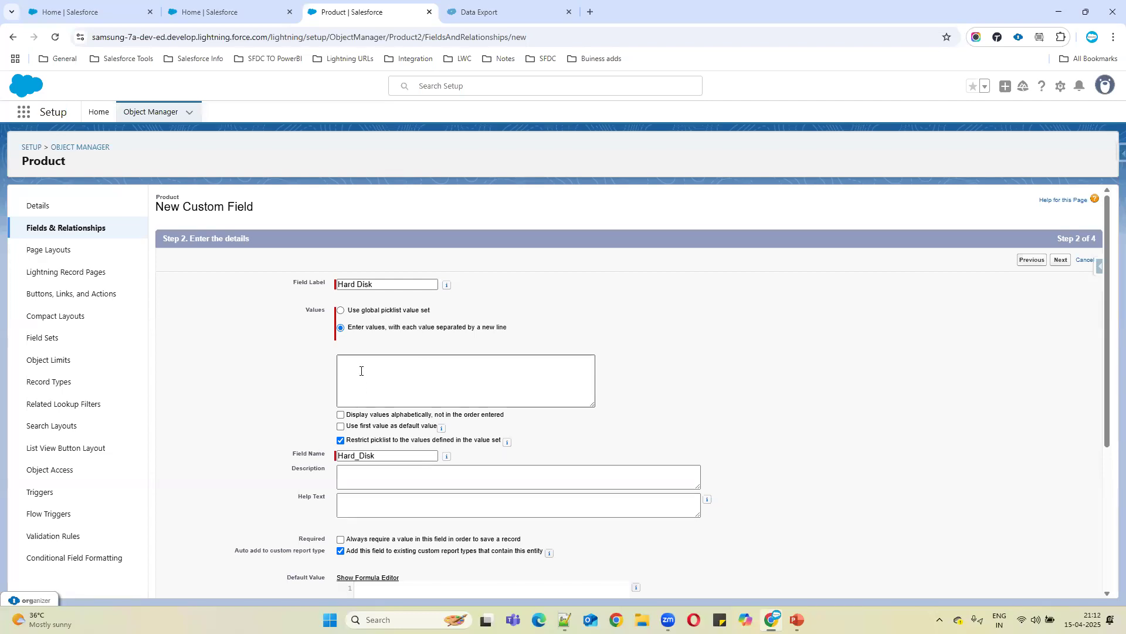
key("ctrl+v")
scroll(699, 397, "down", 4)
scroll(700, 398, "up", 4)
Make the Hard Disk field visible to all profiles, add it only to the CPQ Product Layout, and save it.
left_click(1061, 260)
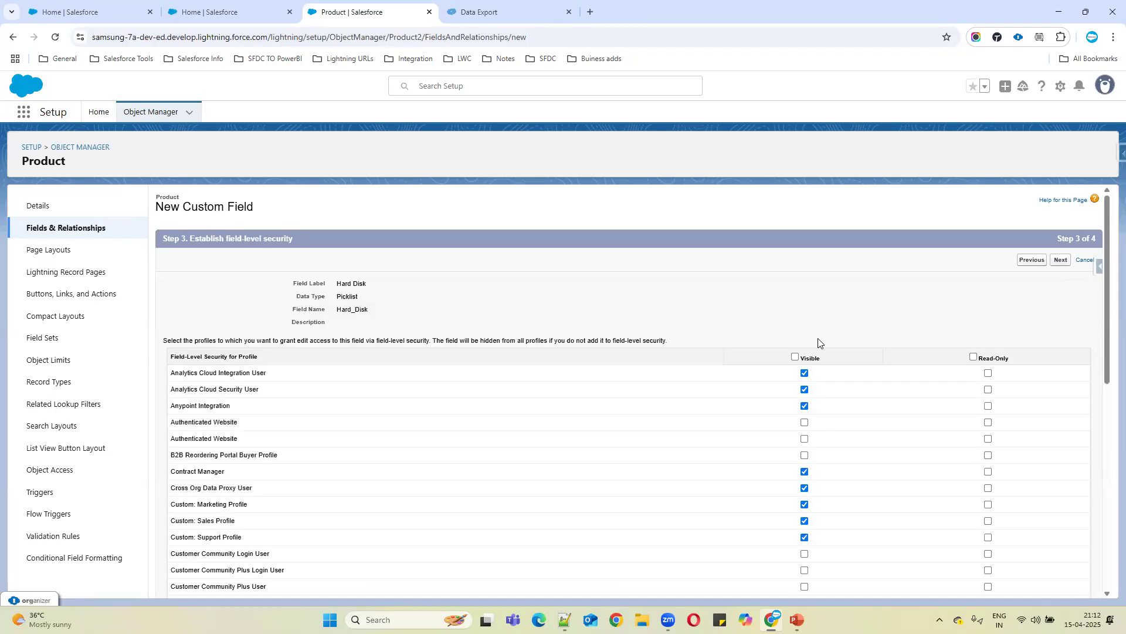
left_click(795, 357)
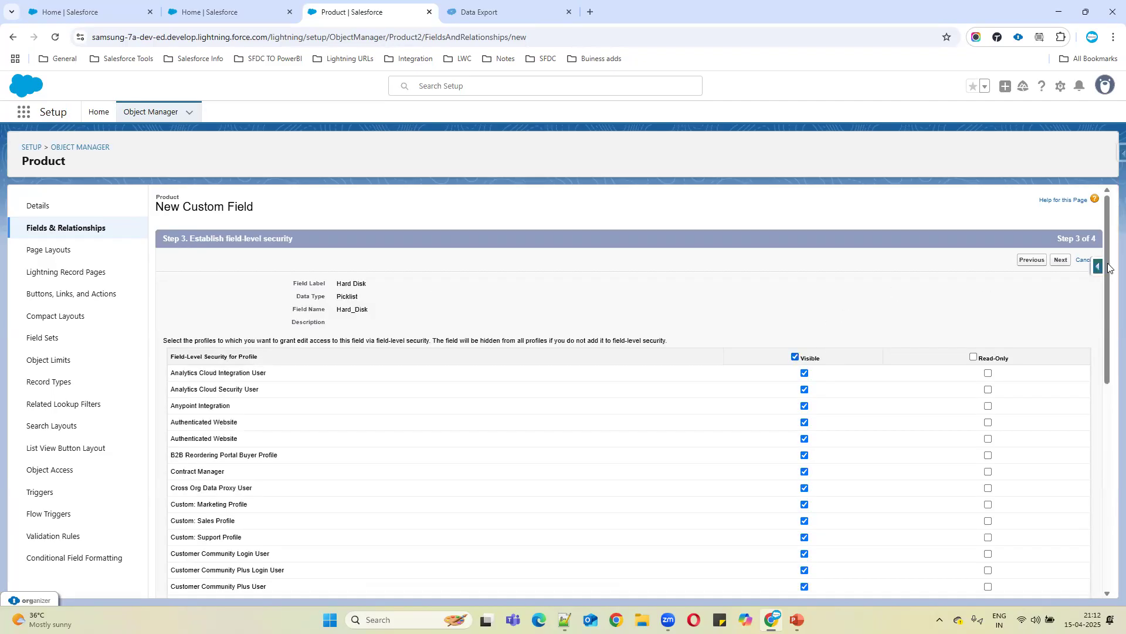
left_click(1062, 260)
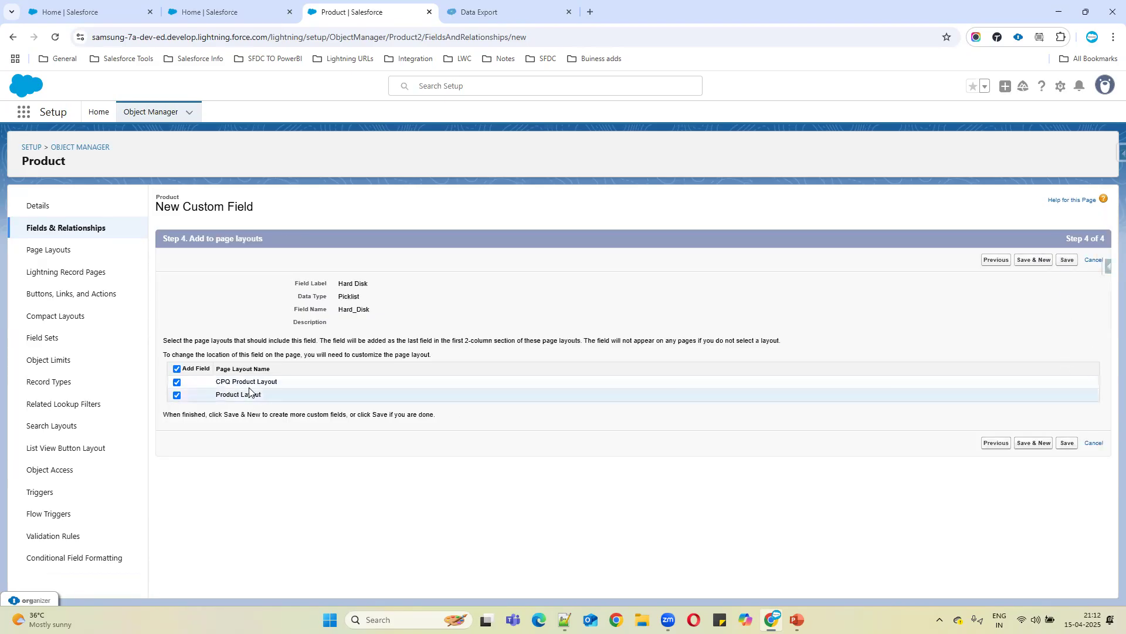
left_click(177, 395)
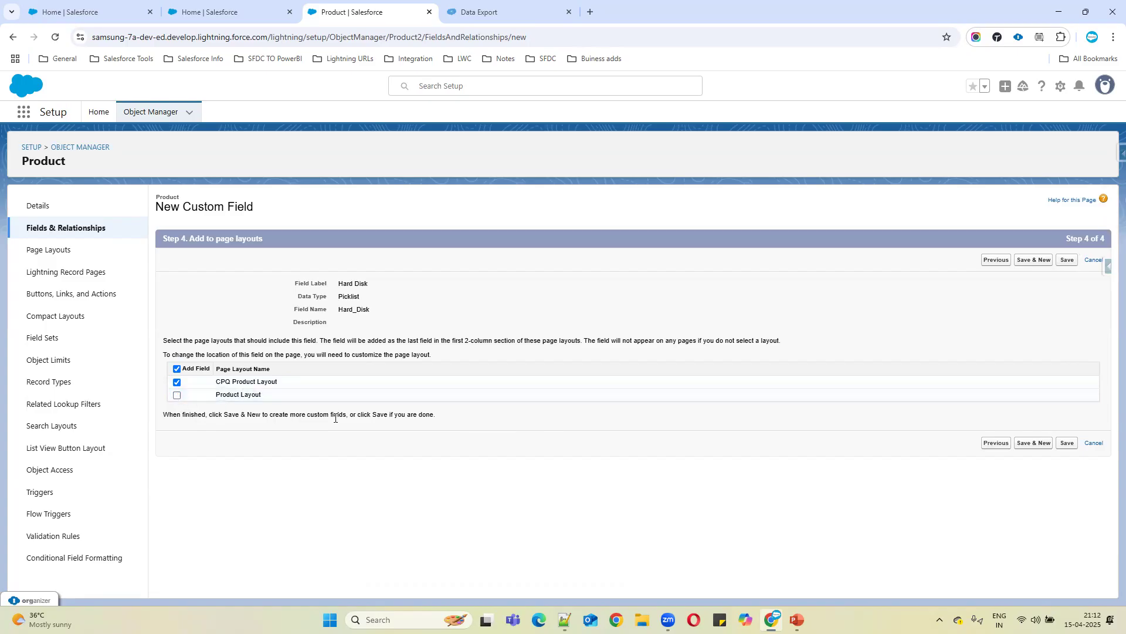
left_click(1068, 444)
Search Product's fields for "hard" and add "== Hard_Disk__c" after the Hard Disk heading in the Notepad++ notes.
left_click(778, 199)
type("hard")
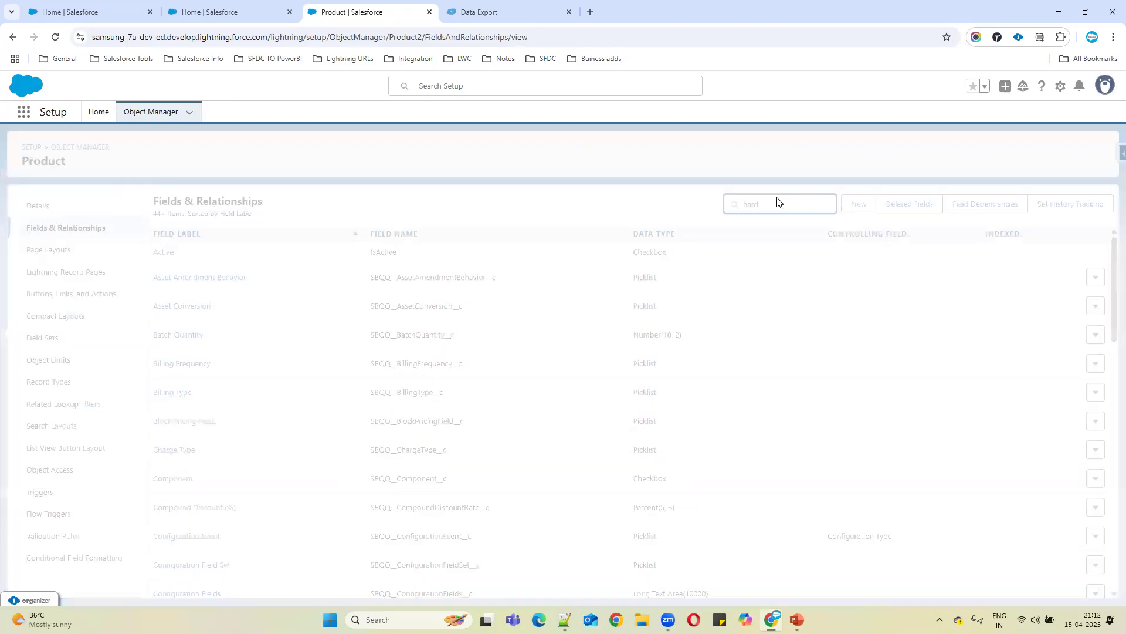
left_click(394, 256)
double_click(395, 257)
key("ctrl+c")
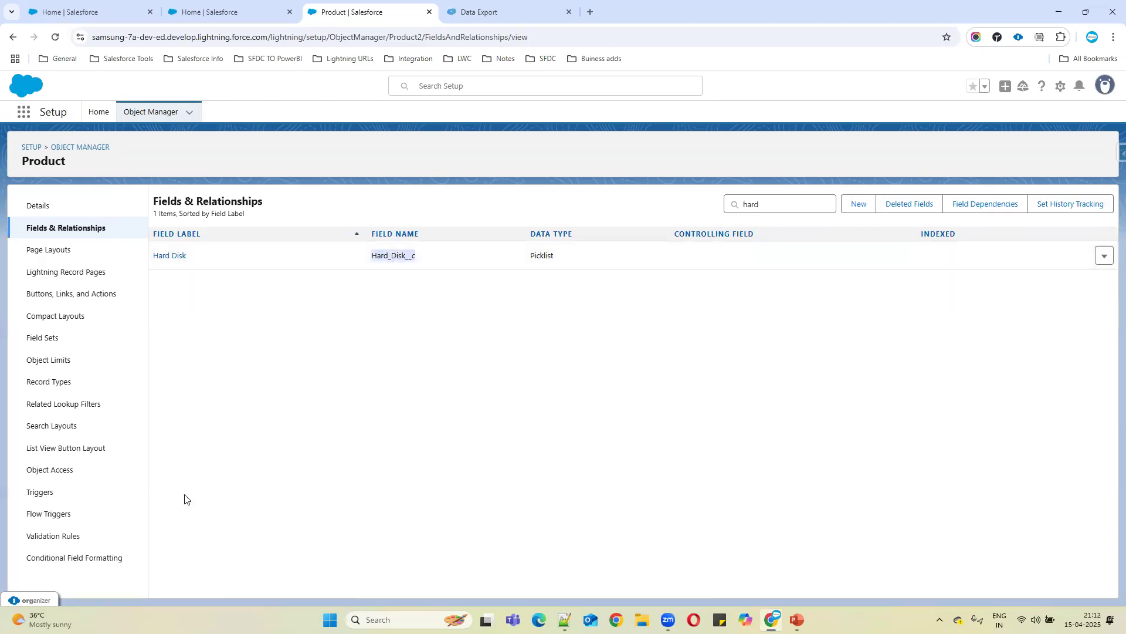
key("alt+Tab")
type("==")
key("ctrl+v")
Add a "Colors:" heading to the notes after a blank line below 3TB, followed by a new line.
scroll(116, 536, "down", 4)
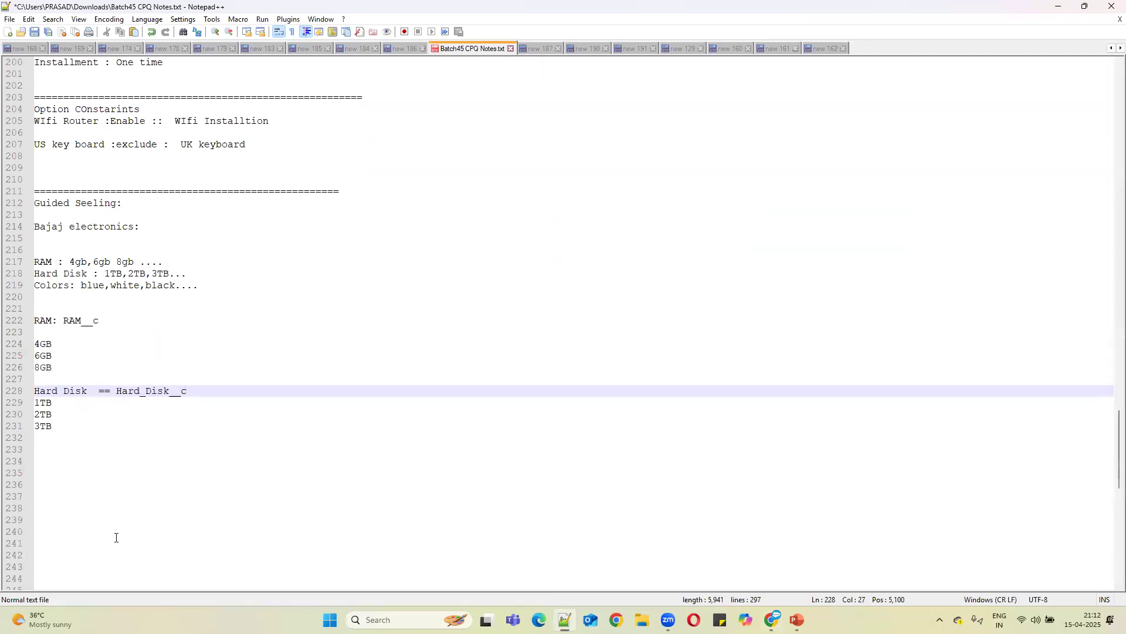
left_click_drag(68, 287, 31, 286)
key("ctrl+c")
left_click(70, 422)
key("Return")
key("Return")
key("ctrl+v")
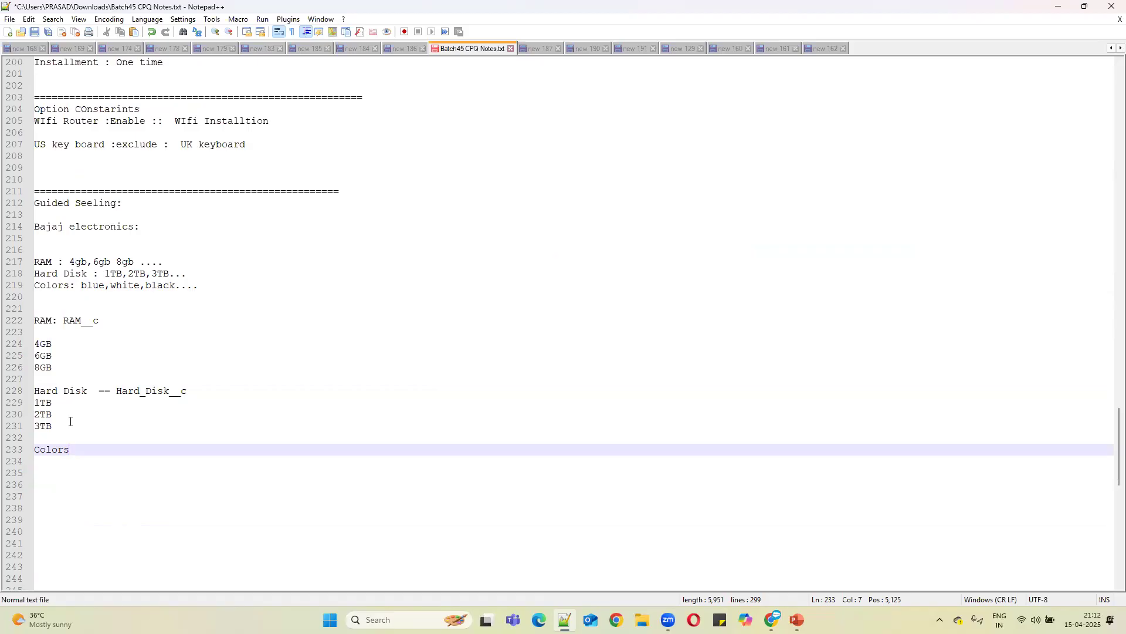
key("Return")
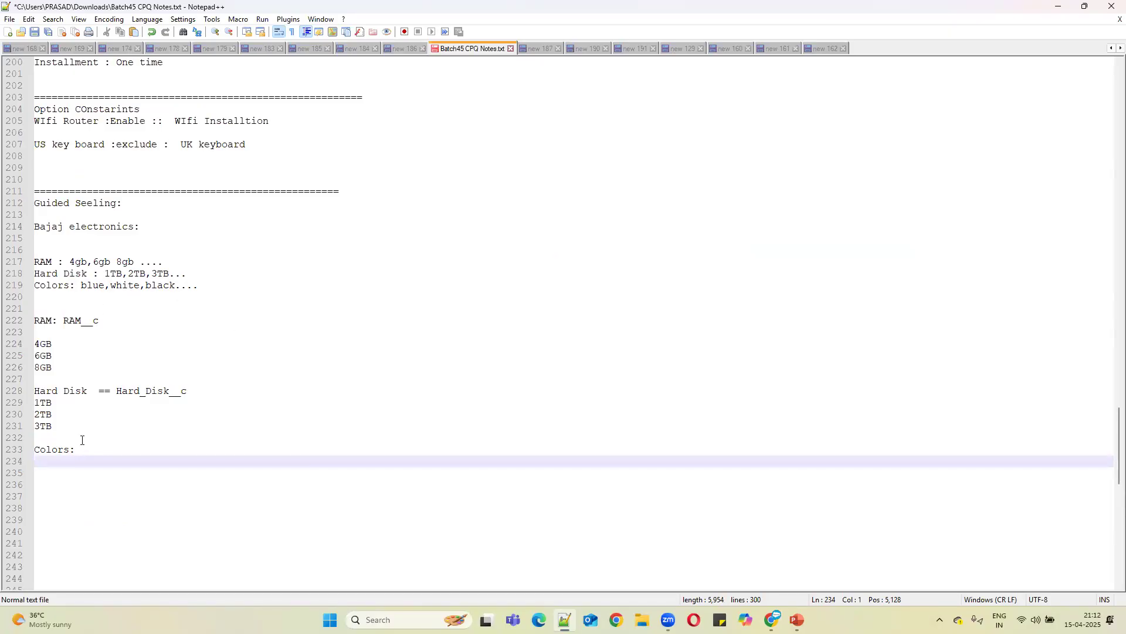
List Blue, White and Black on separate lines under the "Colors:" heading.
type("Blue")
key("Return")
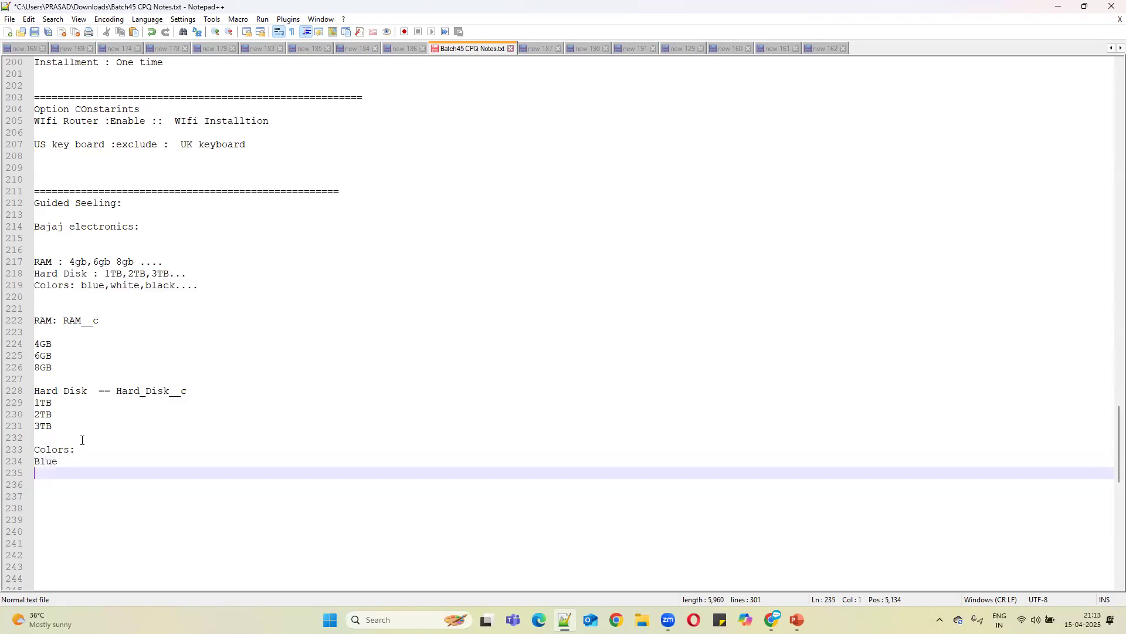
type("White")
key("Return")
type("B")
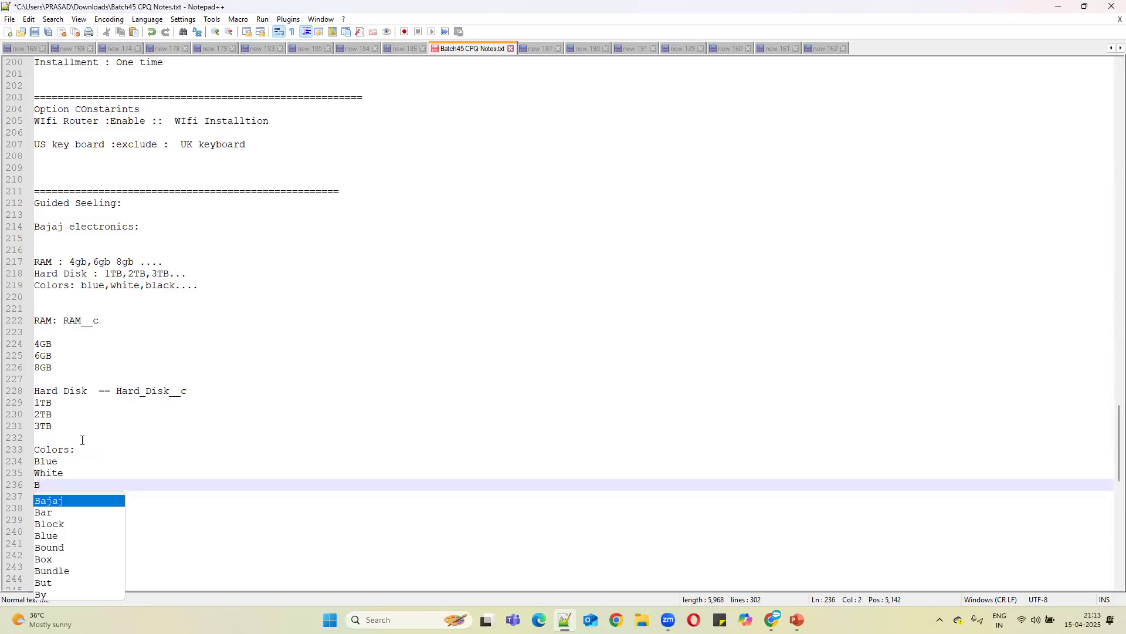
type("lack")
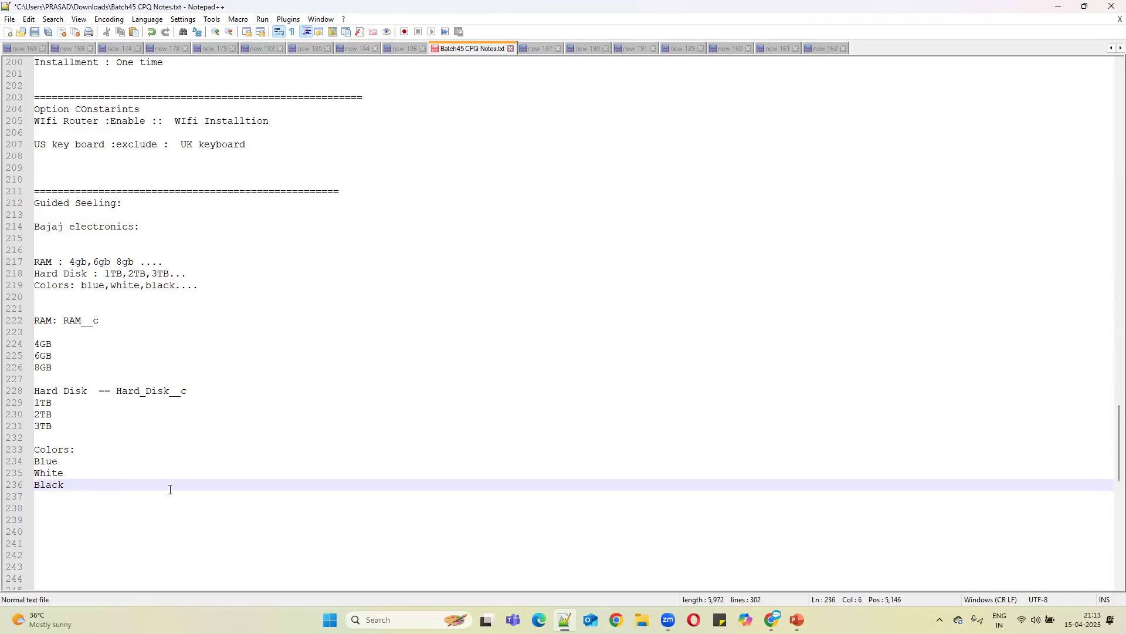
Copy "Colors" from the Notepad++ notes and start a new custom field of type Picklist on Product in Salesforce.
left_click_drag(67, 483, 41, 469)
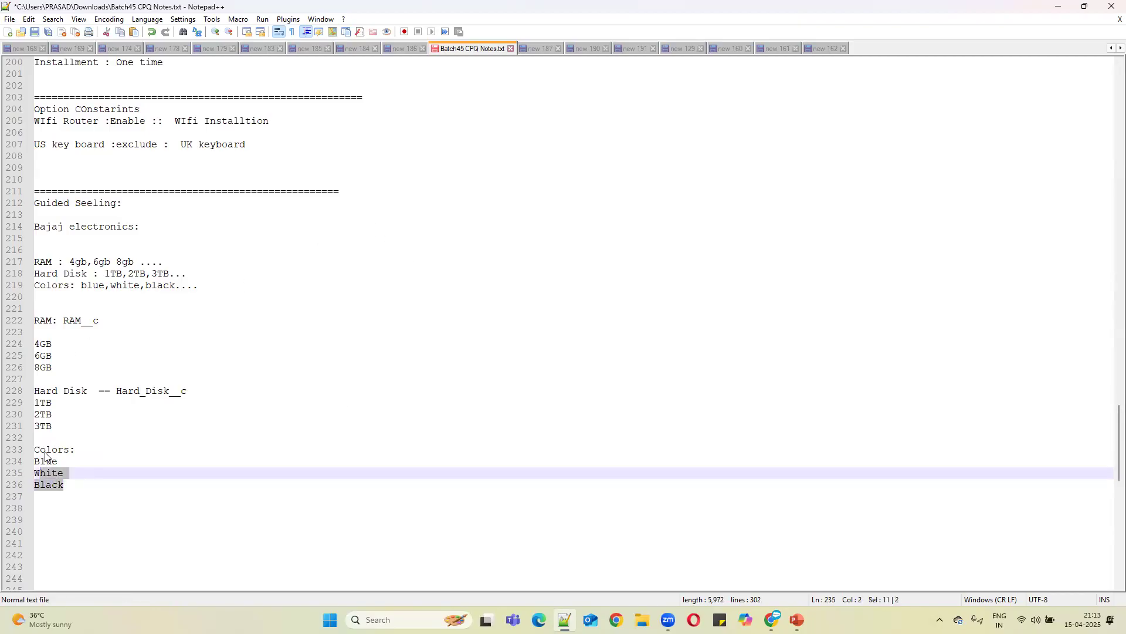
double_click(48, 454)
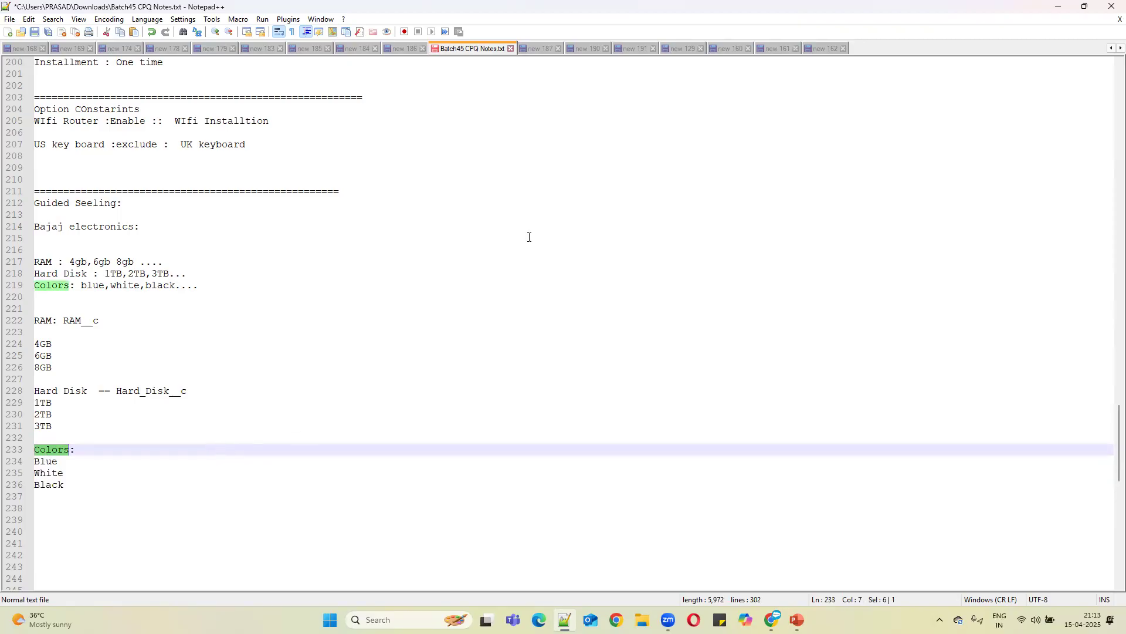
left_click(1054, 8)
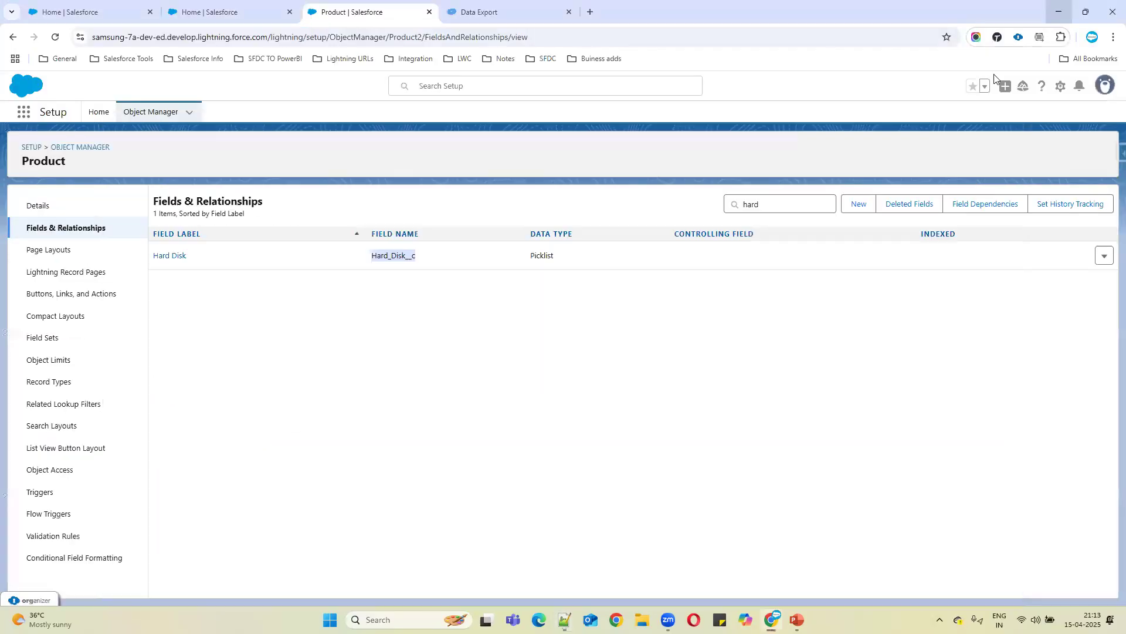
left_click(850, 205)
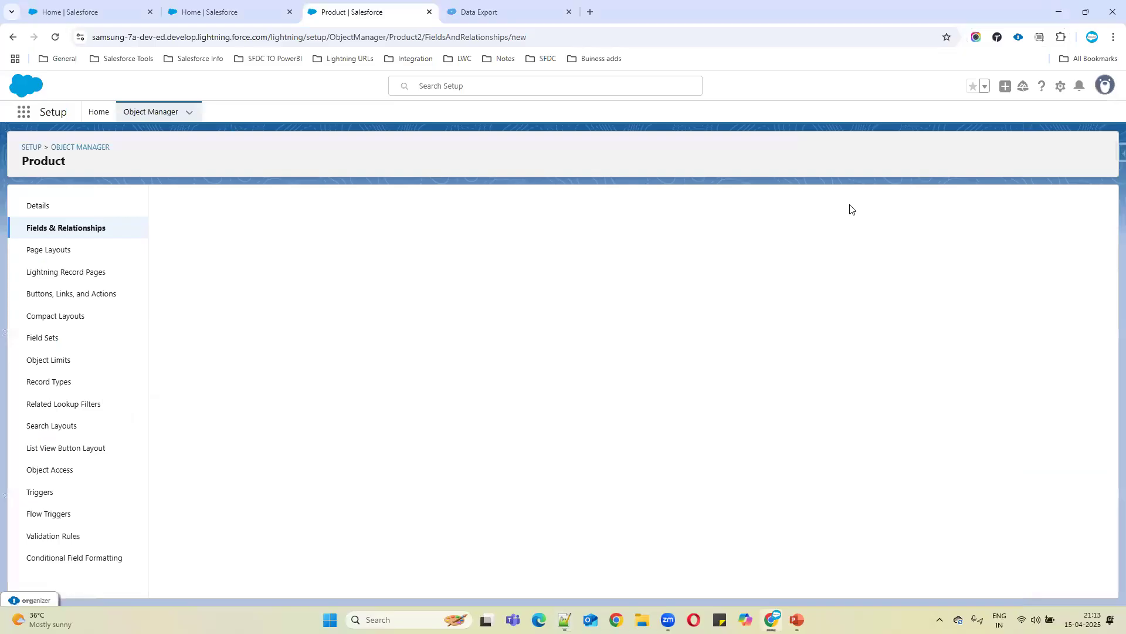
scroll(198, 544, "down", 4)
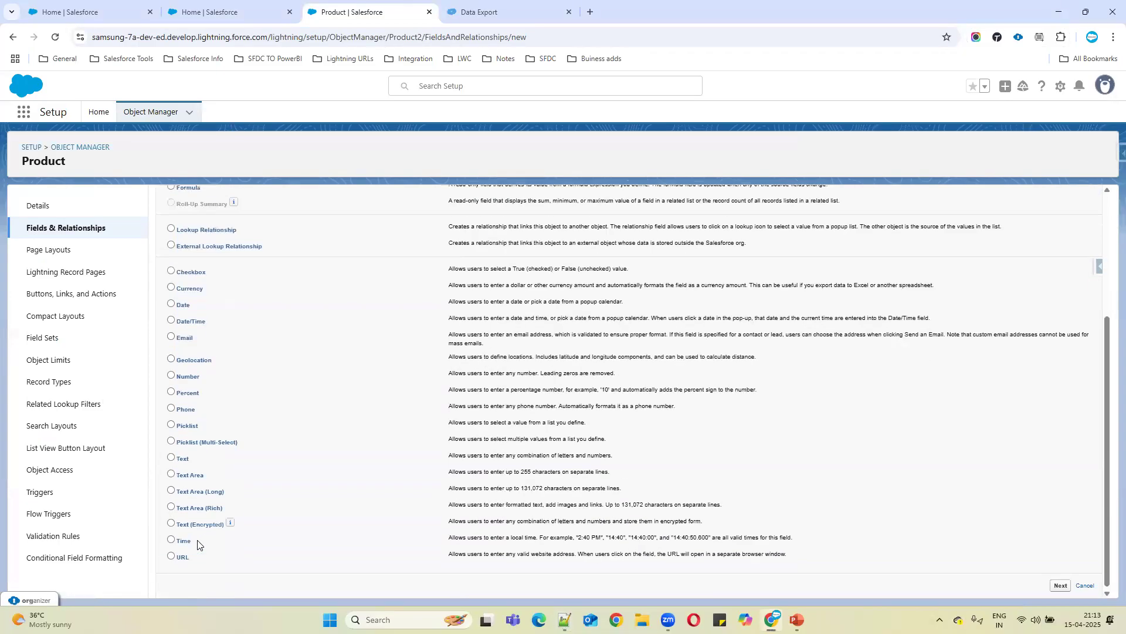
left_click(184, 425)
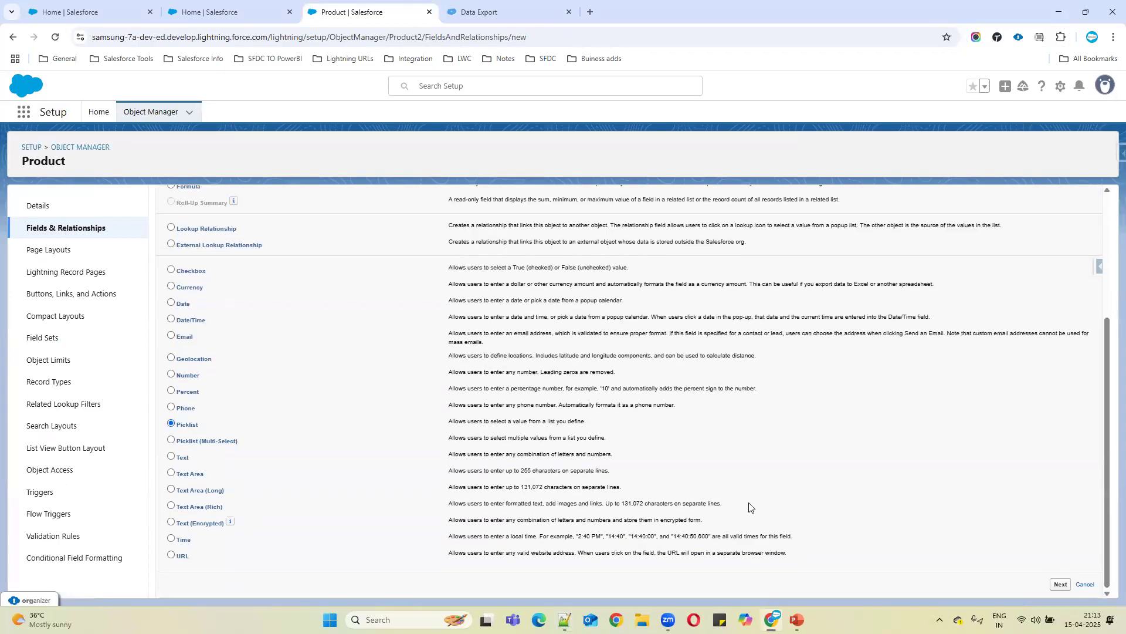
scroll(902, 316, "up", 3)
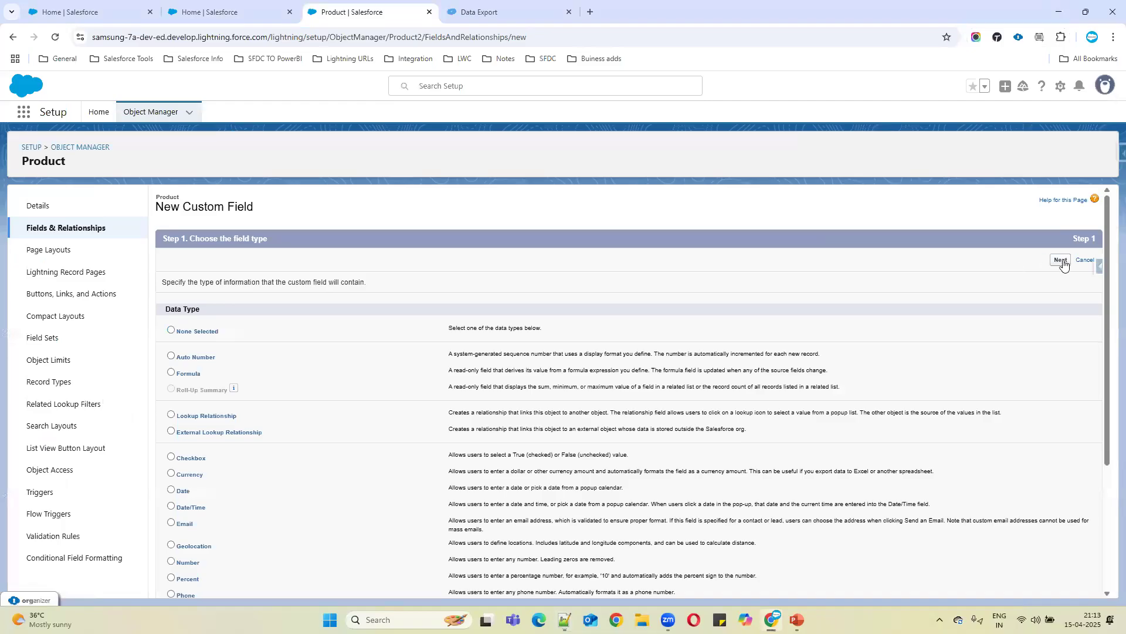
left_click(1061, 260)
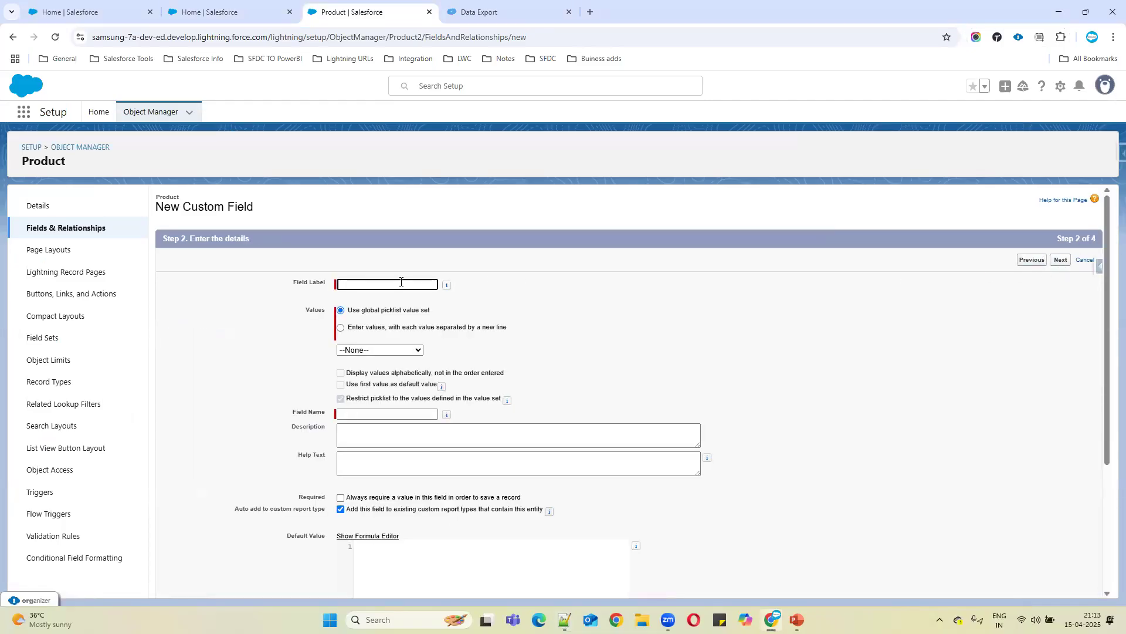
Label the field Colors, choose entering values on separate lines, and copy Blue, White and Black from the Notepad++ notes.
type("Colors")
left_click(341, 328)
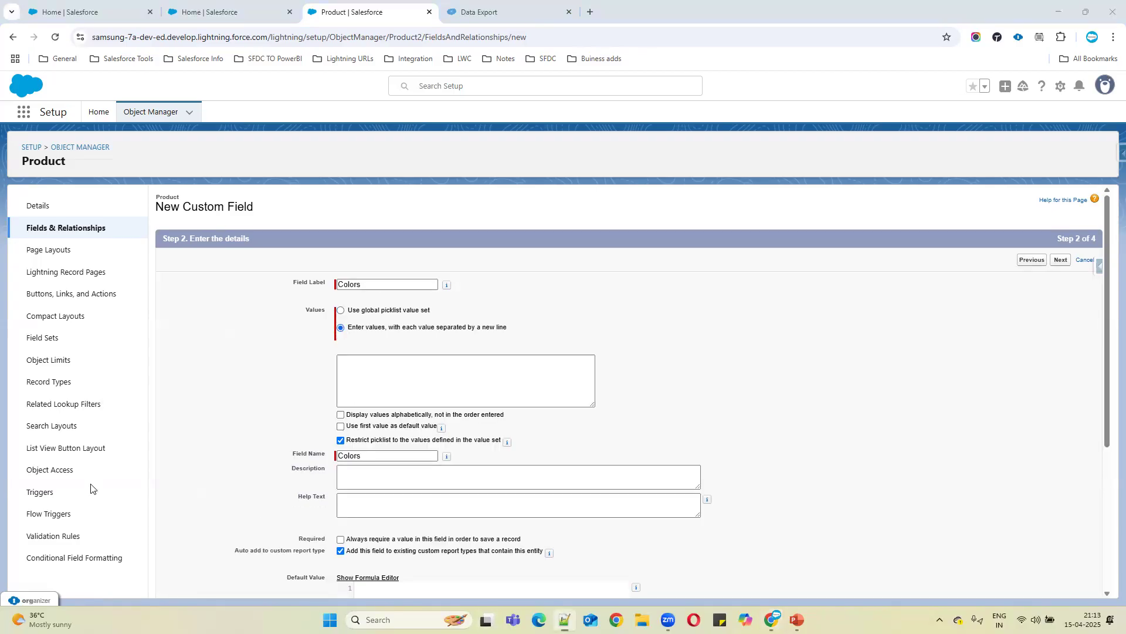
key("alt+Tab")
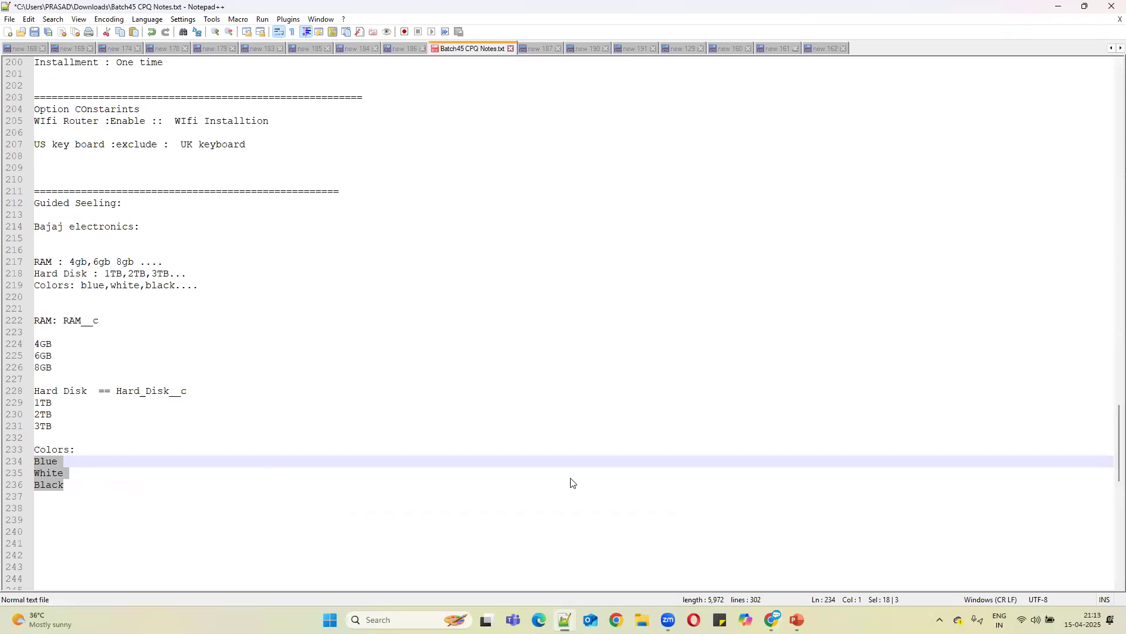
left_click(1058, 7)
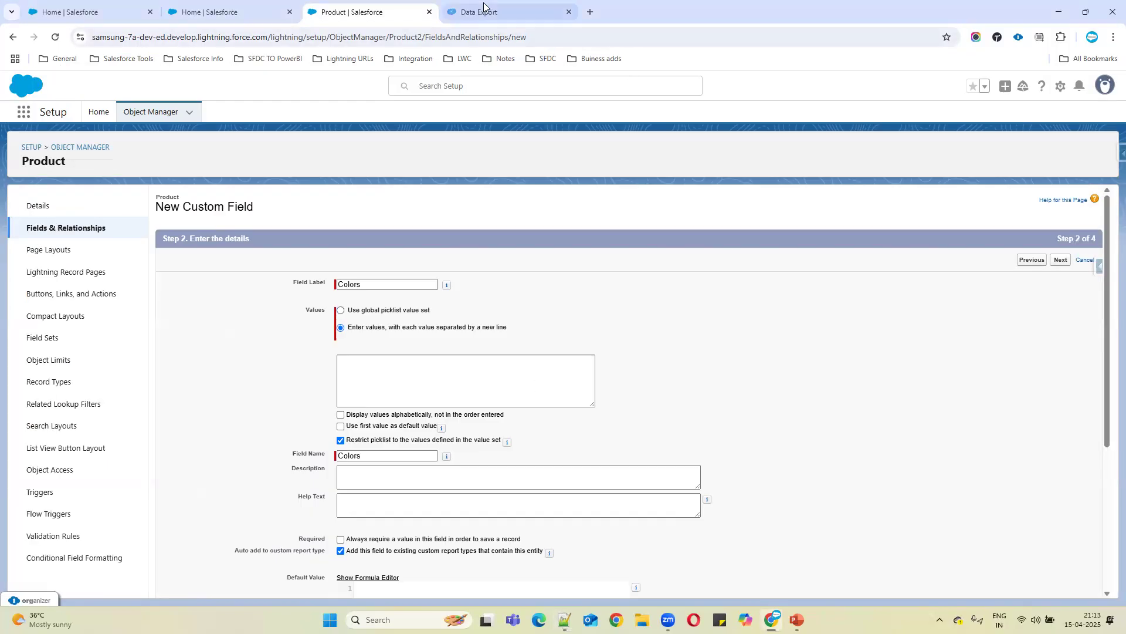
Look through the laptop product records in the Data Export results and return to the Colors field setup.
left_click(484, 8)
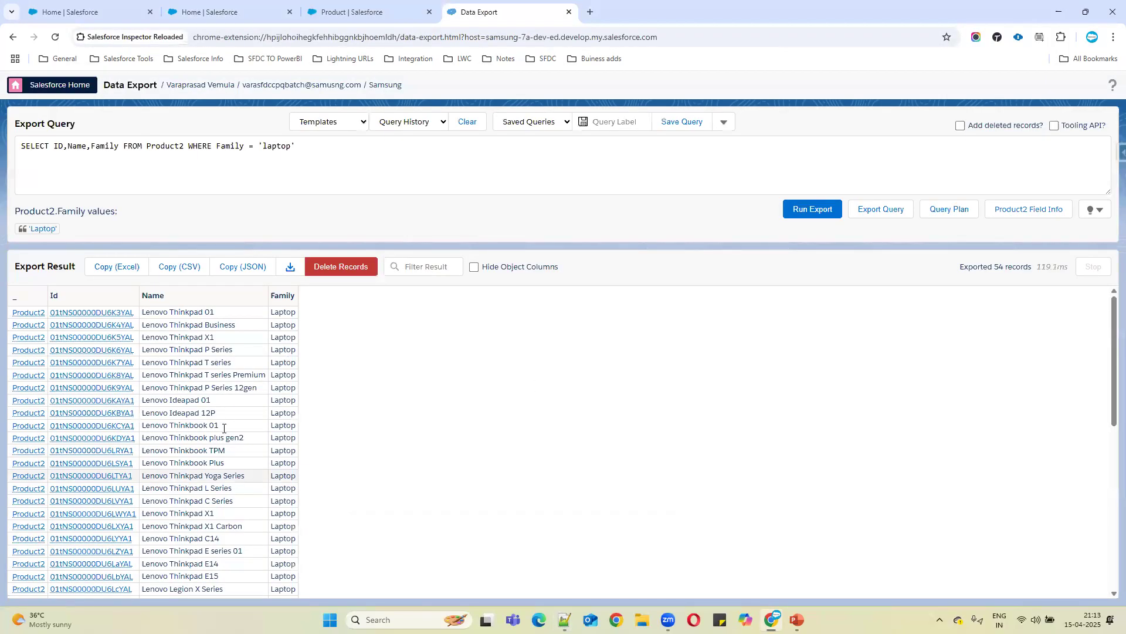
scroll(223, 427, "down", 6)
scroll(196, 486, "up", 6)
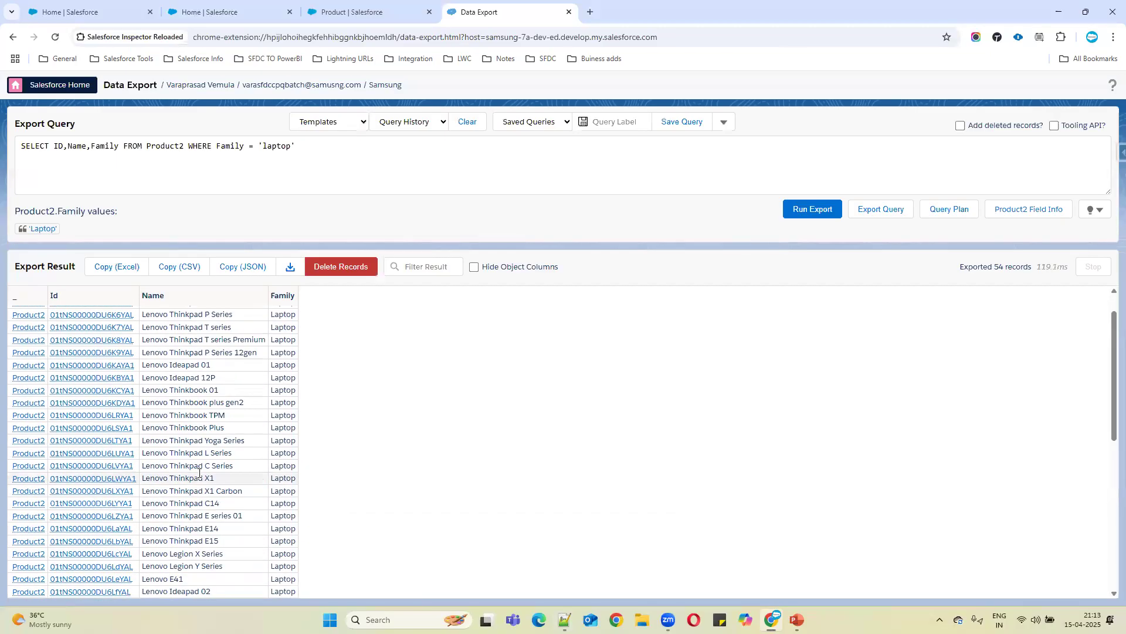
scroll(200, 473, "up", 1)
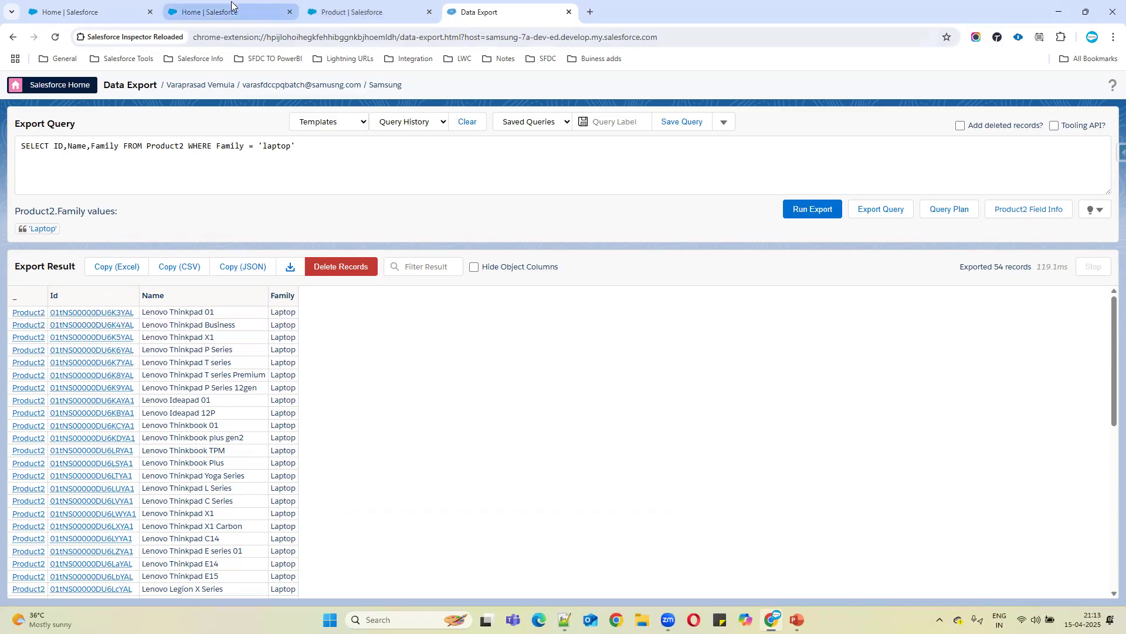
left_click(109, 13)
left_click(188, 12)
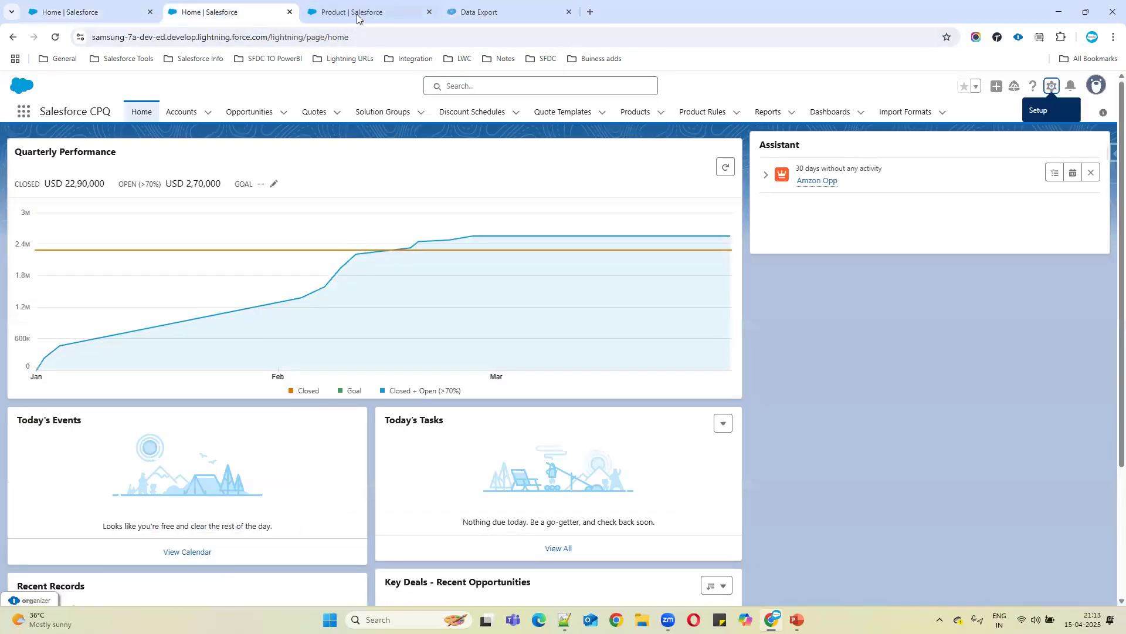
left_click(357, 14)
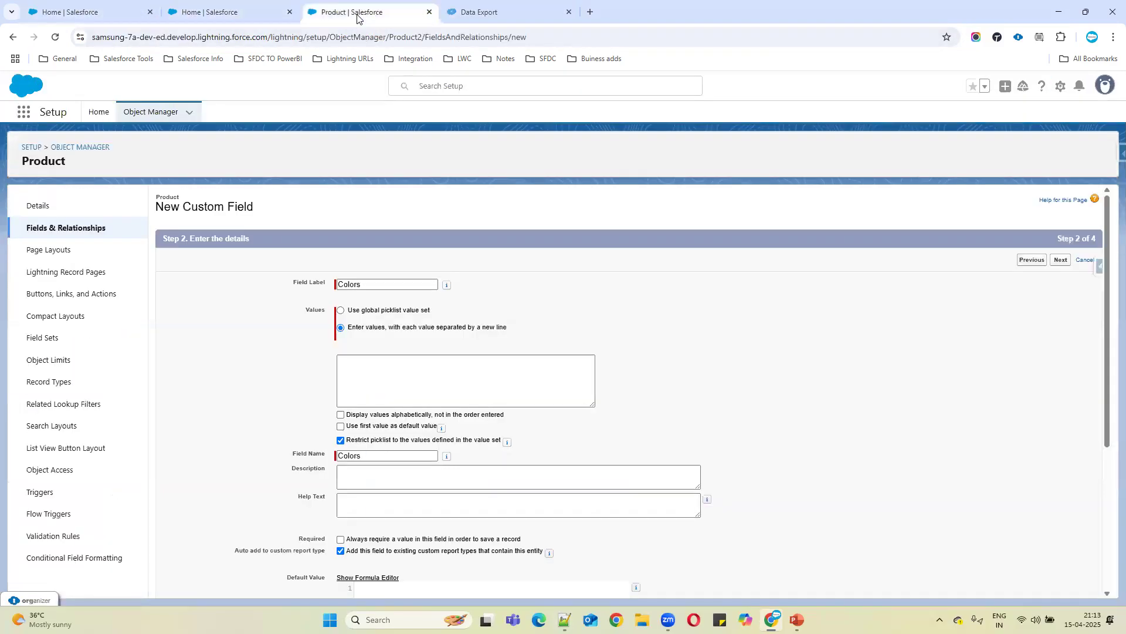
Enter Blue, White and Black on separate lines as the Colors picklist values.
left_click(409, 372)
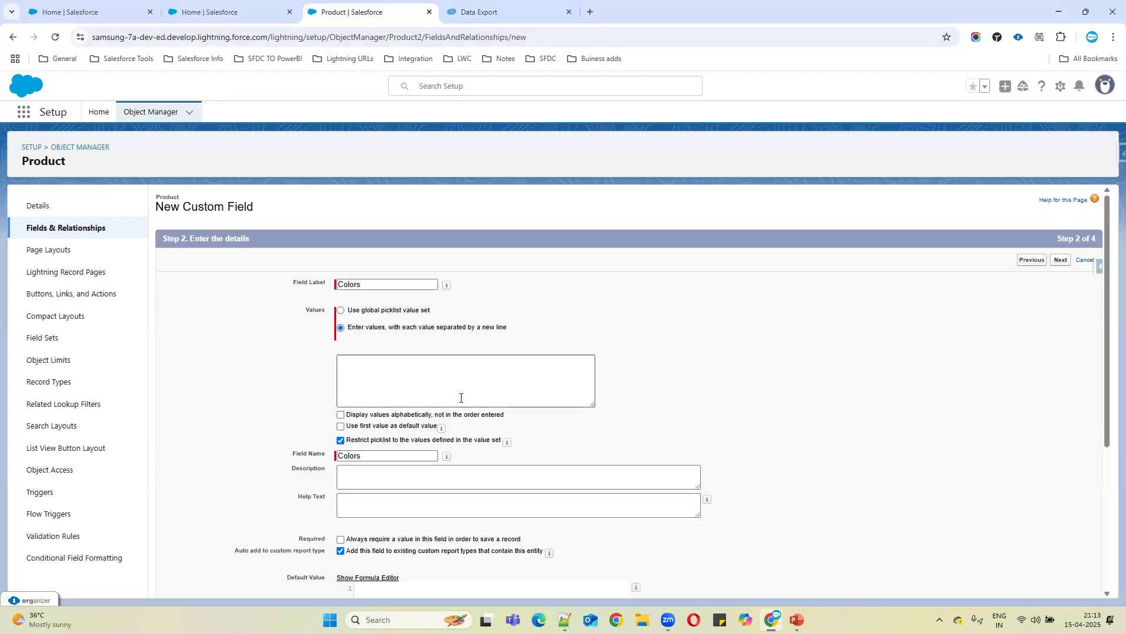
left_click(414, 377)
type("Blue White Black")
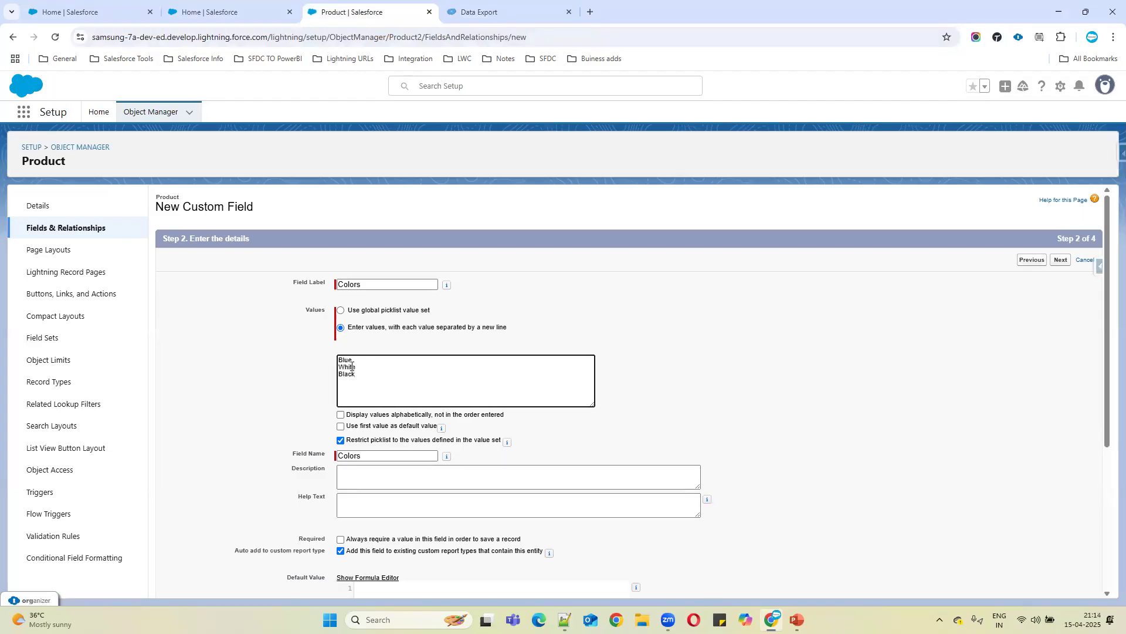
Make the Colors field visible to all profiles and save it on Product.
scroll(827, 409, "down", 4)
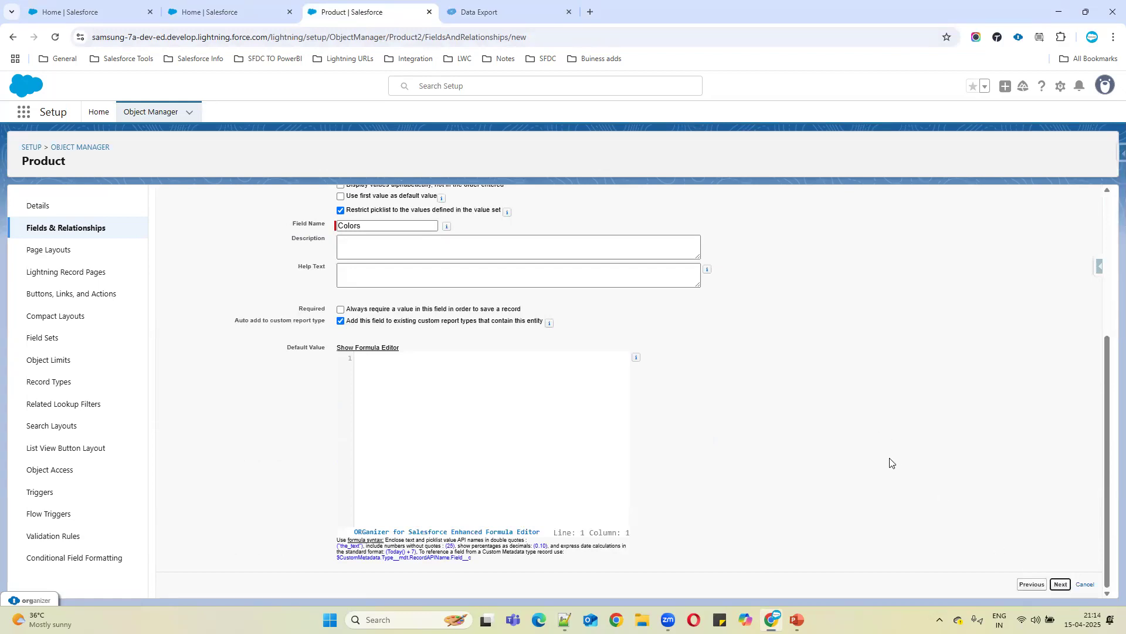
left_click(795, 357)
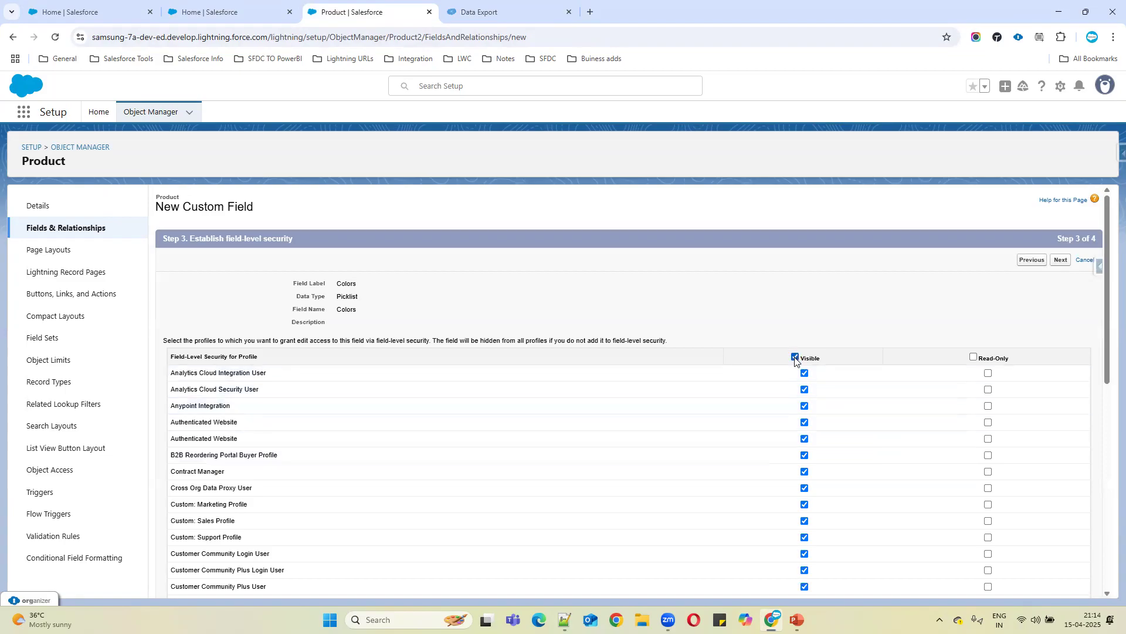
left_click(1061, 260)
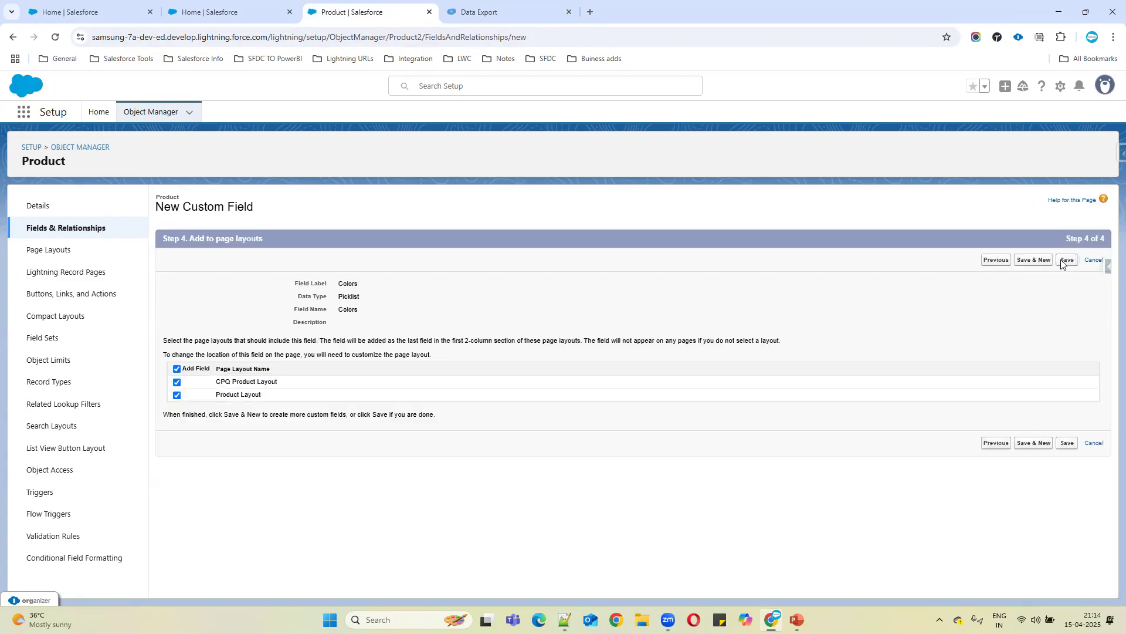
left_click(1067, 444)
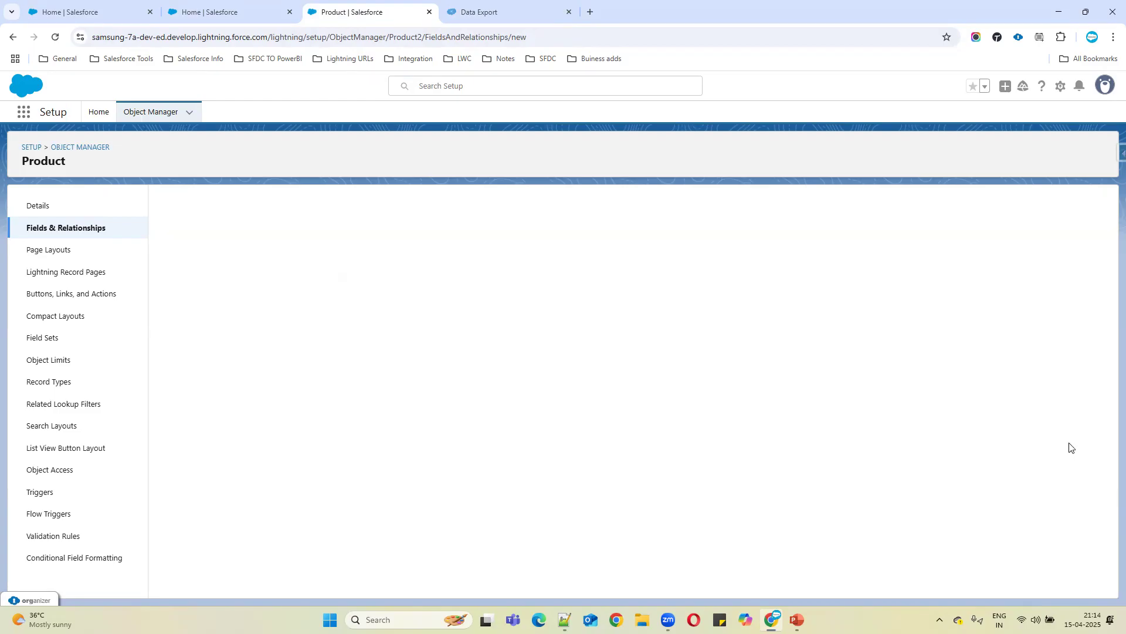
Search Product's fields for "color" and add "=== Colors__c" after the Colors heading in the Notepad++ notes.
left_click(760, 202)
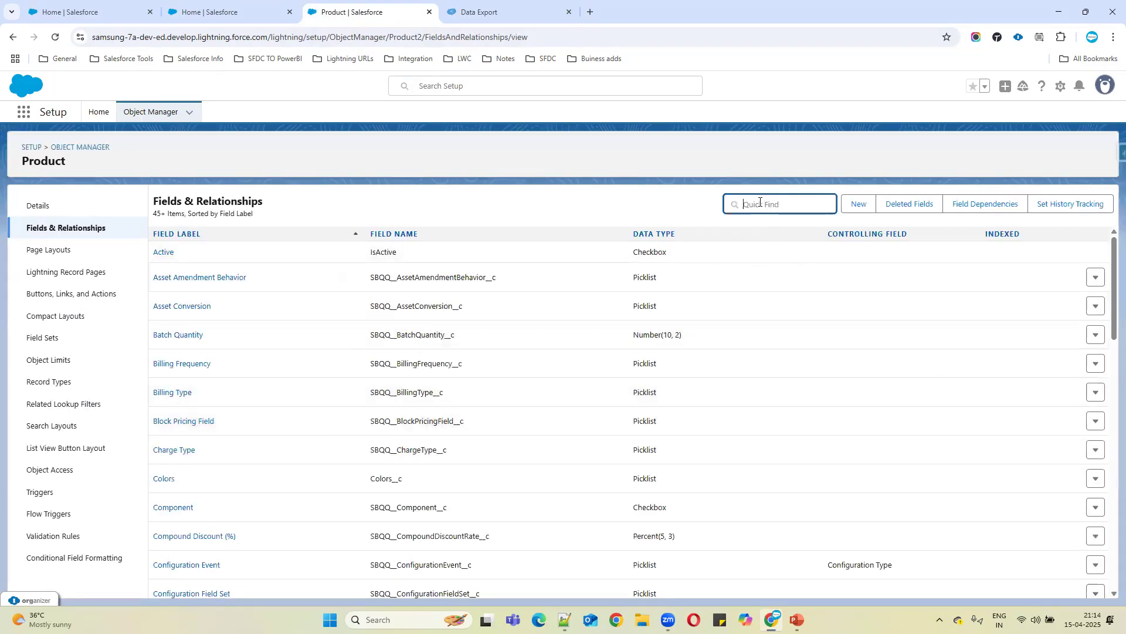
type("color")
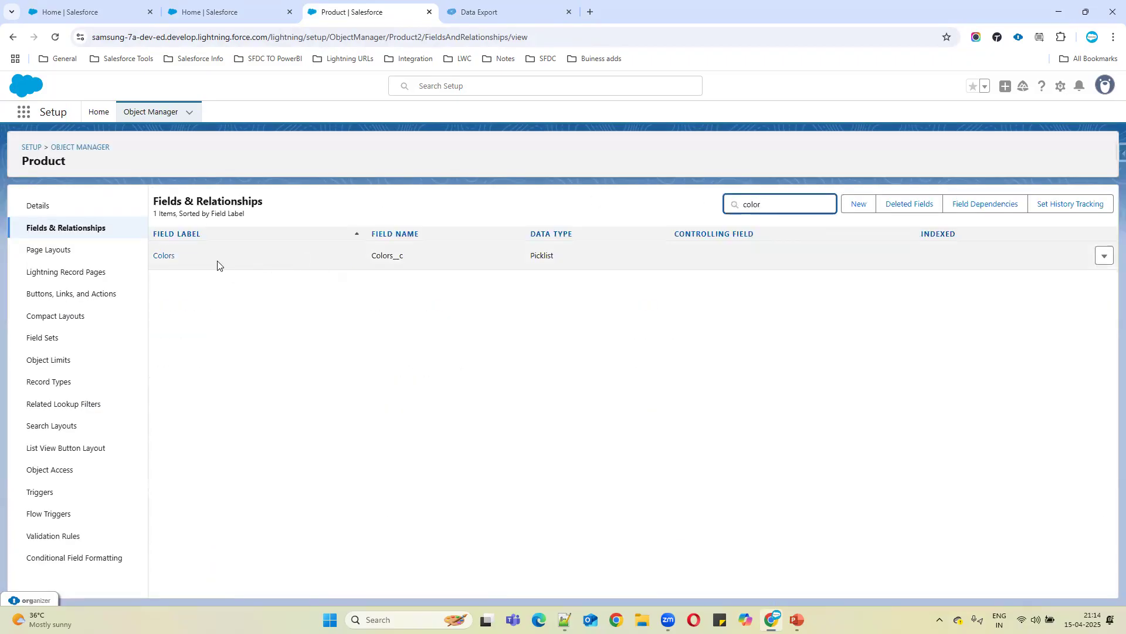
double_click(385, 254)
left_click(552, 614)
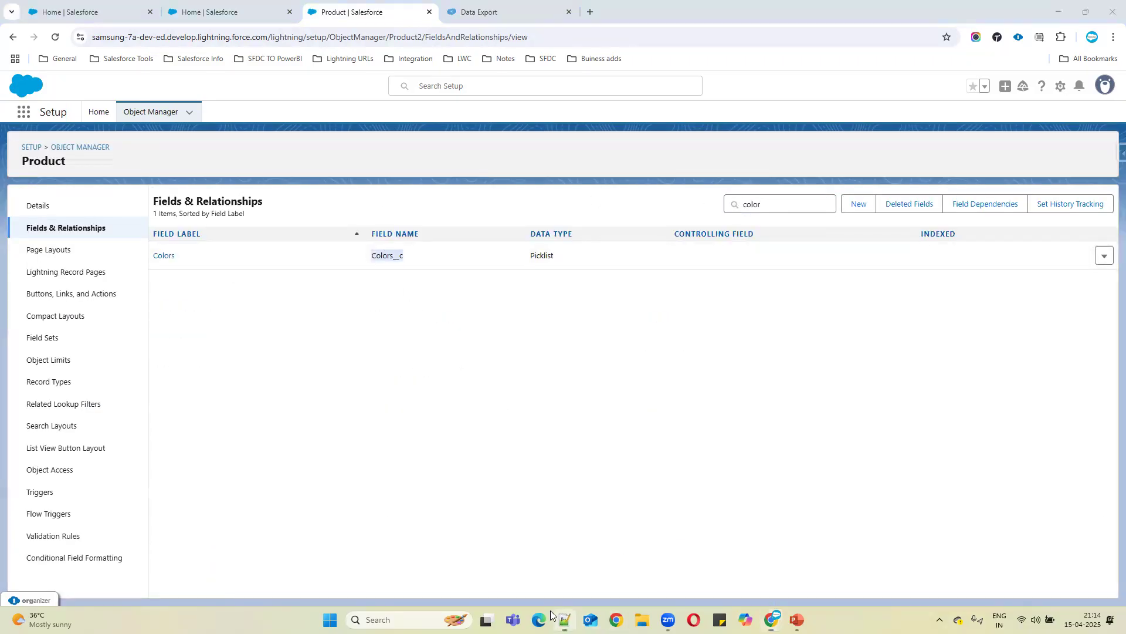
left_click(76, 449)
type("==")
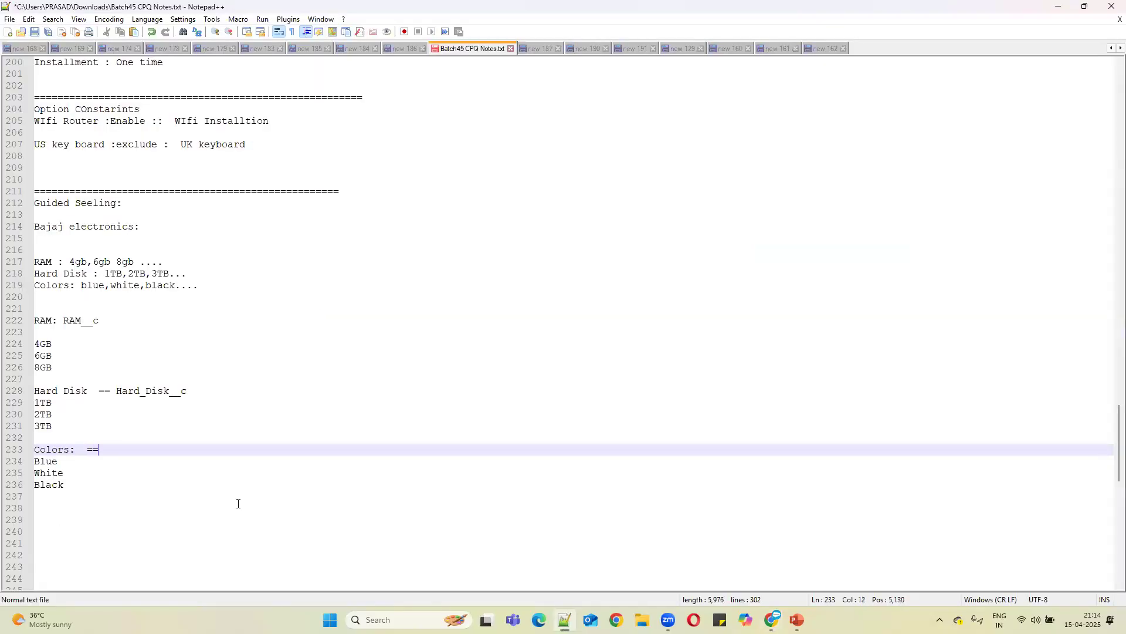
type("= Colors__c")
left_click(1058, 8)
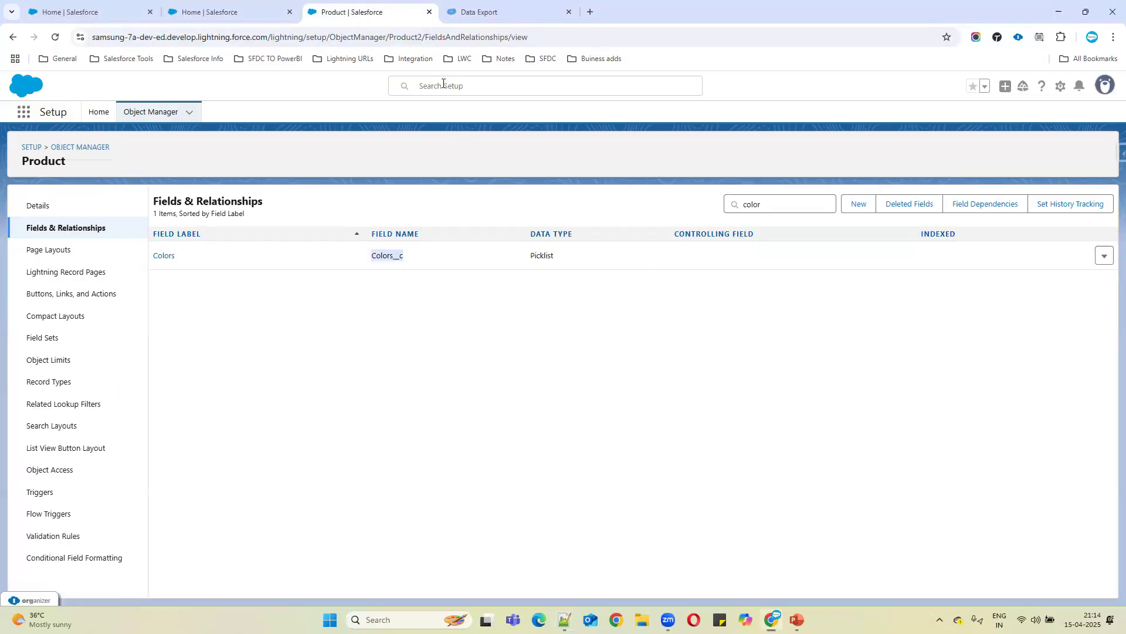
Review the Data Export laptop results and the field API names recorded in the Notepad++ notes.
left_click(478, 11)
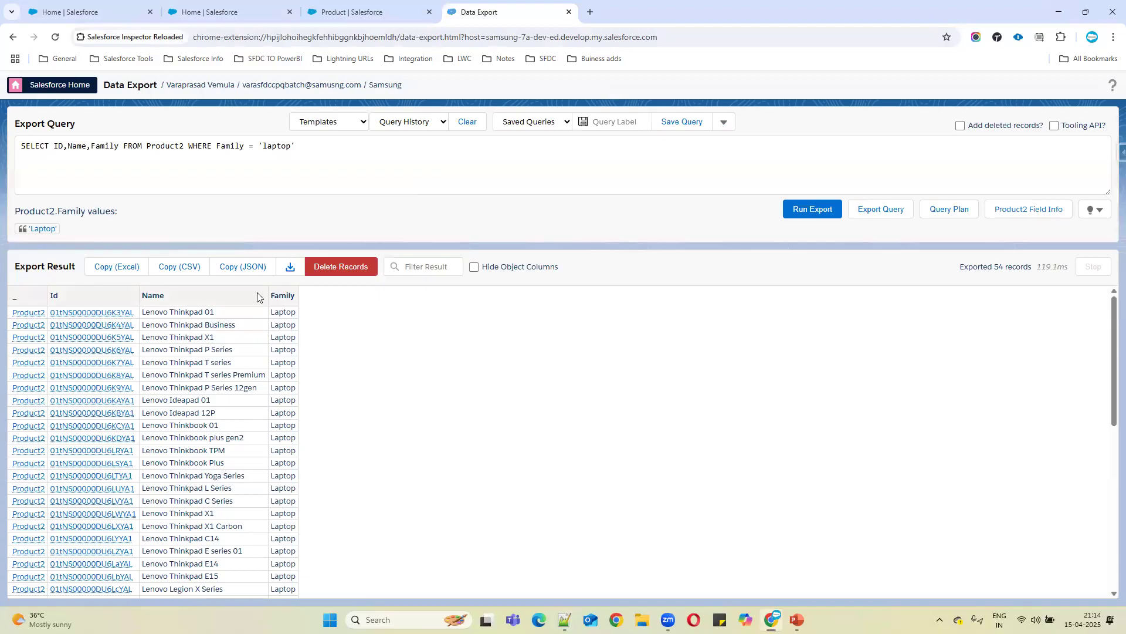
mouse_move(564, 619)
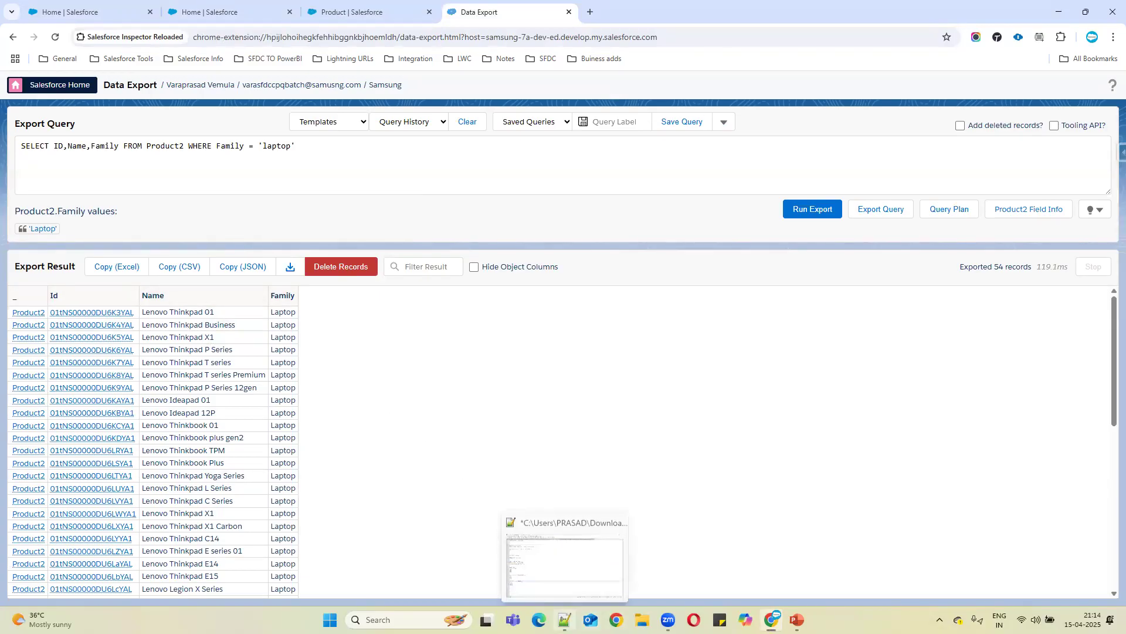
left_click(564, 619)
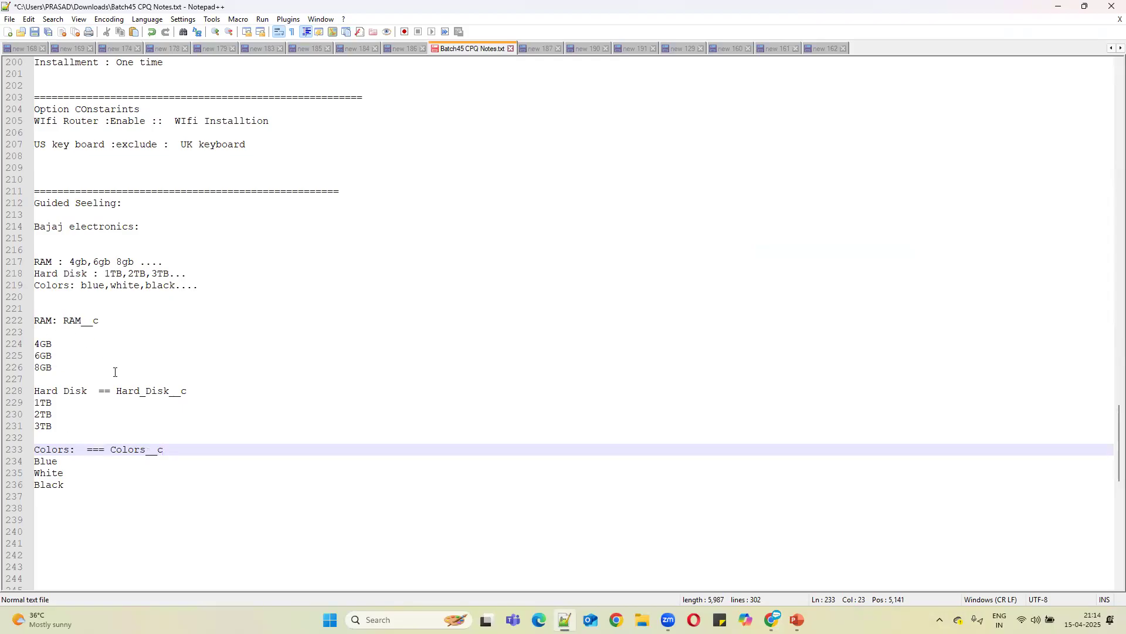
left_click(1060, 7)
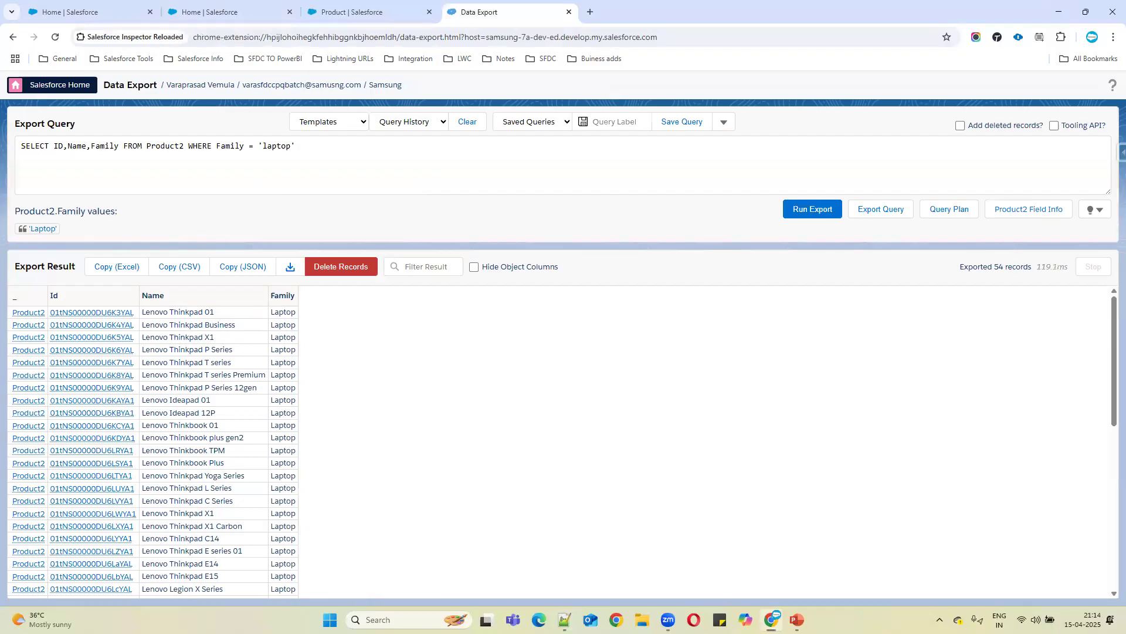
Launch Excel and create a blank workbook.
key("super+s")
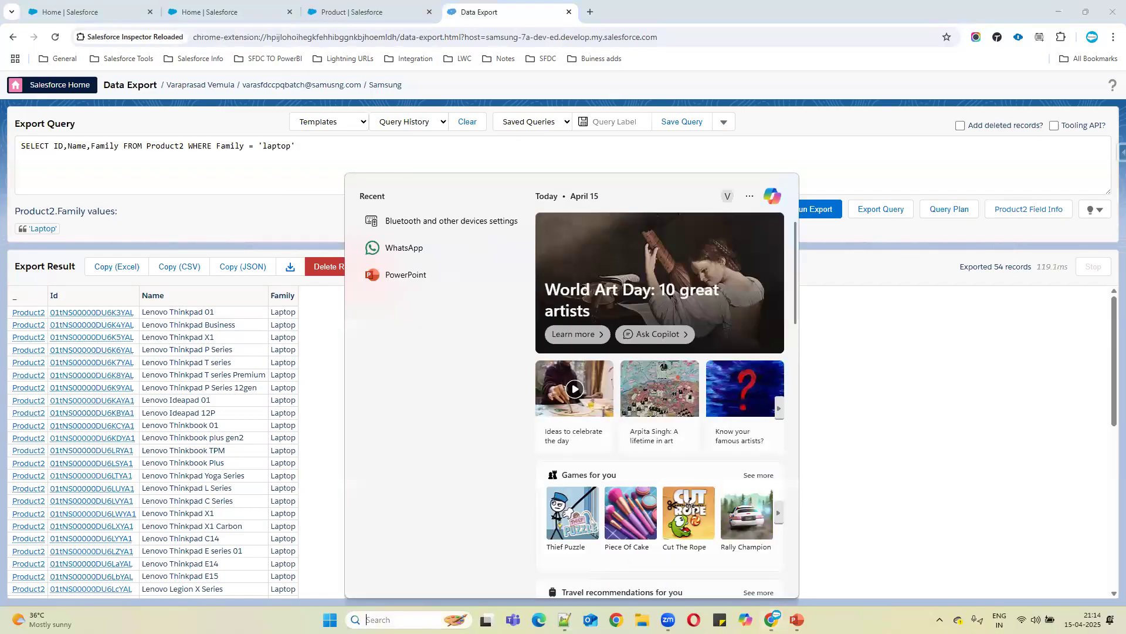
type("excel")
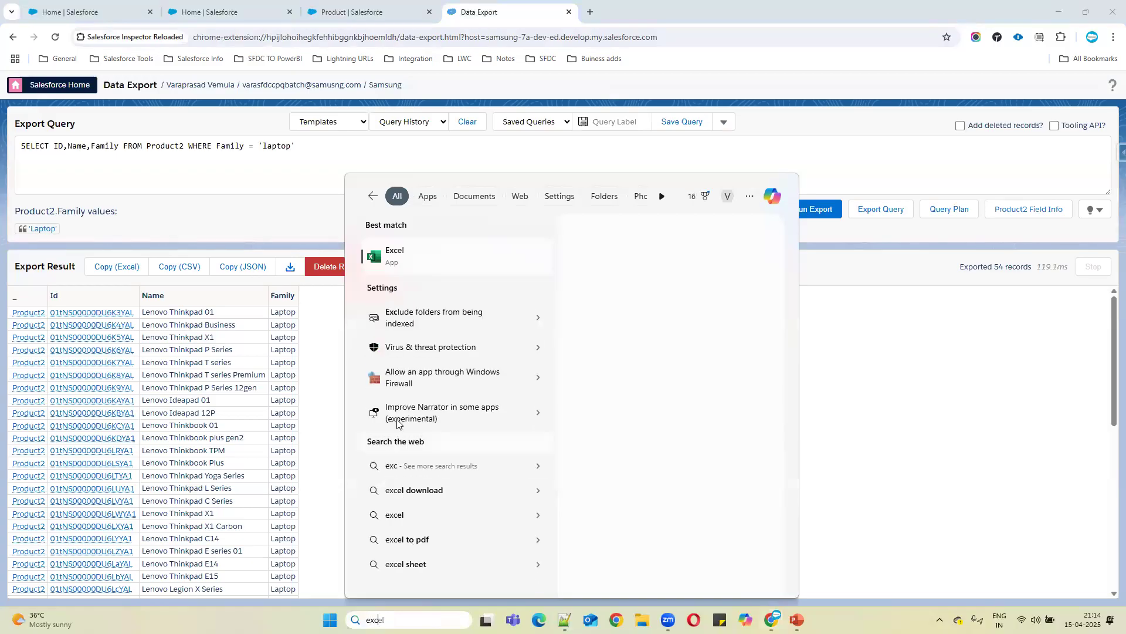
left_click(408, 256)
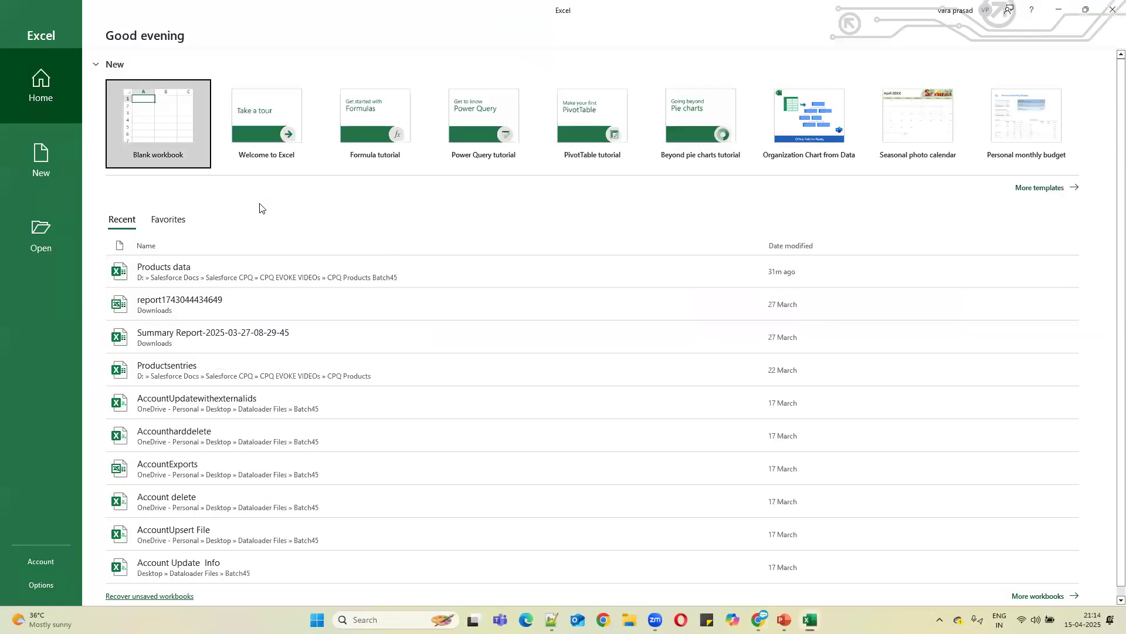
left_click(191, 165)
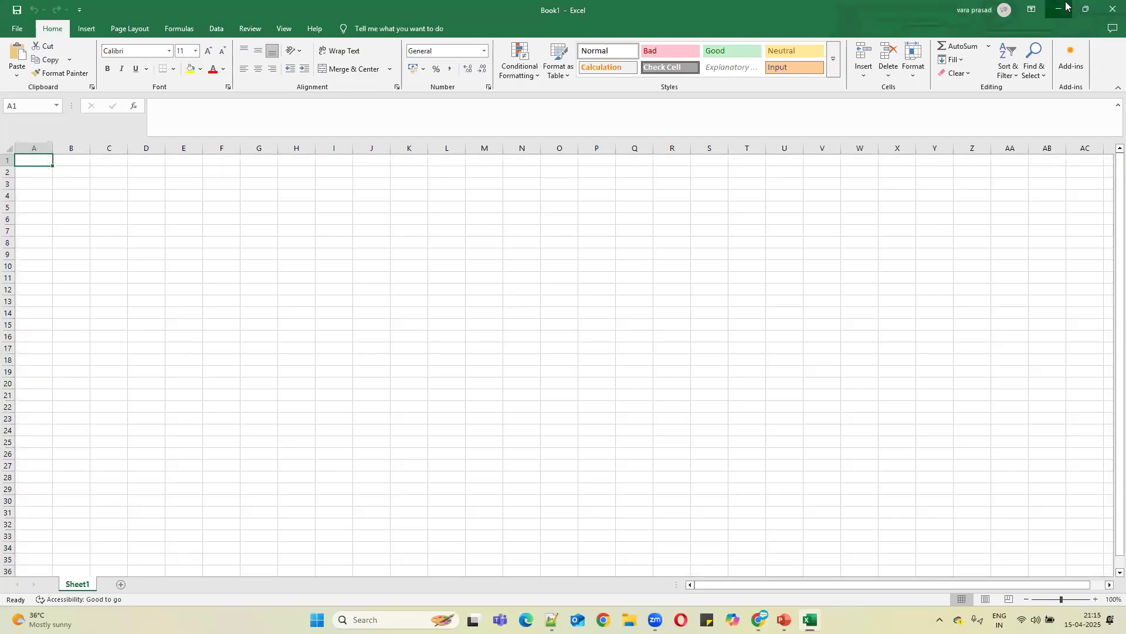
Copy the laptop export results in Excel format into the blank workbook and delete the "_" column.
key("alt+Tab")
left_click(117, 266)
left_click(810, 620)
key("ctrl+v")
left_click(34, 149)
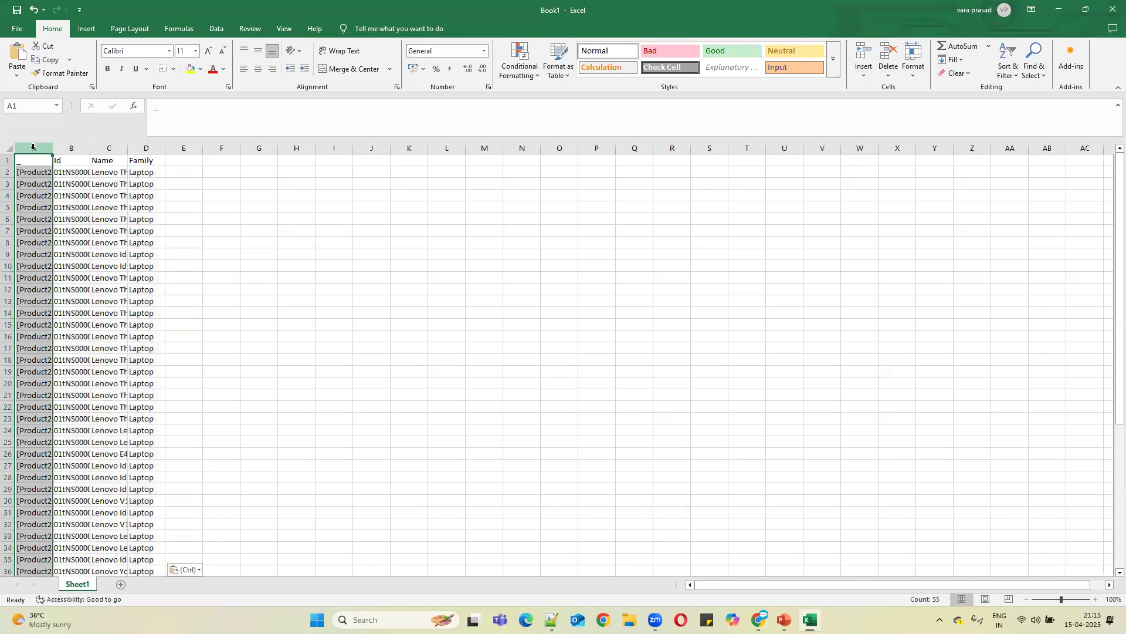
right_click(35, 150)
left_click(89, 265)
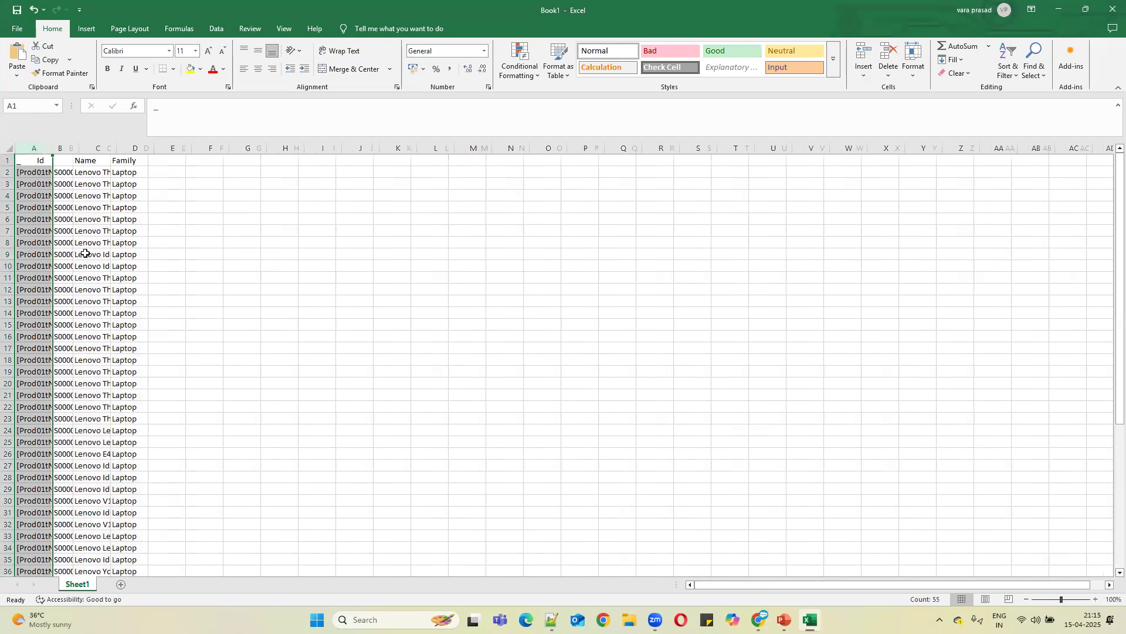
left_click(112, 150)
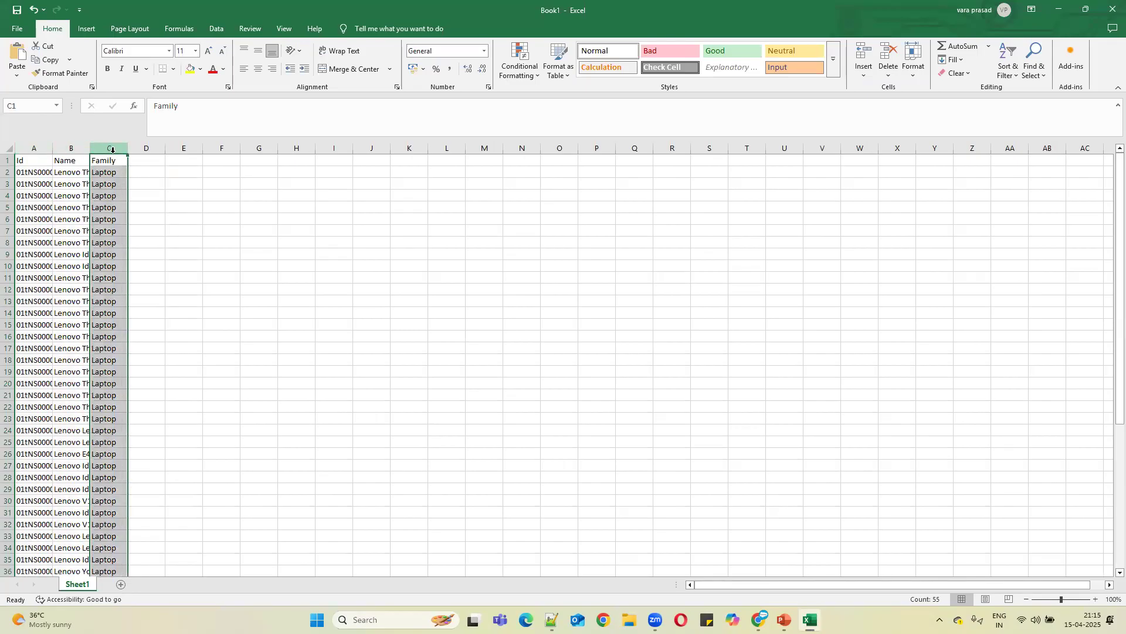
Copy the RAM__c field name from the Notepad++ notes into cell D1 as the header after Family.
left_click(155, 159)
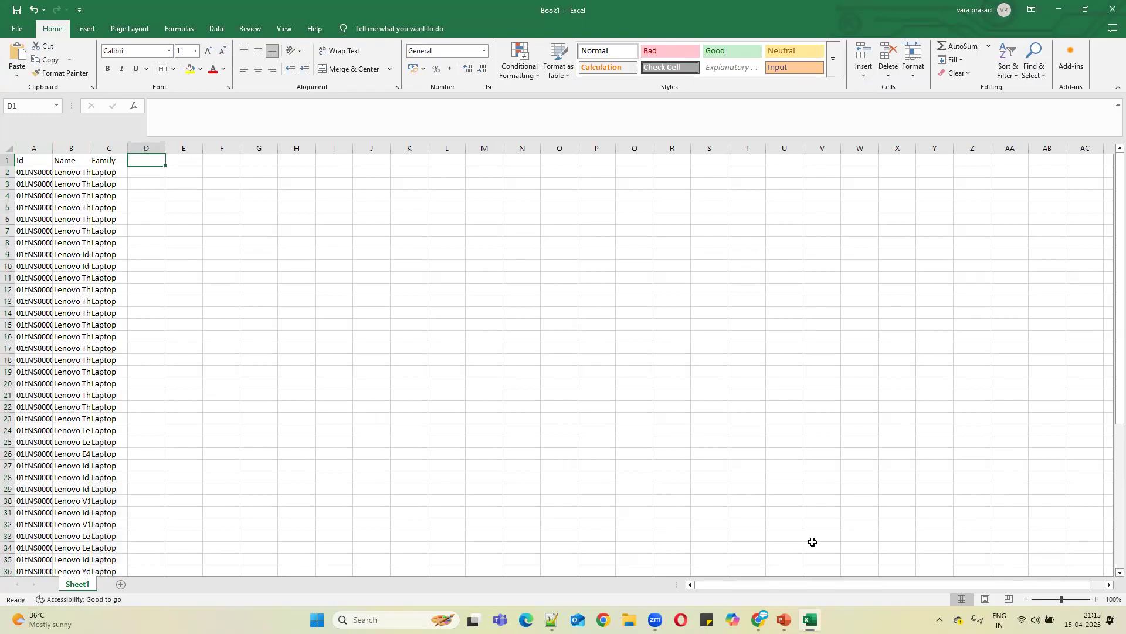
left_click(551, 619)
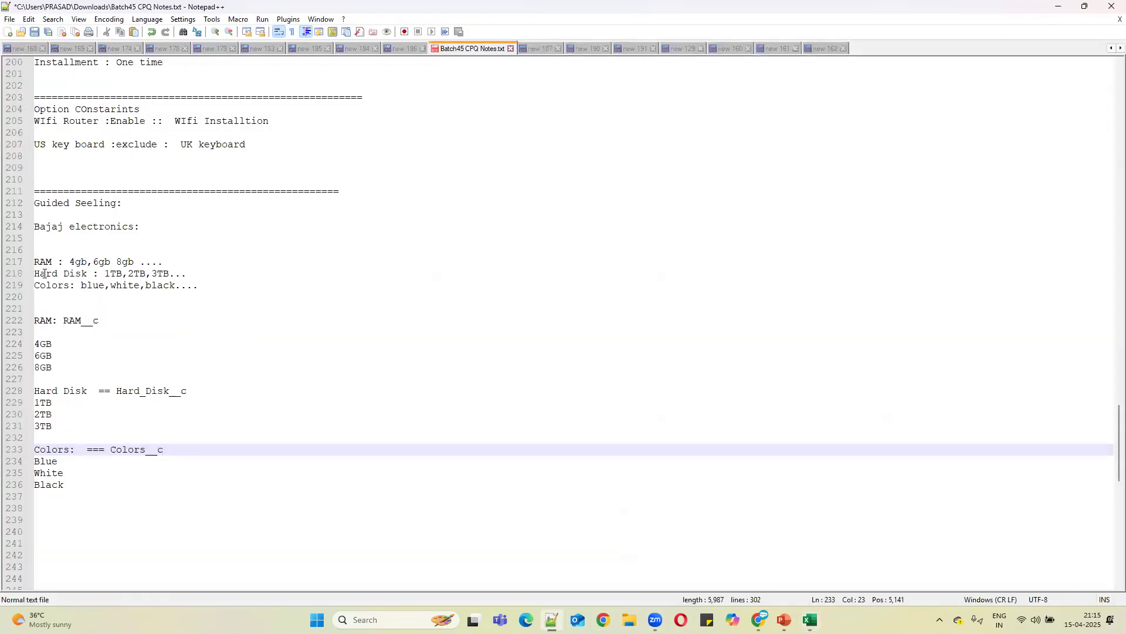
double_click(93, 320)
key("ctrl+c")
left_click(1057, 7)
key("ctrl+v")
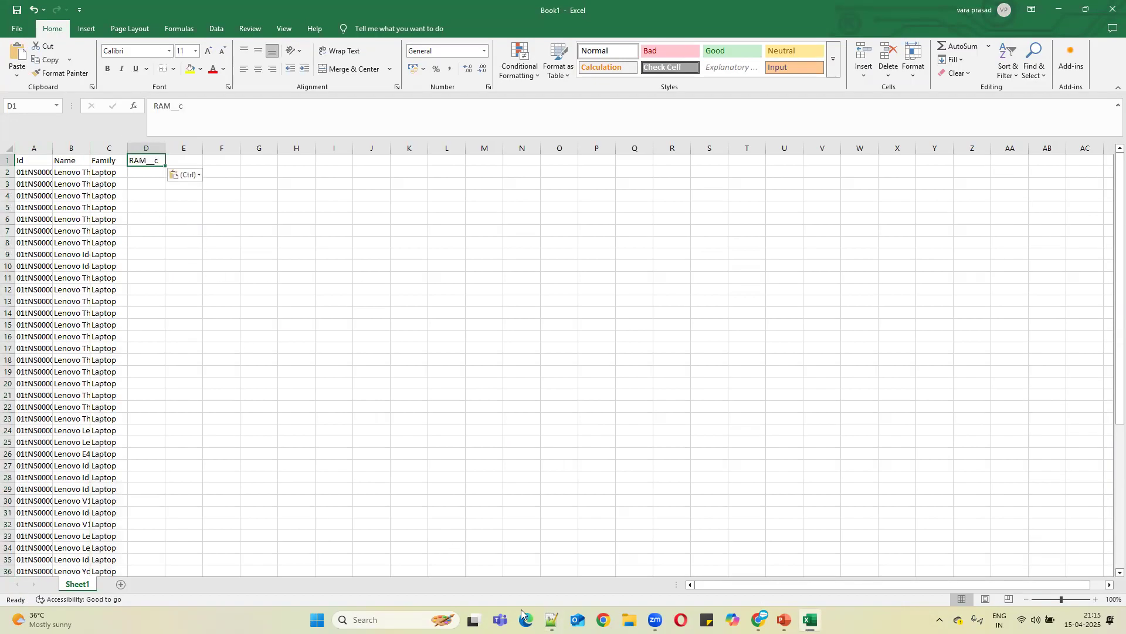
Copy the Hard_Disk__c field name from the notes into cell E1 of the workbook.
left_click(551, 620)
double_click(124, 391)
key("ctrl+c")
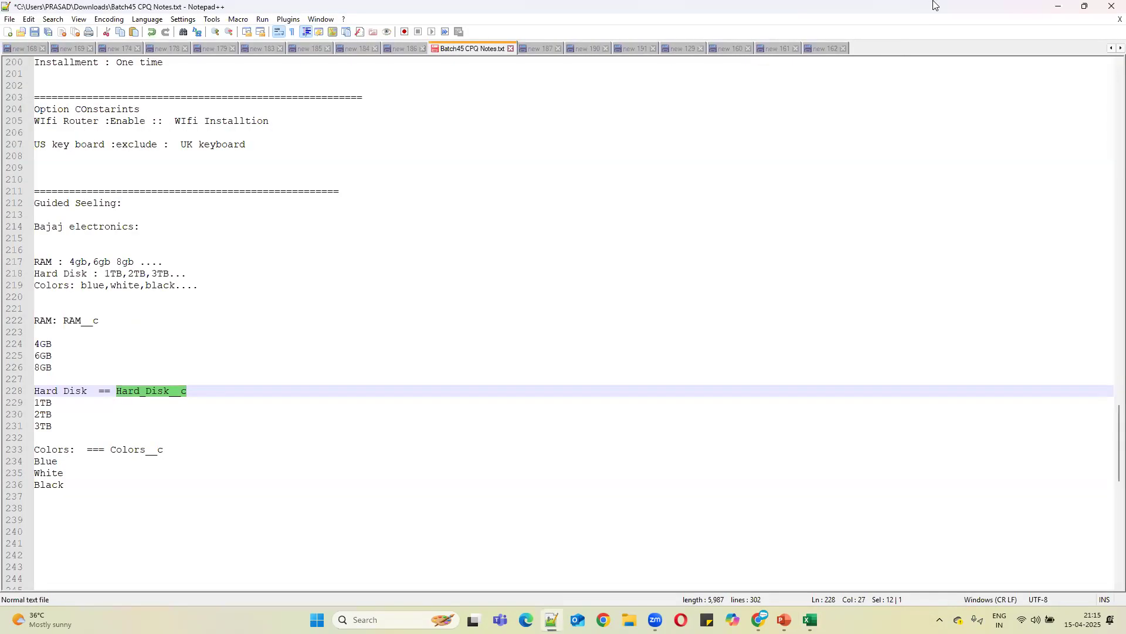
left_click(1056, 9)
left_click(184, 162)
key("ctrl+v")
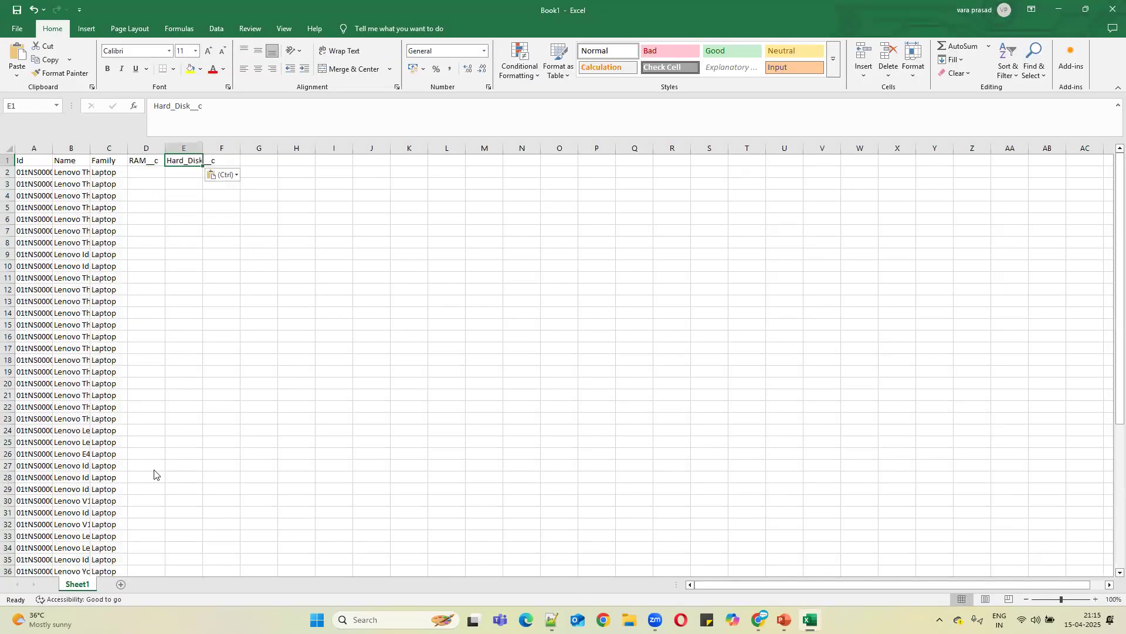
Copy the Colors__c field name from the notes into cell F1 and autofit the Hard_Disk__c column's width.
key("alt+Tab")
double_click(136, 451)
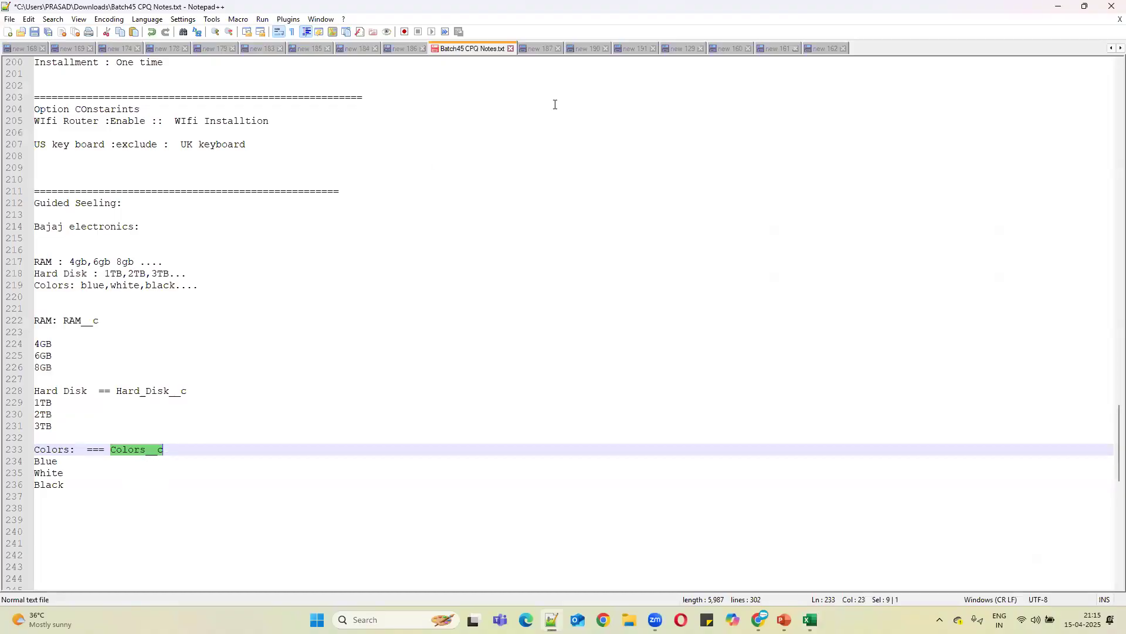
left_click(1060, 7)
left_click(232, 158)
key("ctrl+v")
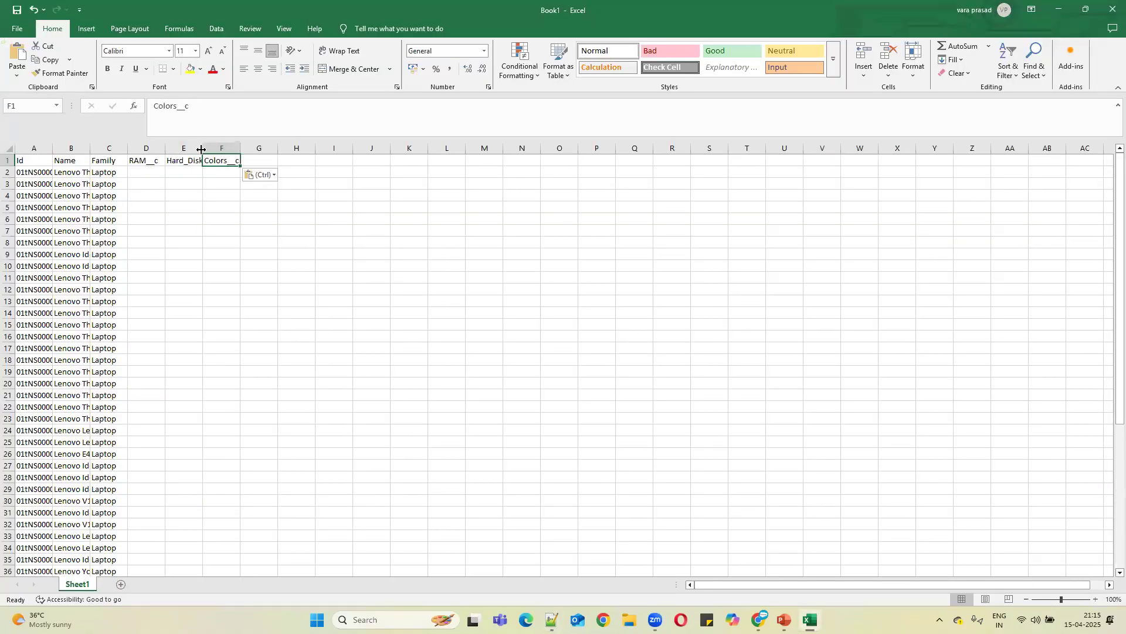
double_click(203, 148)
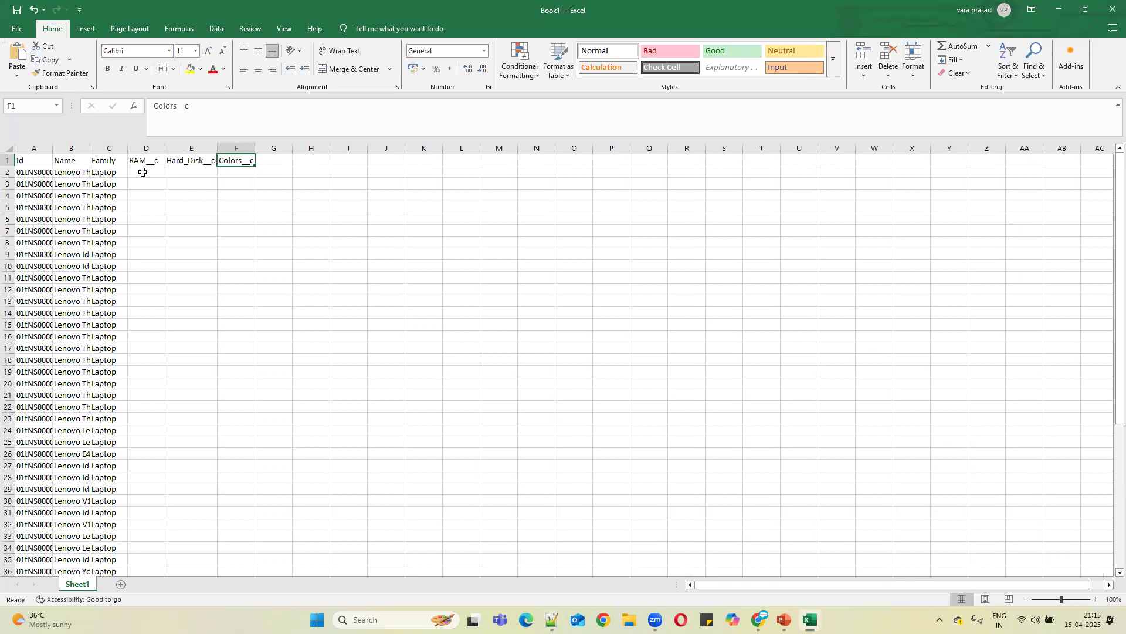
Copy the values 4GB, 6GB and 8GB from the notes into D2:D4 under RAM__c.
left_click(810, 619)
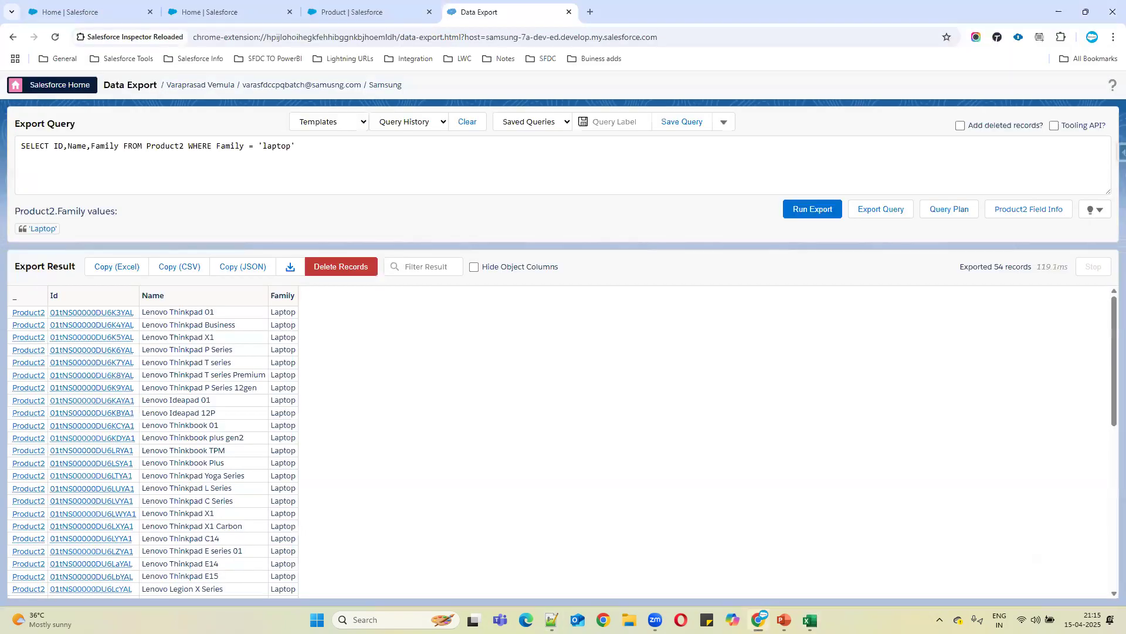
left_click(552, 620)
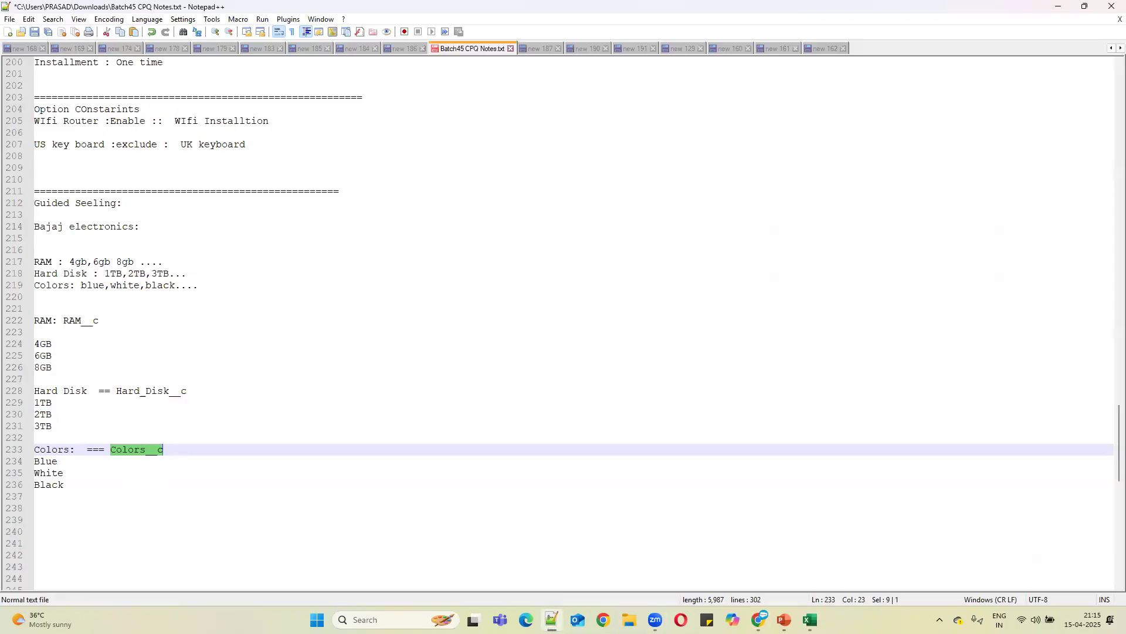
left_click(65, 356)
left_click(42, 343)
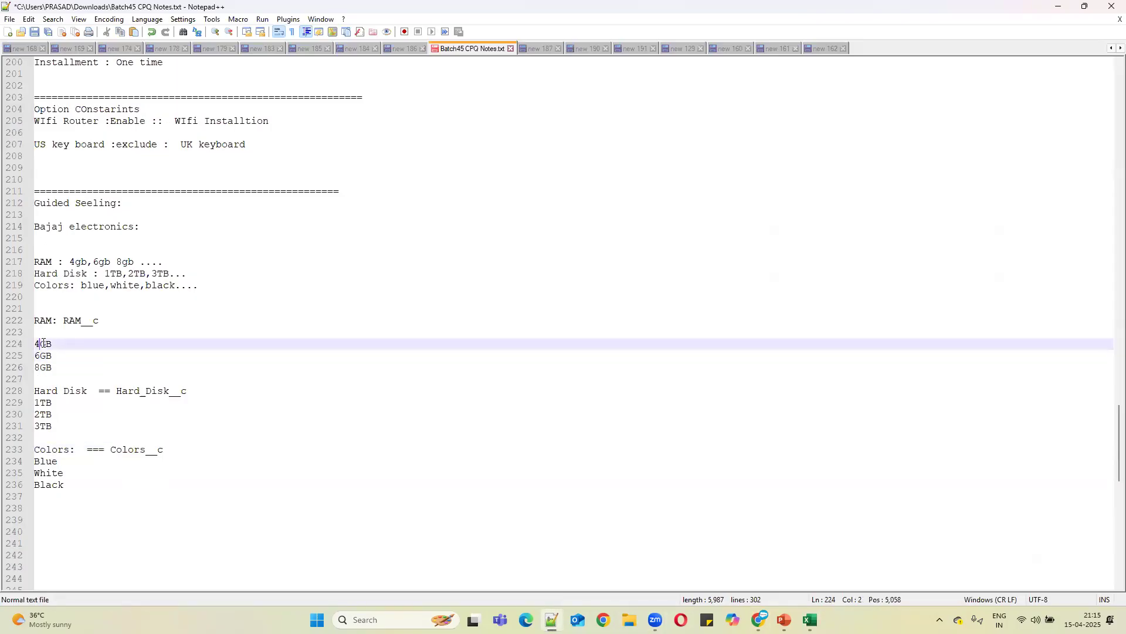
left_click_drag(36, 343, 64, 364)
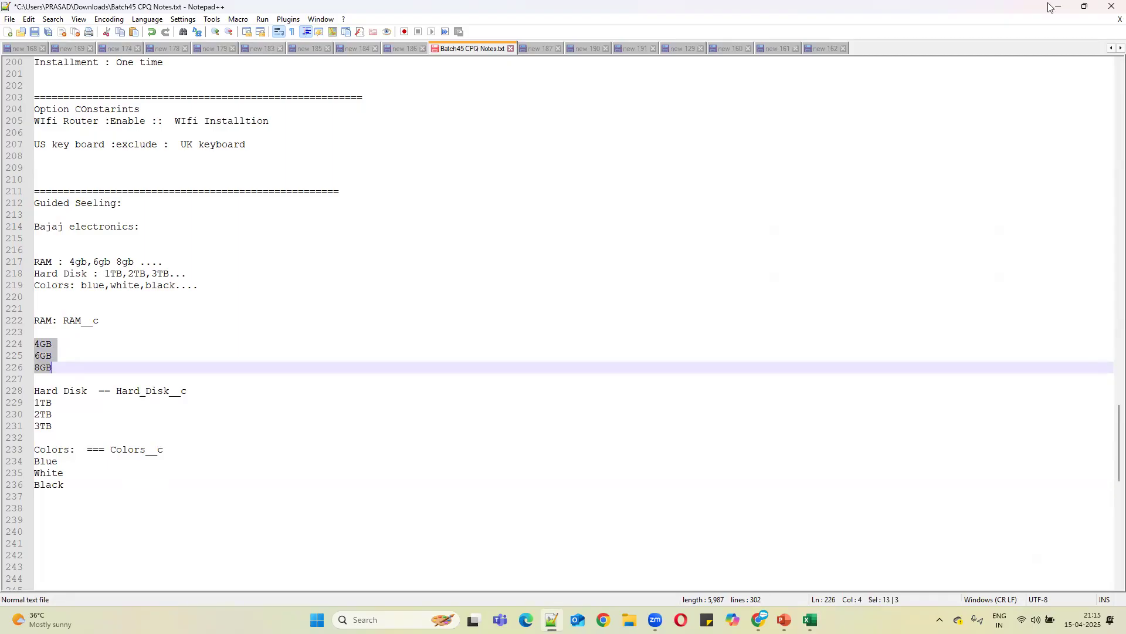
key("alt+Tab")
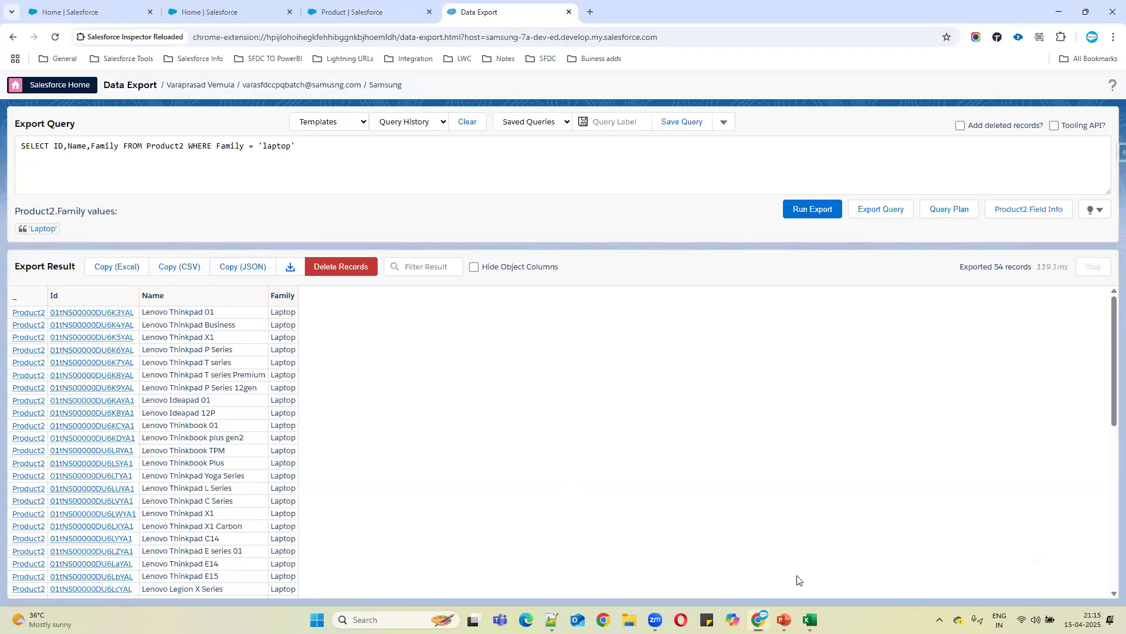
key("alt+Tab")
left_click(144, 173)
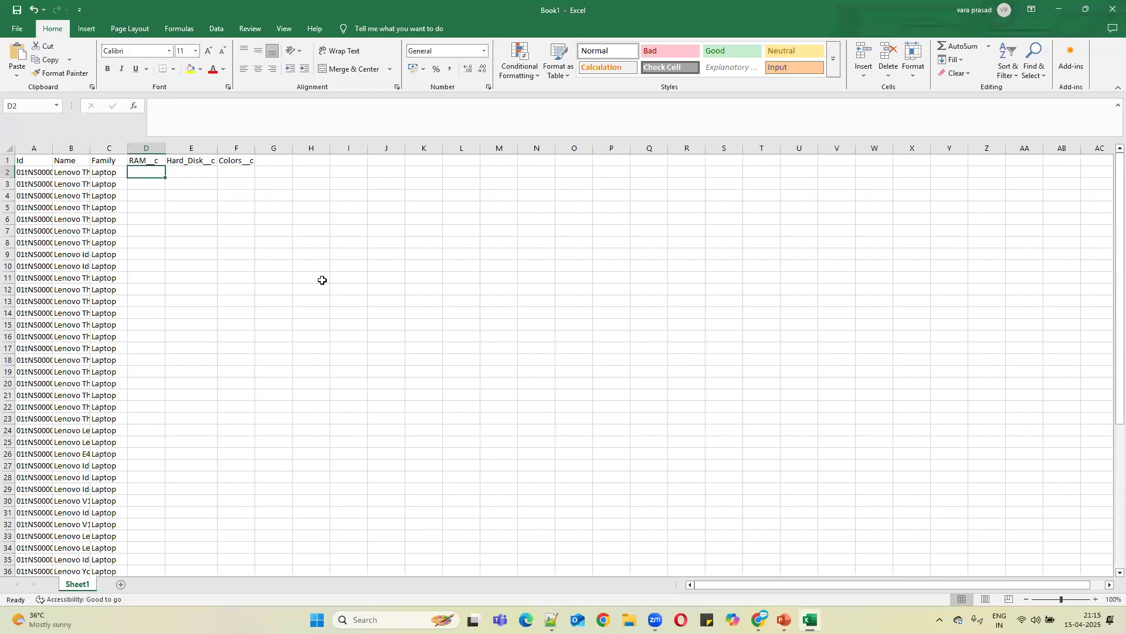
key("ctrl+v")
Repeat the three RAM values in D5:D7 and fill the D2:D7 pattern down to the last laptop row.
left_click(146, 208)
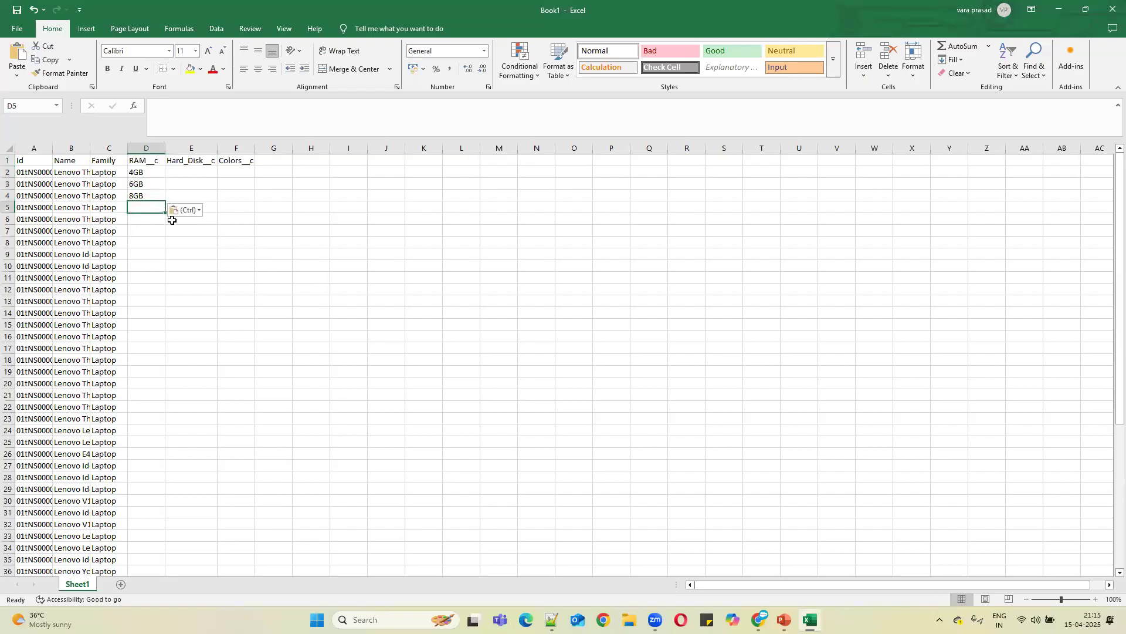
key("ctrl+v")
left_click_drag(153, 172, 155, 232)
double_click(166, 236)
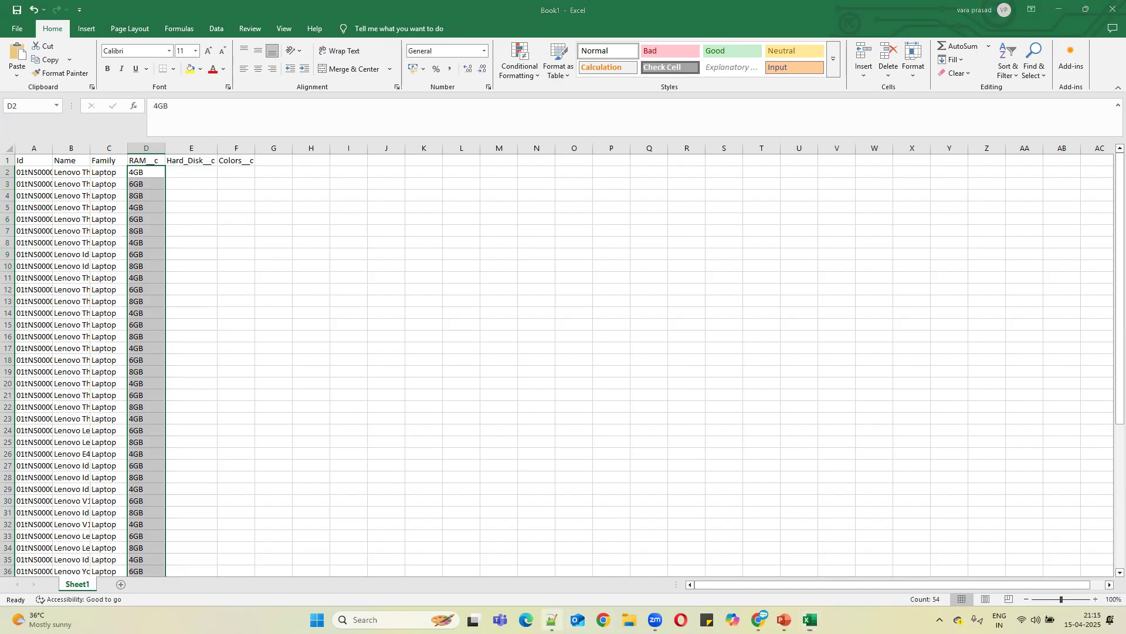
Copy 1TB, 2TB and 3TB from the notes into E2:E7 as a repeated pattern and fill it down Hard_Disk__c.
key("alt+Tab")
left_click_drag(53, 427, 34, 404)
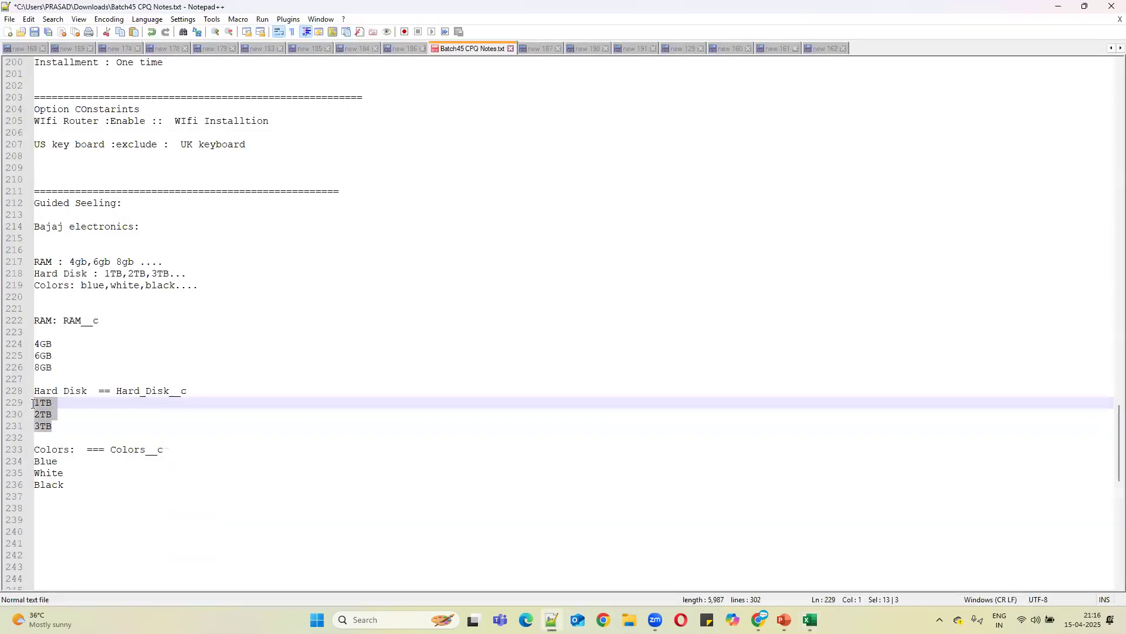
left_click(1060, 13)
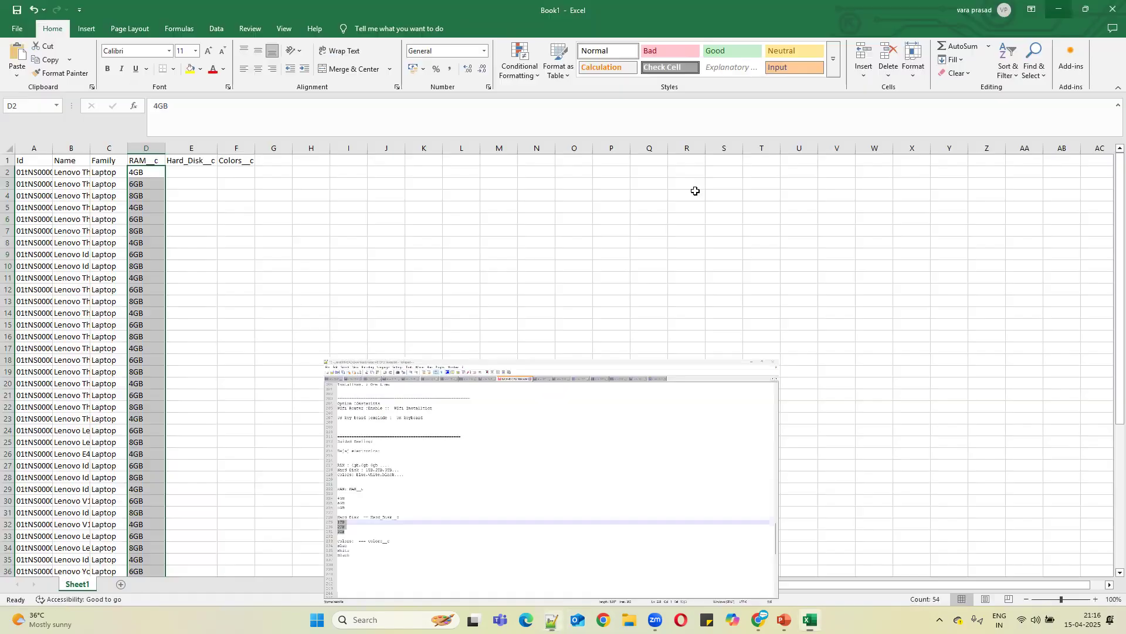
left_click(190, 173)
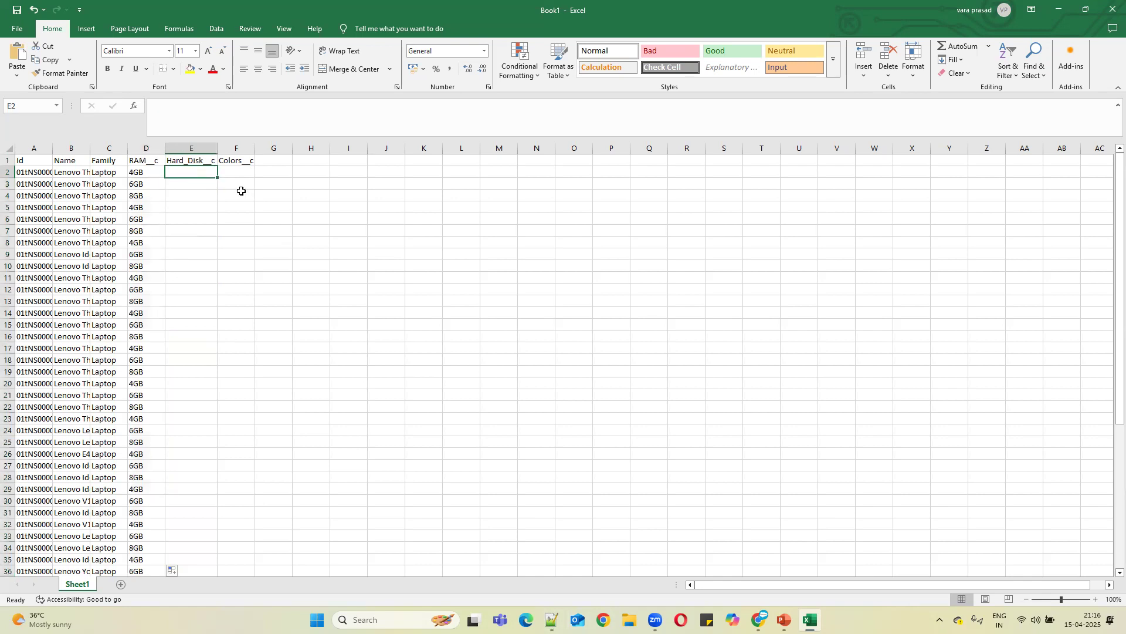
key("ctrl+v")
left_click_drag(192, 173, 211, 233)
left_click(215, 232)
left_click_drag(193, 170, 203, 234)
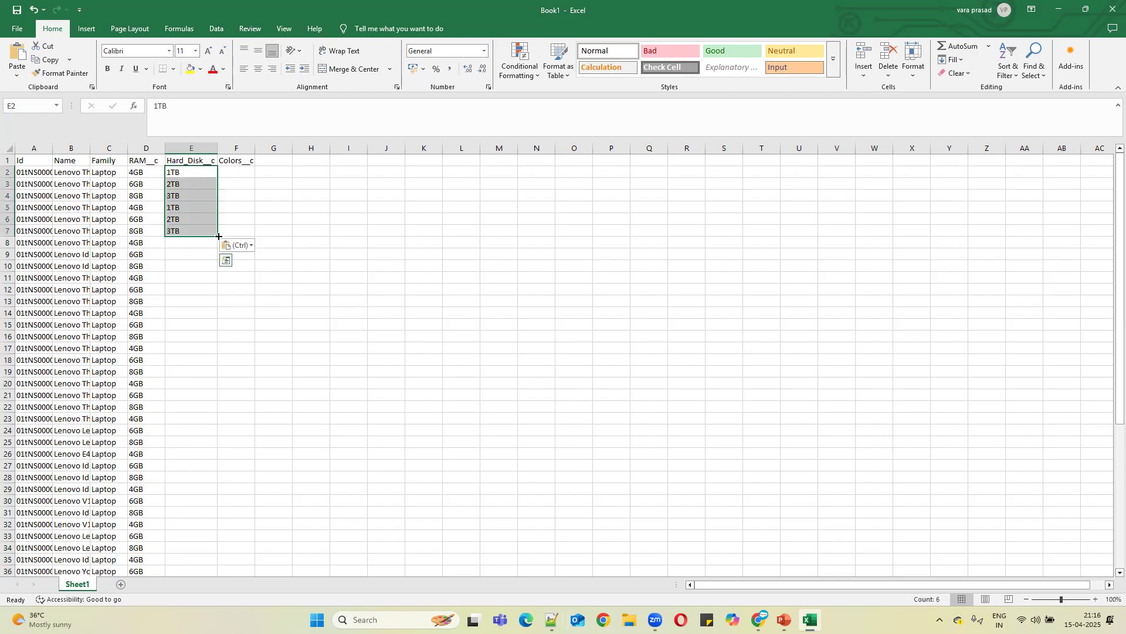
double_click(218, 236)
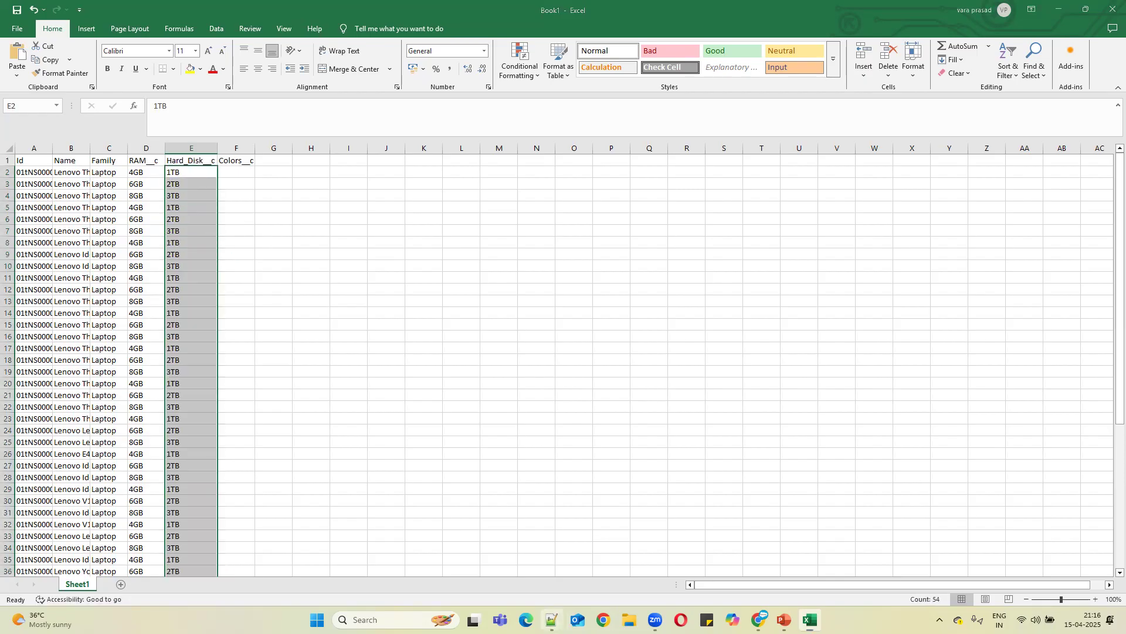
Copy Blue, White and Black from the notes into F2:F7 as a repeated pattern and fill it down Colors__c.
left_click(551, 621)
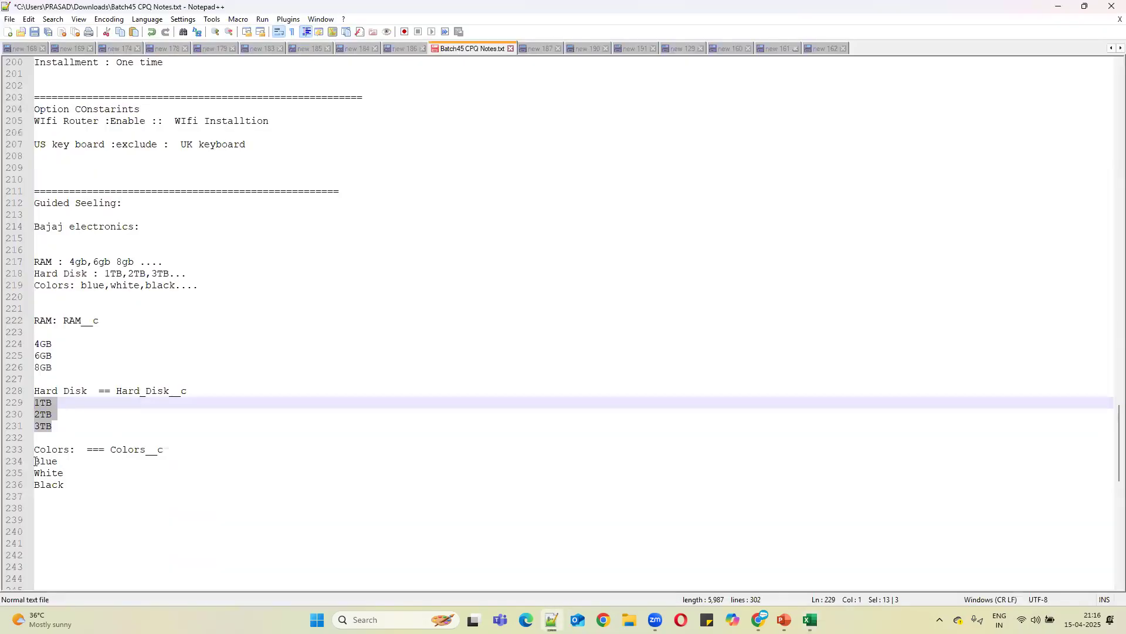
left_click_drag(34, 461, 64, 487)
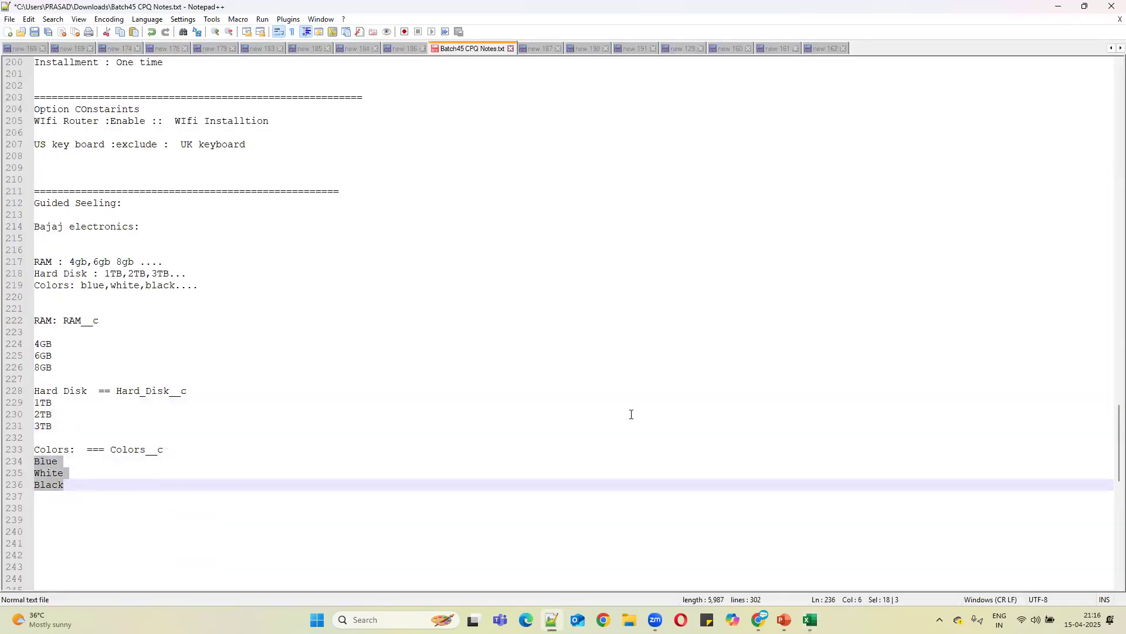
left_click(1058, 7)
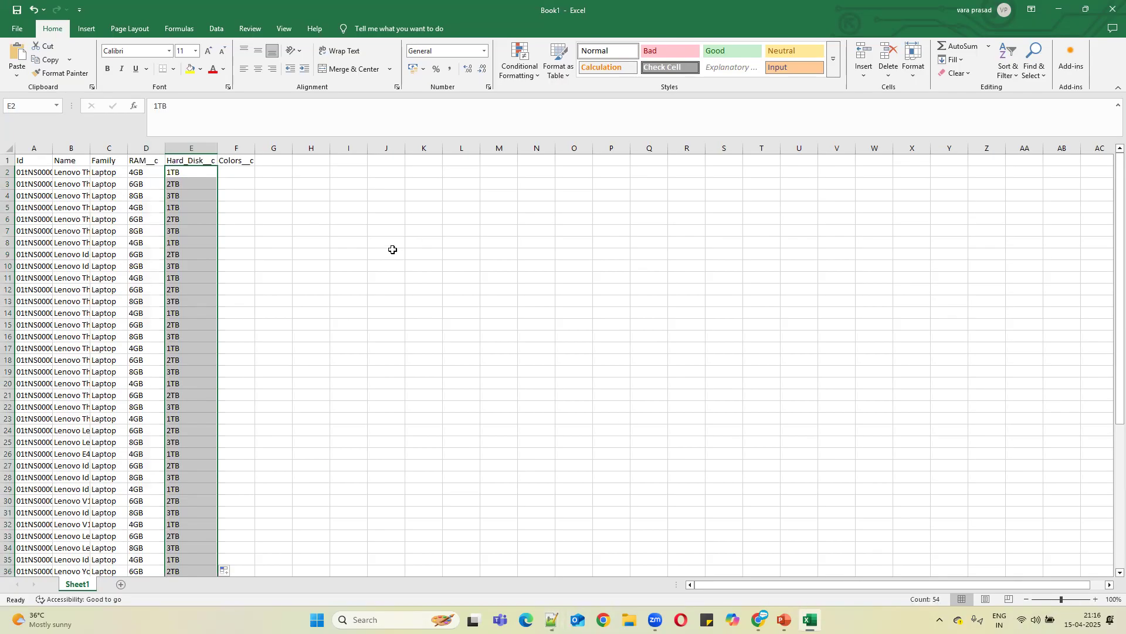
left_click(229, 171)
key("ctrl+v")
left_click(231, 208)
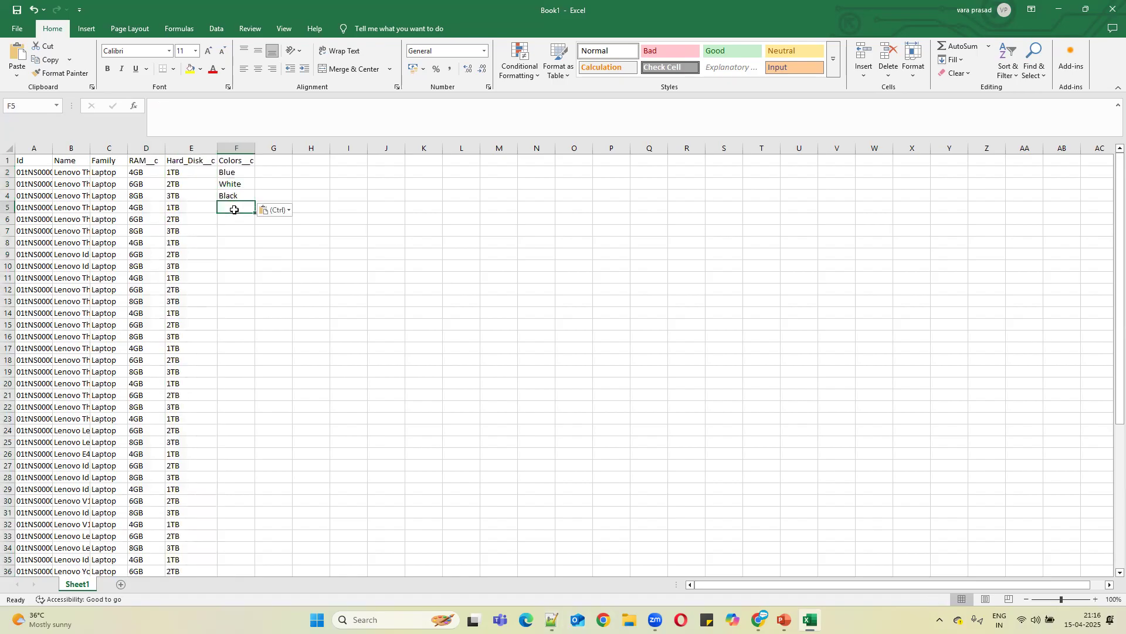
key("ctrl+v")
left_click_drag(231, 172, 253, 235)
double_click(253, 235)
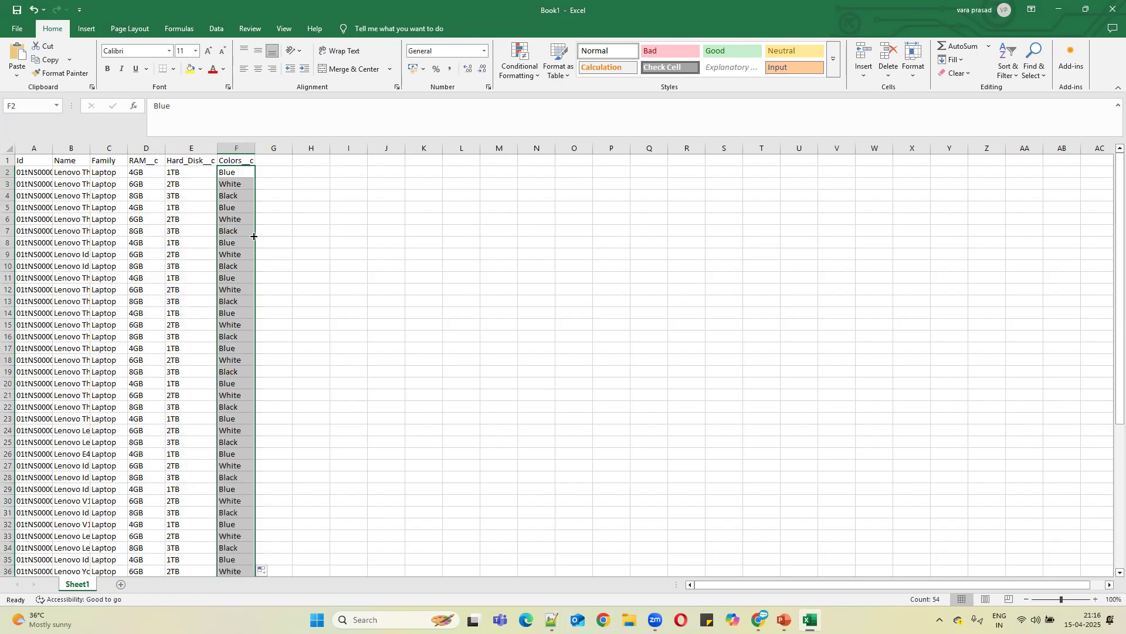
Check that the filled columns reach the last laptop row and copy the product table from the worksheet.
scroll(198, 430, "down", 18)
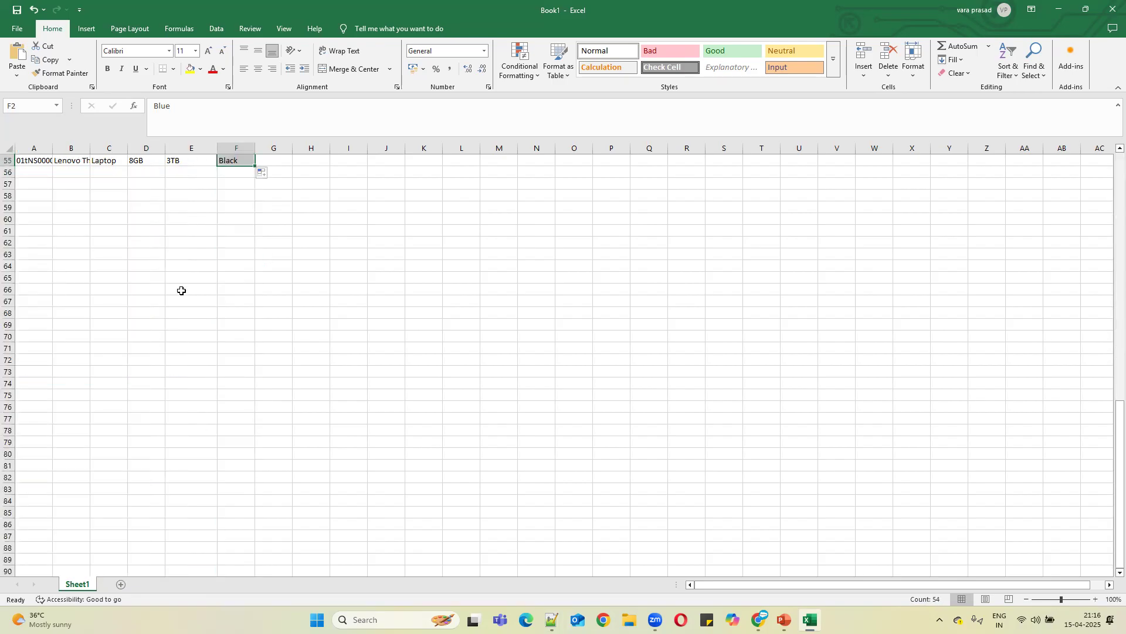
scroll(234, 465, "up", 7)
scroll(234, 464, "up", 7)
left_click(187, 345)
key("ctrl+c")
Switch to the browser, open Salesforce Inspector's Data Import and set the import action to Update.
left_click(1059, 10)
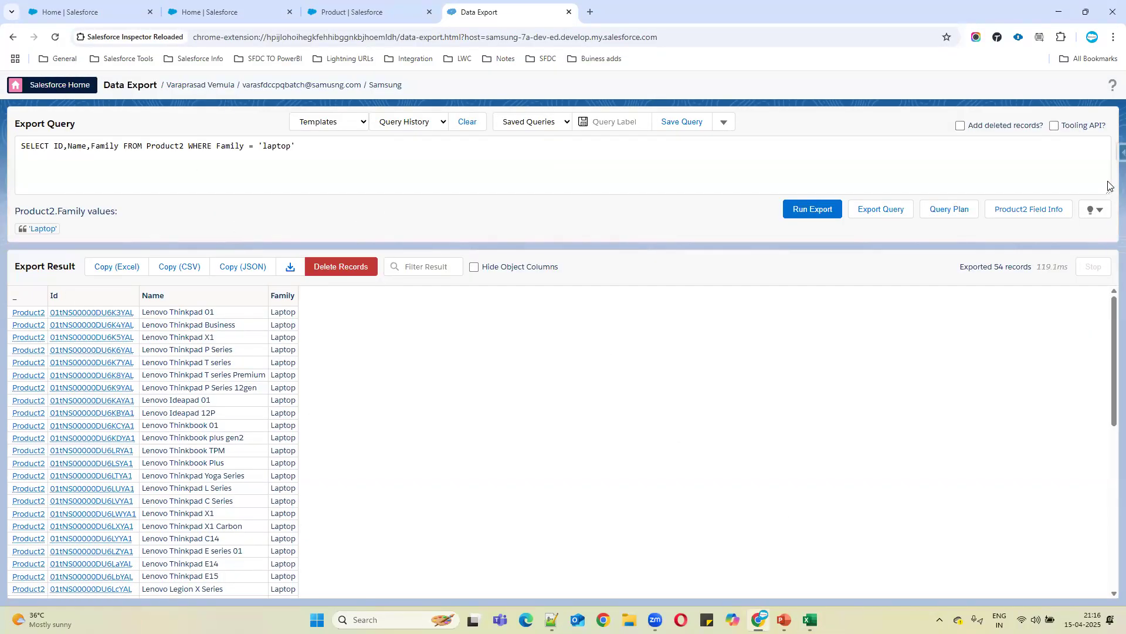
left_click(1120, 153)
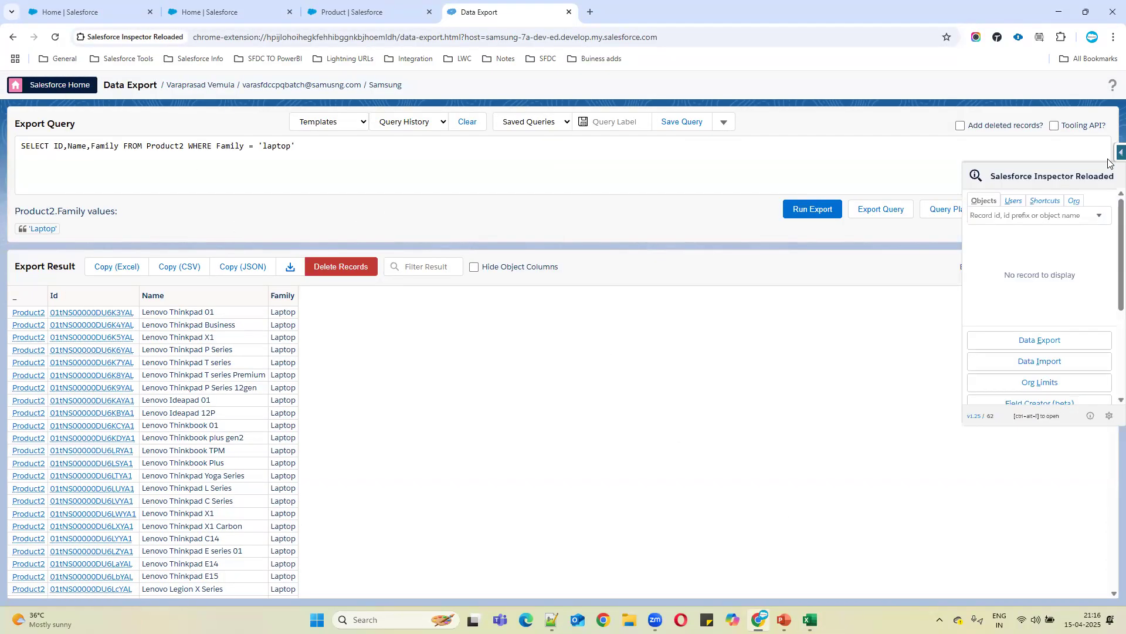
left_click(1051, 360)
left_click(210, 169)
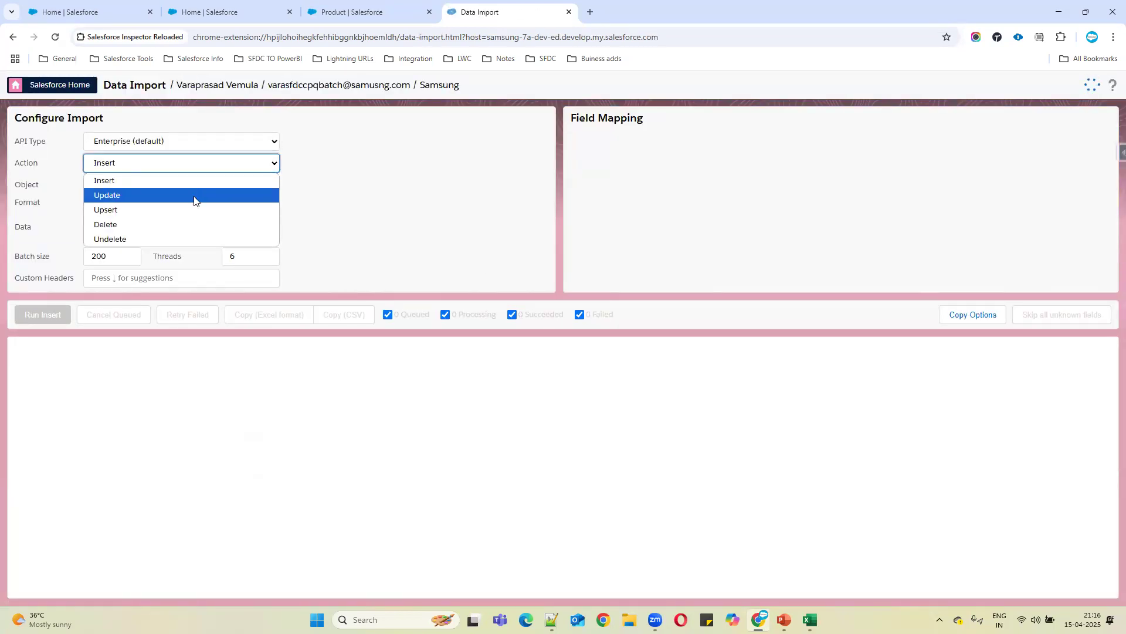
left_click(194, 196)
Set the import action to Update and the target object to Product2, keeping the Excel format.
left_click(215, 192)
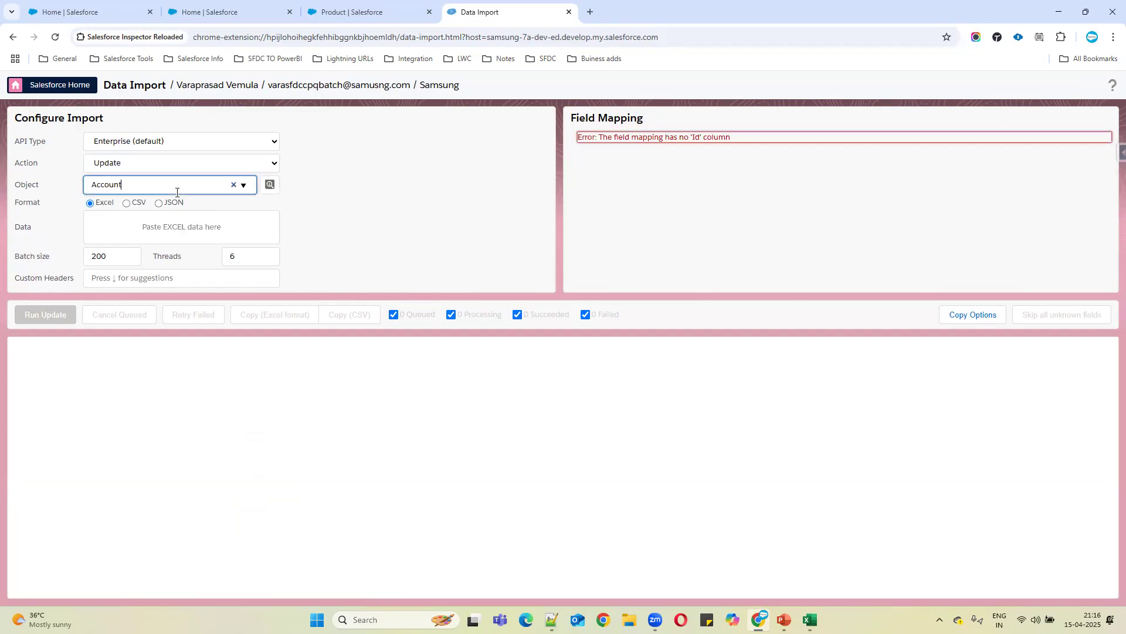
left_click(233, 186)
type("produc")
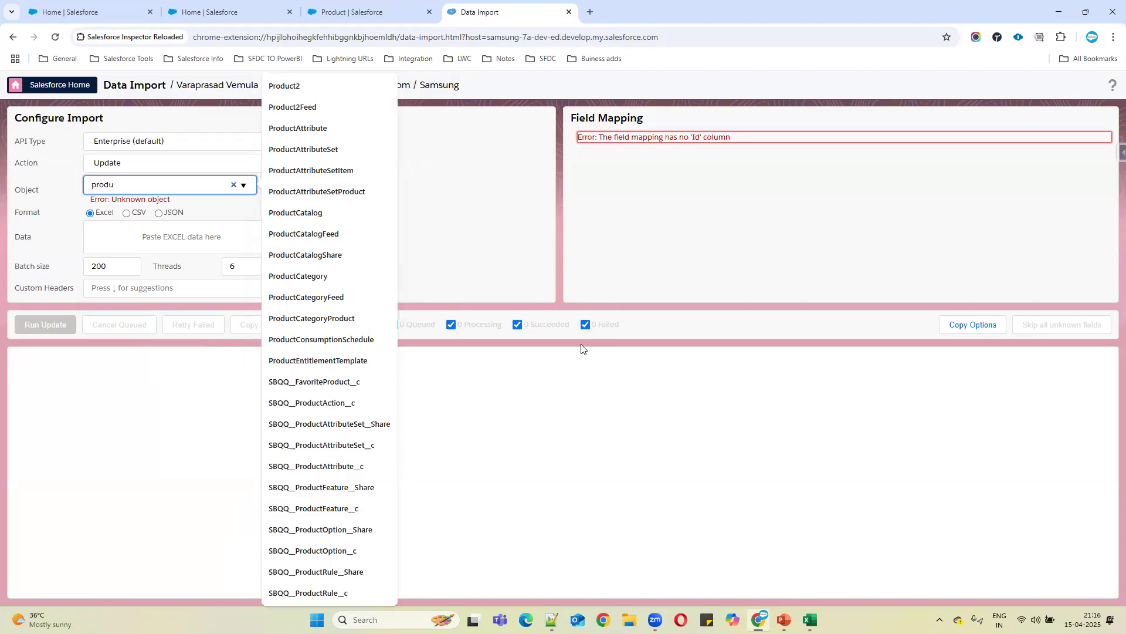
left_click(301, 85)
left_click(186, 241)
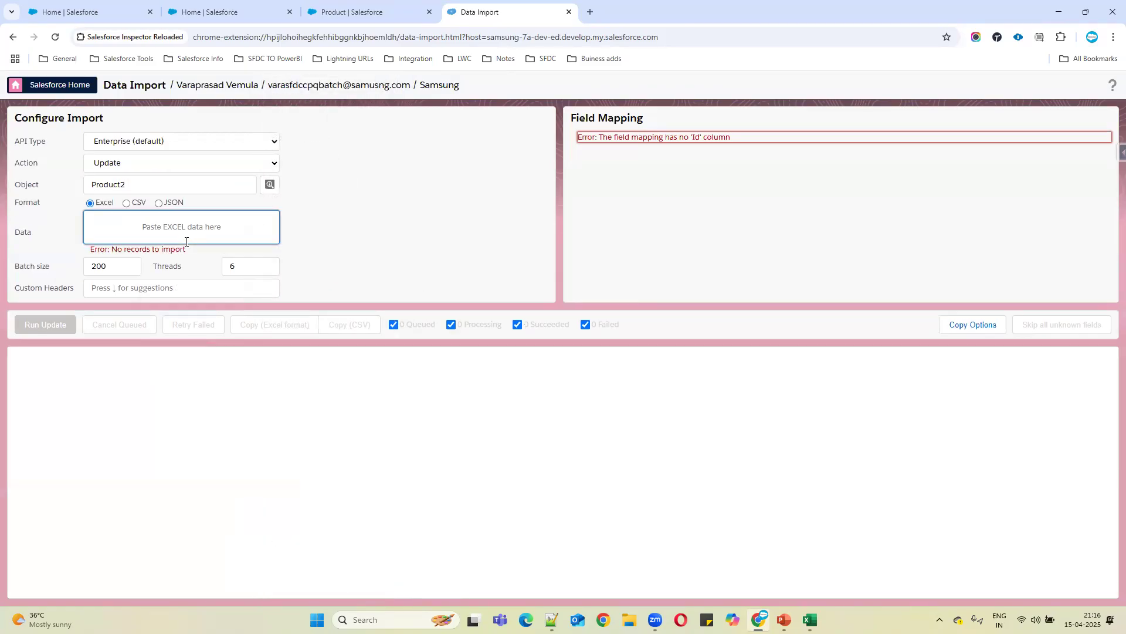
Switch to Excel, copy the whole product table and paste it into the Data Import data area.
left_click(810, 620)
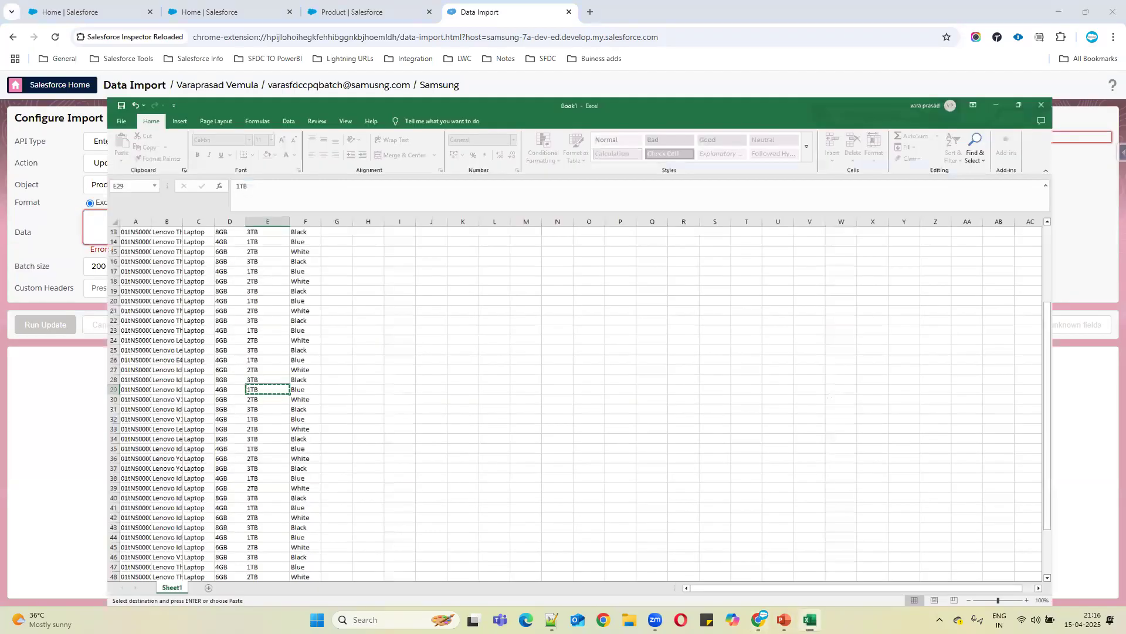
left_click(158, 306)
key("ctrl+a")
key("ctrl+c")
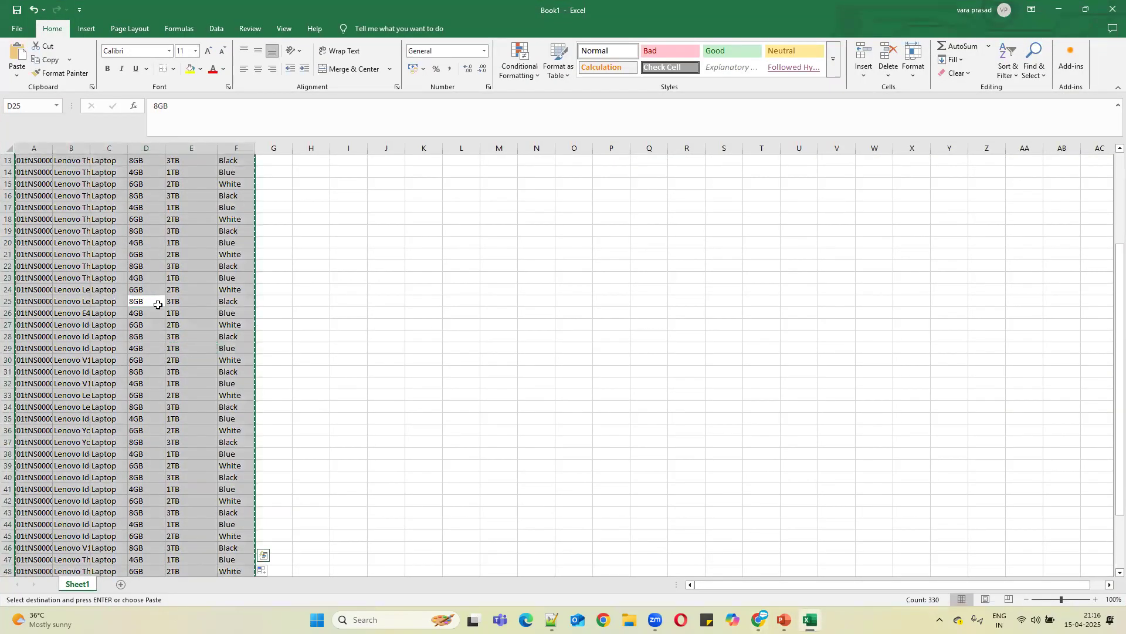
left_click(1059, 10)
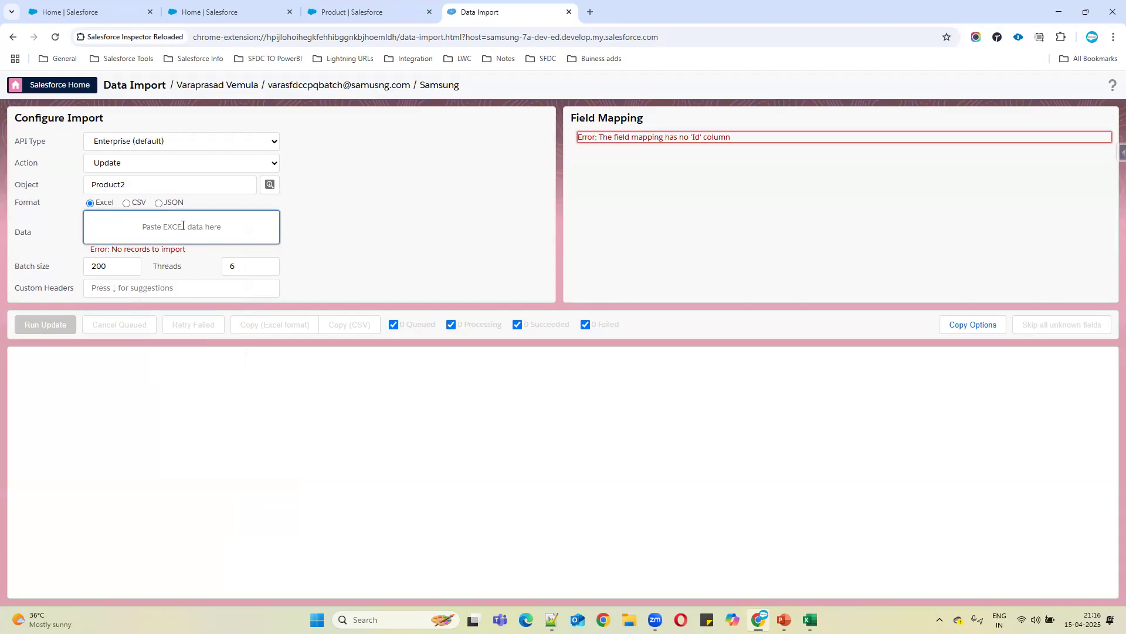
key("ctrl+v")
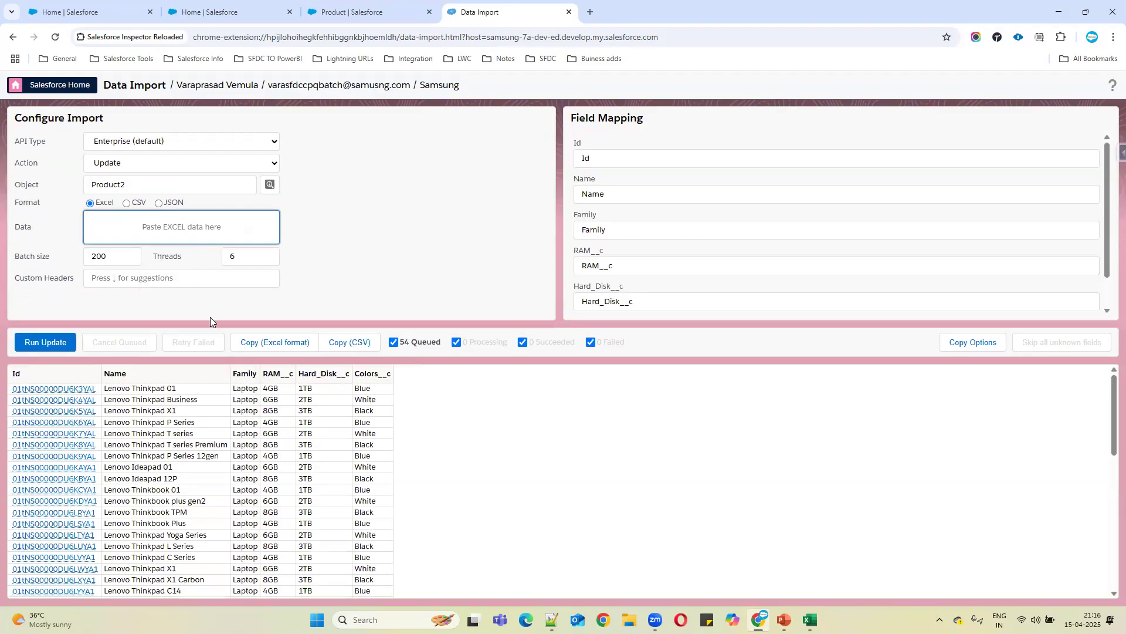
Run and confirm the update of the pasted Product2 records, and look through the status of each row.
left_click(50, 349)
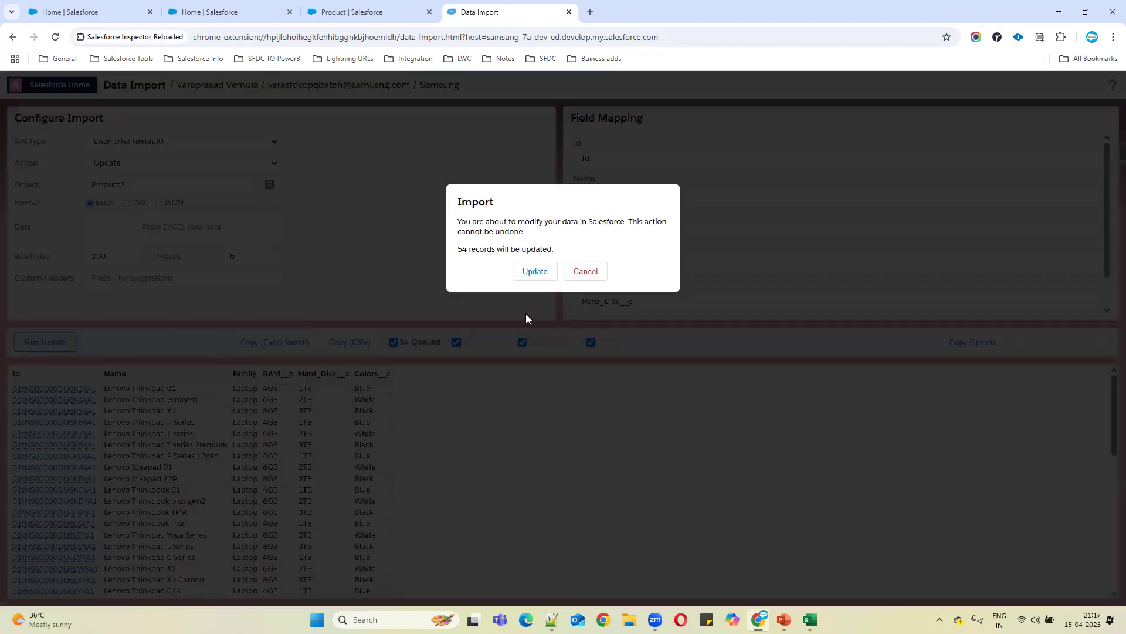
left_click(533, 272)
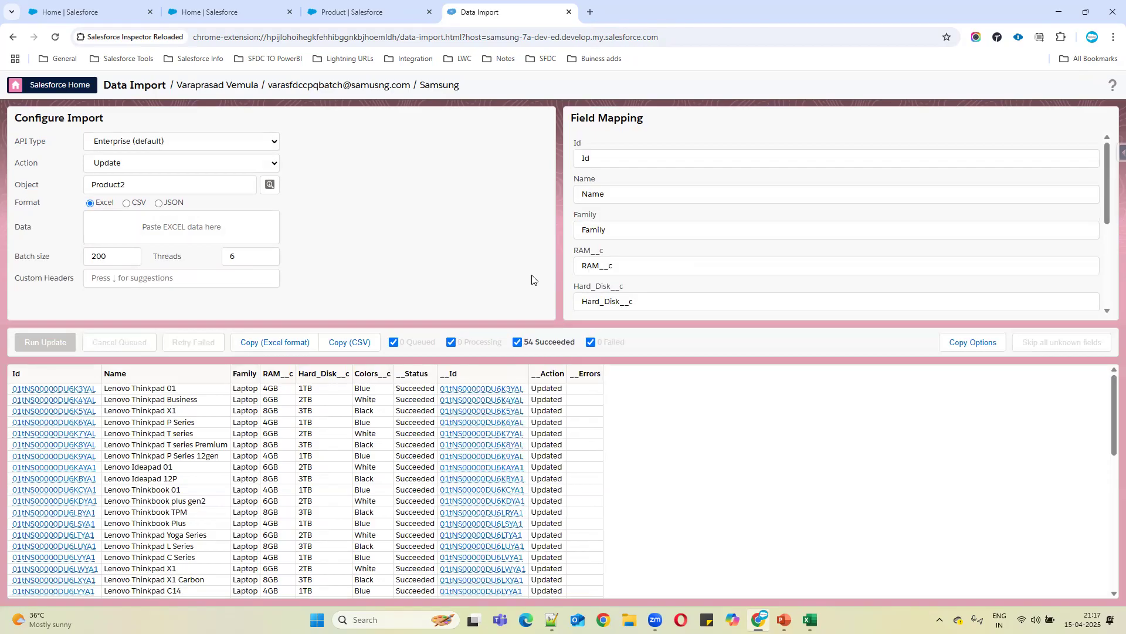
scroll(558, 516, "down", 7)
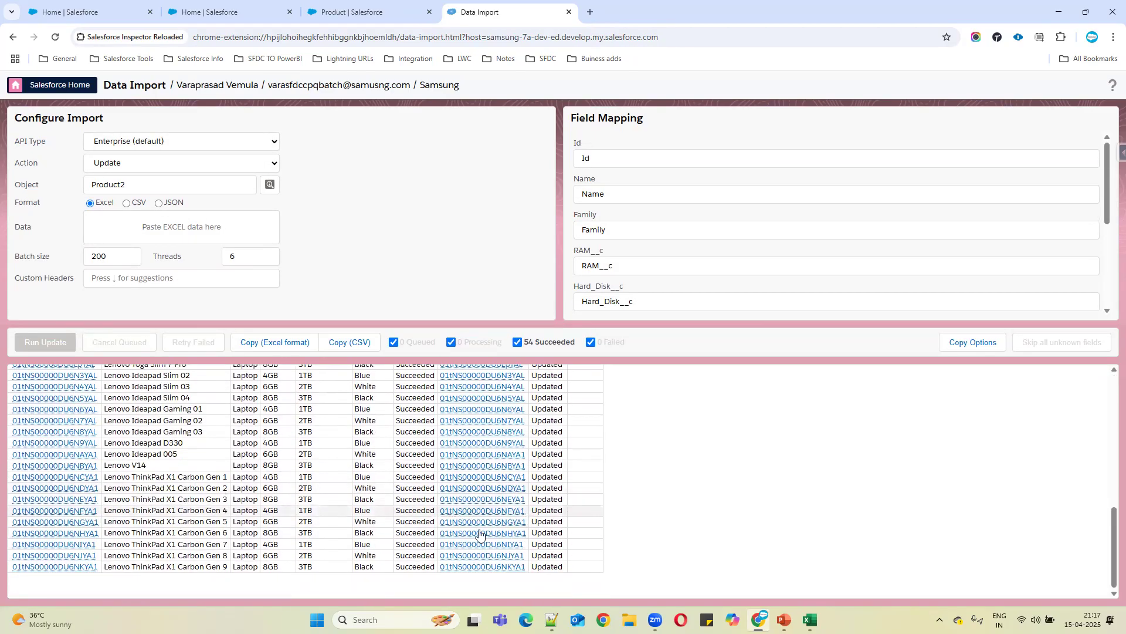
scroll(478, 531, "up", 7)
View the updated Lenovo Thinkpad 01 record in Salesforce and check its RAM, Hard Disk and Colors fields.
left_click(474, 389)
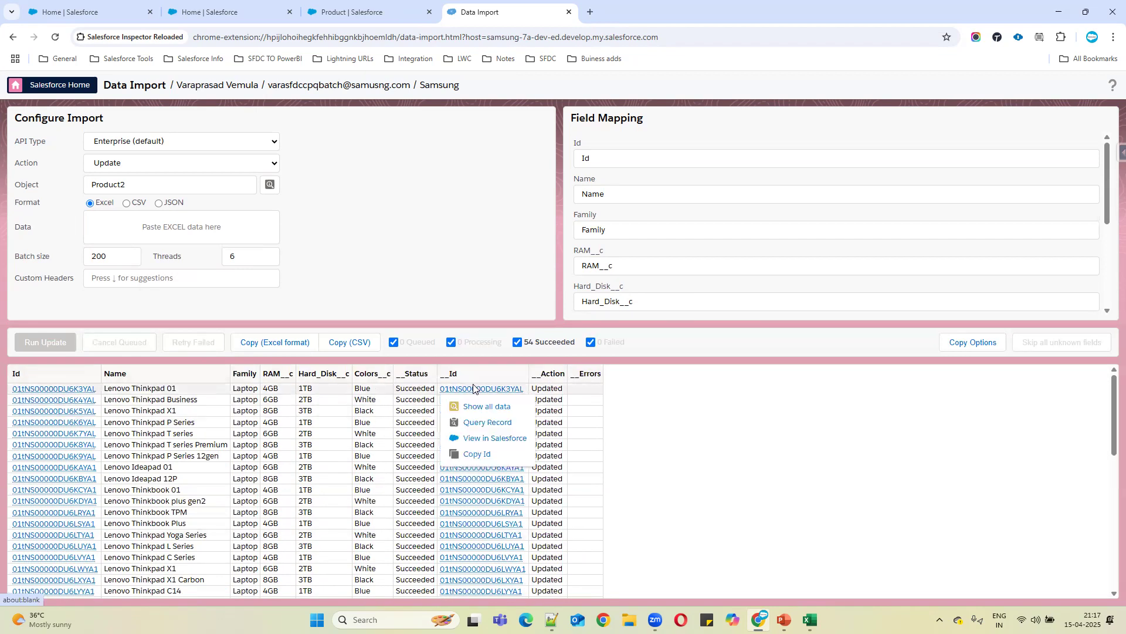
left_click(487, 437)
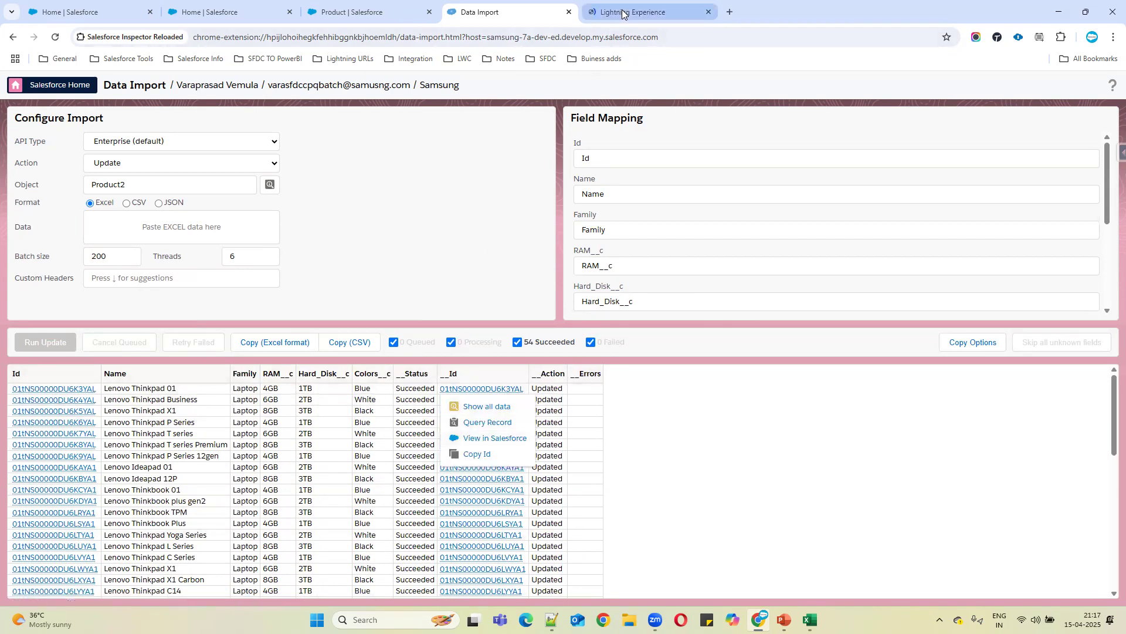
left_click(623, 11)
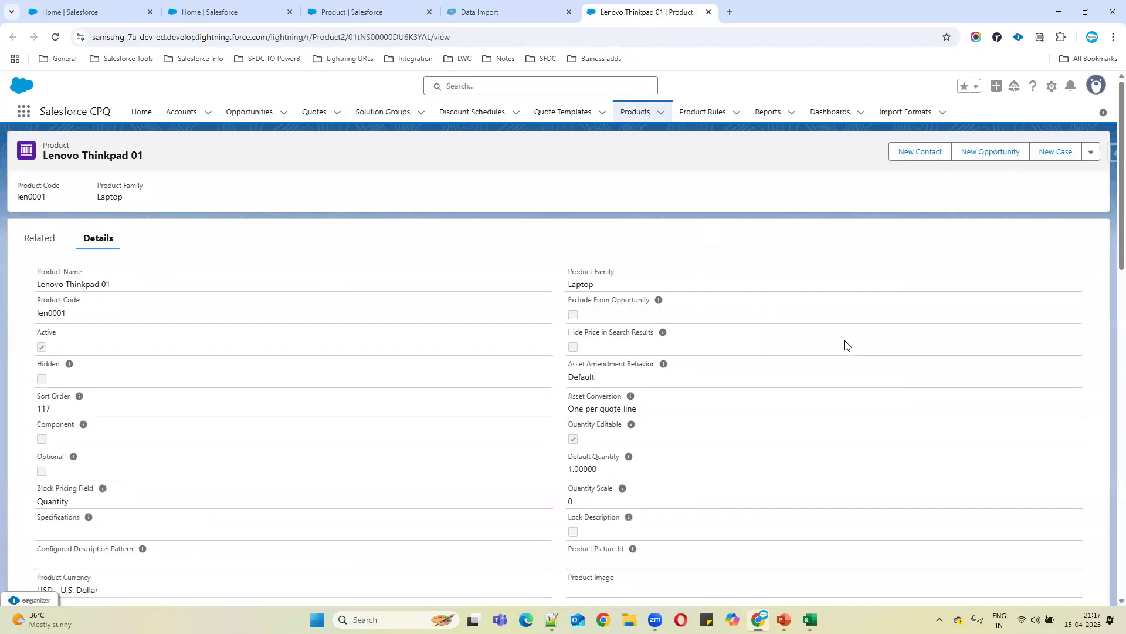
scroll(410, 389, "down", 4)
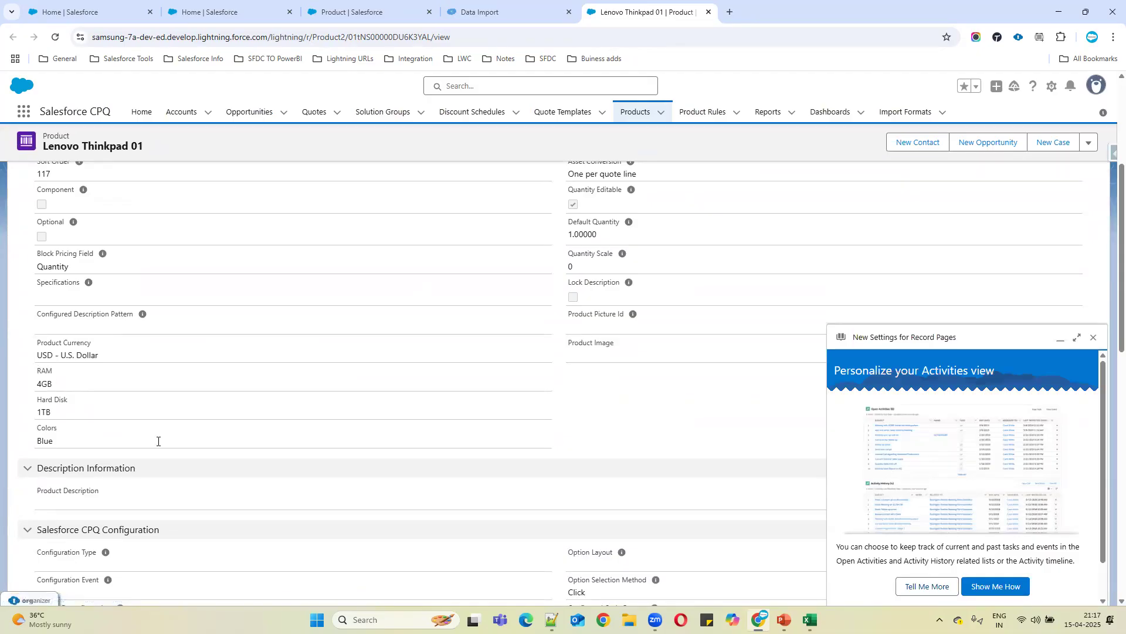
left_click(1094, 338)
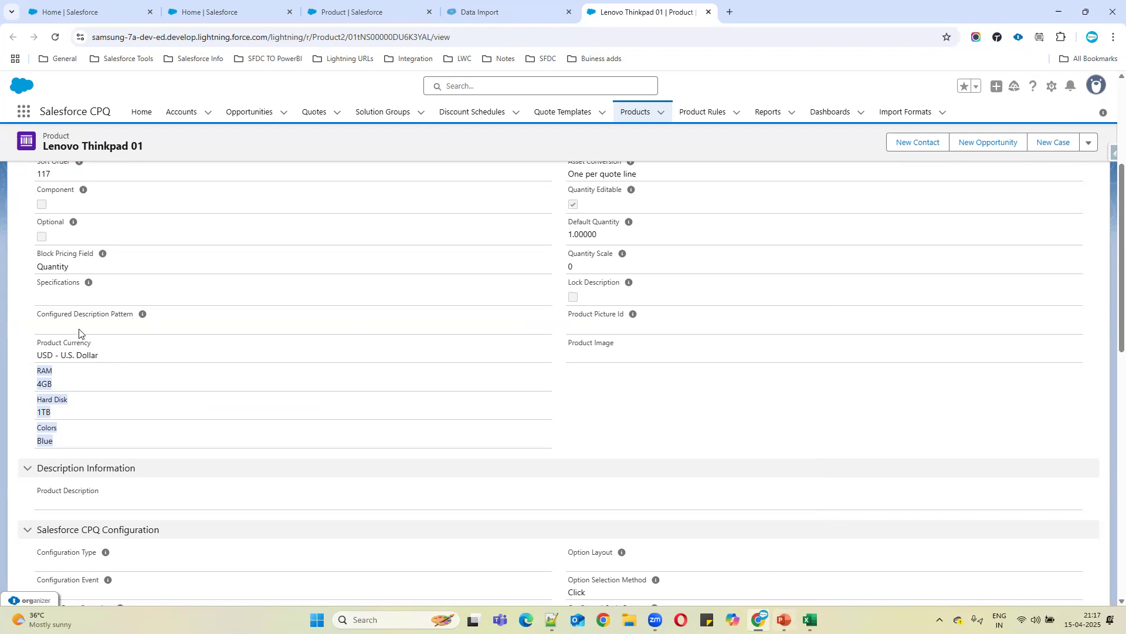
left_click(114, 380)
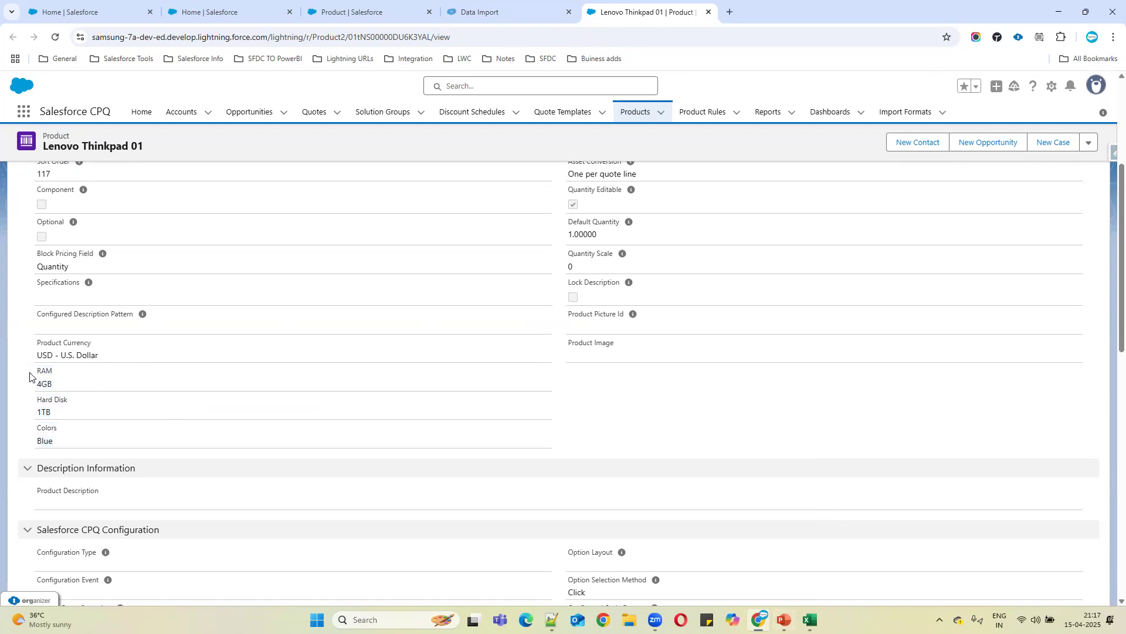
left_click_drag(30, 374, 75, 439)
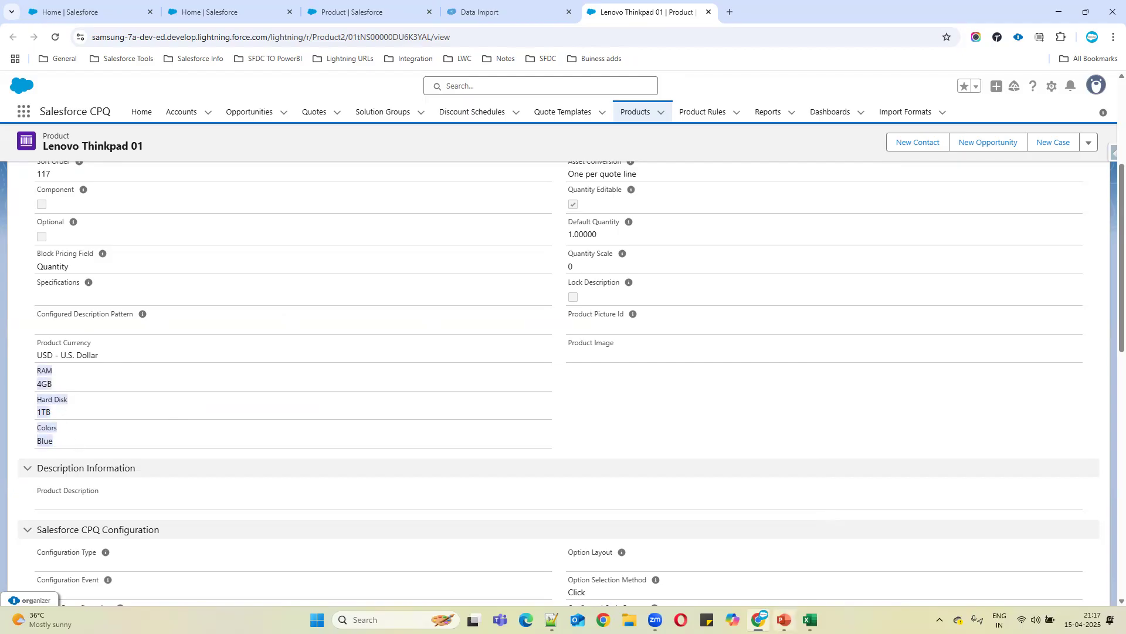
Switch to PowerPoint and read the Guided Selling steps on slides 5 and 6.
left_click(783, 620)
left_click(96, 139)
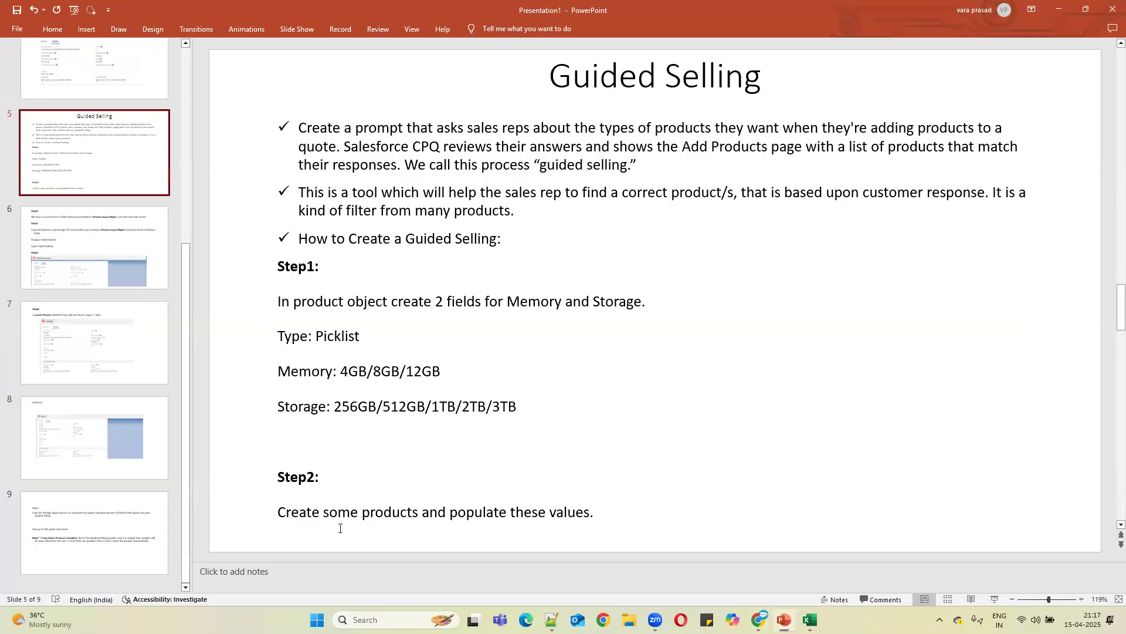
left_click(123, 259)
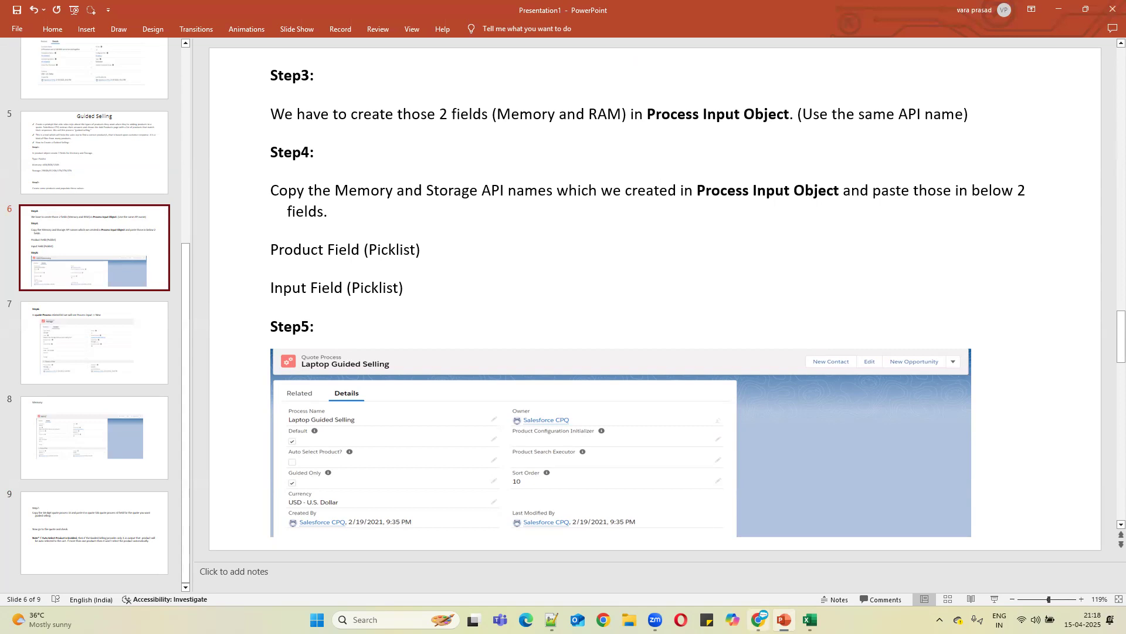
Switch back to the browser and search the App Launcher for "proces" and, in the full list, "input".
left_click(759, 620)
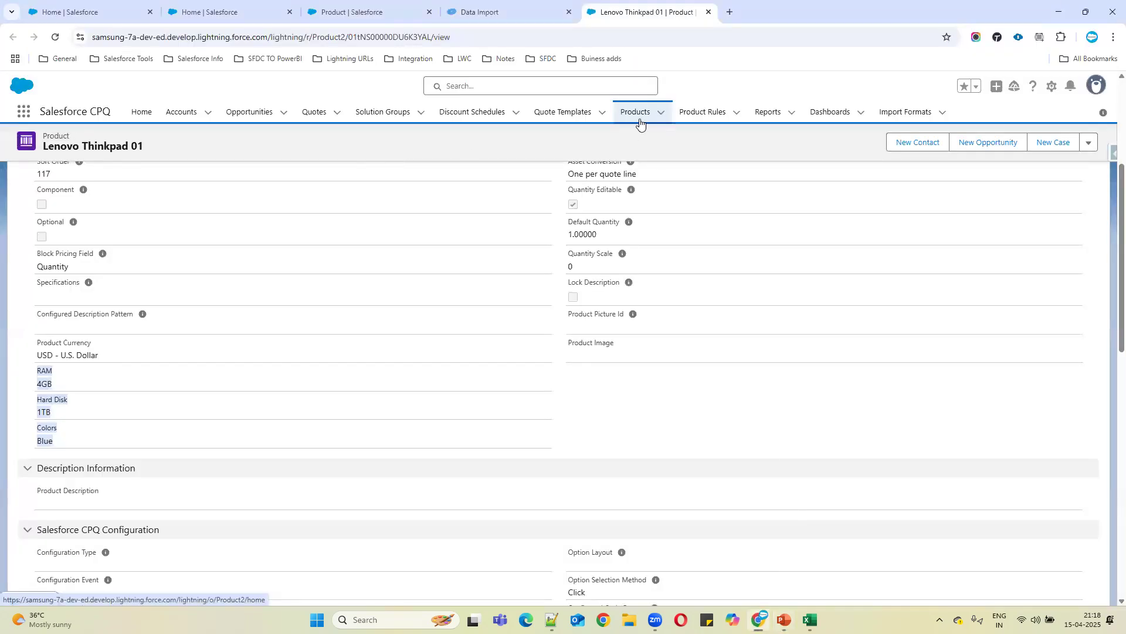
left_click(25, 113)
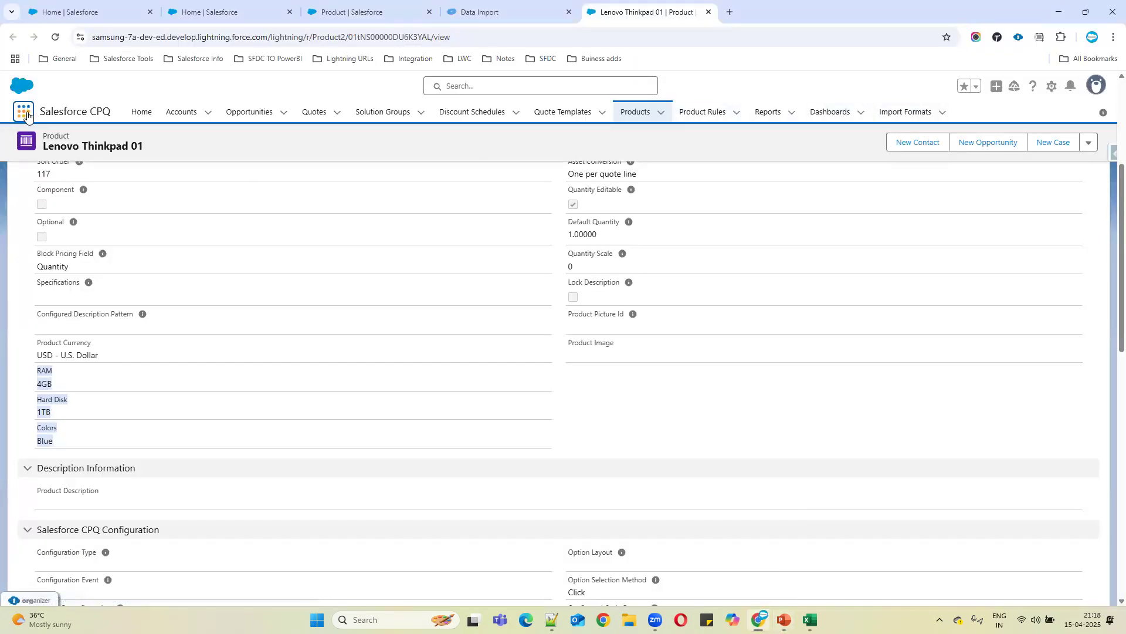
type("pro")
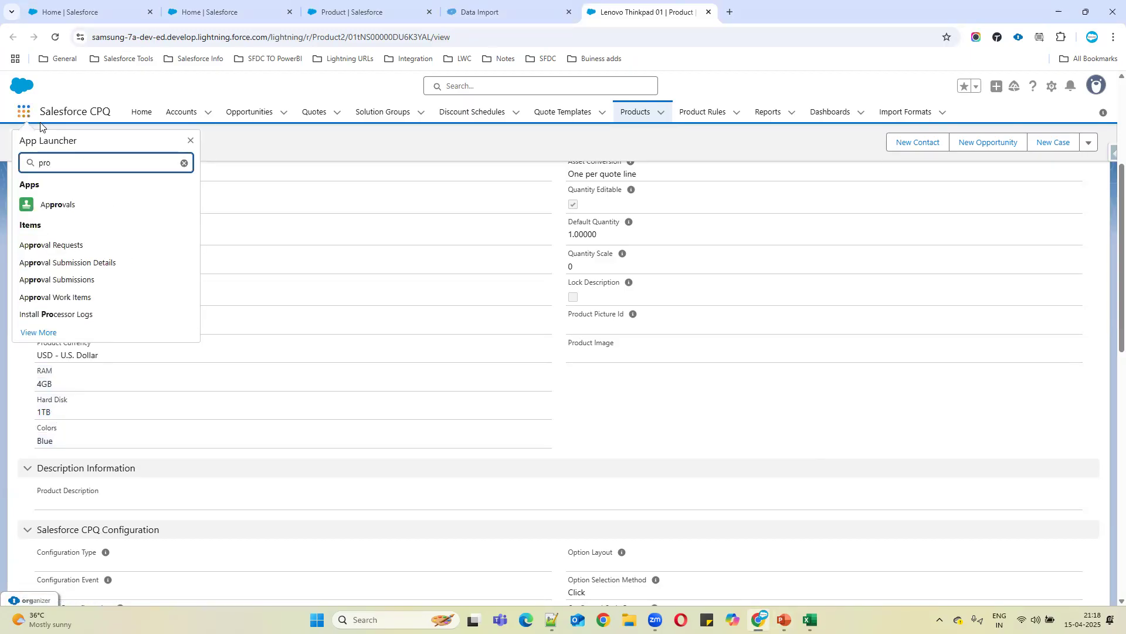
type("ces")
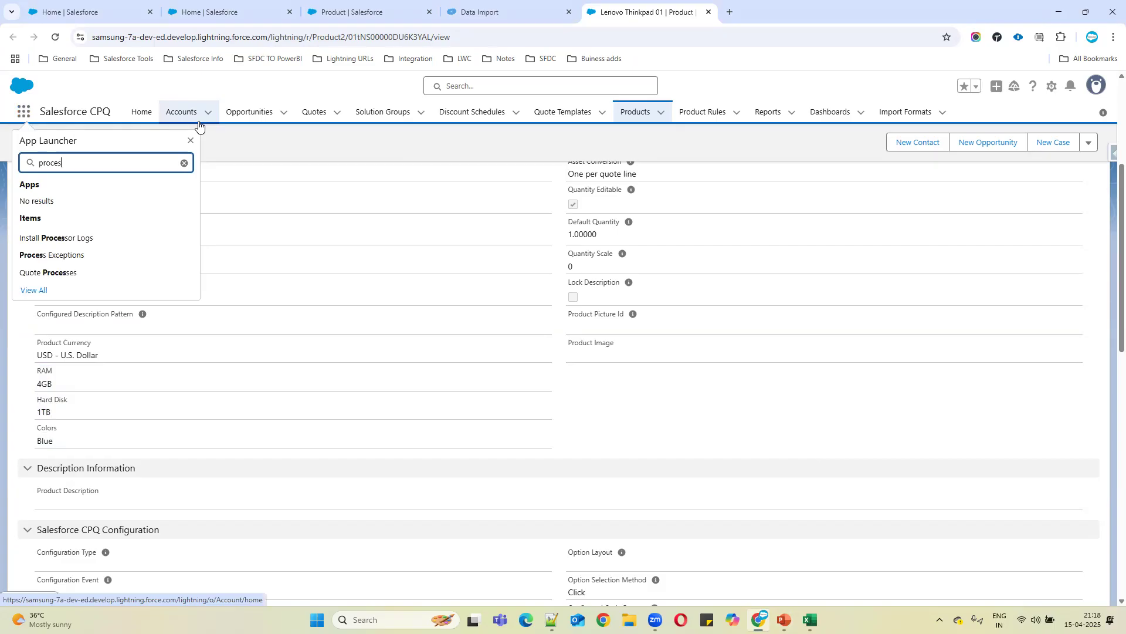
left_click(33, 290)
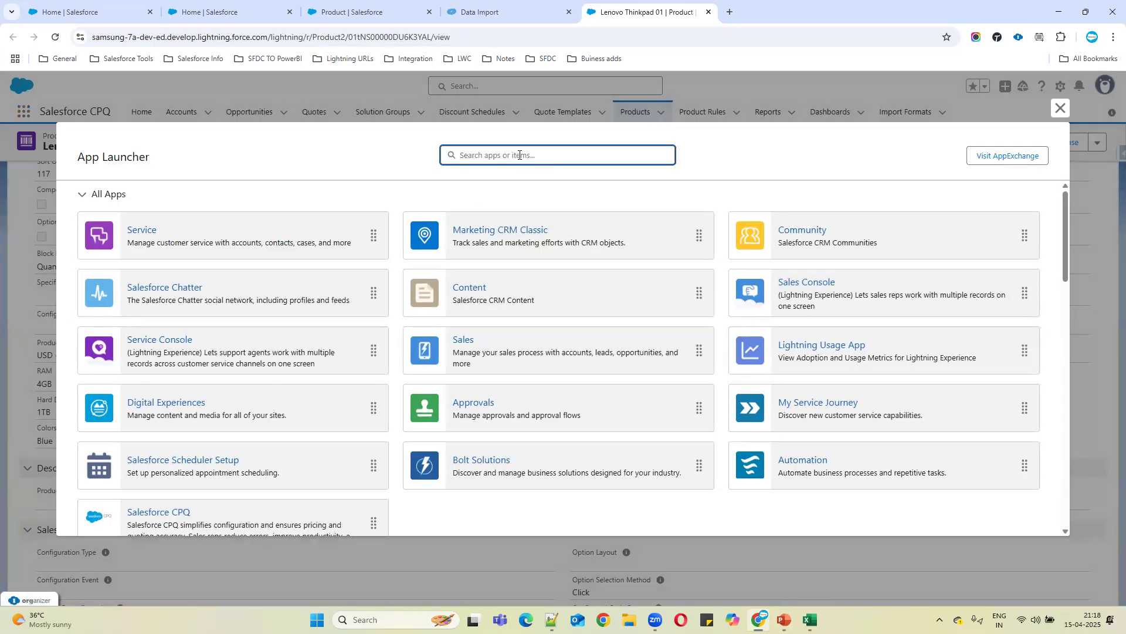
type("input")
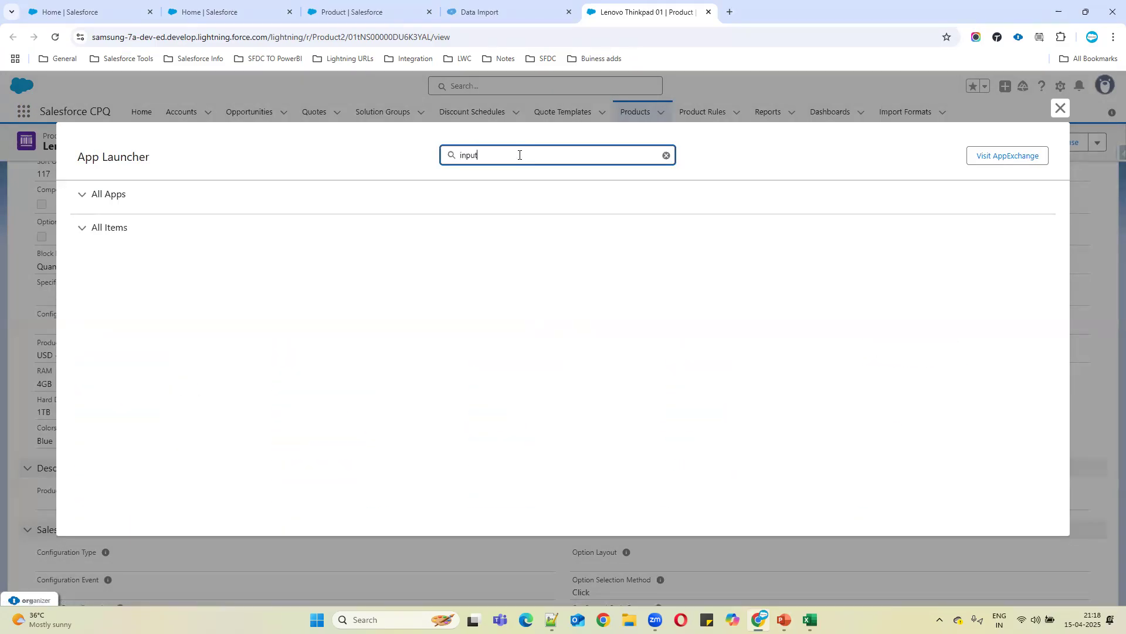
left_click(77, 230)
left_click(84, 196)
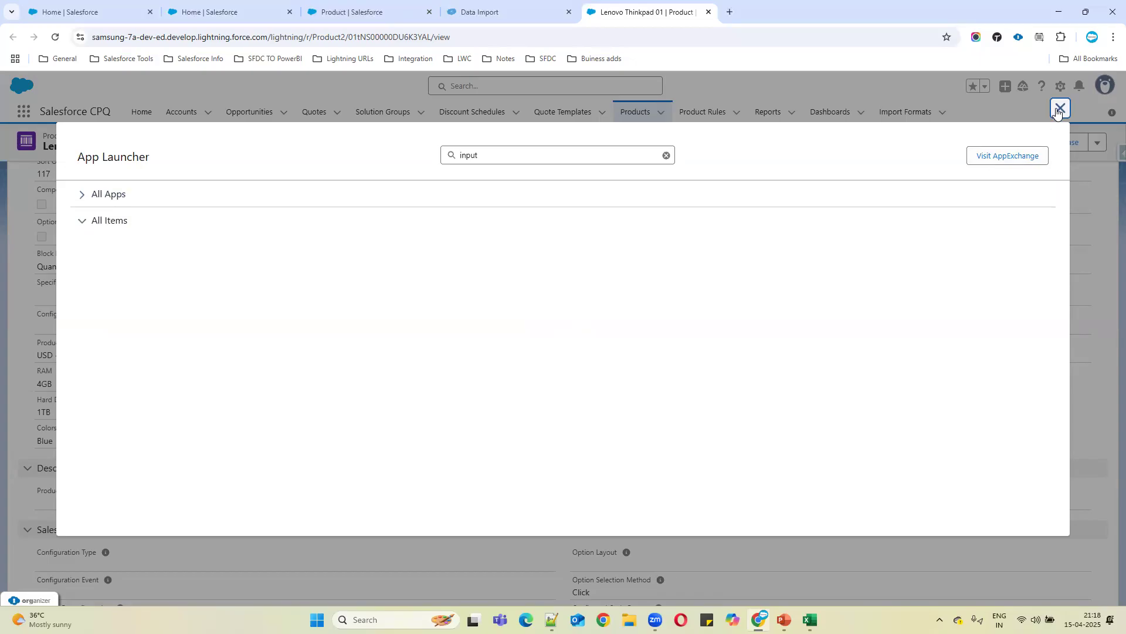
left_click(1060, 108)
Search the App Launcher's quick list for "input" and "proce", and close it.
left_click(23, 112)
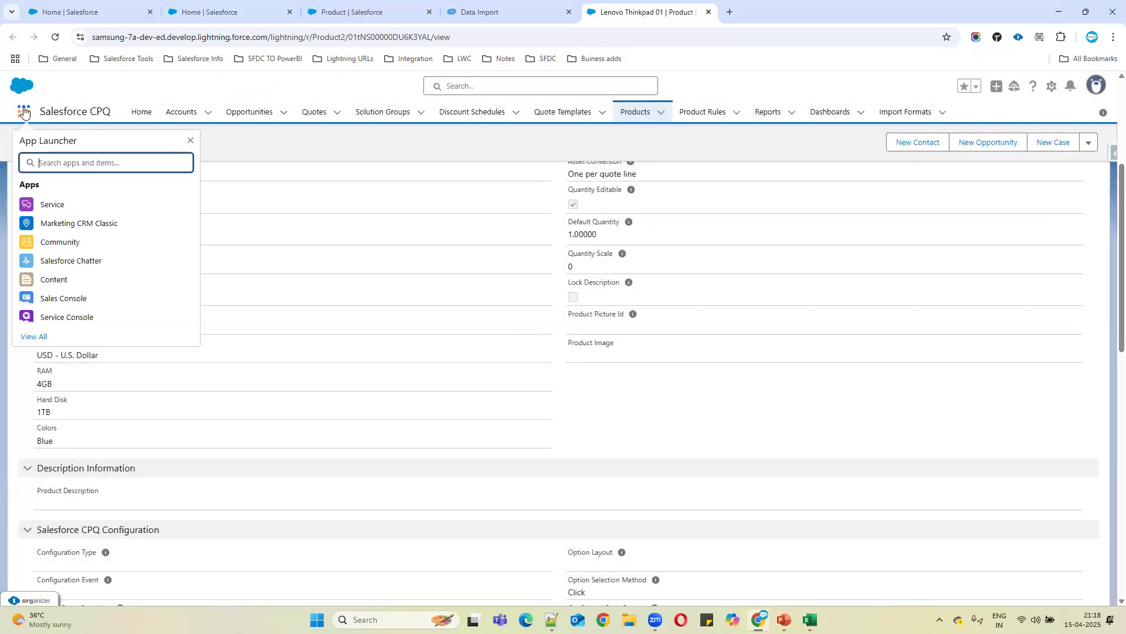
type("input")
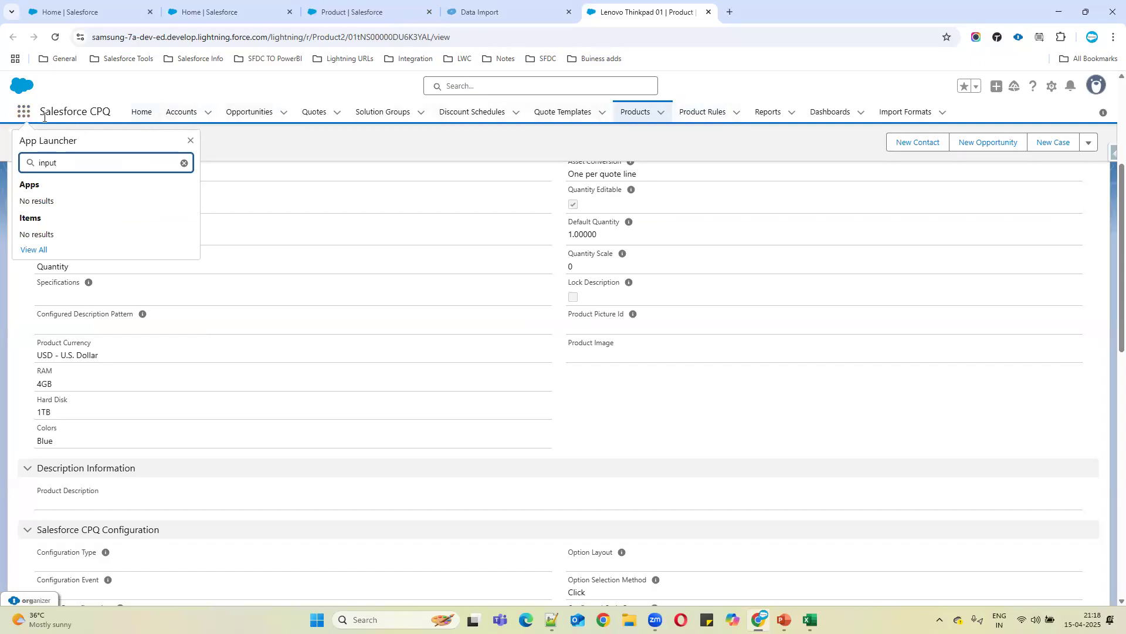
left_click(25, 115)
left_click(24, 115)
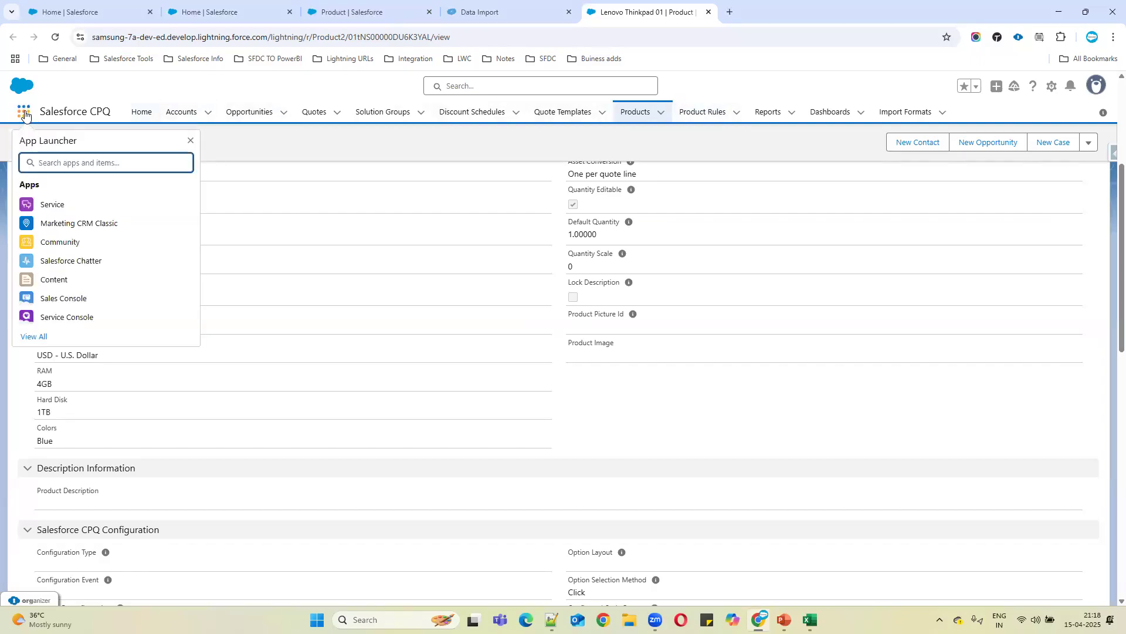
type("proce")
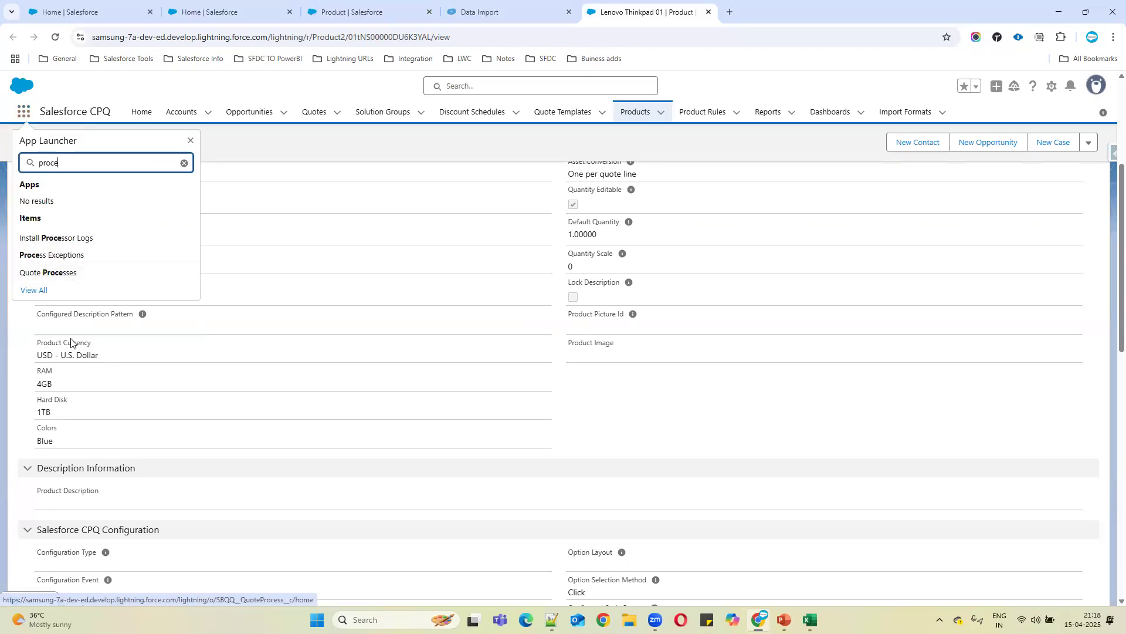
left_click(366, 142)
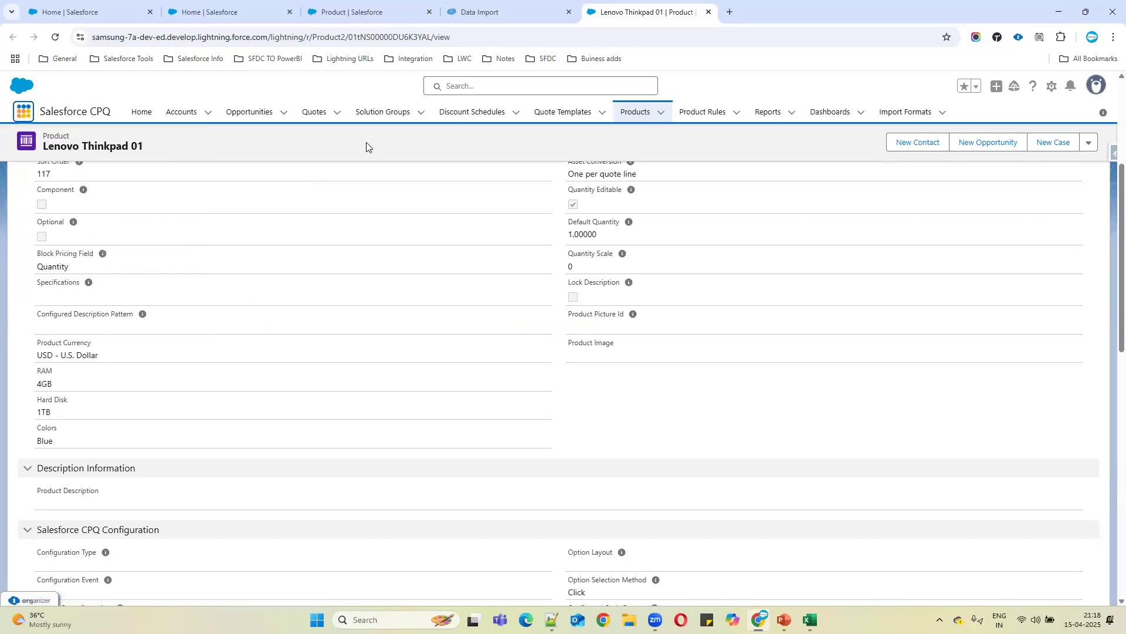
Find the Process Input object in Object Manager with the search "proc" and open its Fields & Relationships.
left_click(508, 13)
left_click(622, 12)
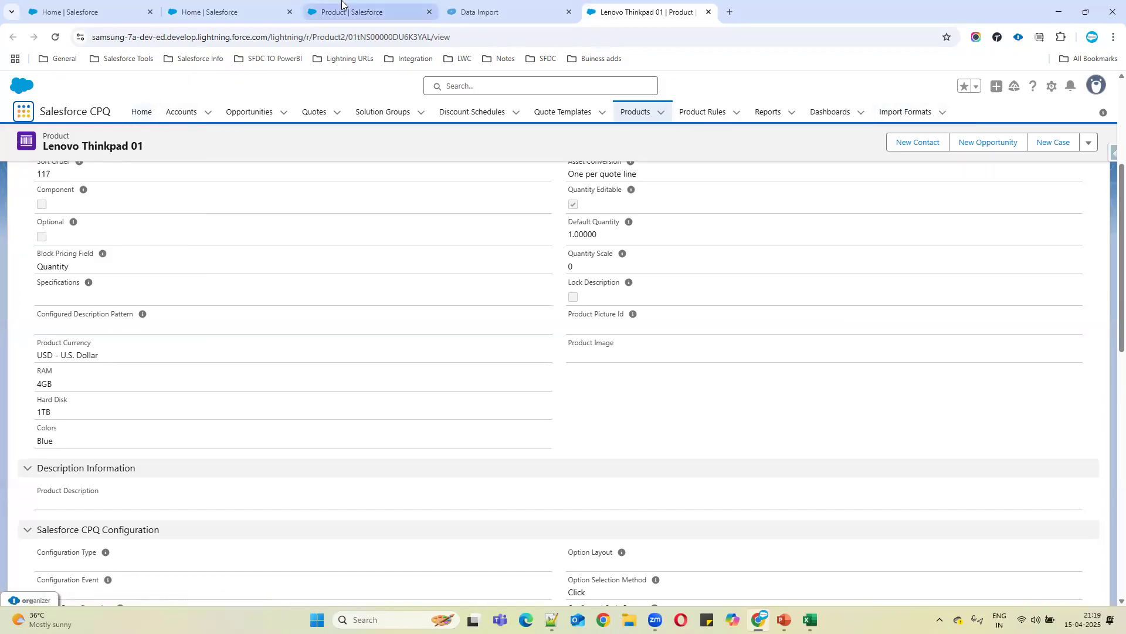
left_click(329, 11)
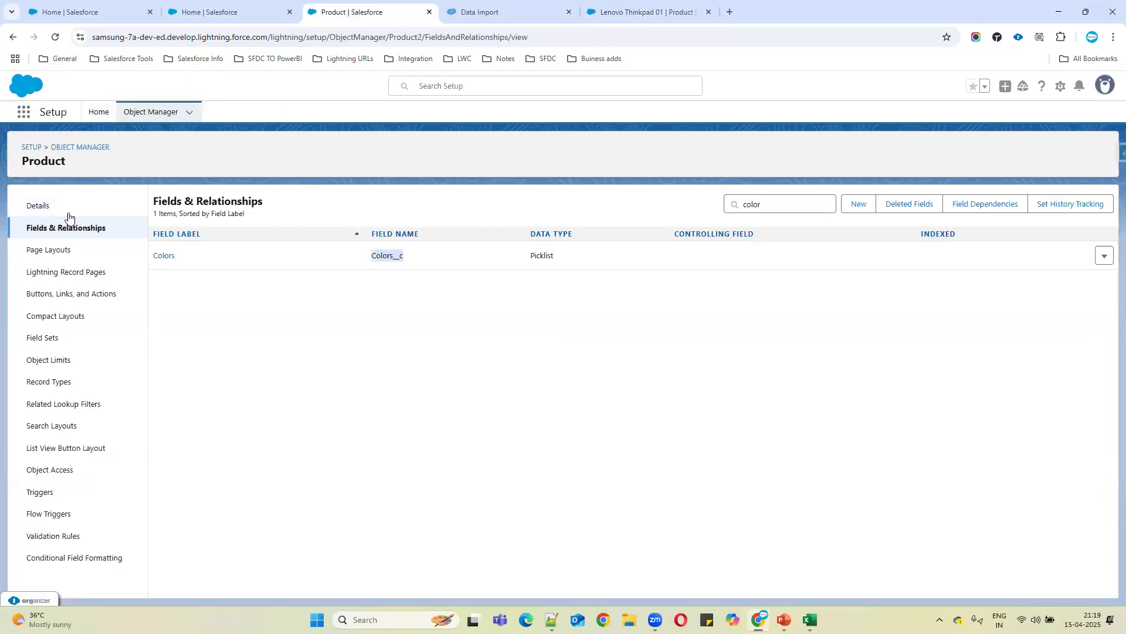
left_click(77, 147)
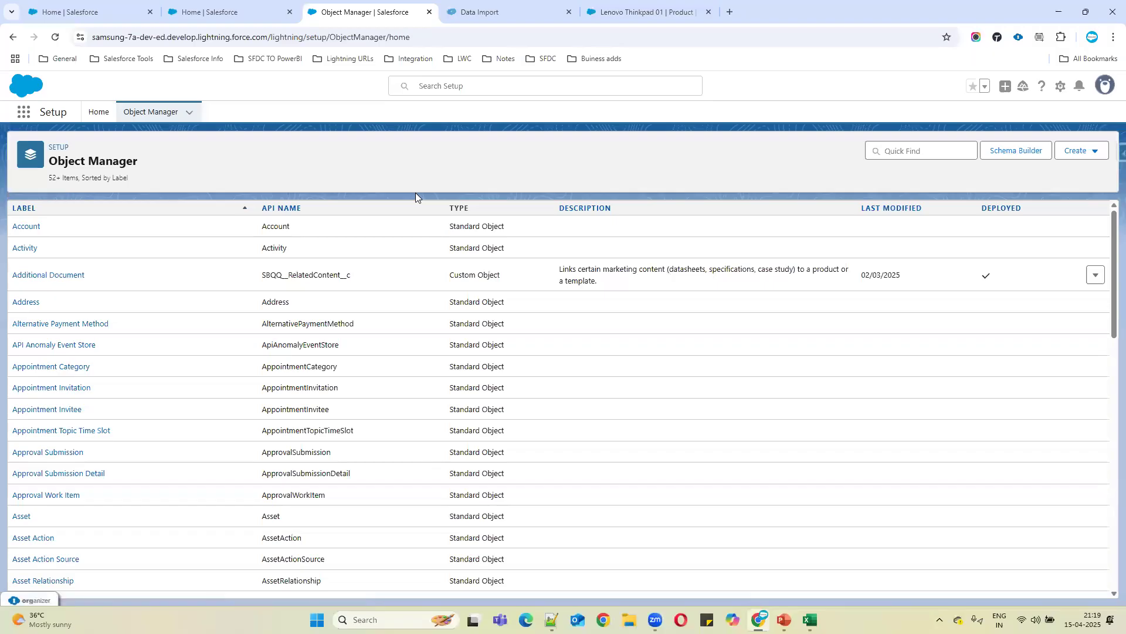
left_click(892, 150)
type("pr")
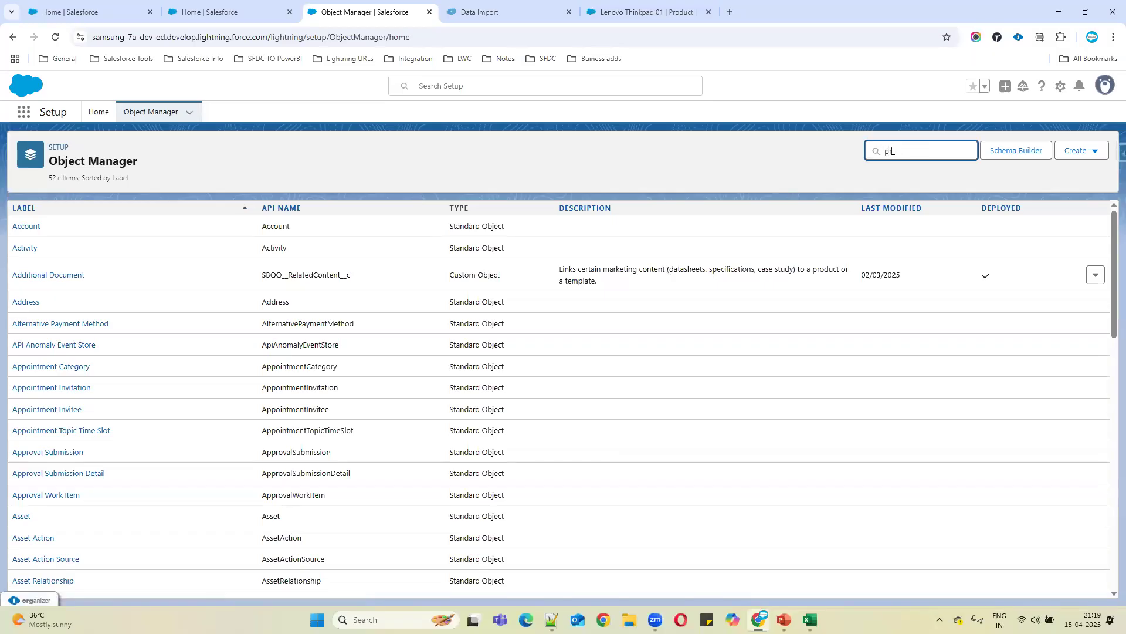
type("oc")
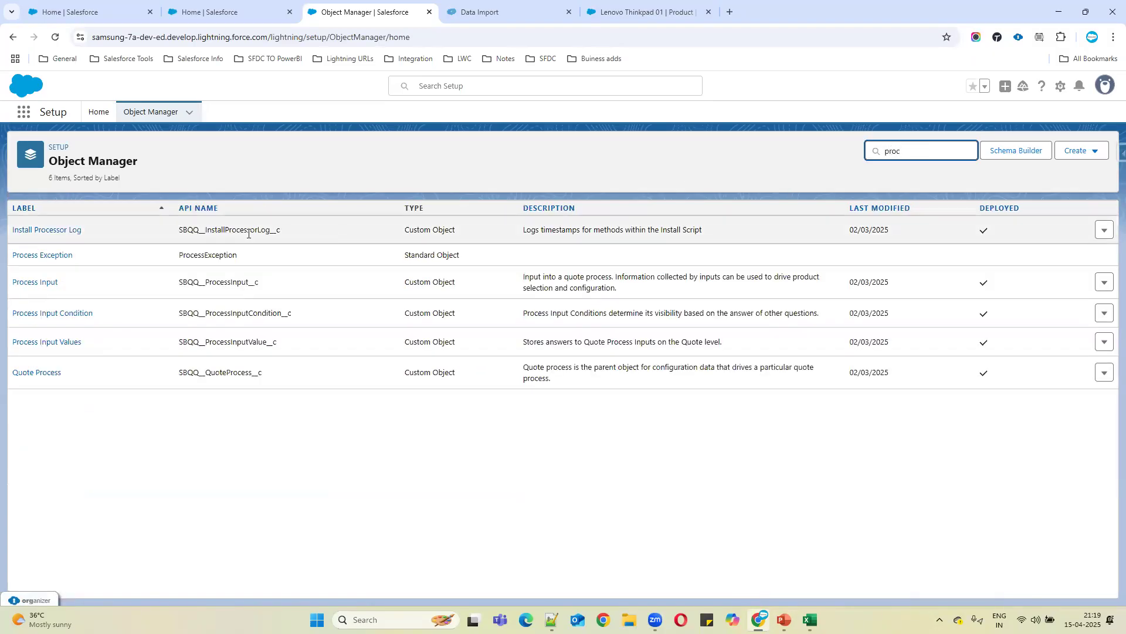
left_click(45, 285)
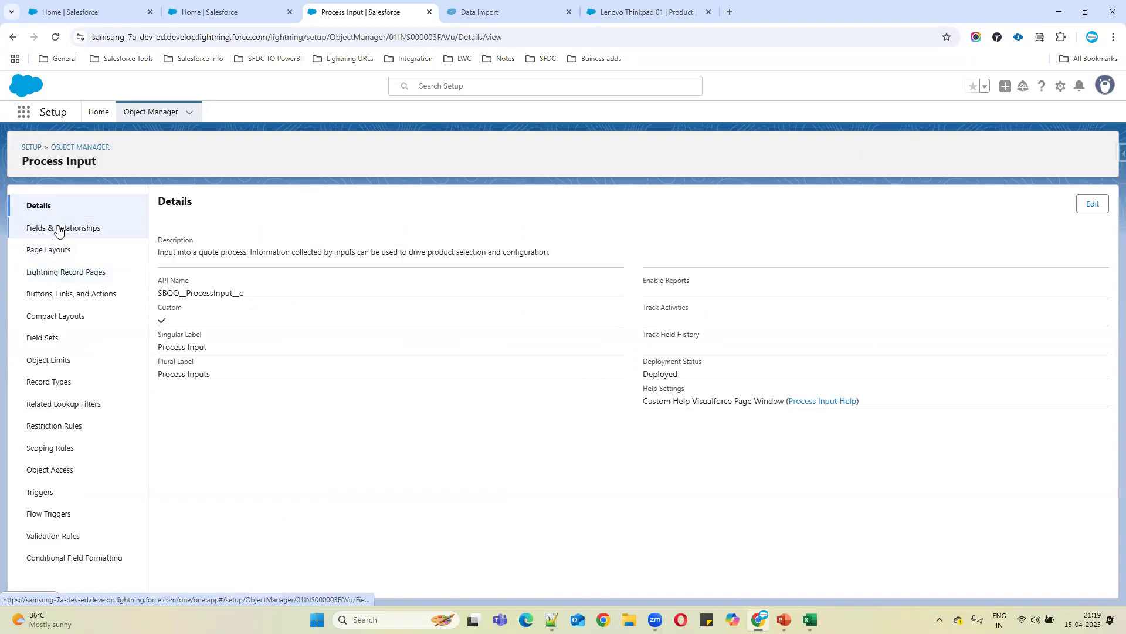
left_click(58, 228)
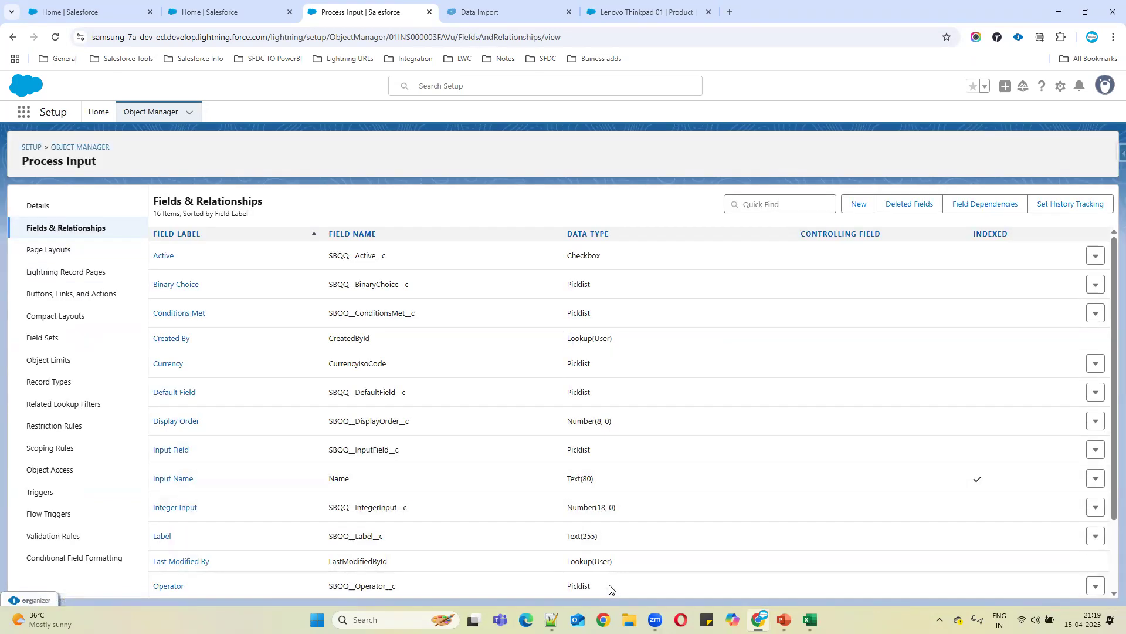
Check the RAM entry in the Notepad++ notes, then start a Picklist field labelled RAM on Process Input with individually entered values.
key("alt+Tab")
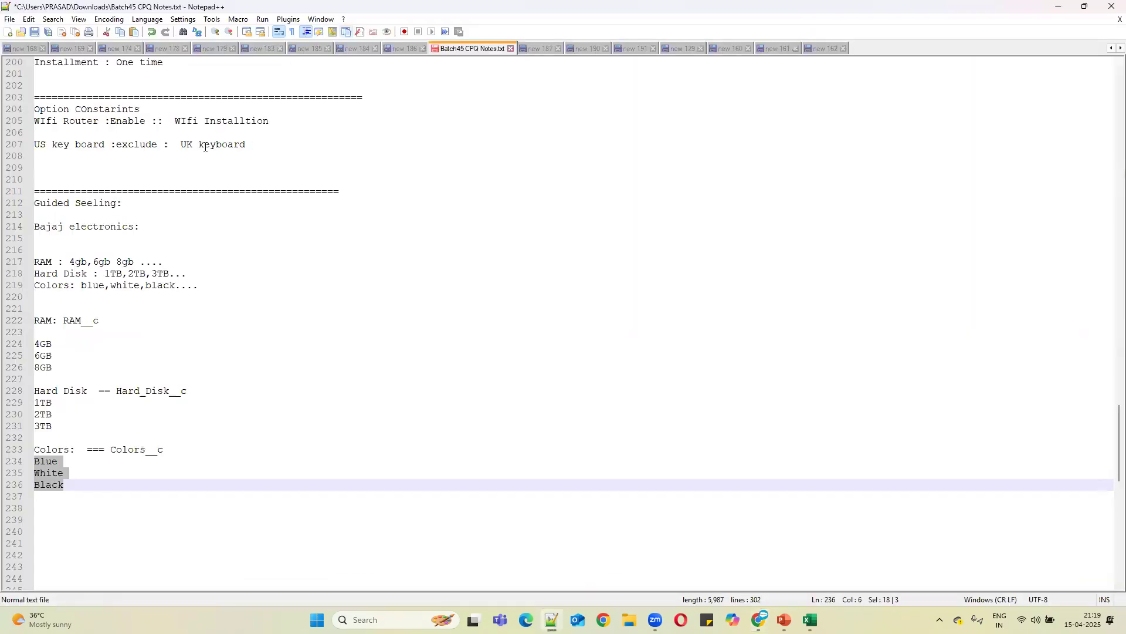
double_click(43, 319)
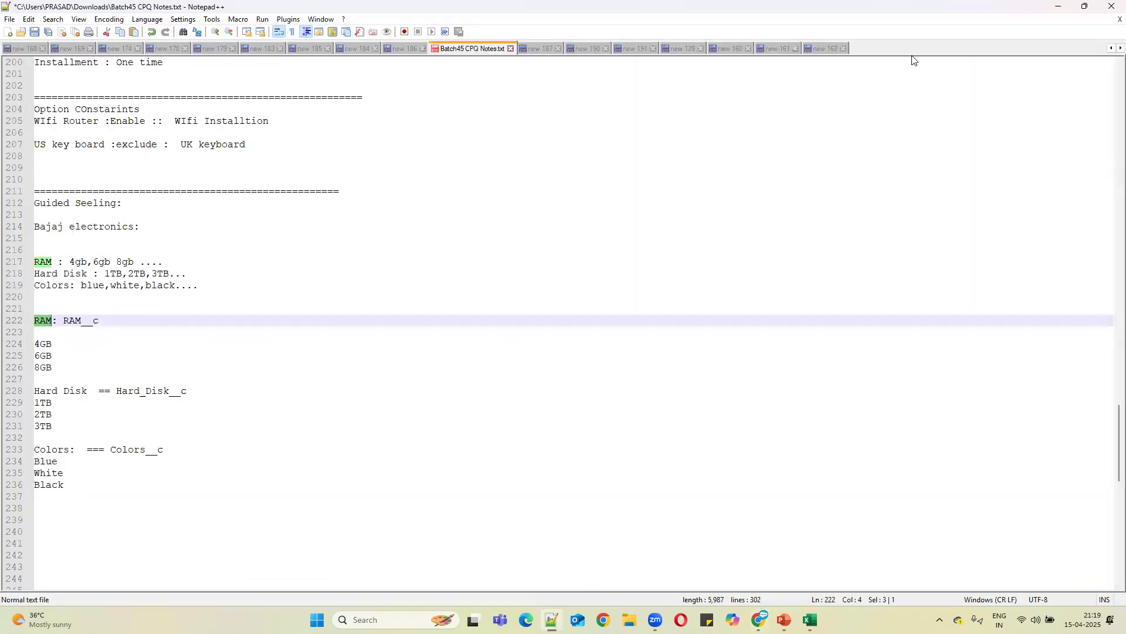
key("alt+Tab")
left_click(868, 208)
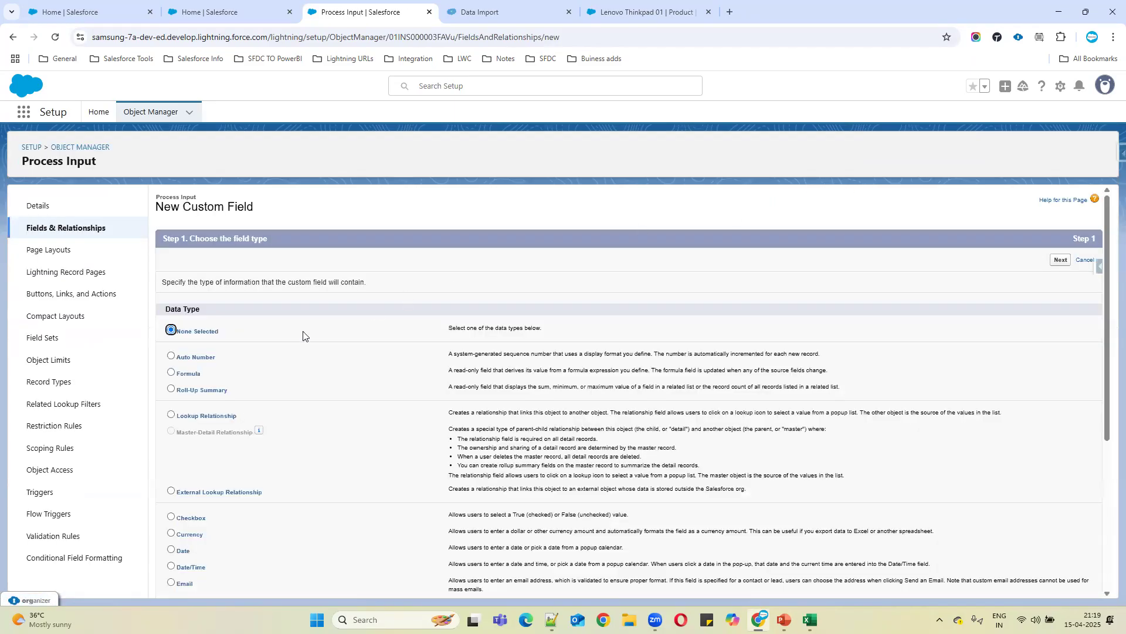
scroll(221, 447, "down", 4)
left_click(186, 427)
left_click(1060, 583)
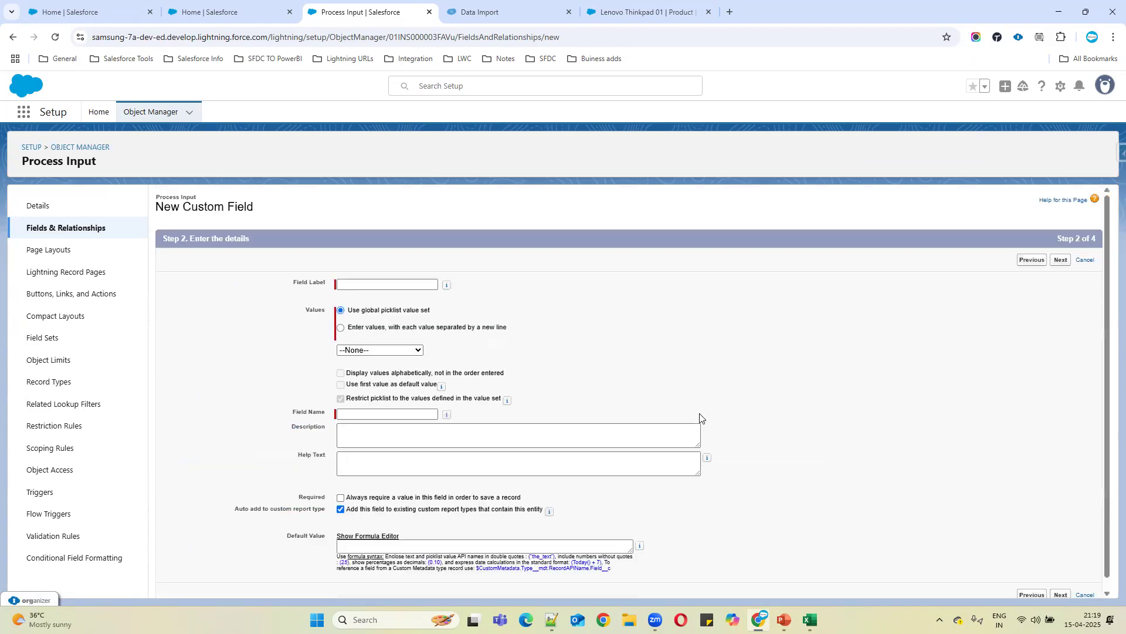
left_click(370, 285)
type("RAM")
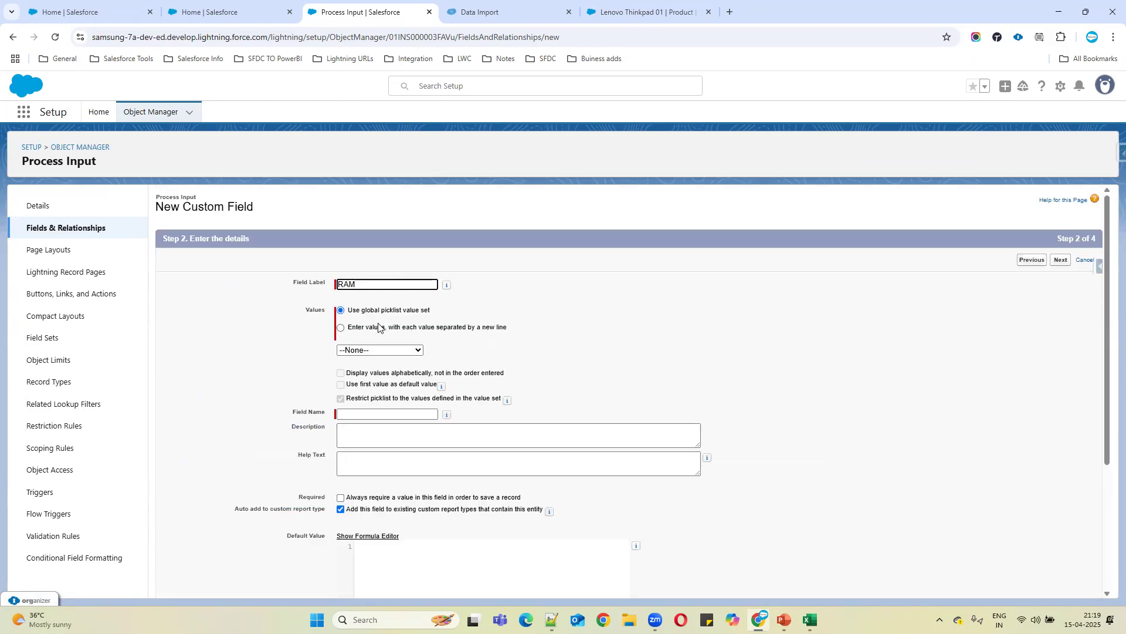
left_click(367, 414)
left_click(346, 327)
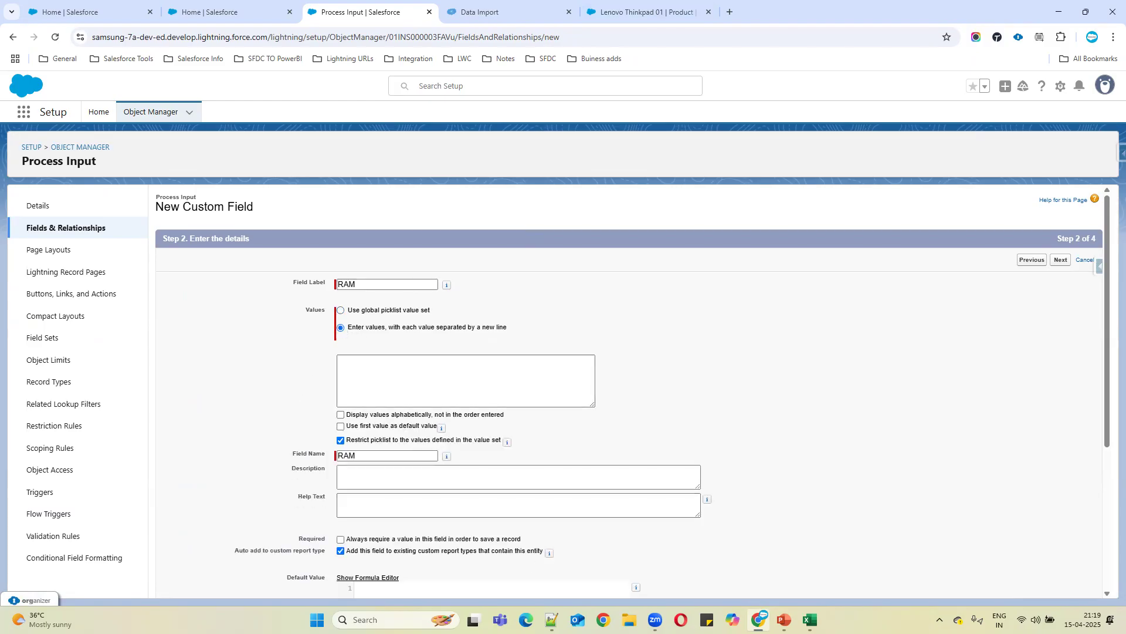
Copy 4GB, 6GB and 8GB from the Notepad++ notes into the RAM field's picklist values and continue to field-level security.
key("alt+Tab")
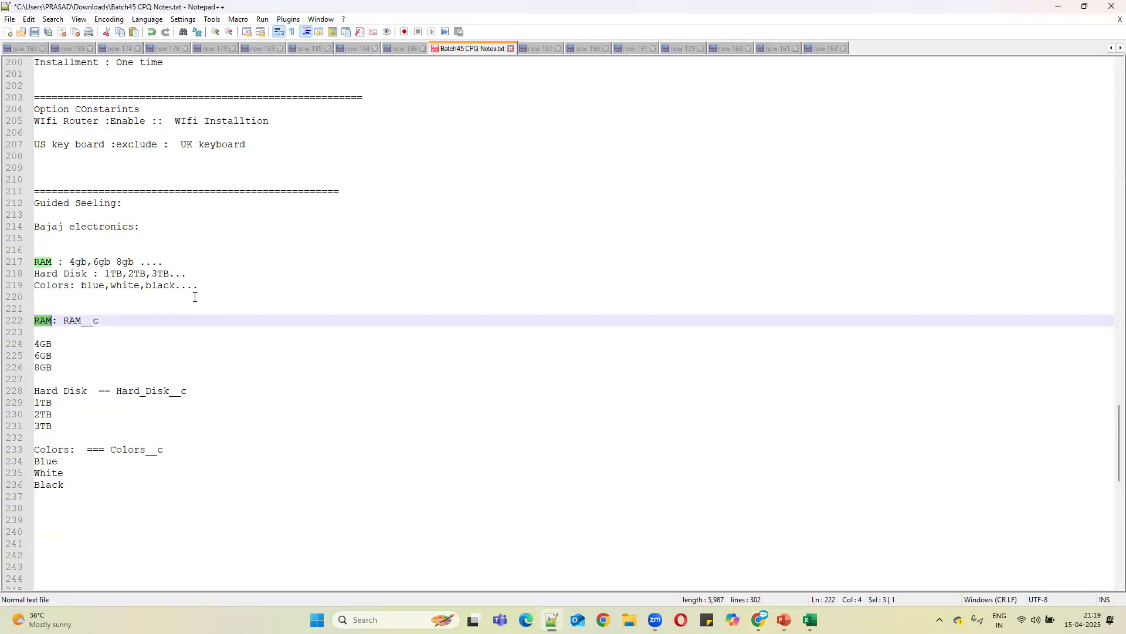
left_click_drag(54, 369, 34, 343)
key("ctrl+c")
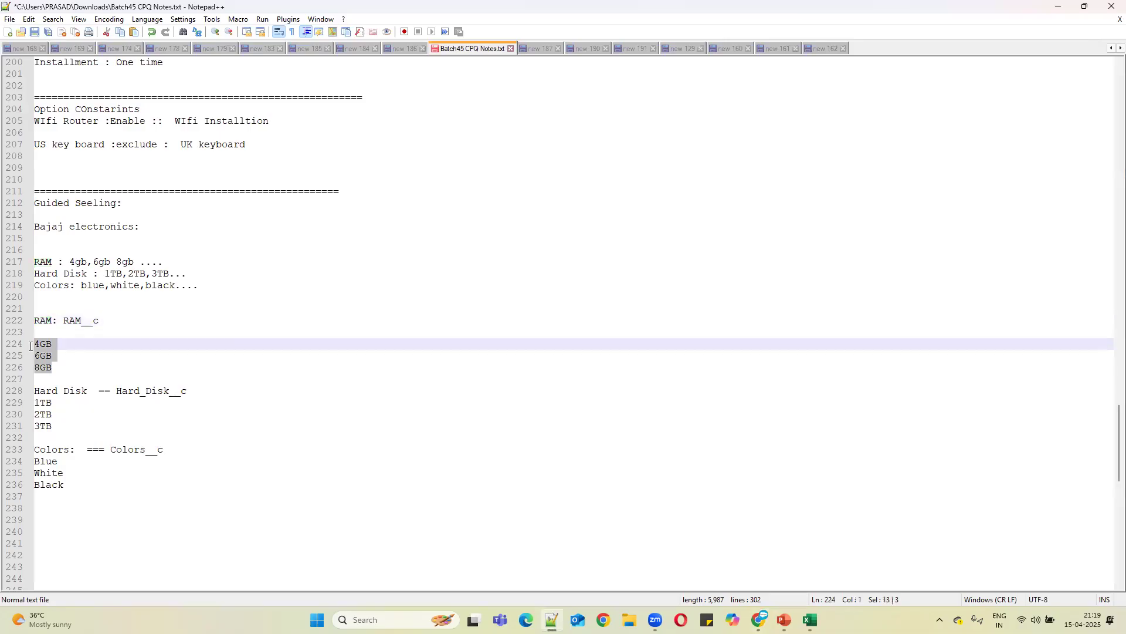
left_click(1056, 7)
left_click(362, 377)
key("ctrl+v")
scroll(582, 427, "down", 1)
scroll(582, 427, "down", 3)
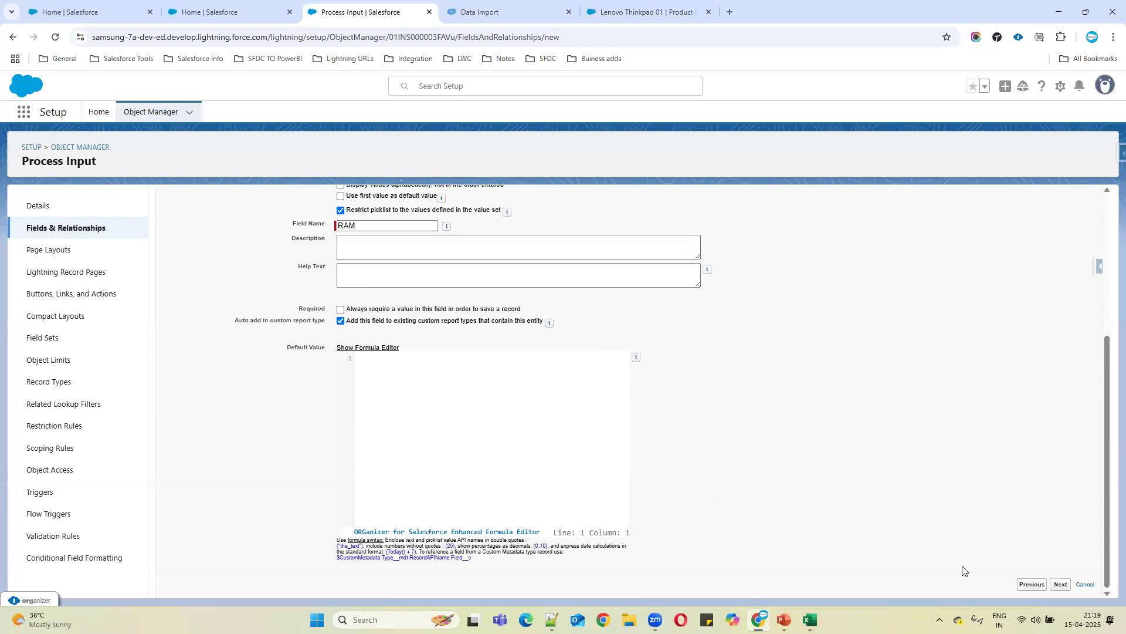
left_click(1059, 585)
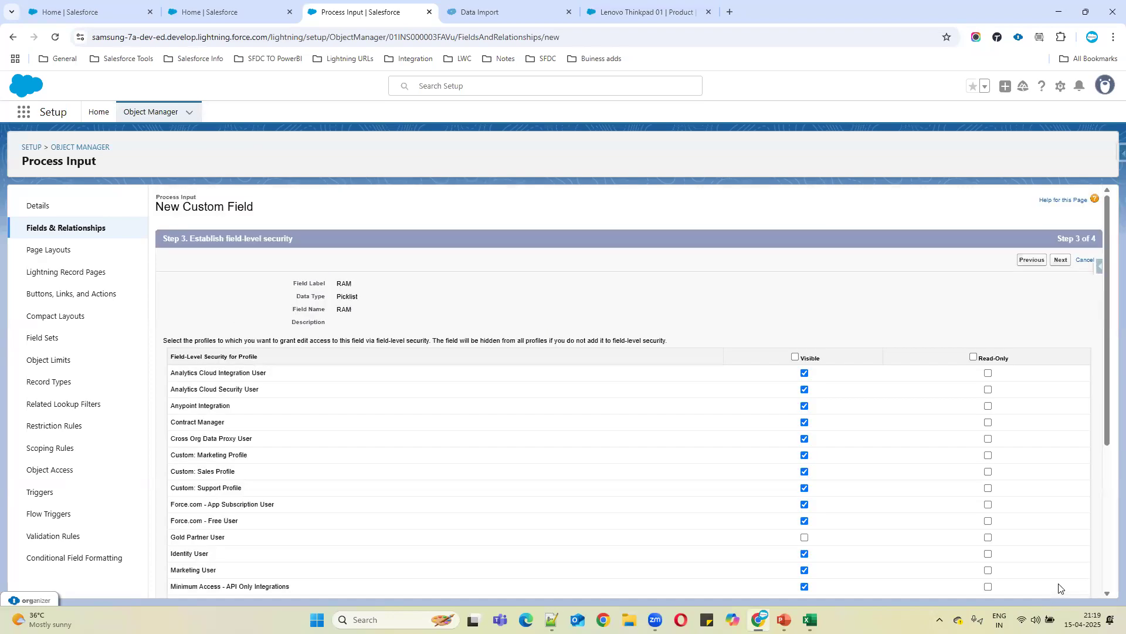
Make the RAM field visible to all profiles, keep it on the Process Input Layout, and save it while starting another field.
left_click(795, 357)
left_click(1061, 260)
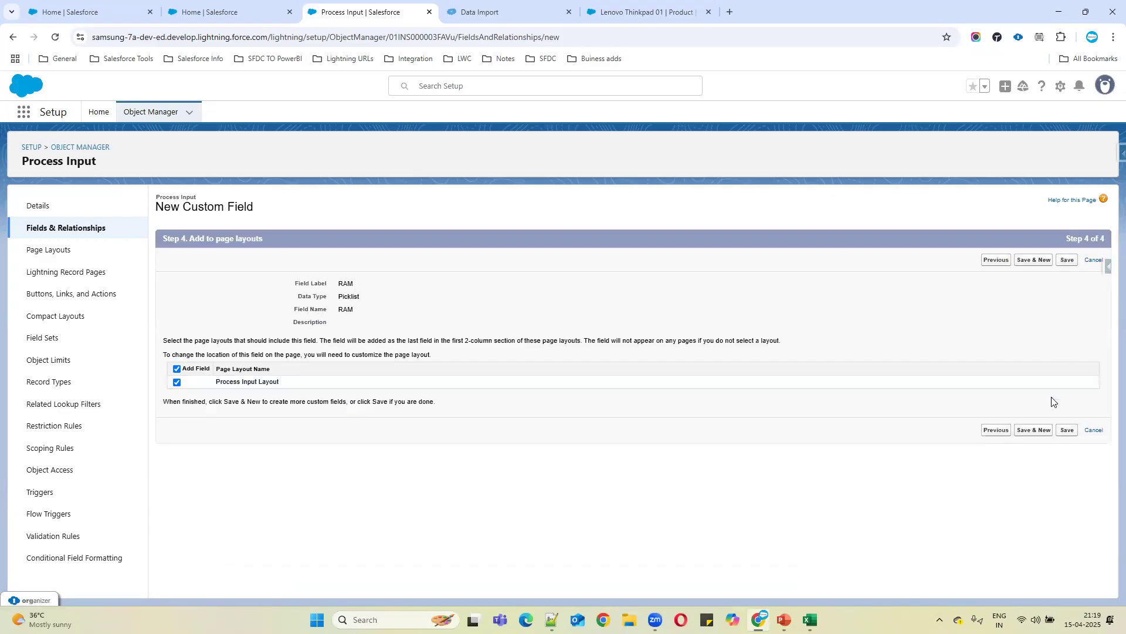
left_click_drag(214, 382, 328, 386)
left_click(1027, 431)
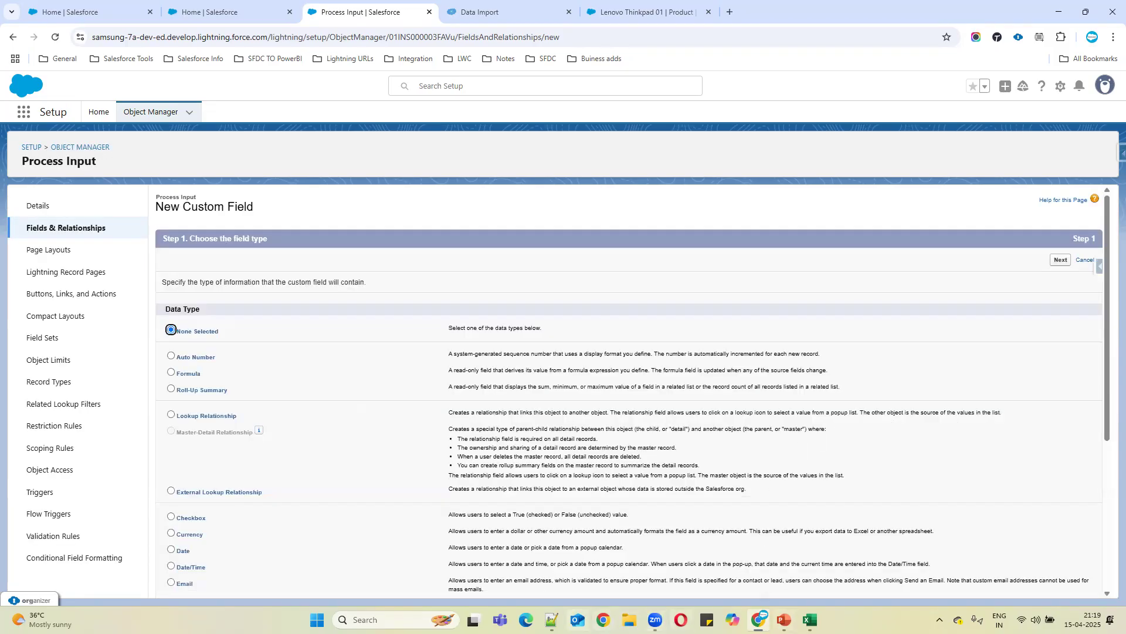
Set up a Picklist field labelled Hard Disk, copying the label from the Notepad++ notes, with individually entered values.
left_click(551, 620)
left_click_drag(88, 392, 34, 392)
key("ctrl+c")
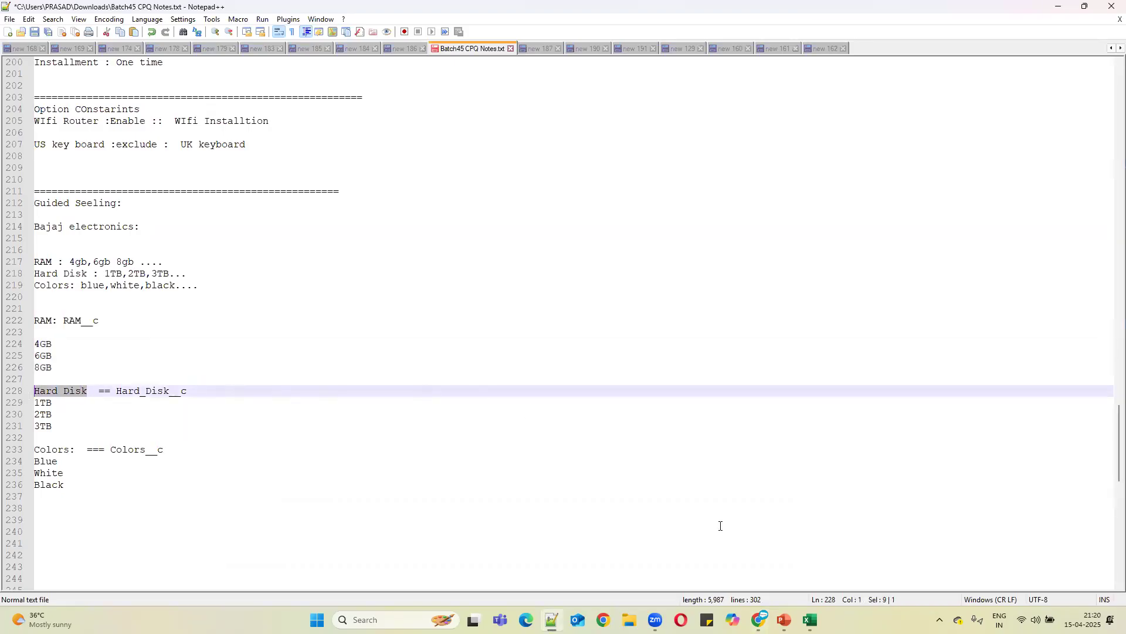
mouse_move(759, 620)
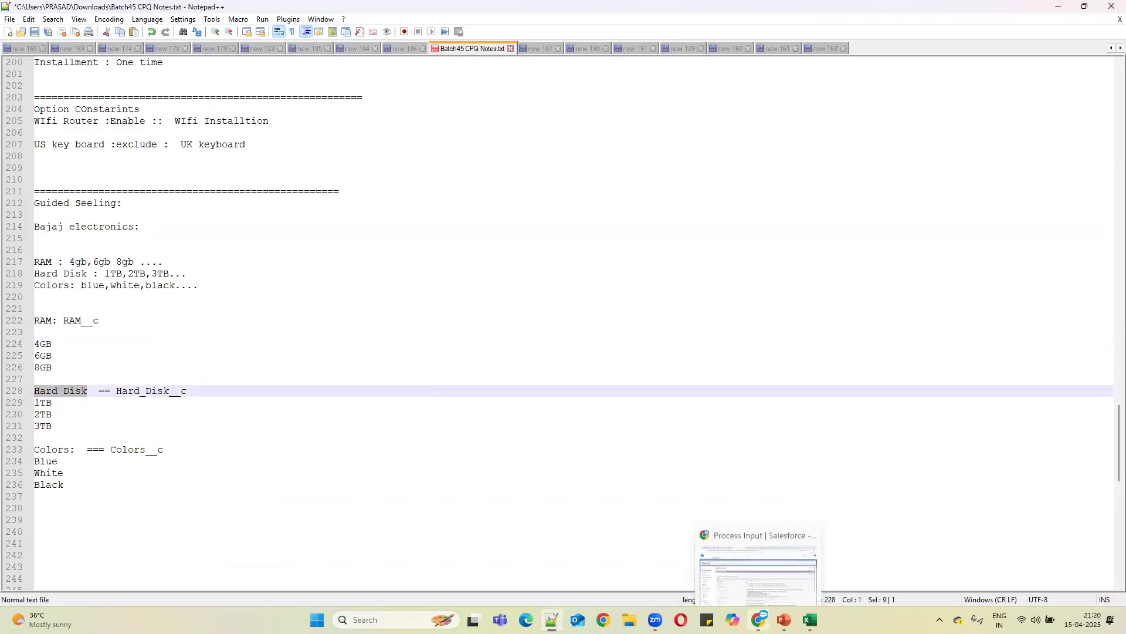
left_click(758, 620)
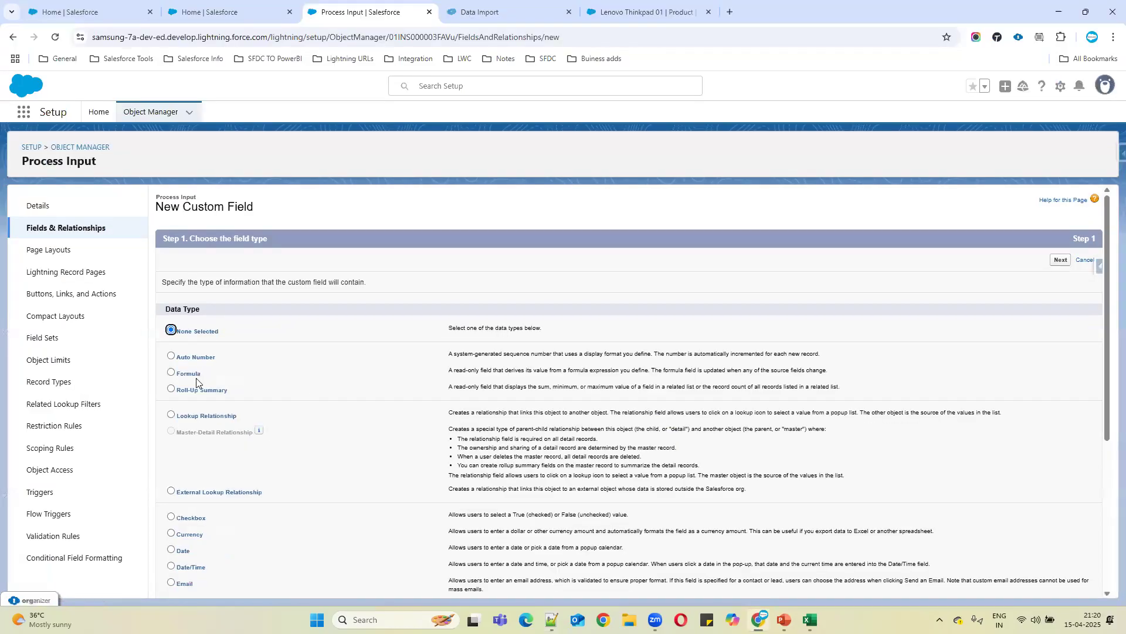
scroll(261, 463, "down", 3)
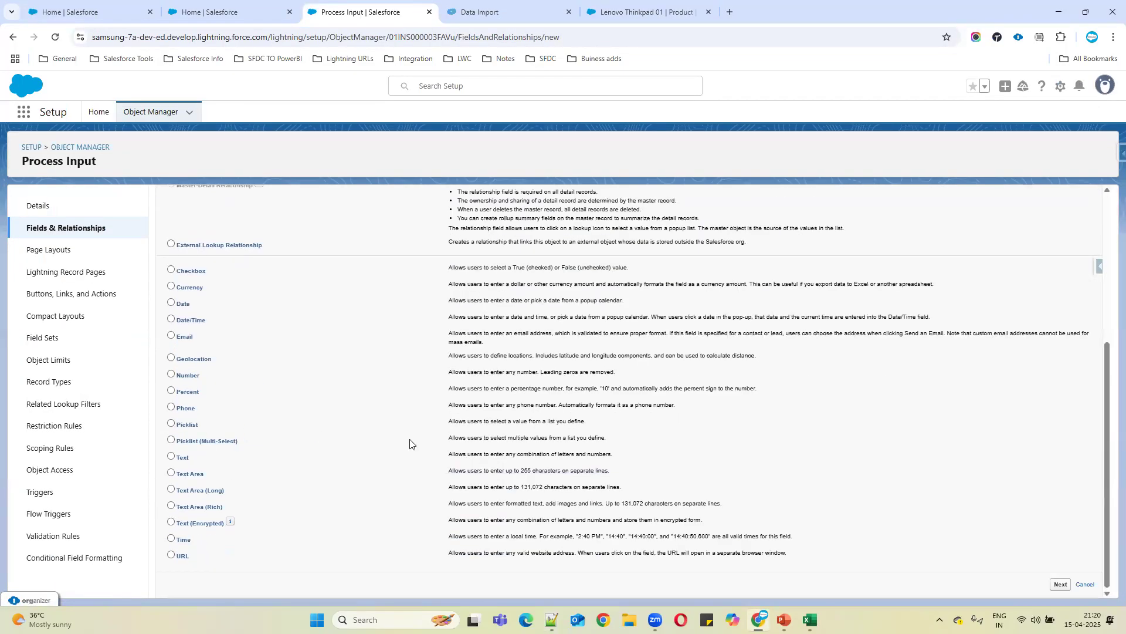
scroll(1021, 312, "up", 4)
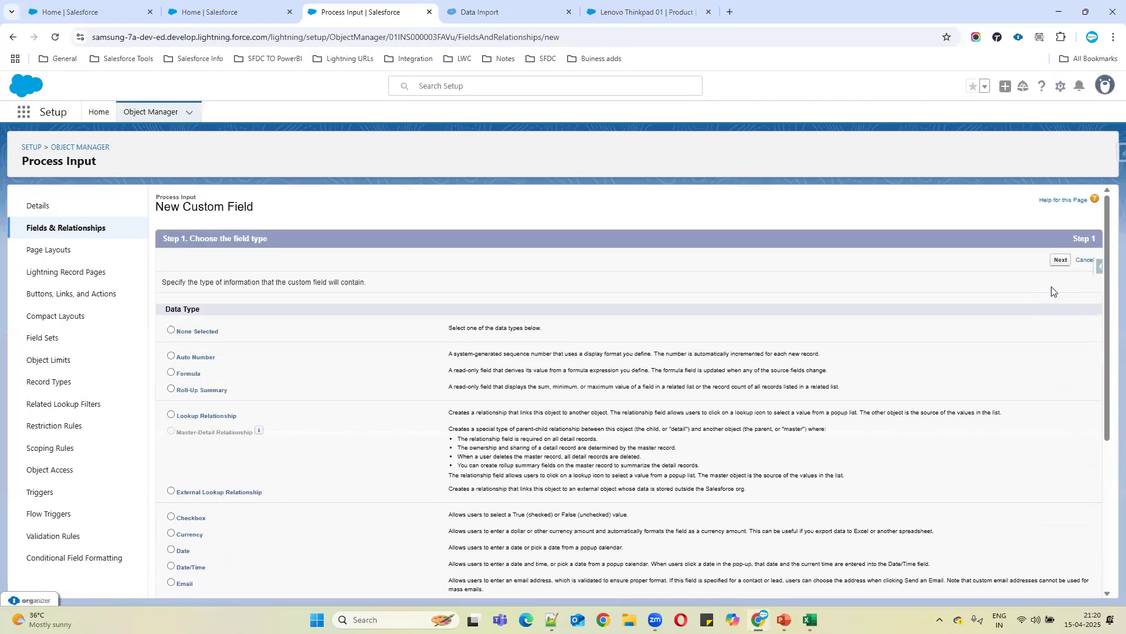
left_click(1060, 261)
key("ctrl+v")
left_click(365, 328)
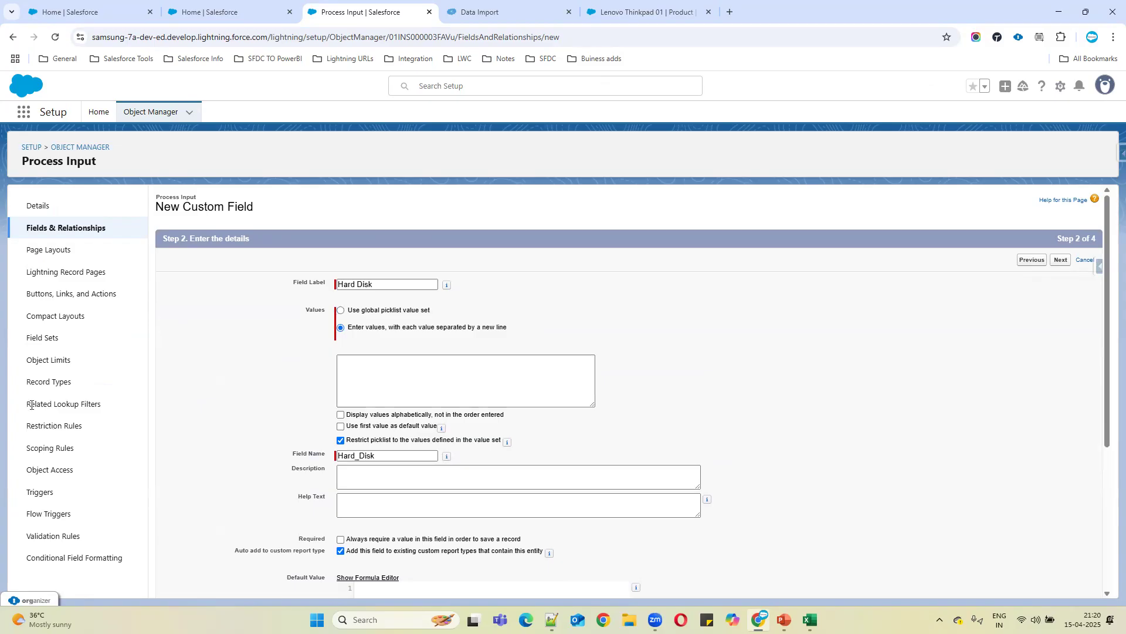
Copy 1TB, 2TB and 3TB from the Notepad++ notes into the Hard Disk picklist values and continue to field-level security.
key("alt+Tab")
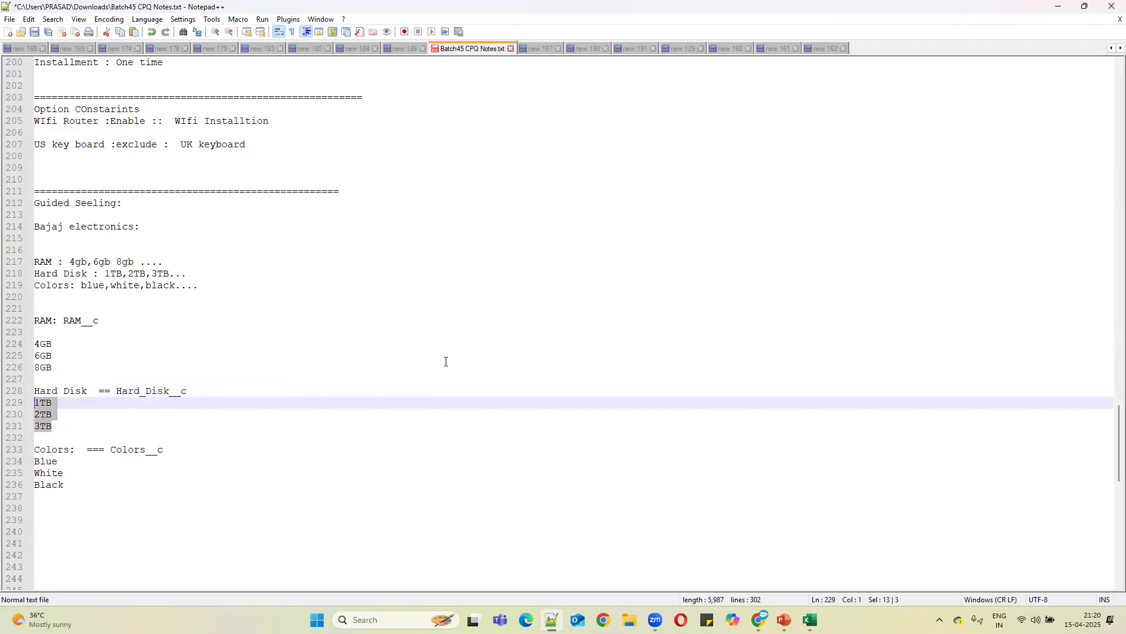
left_click(1058, 6)
left_click(370, 372)
type("1TB 2TB 3TB")
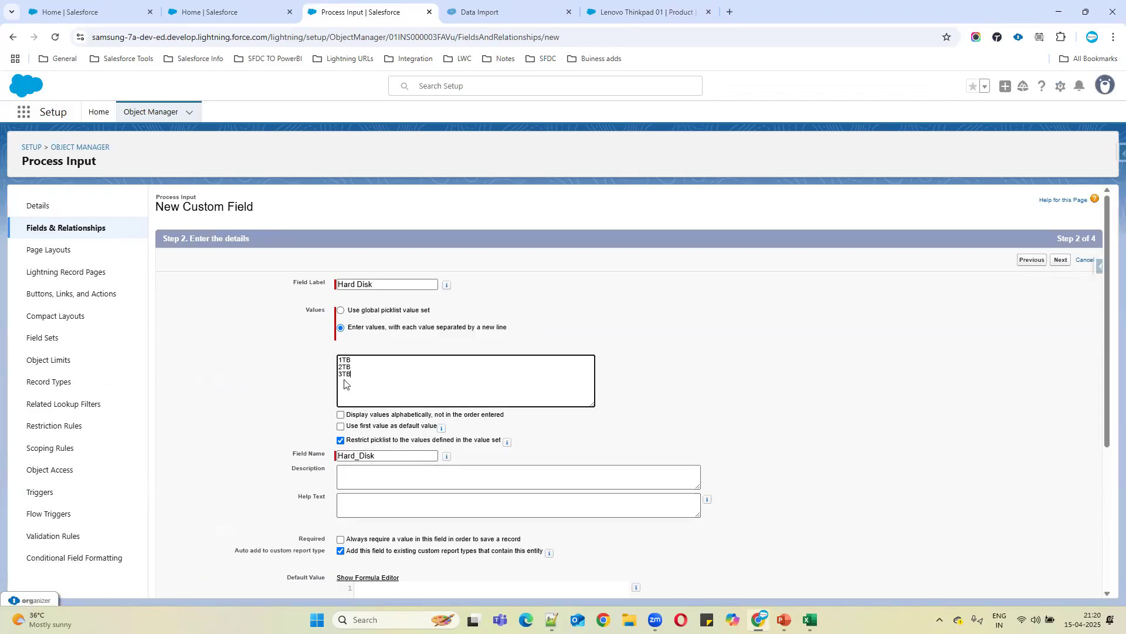
scroll(713, 392, "down", 4)
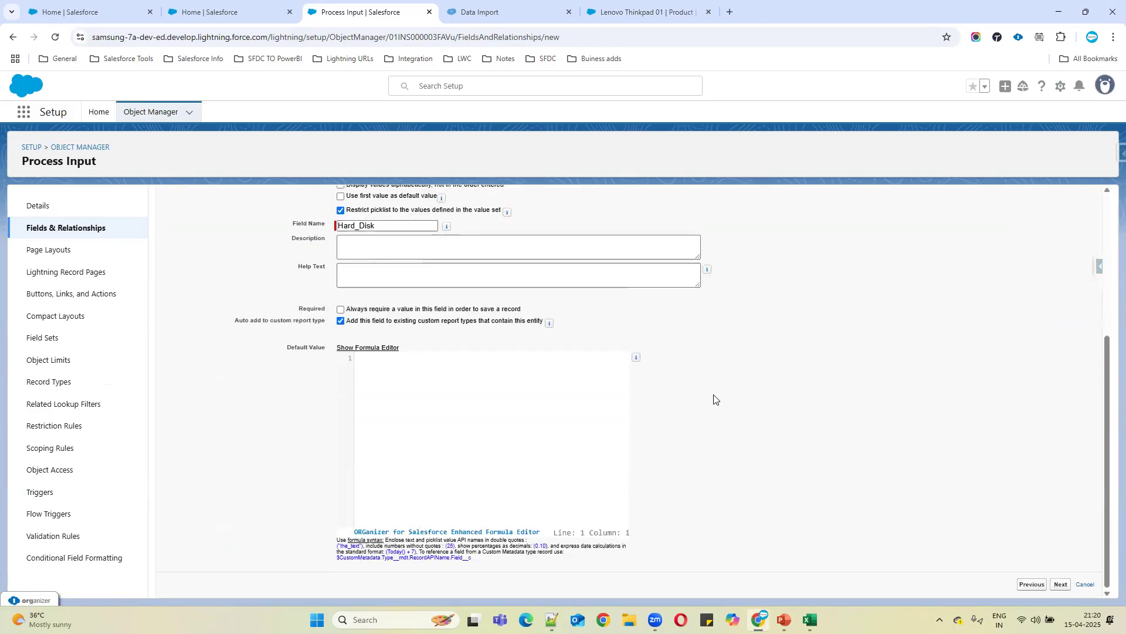
left_click(1060, 584)
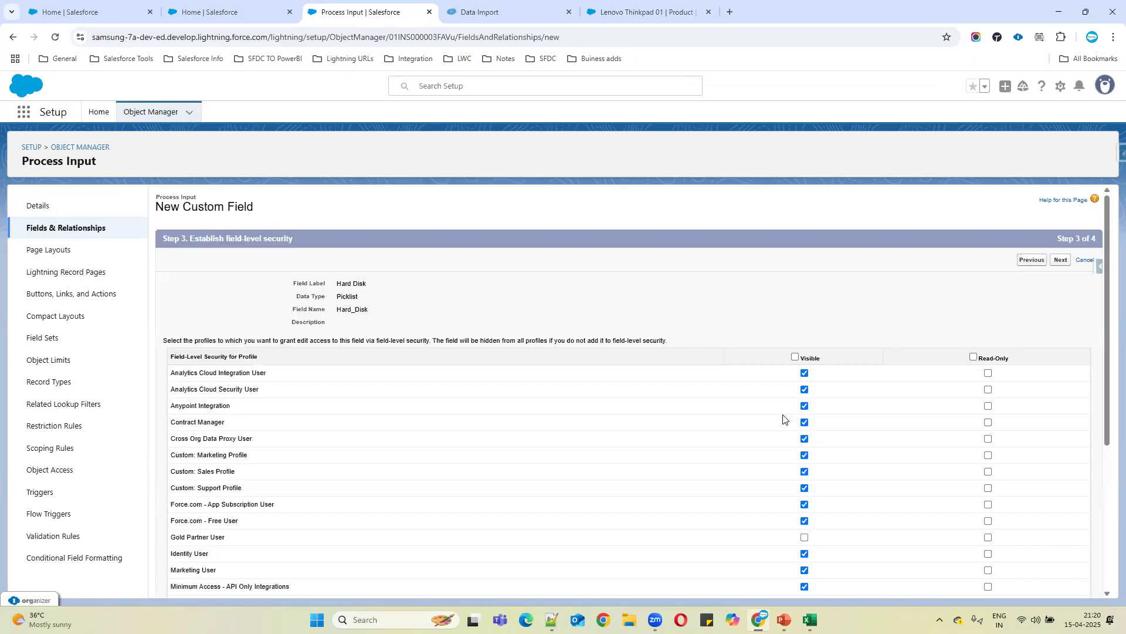
Make the Hard Disk field visible to all profiles, keep it on the Process Input Layout, and save it while starting another field.
left_click(795, 357)
left_click(1061, 260)
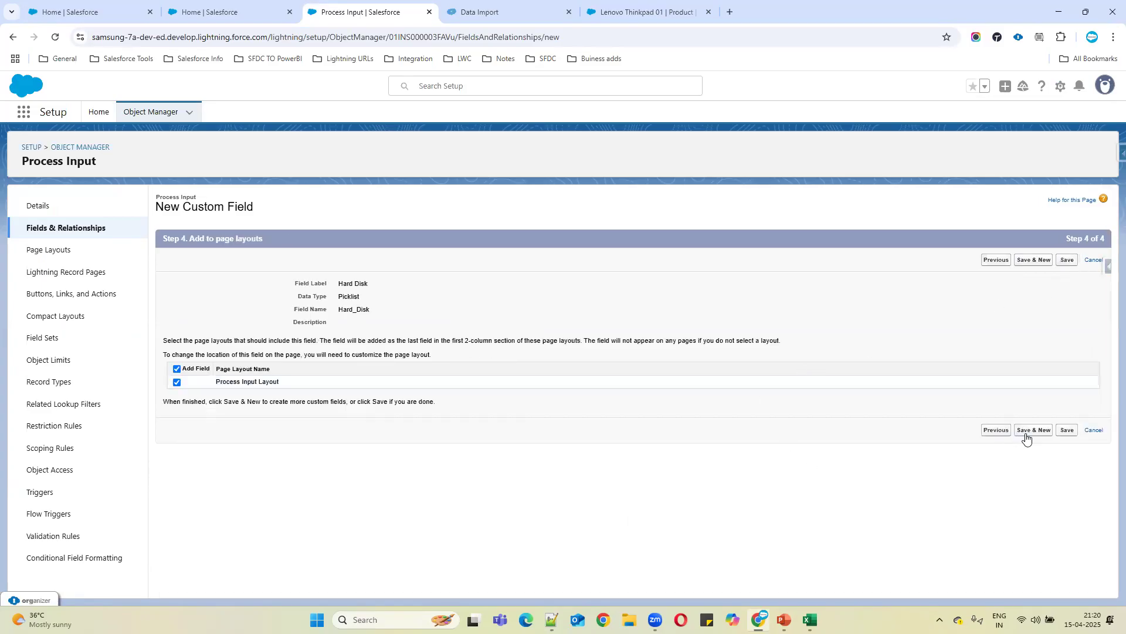
left_click(1034, 430)
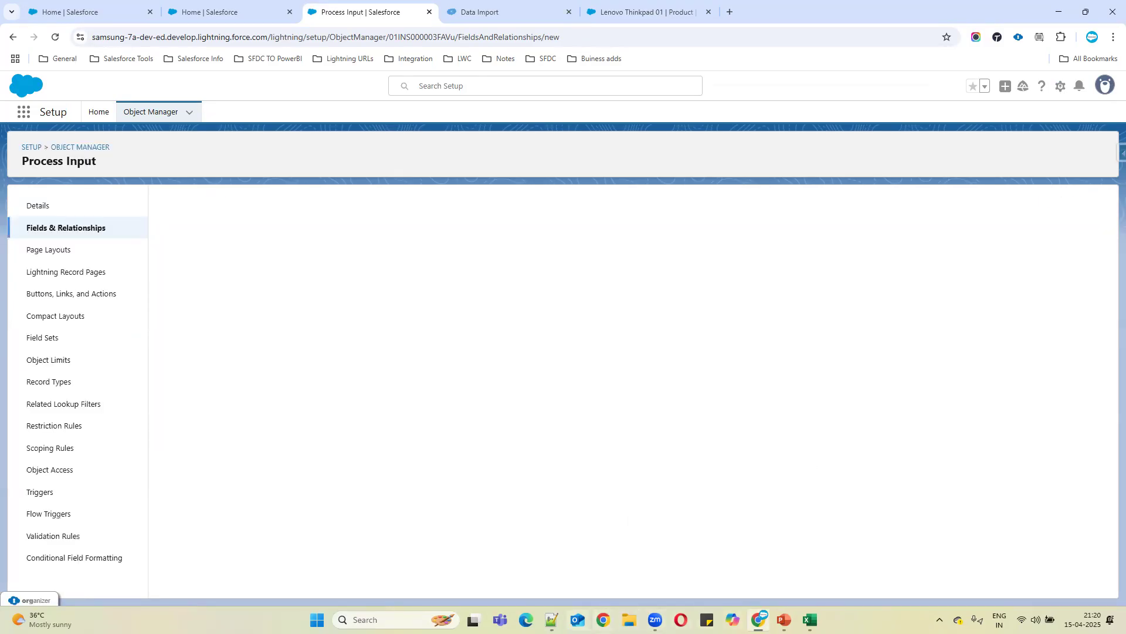
Choose Picklist as the data type for the next Process Input custom field and continue to its details.
key("alt+Tab")
left_click_drag(70, 449, 27, 482)
key("ctrl+c")
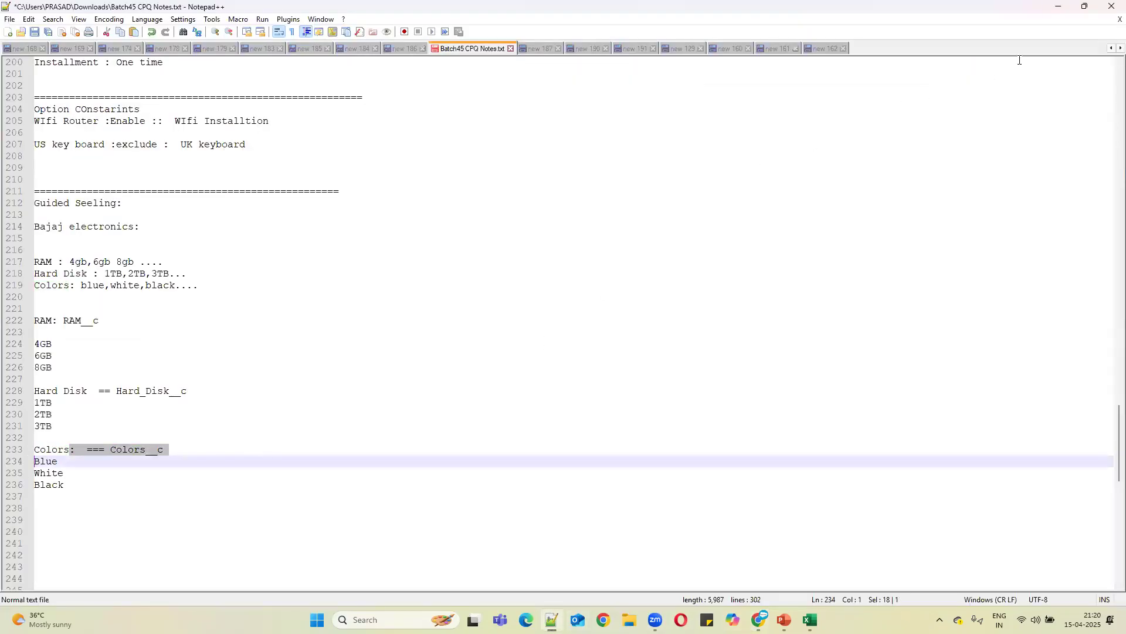
left_click(1059, 7)
scroll(182, 516, "down", 3)
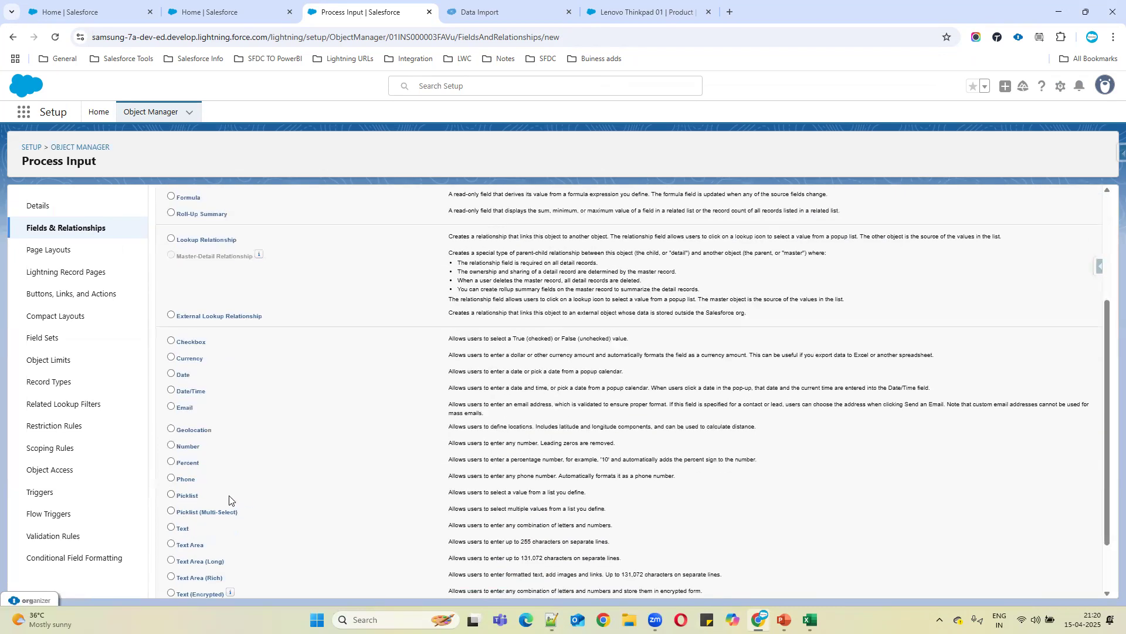
scroll(1036, 347, "up", 3)
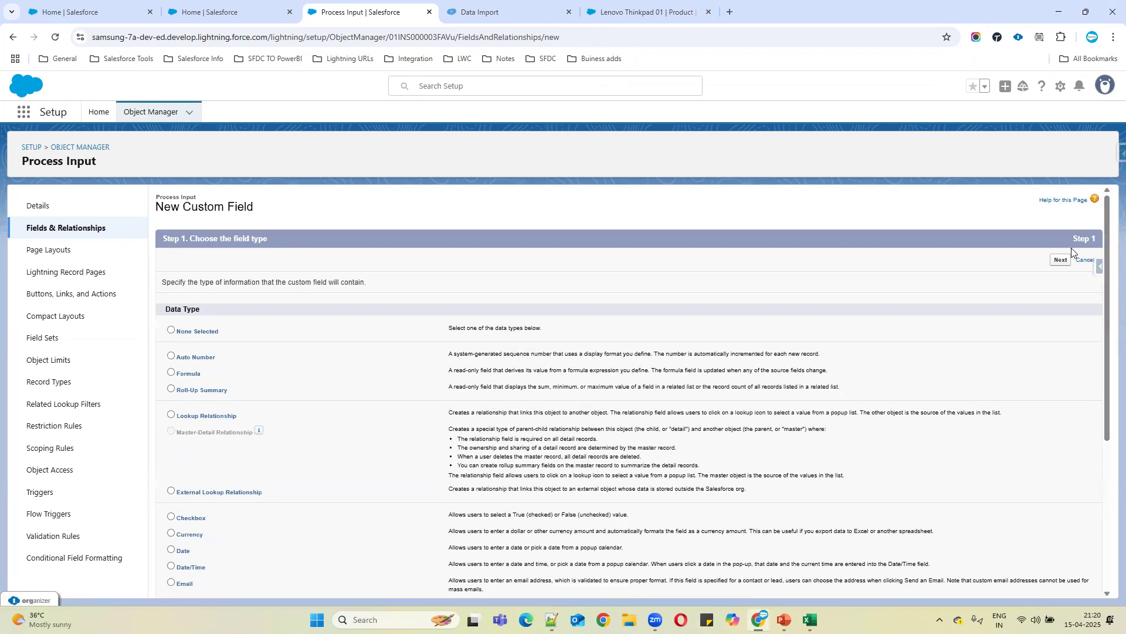
left_click(1061, 260)
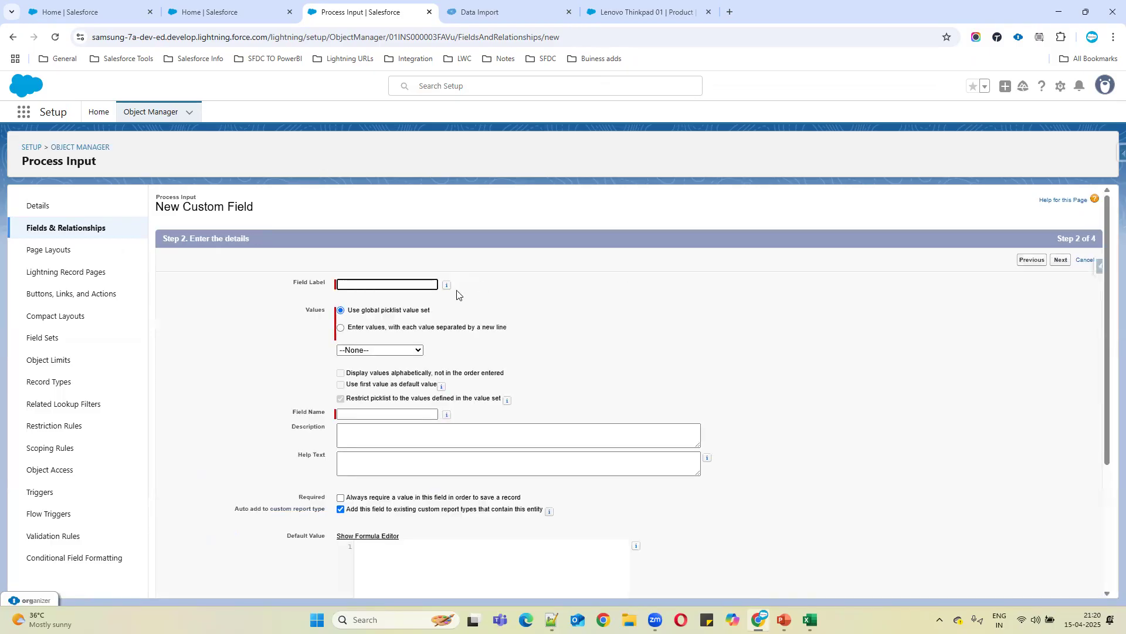
key("ctrl+v")
left_click_drag(403, 288, 465, 284)
left_click(366, 288)
key("BackSpace")
Copy Colors from the Notepad++ notes into the new field's label and choose individually entered values.
key("alt+Tab")
double_click(50, 451)
key("ctrl+c")
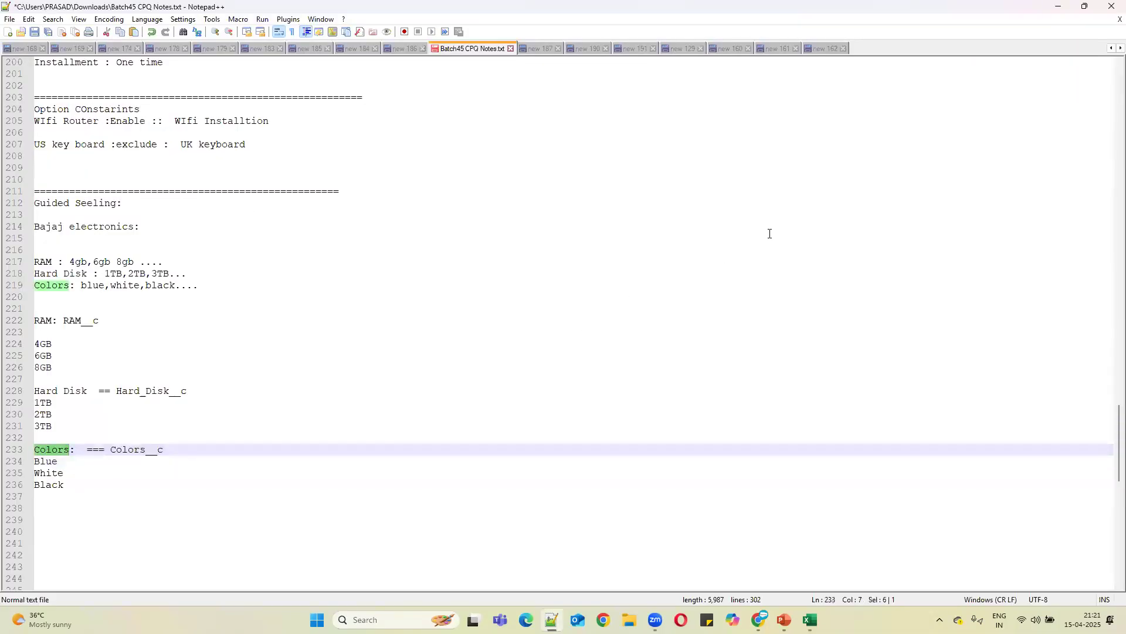
left_click(1059, 7)
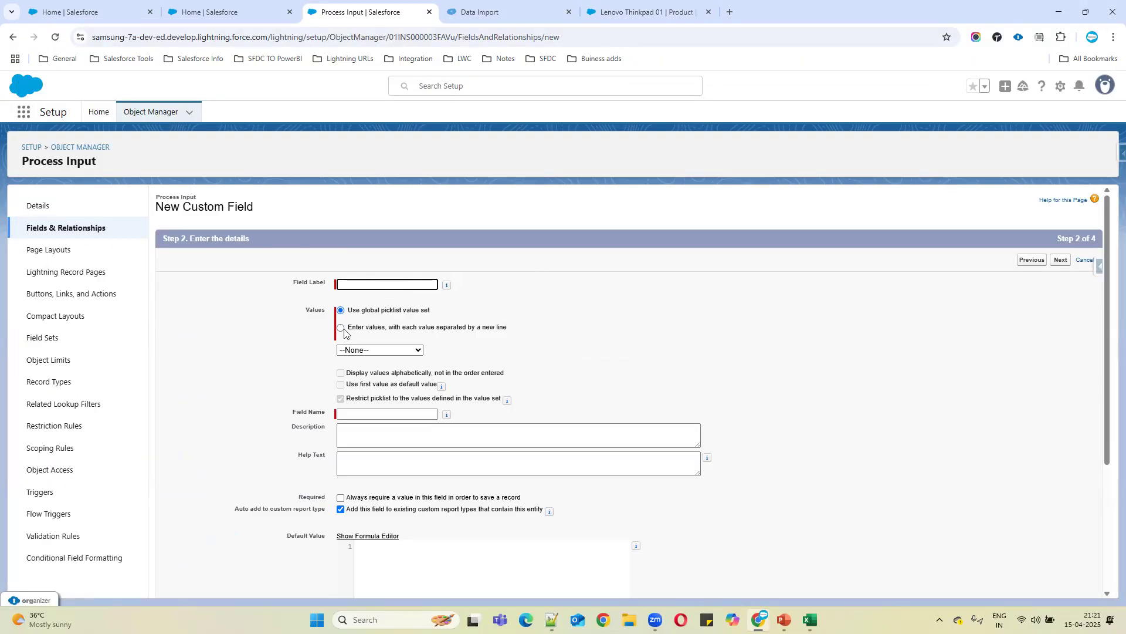
key("ctrl+v")
left_click(342, 329)
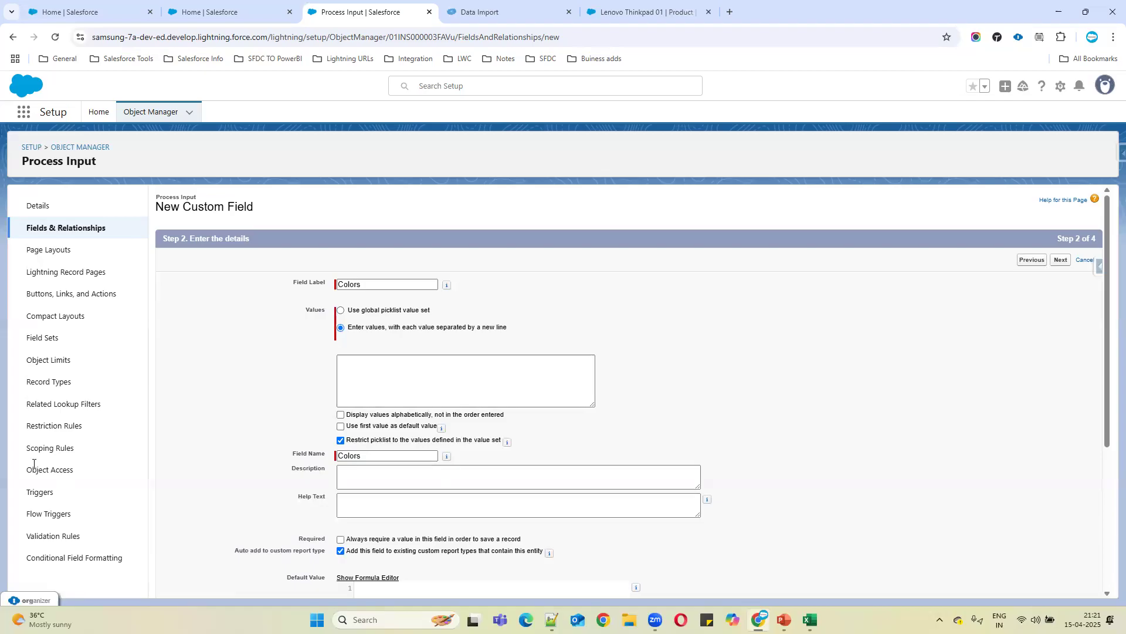
Copy Blue, White and Black from the Notepad++ notes into the Colors picklist values and continue to field-level security.
key("alt+Tab")
left_click(1059, 16)
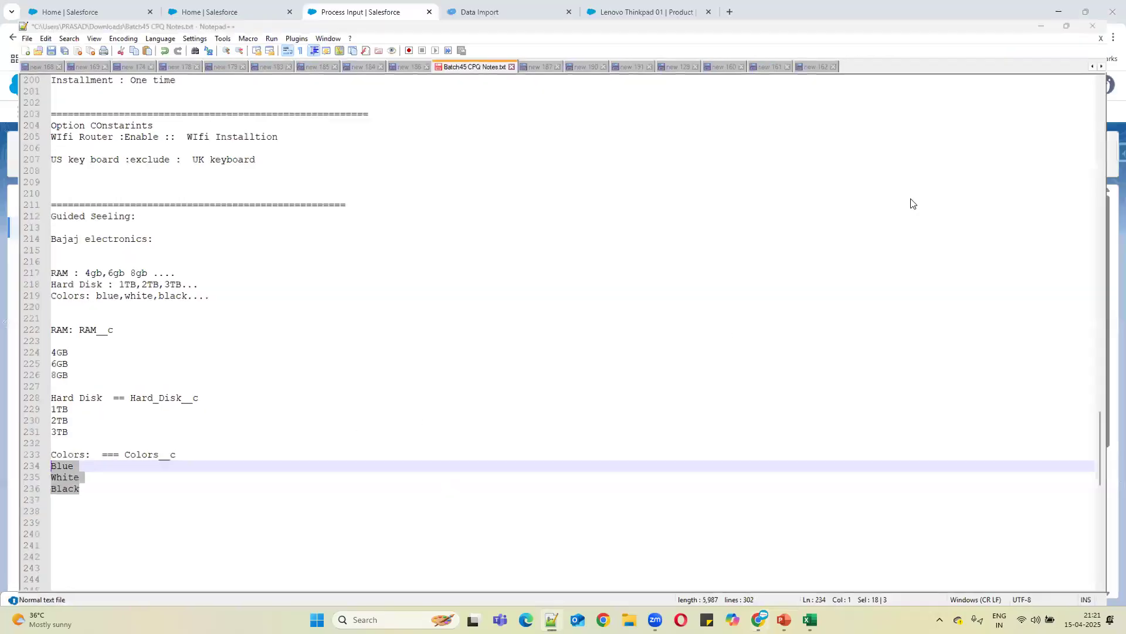
left_click(360, 368)
type("Blue White Black")
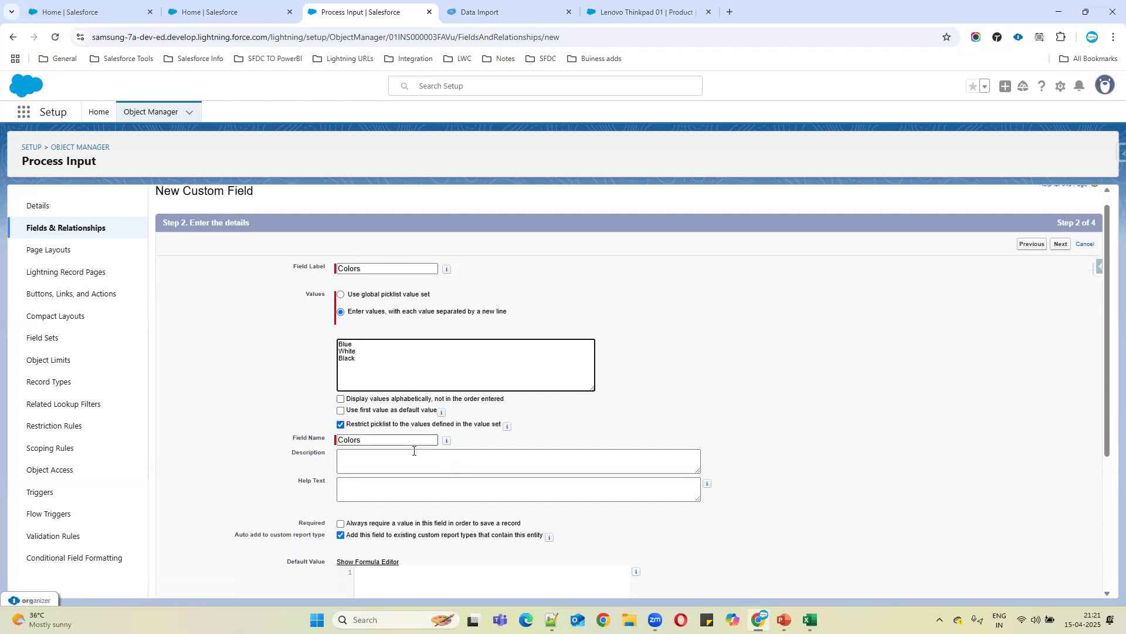
scroll(415, 448, "down", 4)
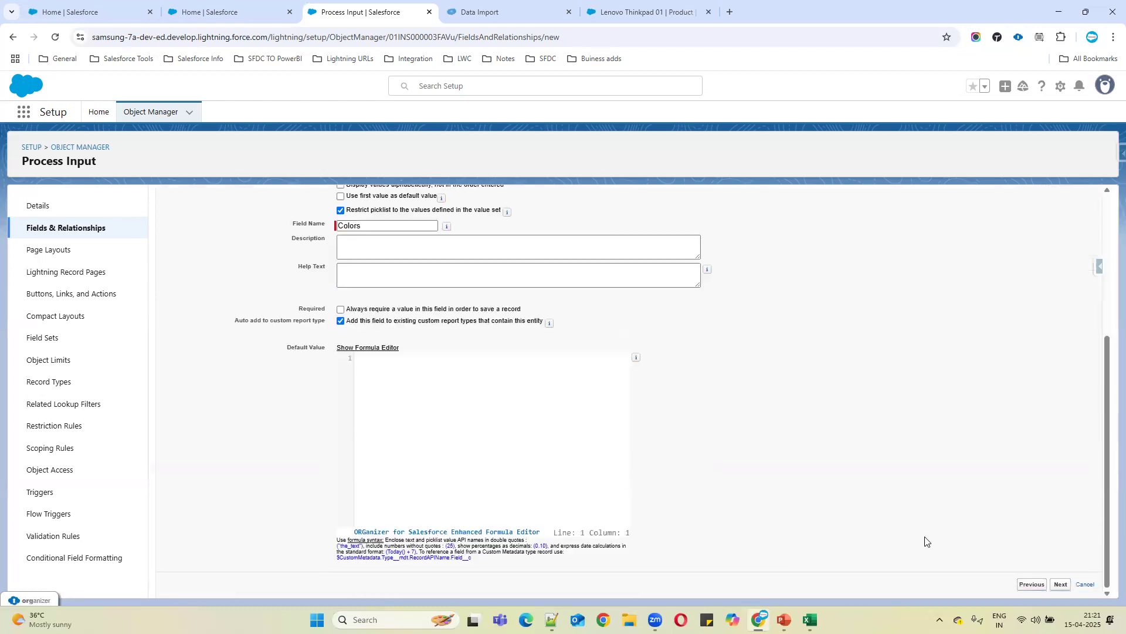
left_click(1061, 584)
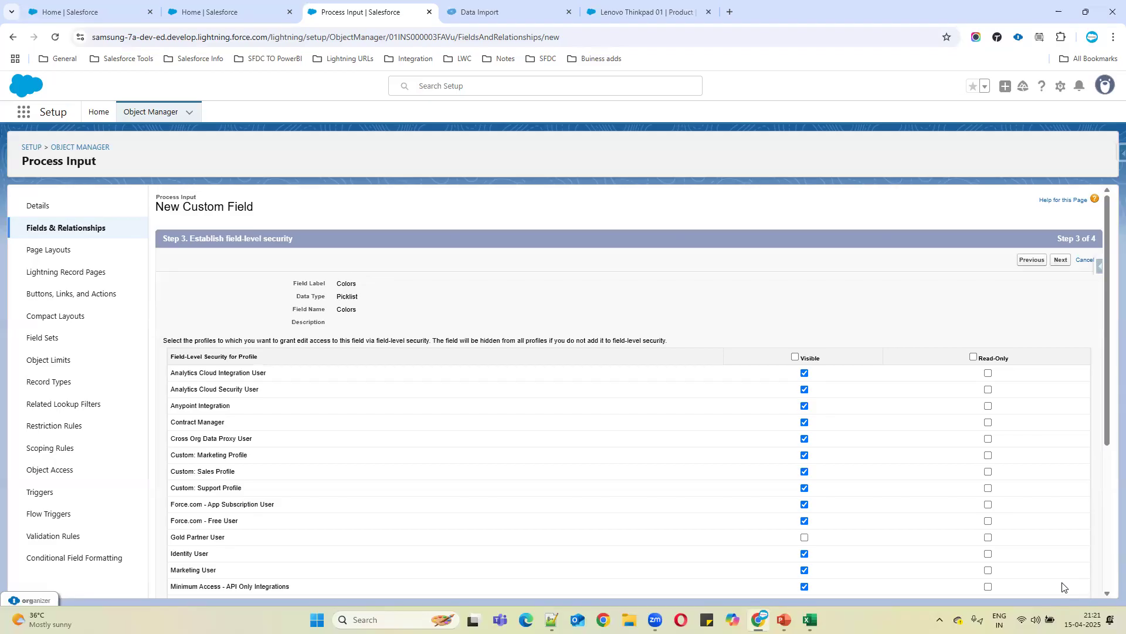
Make the Colors field visible to all profiles, keep it on the Process Input Layout, and save it.
left_click(795, 356)
left_click(1060, 260)
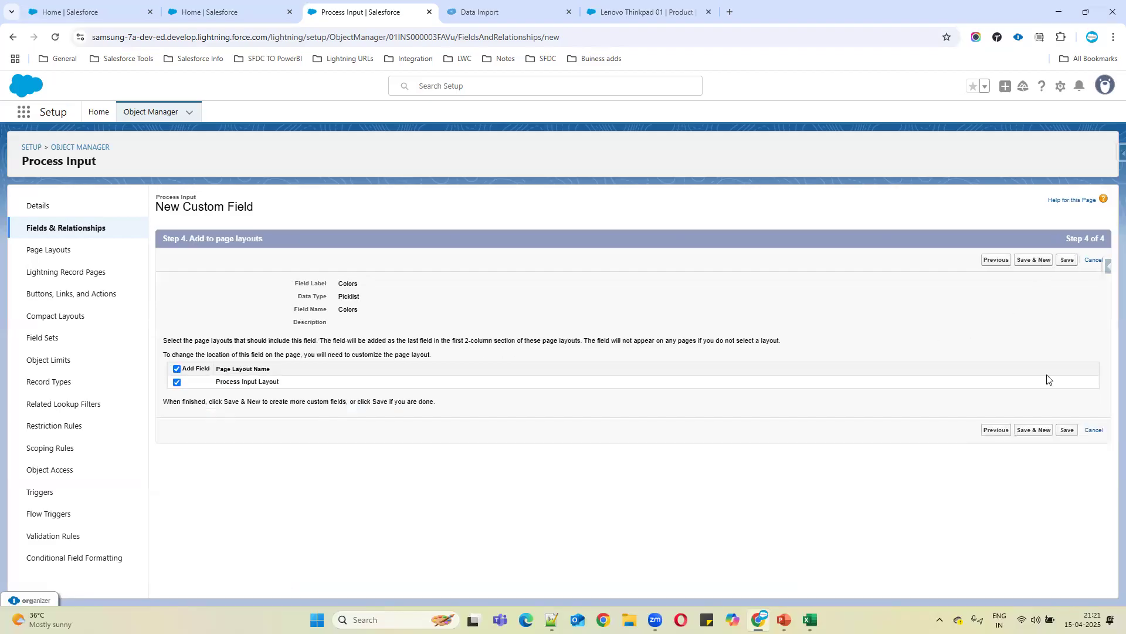
left_click(1066, 432)
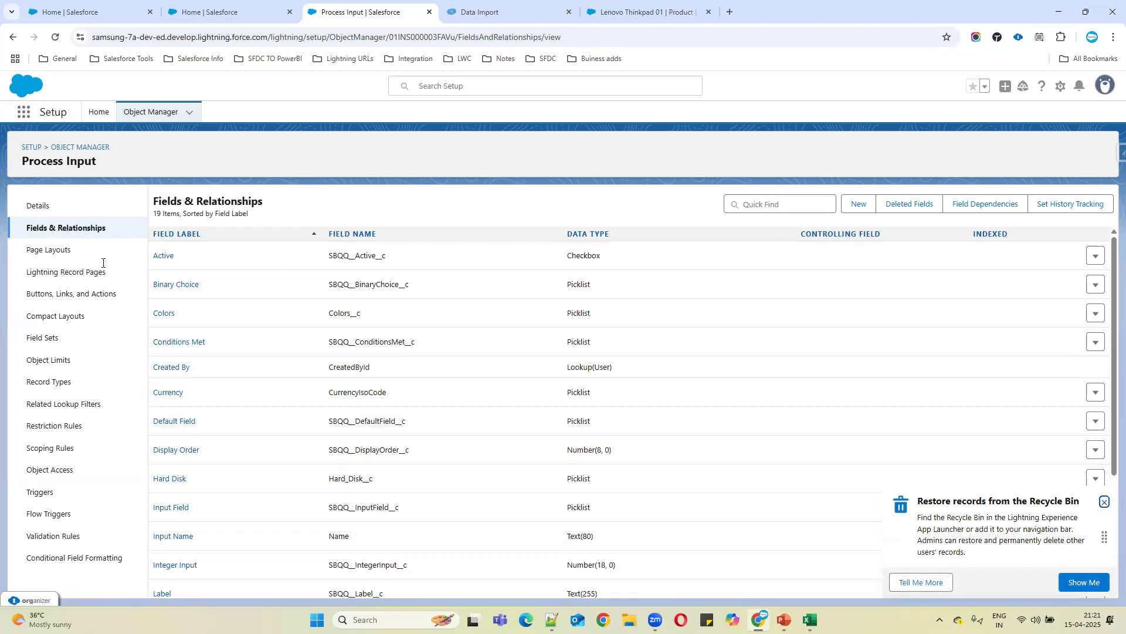
Review the field notes in Notepad++ and the Step4 instructions for Product Field and Input Field on the PowerPoint slide.
key("alt+Tab")
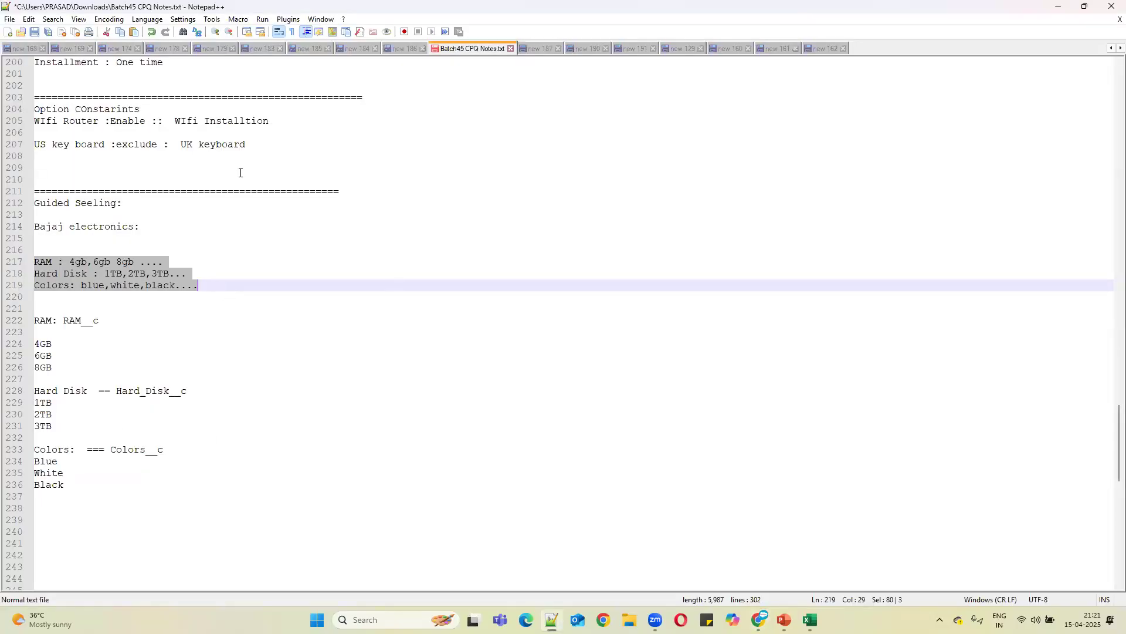
left_click_drag(54, 423, 34, 297)
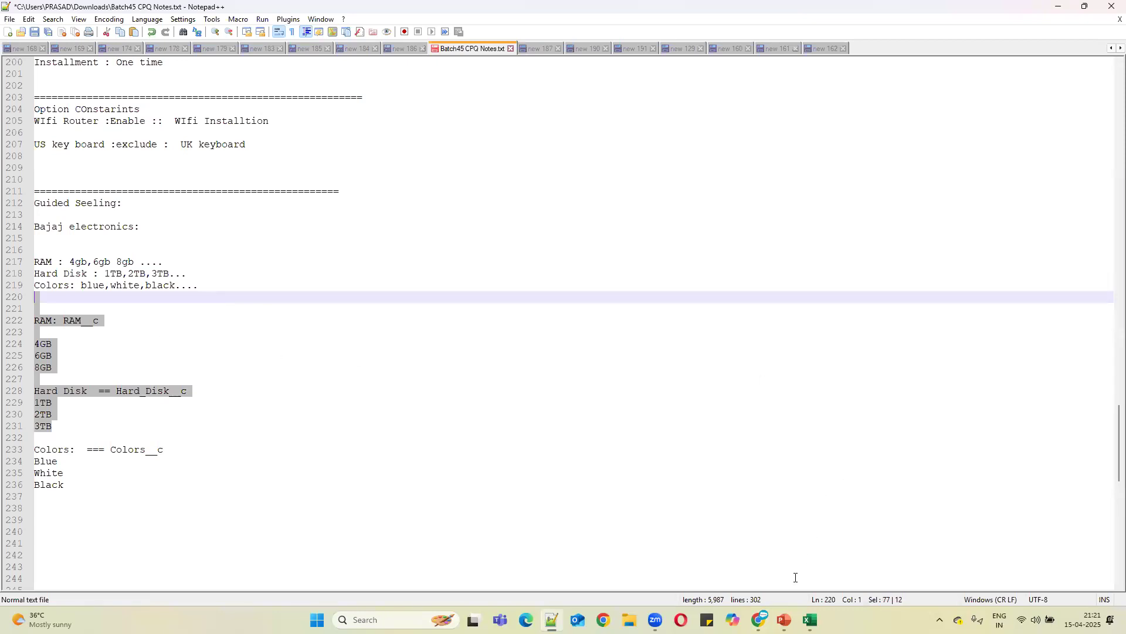
left_click(785, 620)
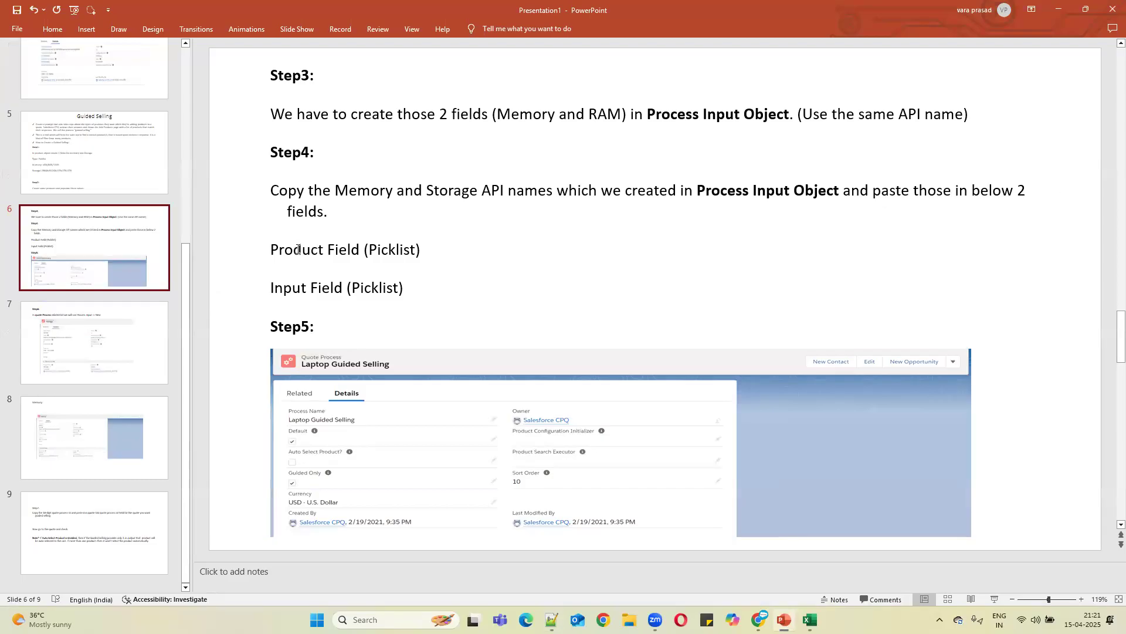
left_click_drag(266, 249, 276, 251)
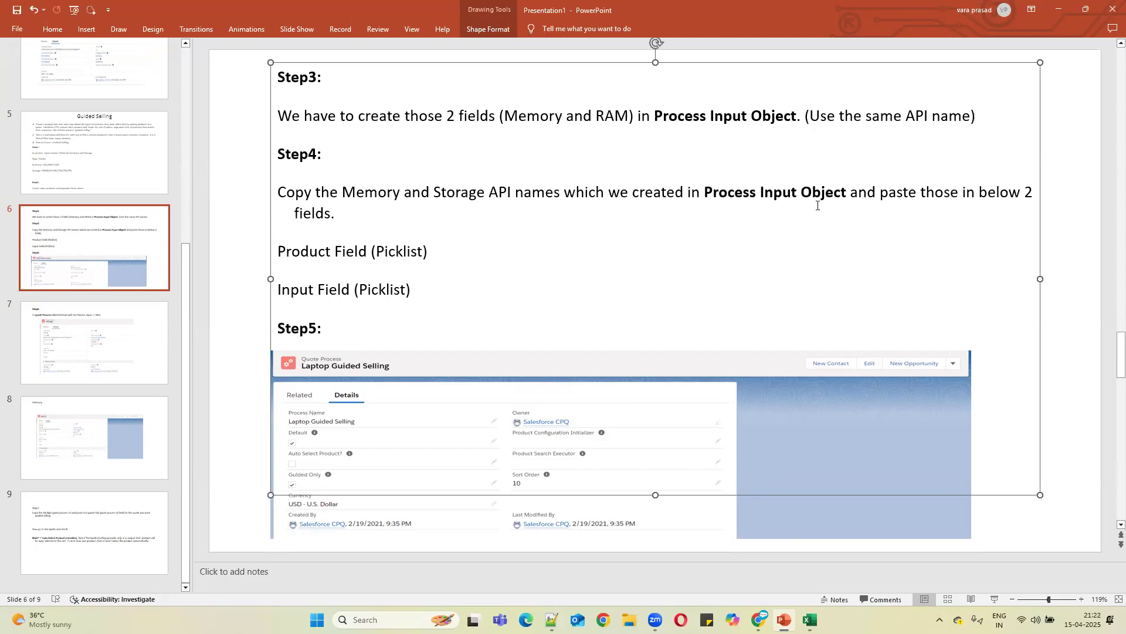
Switch to the Notepad++ notes and copy the API name RAM__c onto a new line below the color list.
left_click(1059, 9)
double_click(81, 322)
key("ctrl+c")
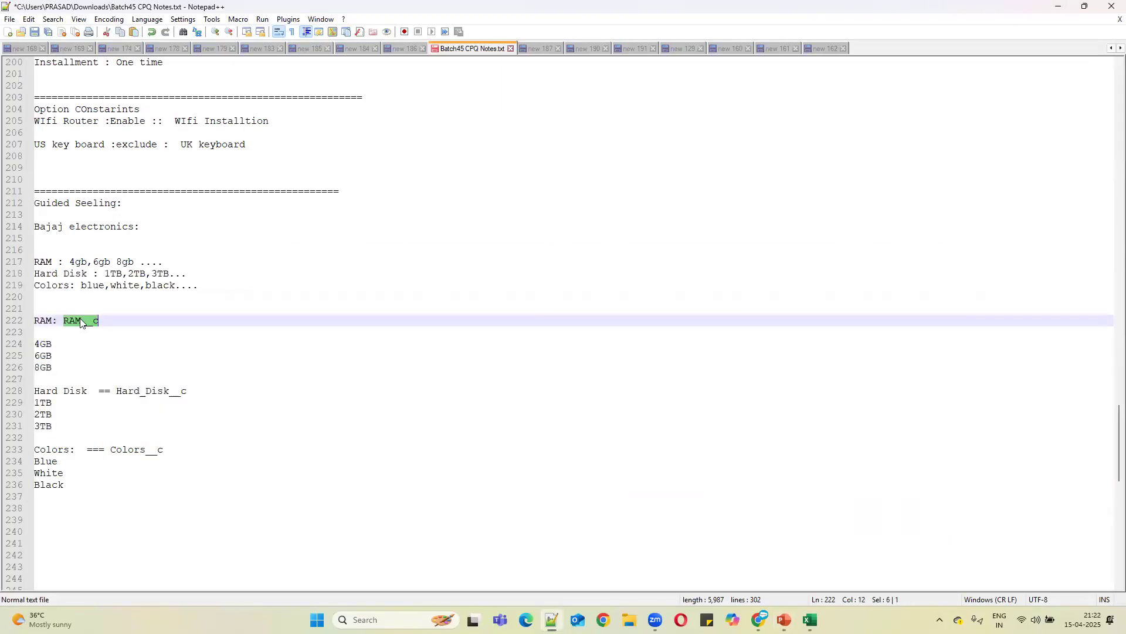
left_click(70, 488)
key("Return")
key("Return")
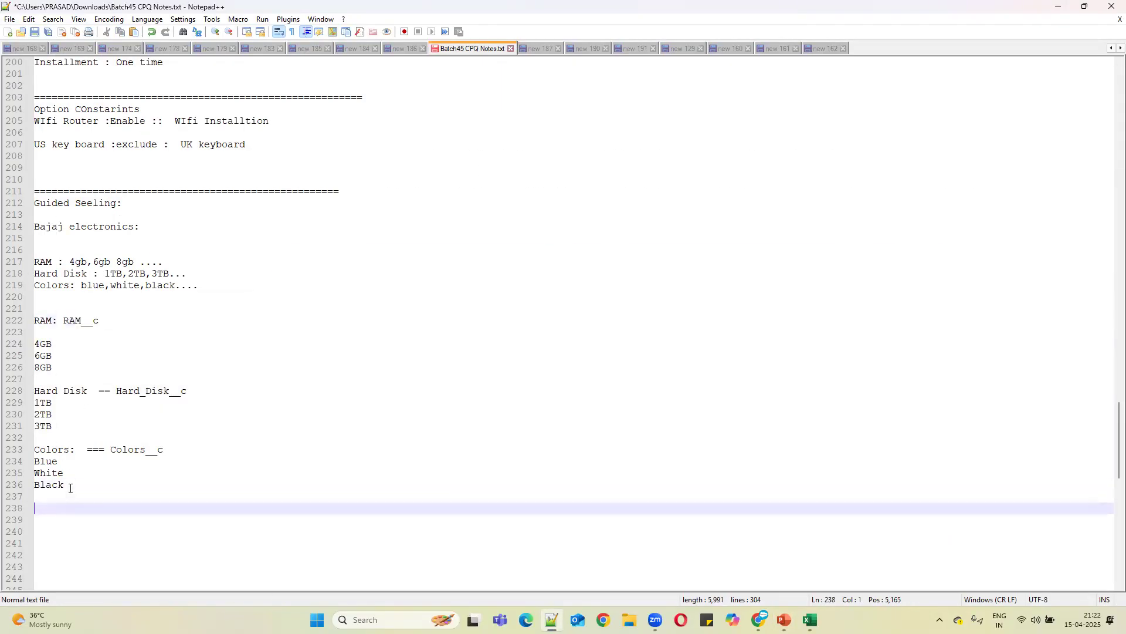
key("ctrl+v")
Copy the API name Hard_Disk__c onto the line below the copied RAM__c.
double_click(144, 392)
key("ctrl+c")
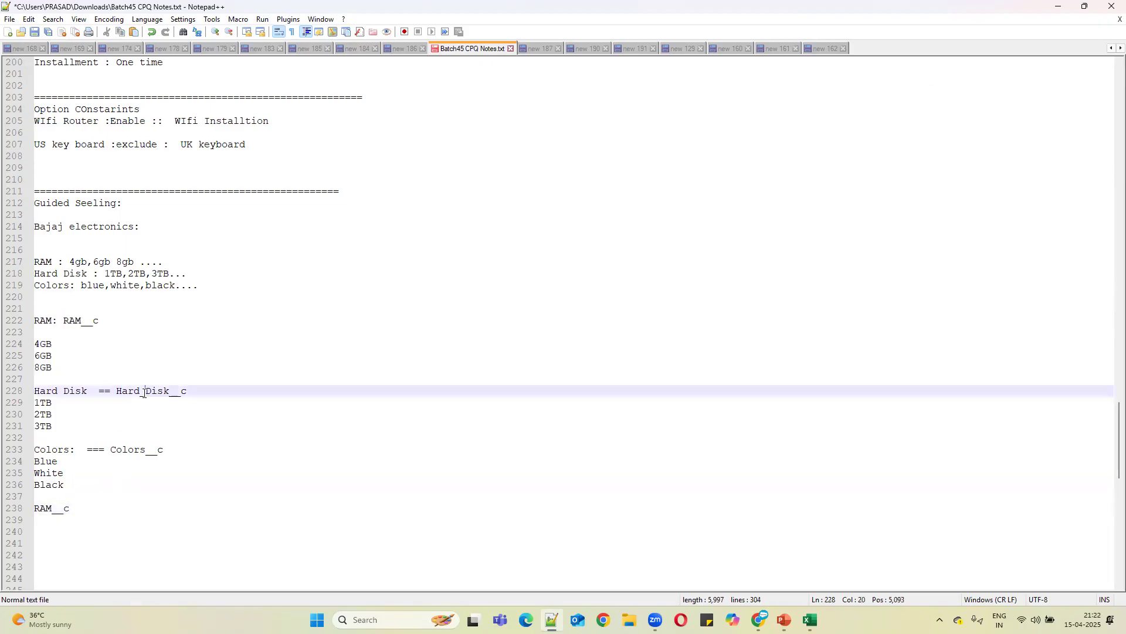
left_click(82, 510)
key("Return")
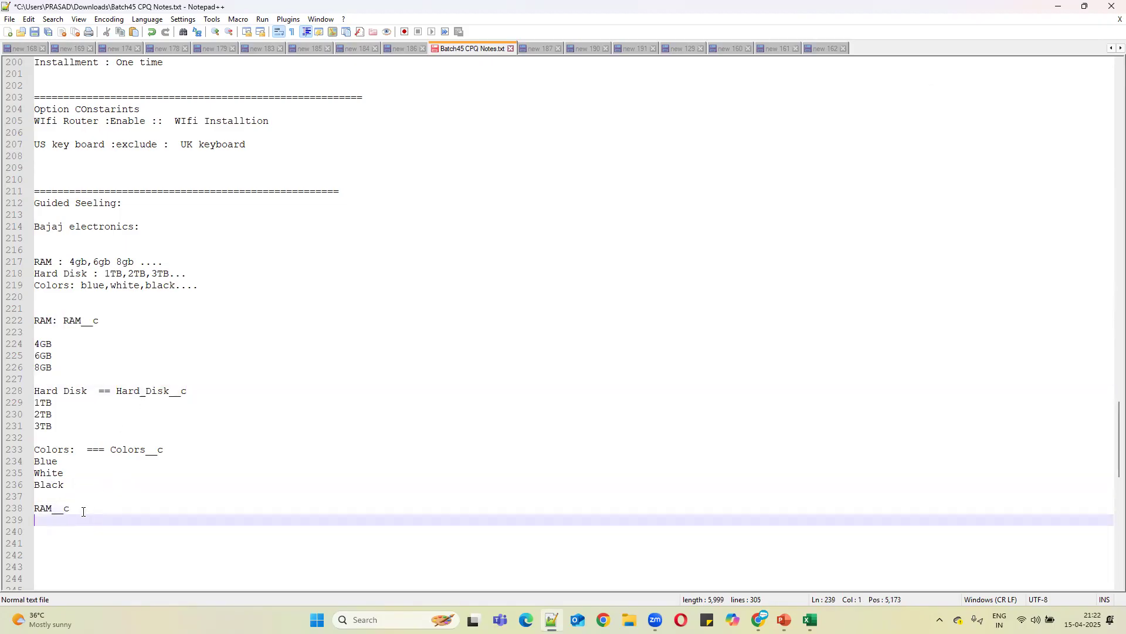
key("ctrl+v")
Copy Colors__c onto the line below Hard_Disk__c, and copy the resulting three-line API name list.
double_click(133, 449)
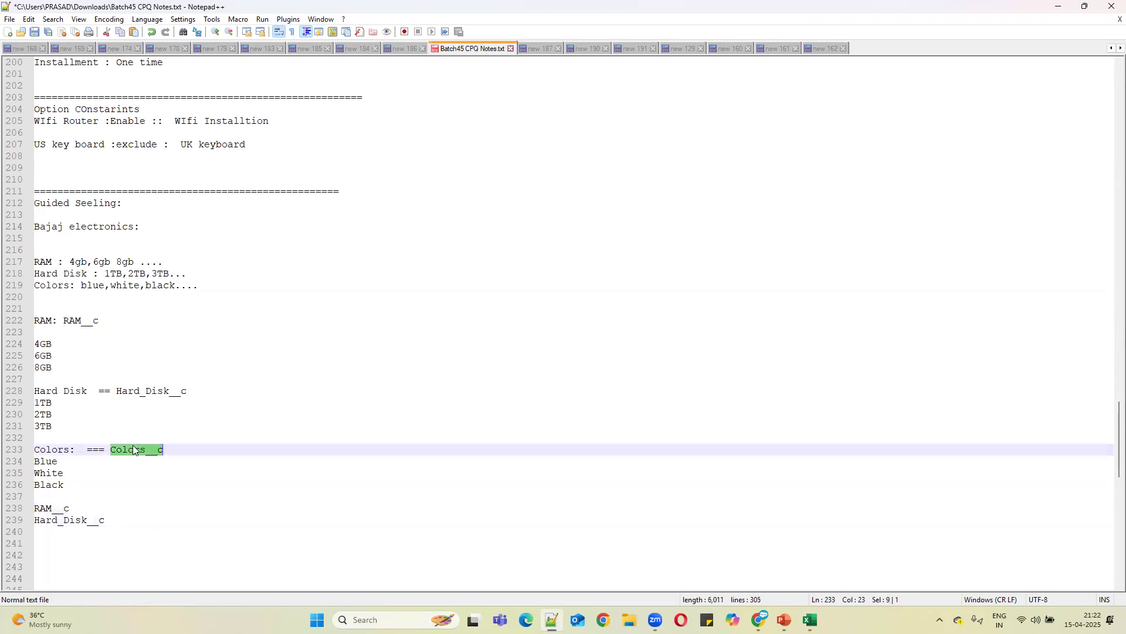
key("Return")
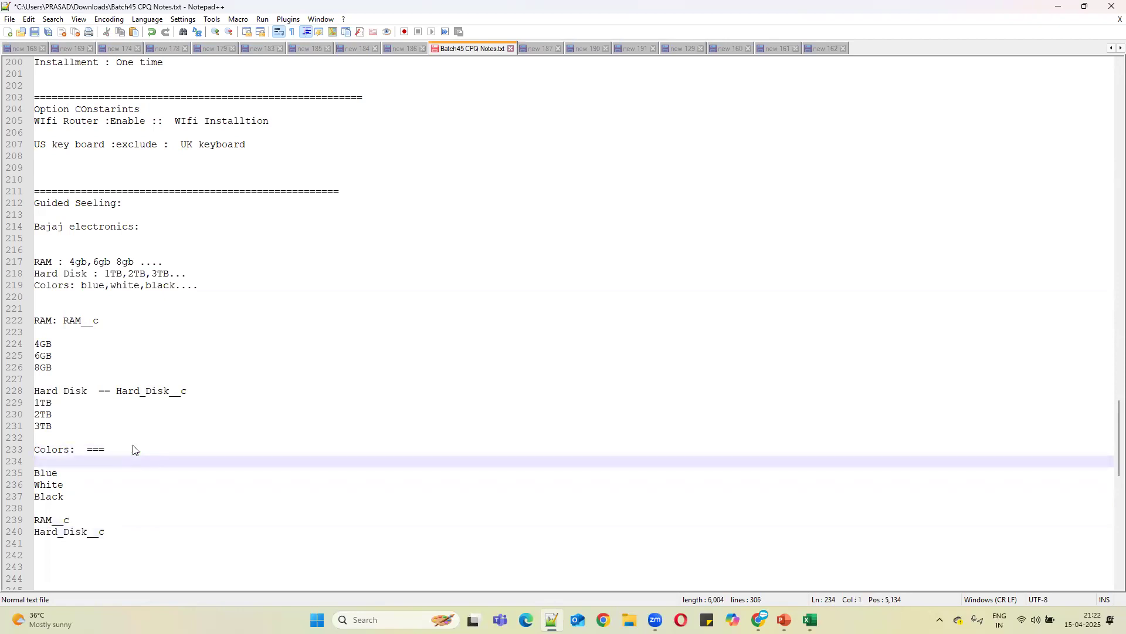
key("ctrl+z")
double_click(133, 450)
key("ctrl+c")
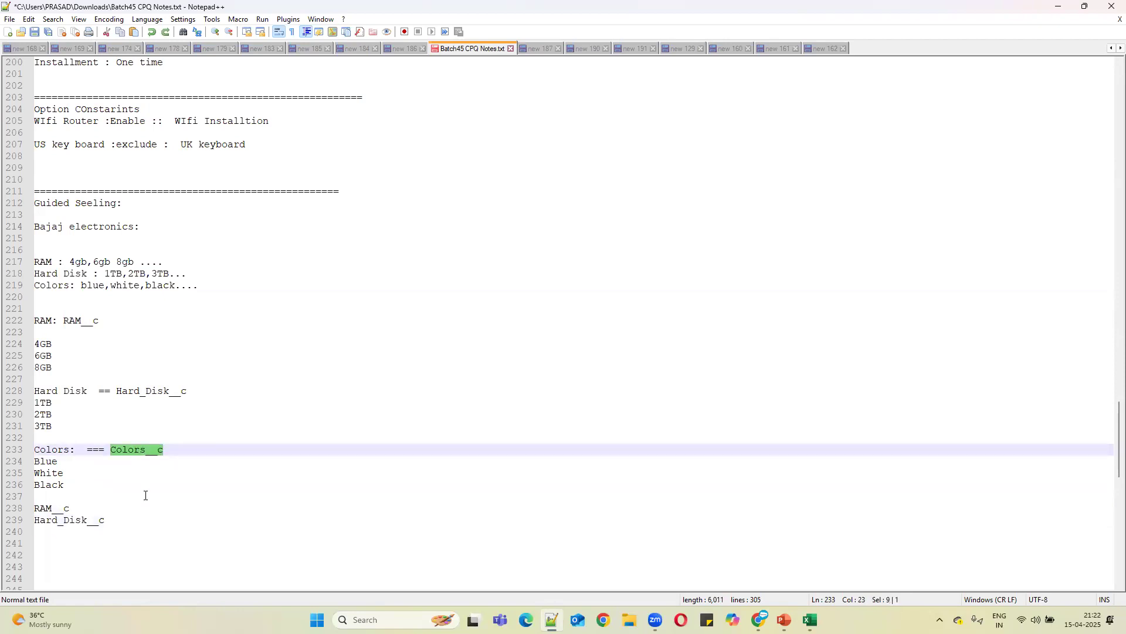
left_click(116, 520)
key("Return")
key("ctrl+v")
left_click_drag(105, 543, 34, 508)
key("ctrl+c")
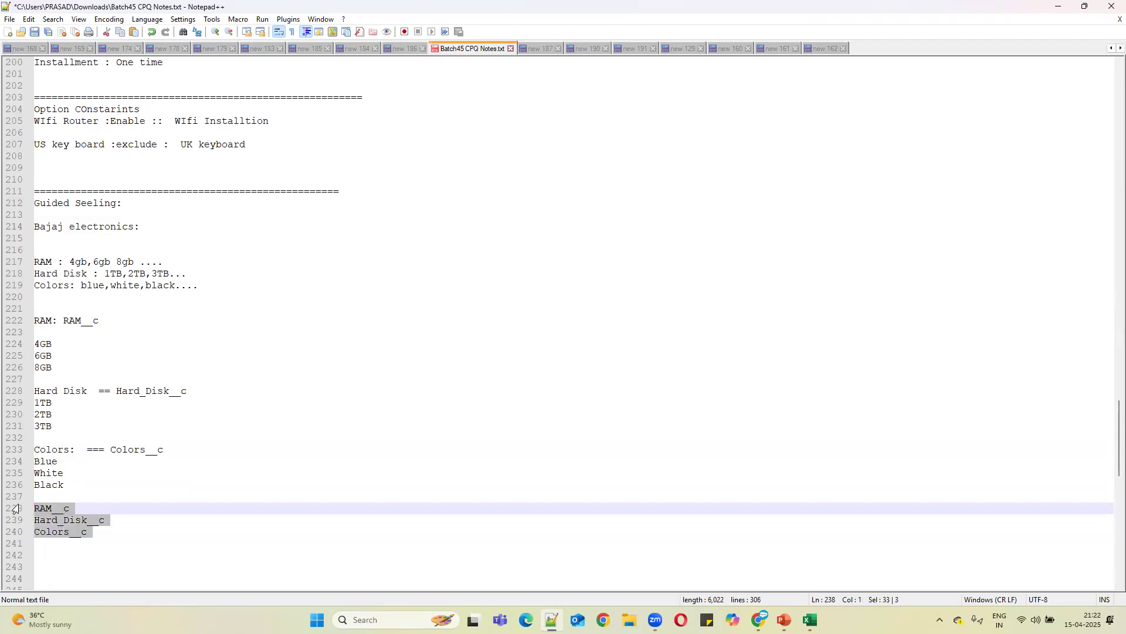
Switch to Salesforce and add the three copied API names as picklist values of Process Input's Product Field.
left_click(1059, 6)
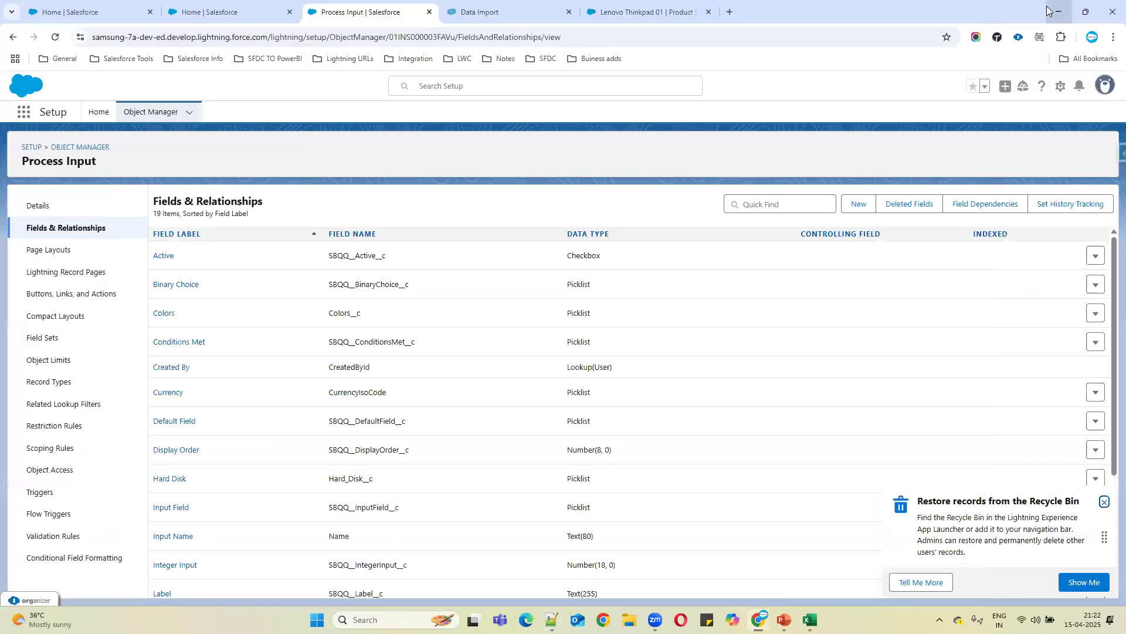
left_click(786, 206)
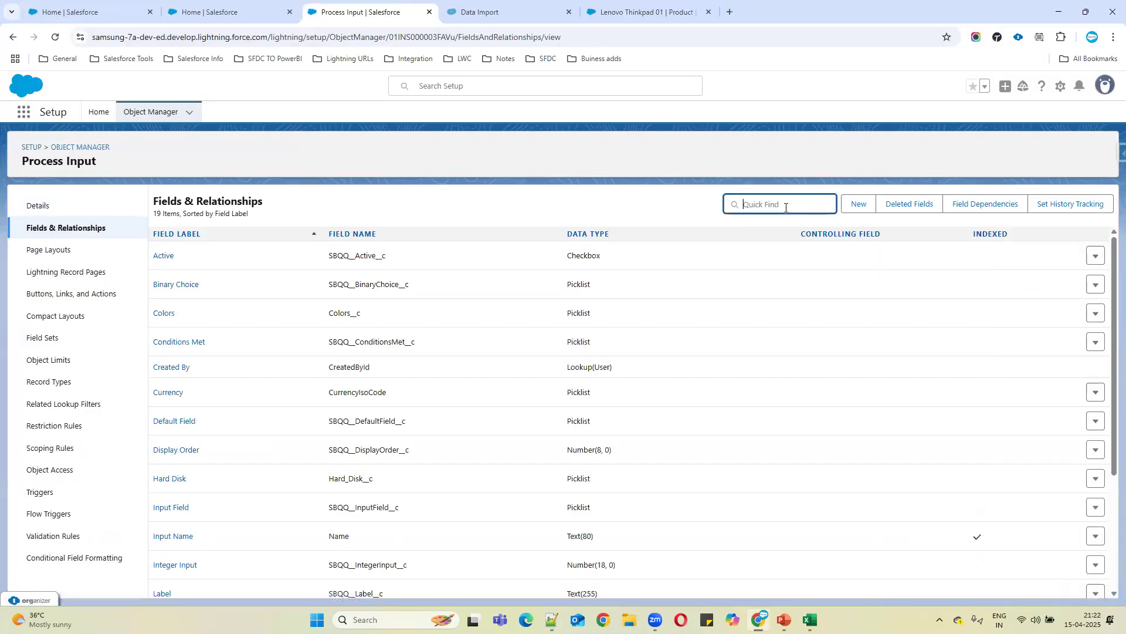
type("produ")
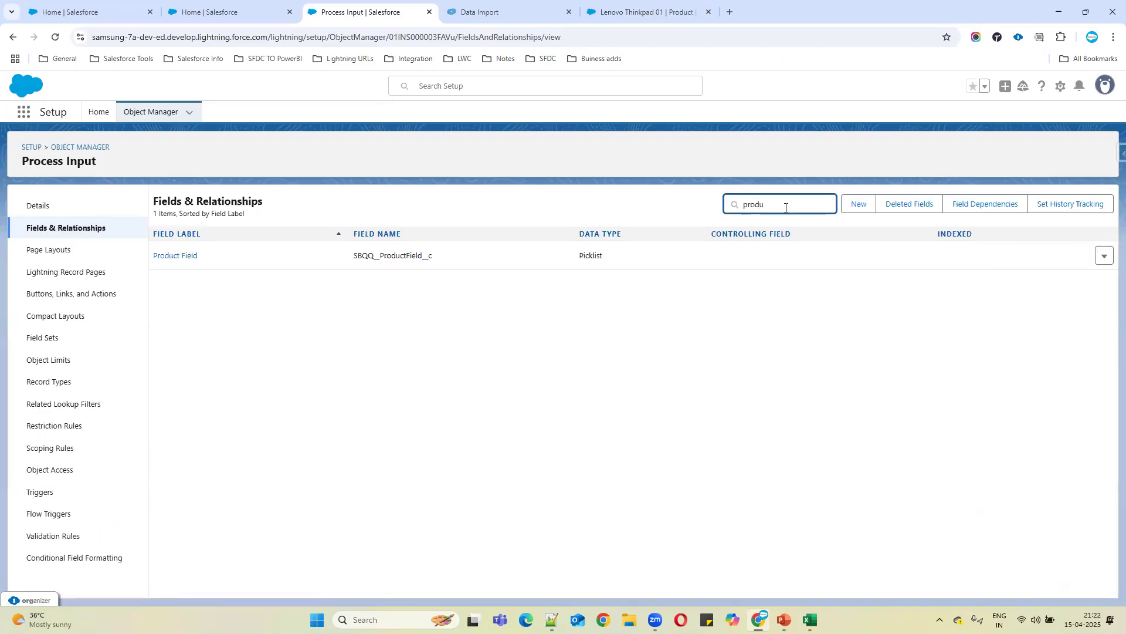
left_click(190, 256)
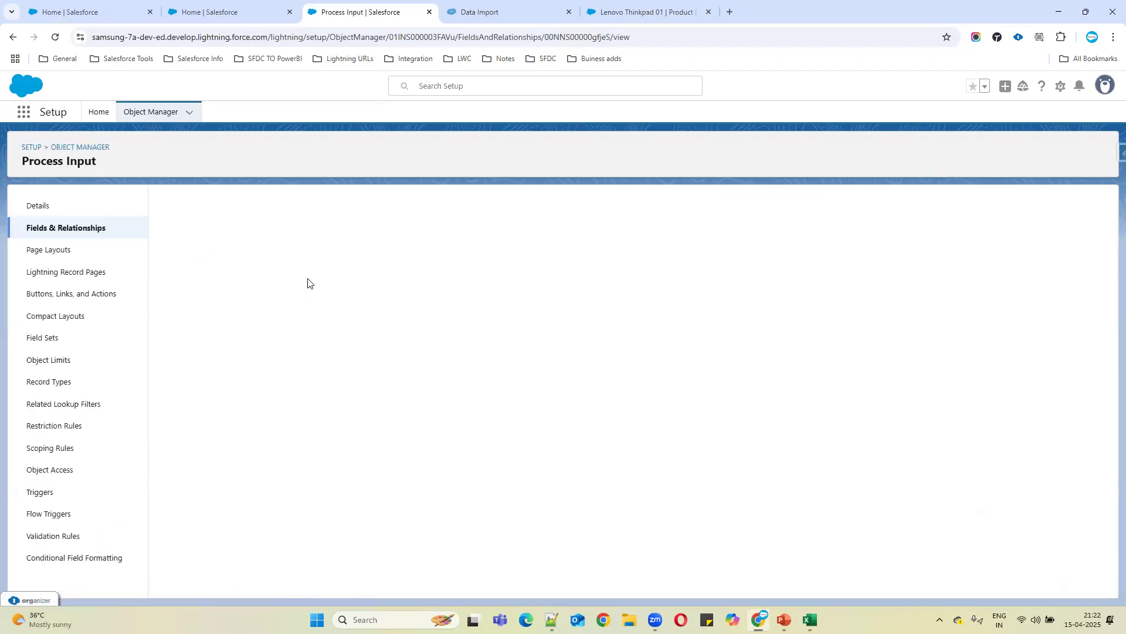
scroll(446, 368, "down", 6)
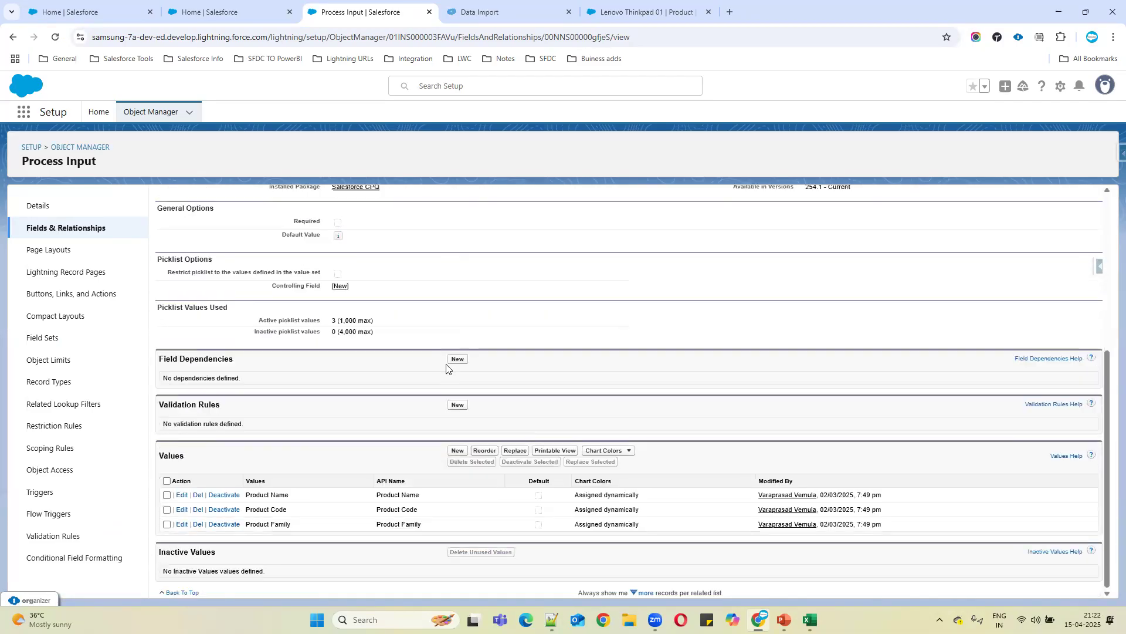
left_click(455, 450)
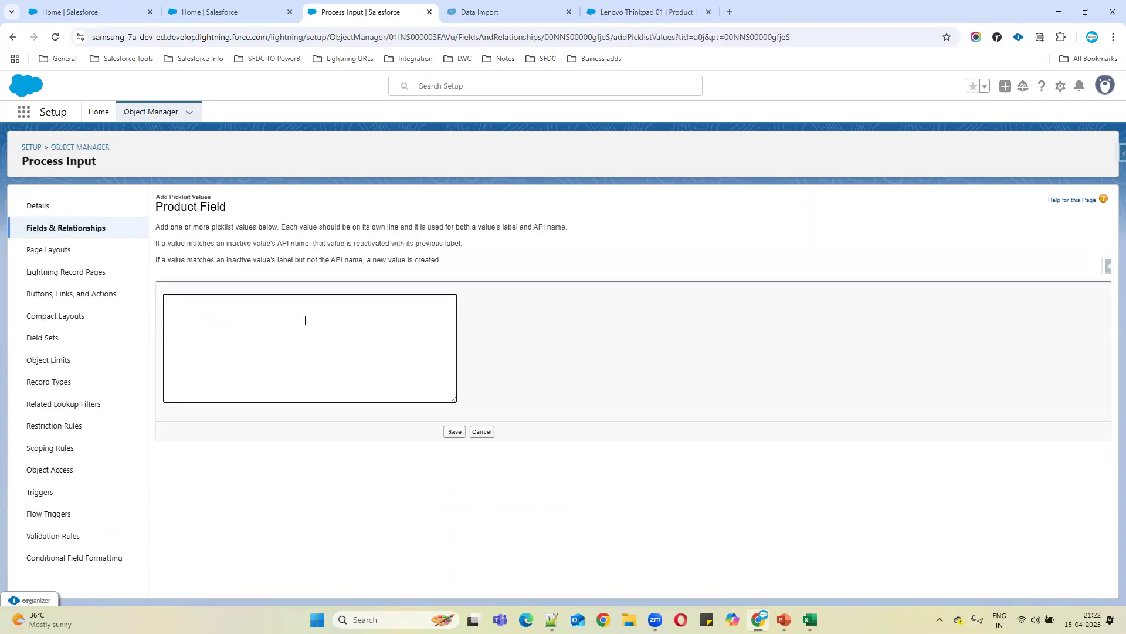
type("Prod_1 Prod_2 Prod_3")
left_click(455, 432)
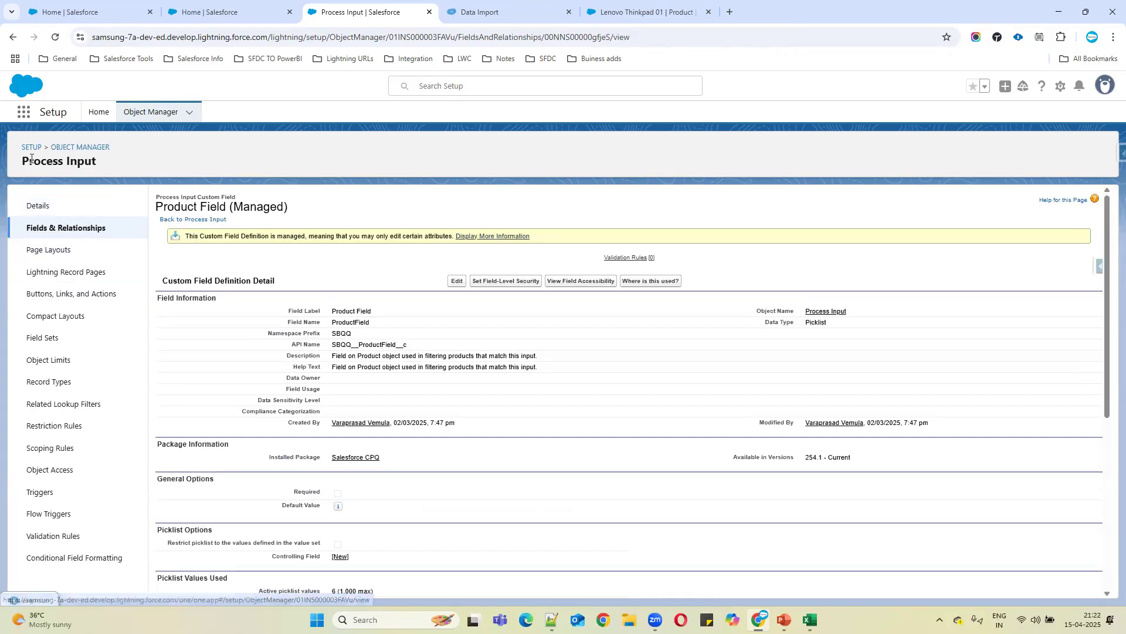
Add RAM__c, Hard_Disk__c and Colors__c as picklist values of Process Input's Input Field.
left_click(115, 228)
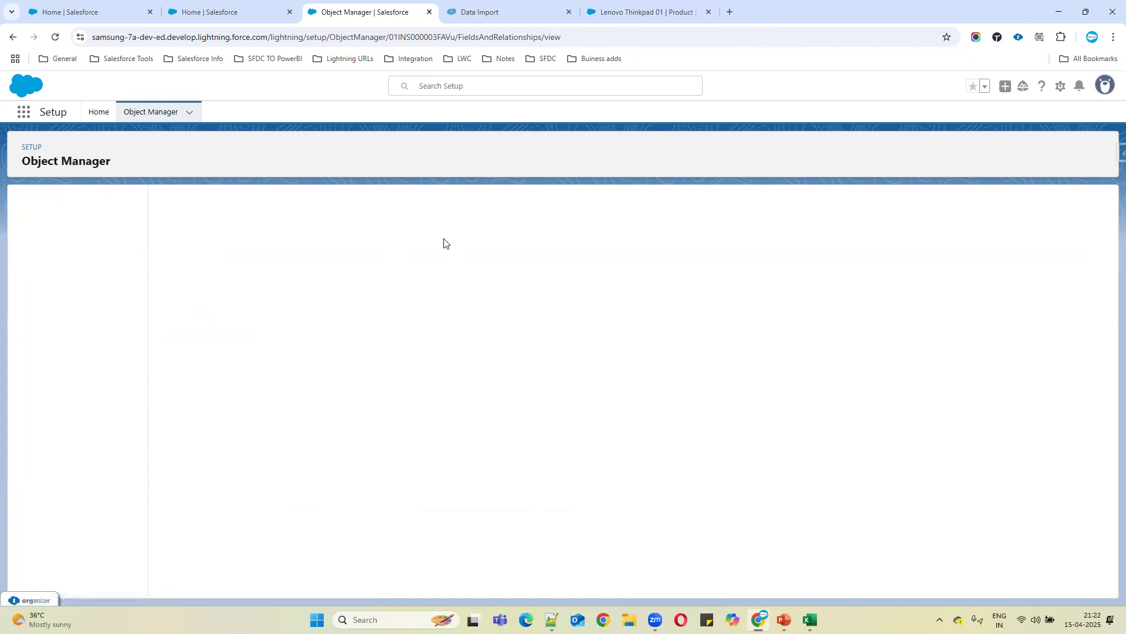
left_click(753, 205)
type("i")
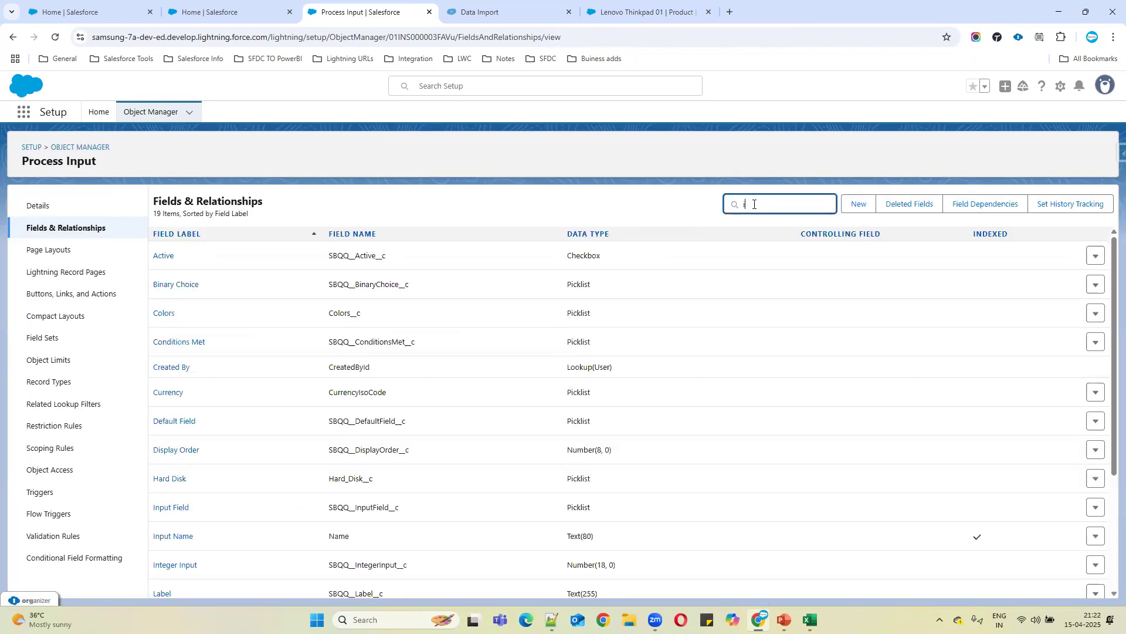
type("npu")
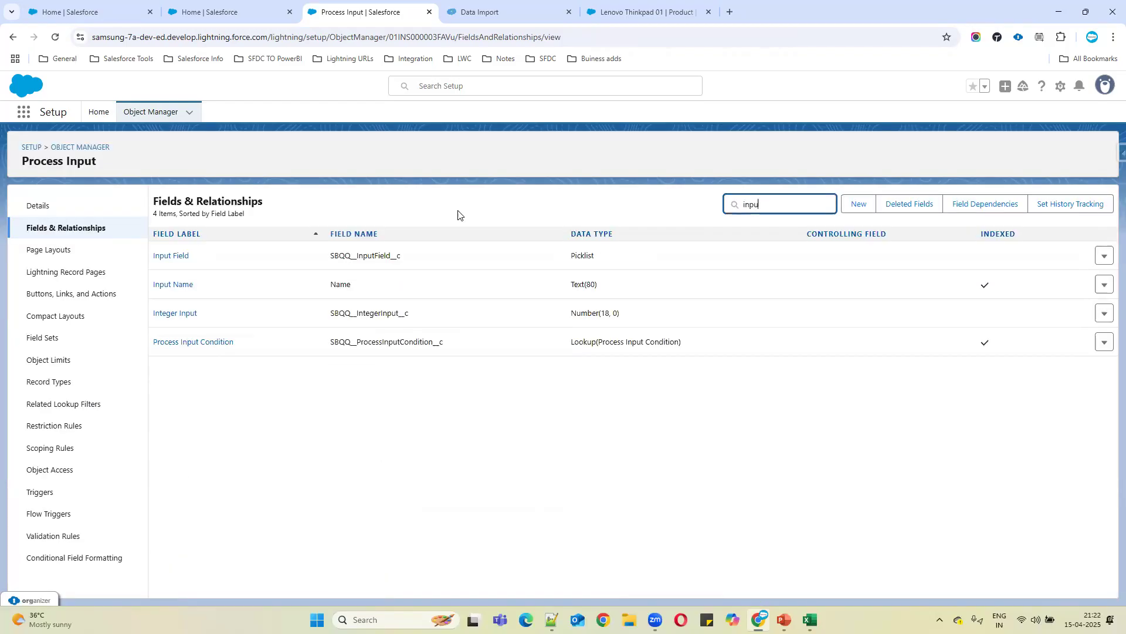
left_click(169, 255)
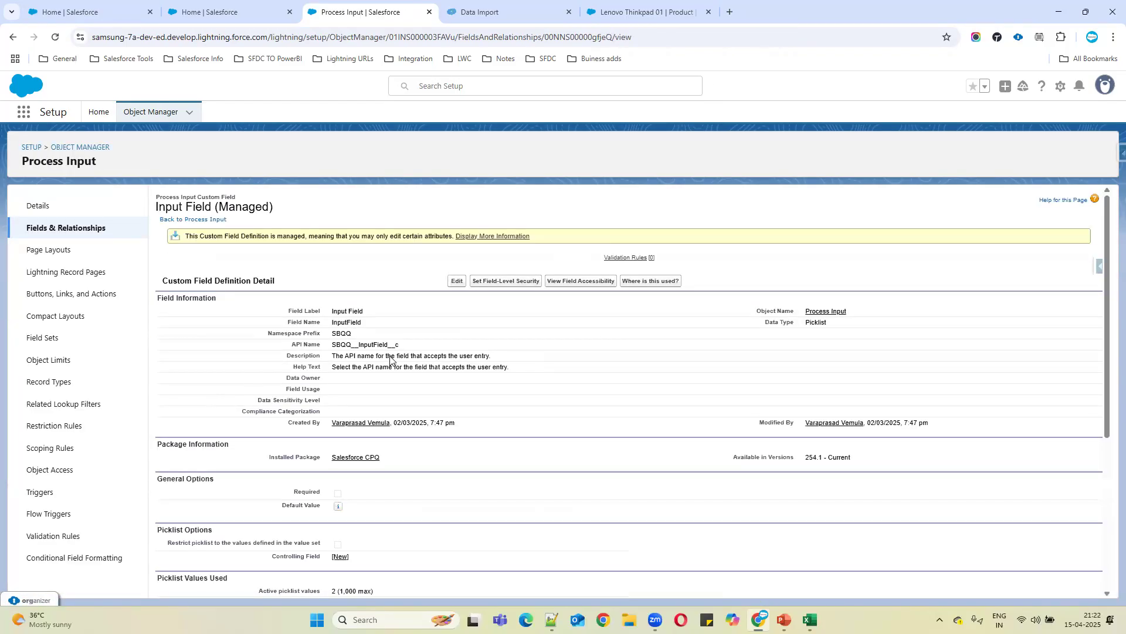
scroll(467, 478, "down", 5)
left_click(458, 465)
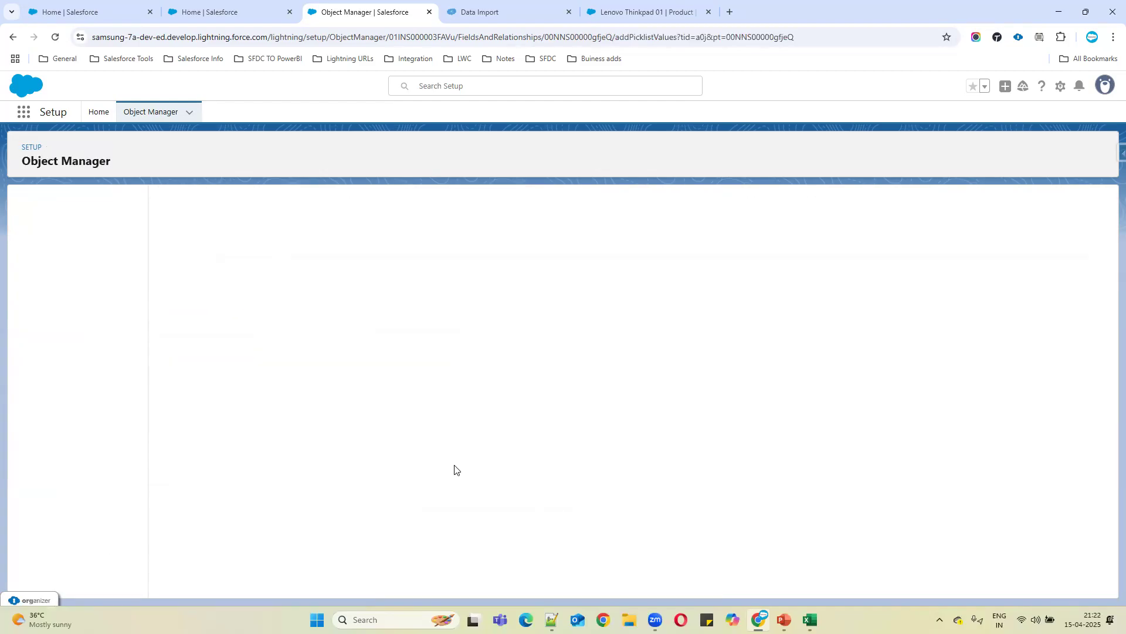
key("ctrl+v")
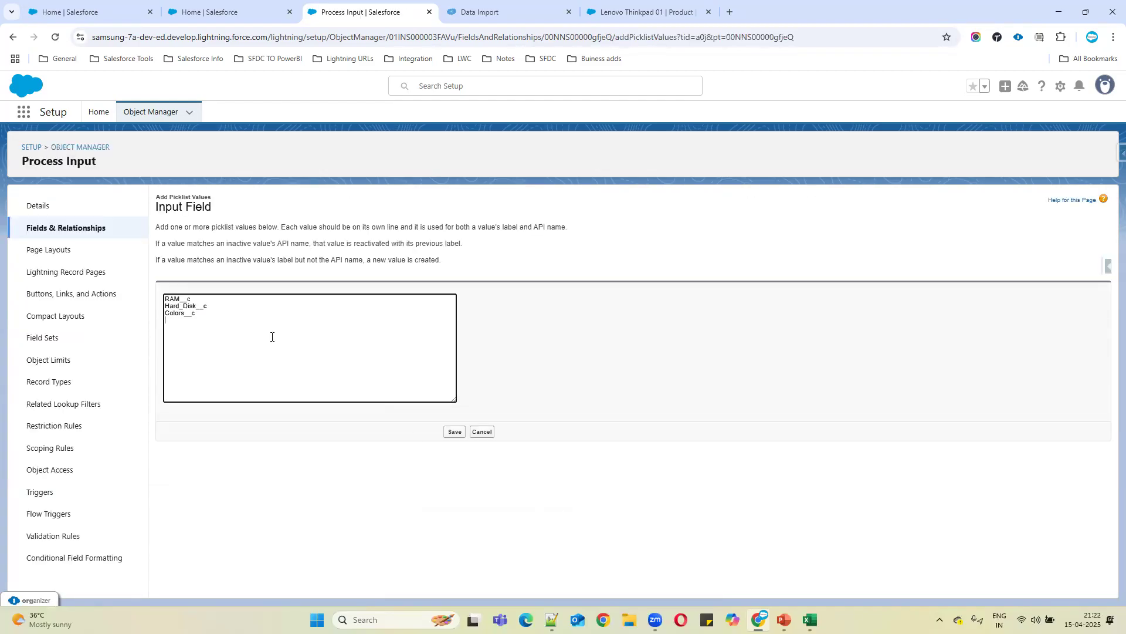
left_click(456, 433)
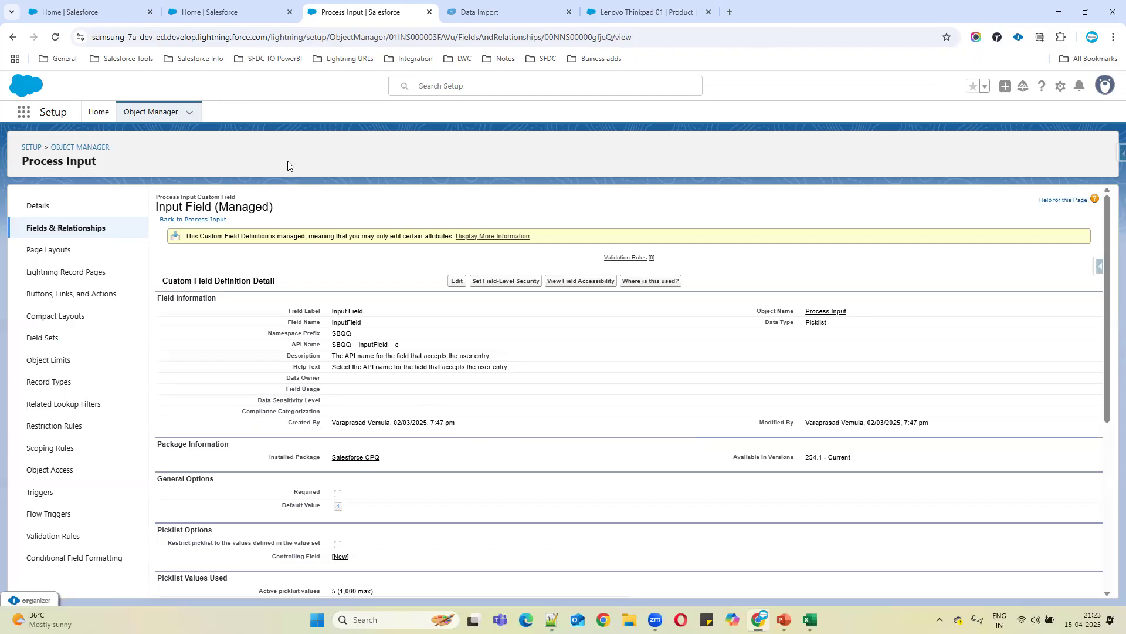
Open the Quote Processes list in the Salesforce CPQ app.
left_click(218, 17)
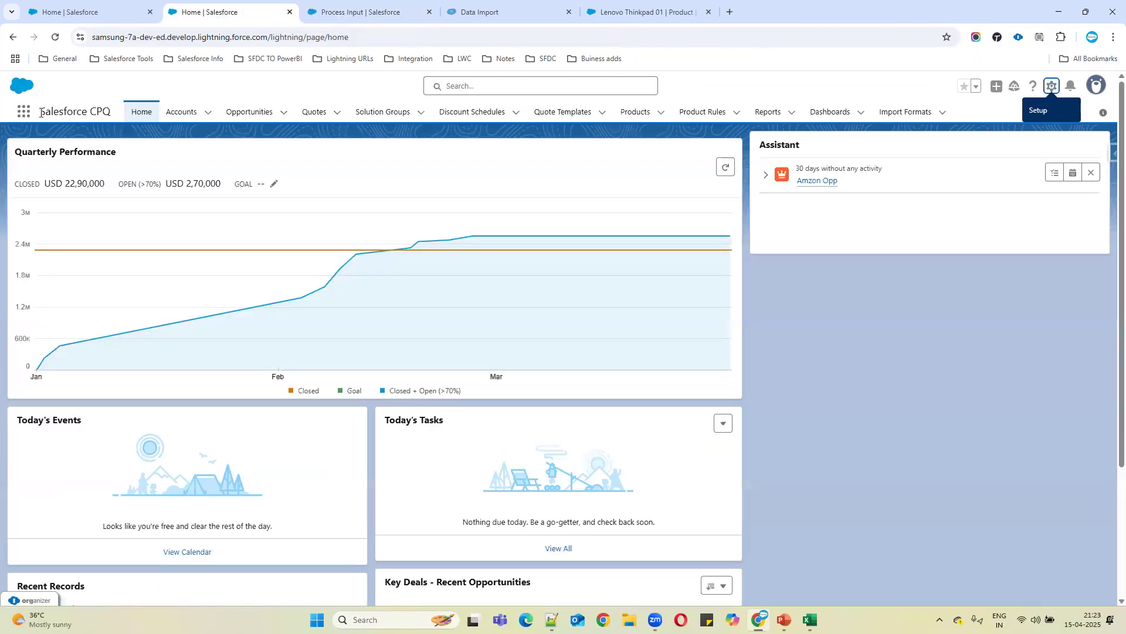
left_click(23, 112)
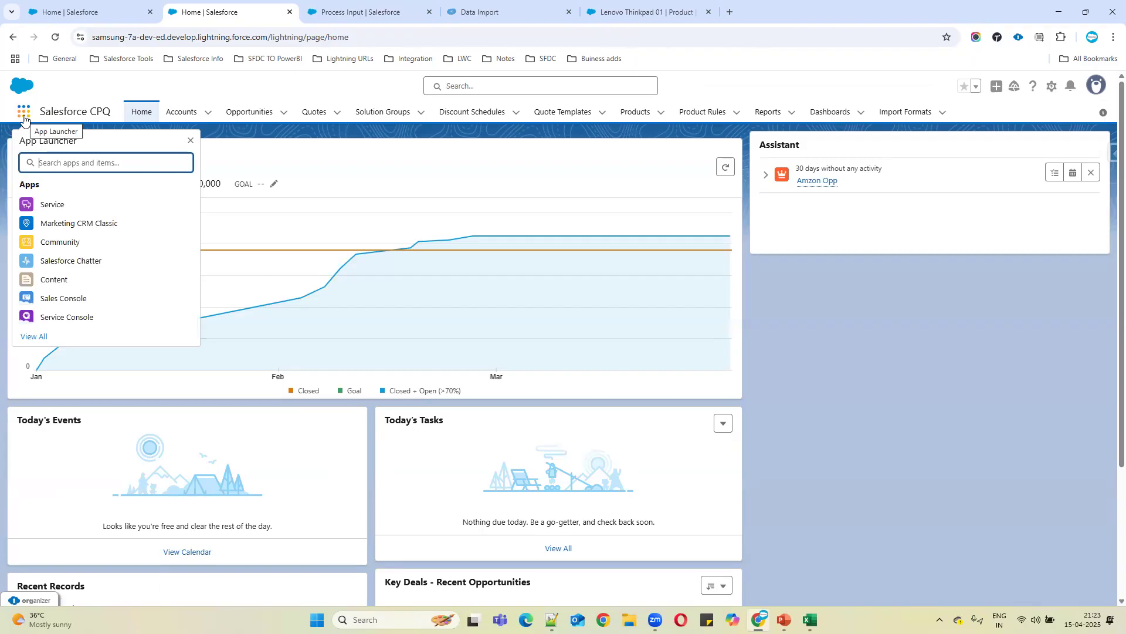
type("QUote")
left_click(35, 240)
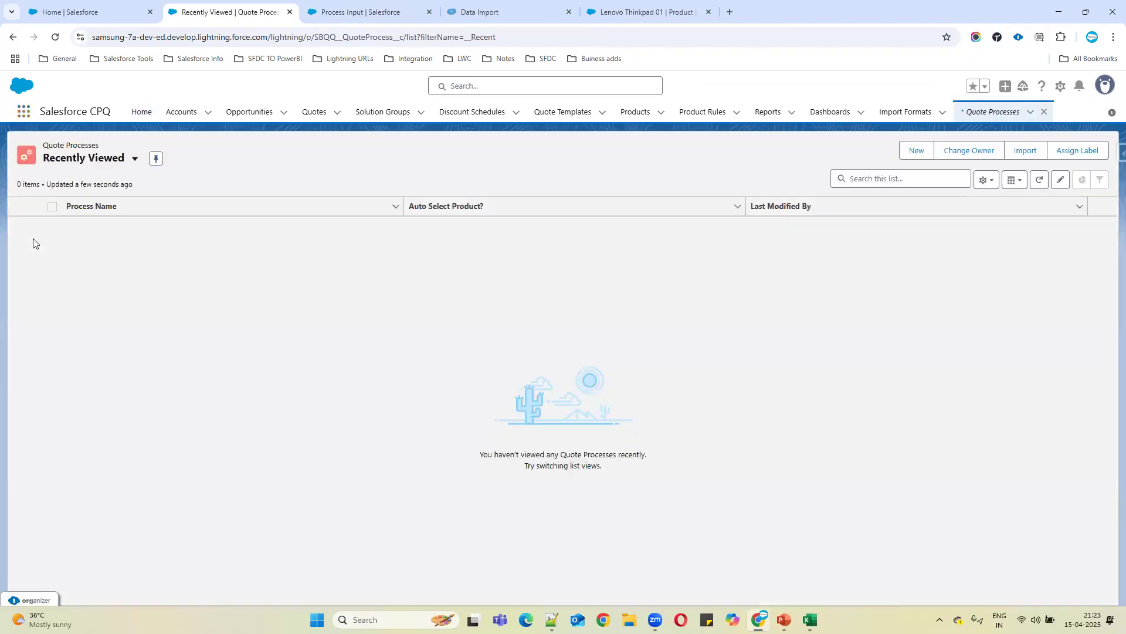
Create a quote process named "Laptop Process guided selling demo", keeping the other settings at their defaults.
left_click(924, 152)
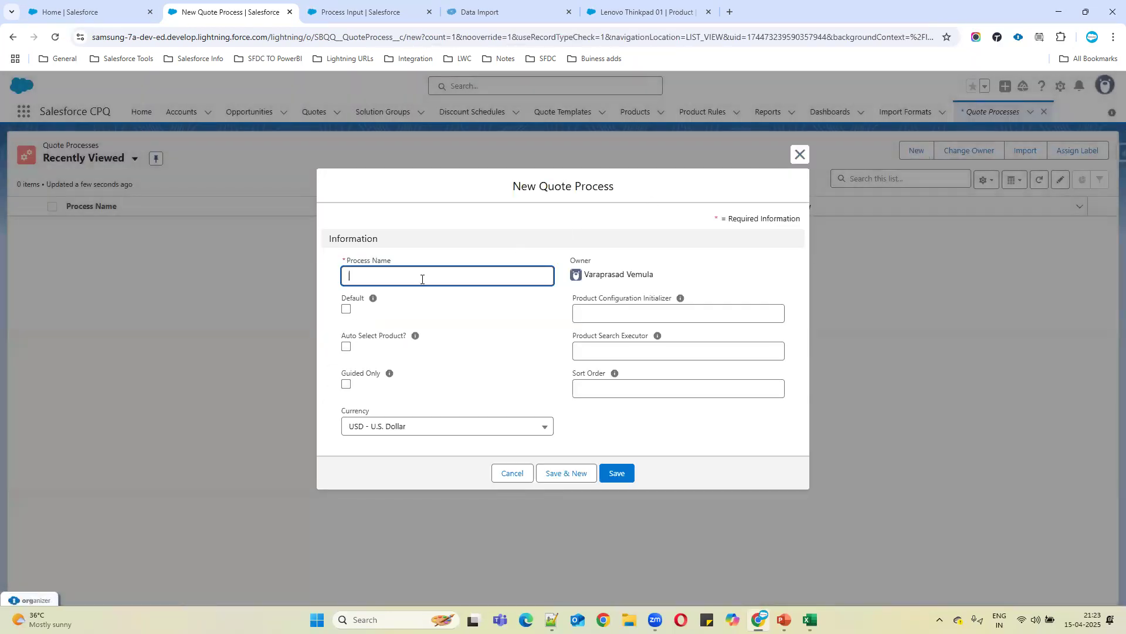
type("G")
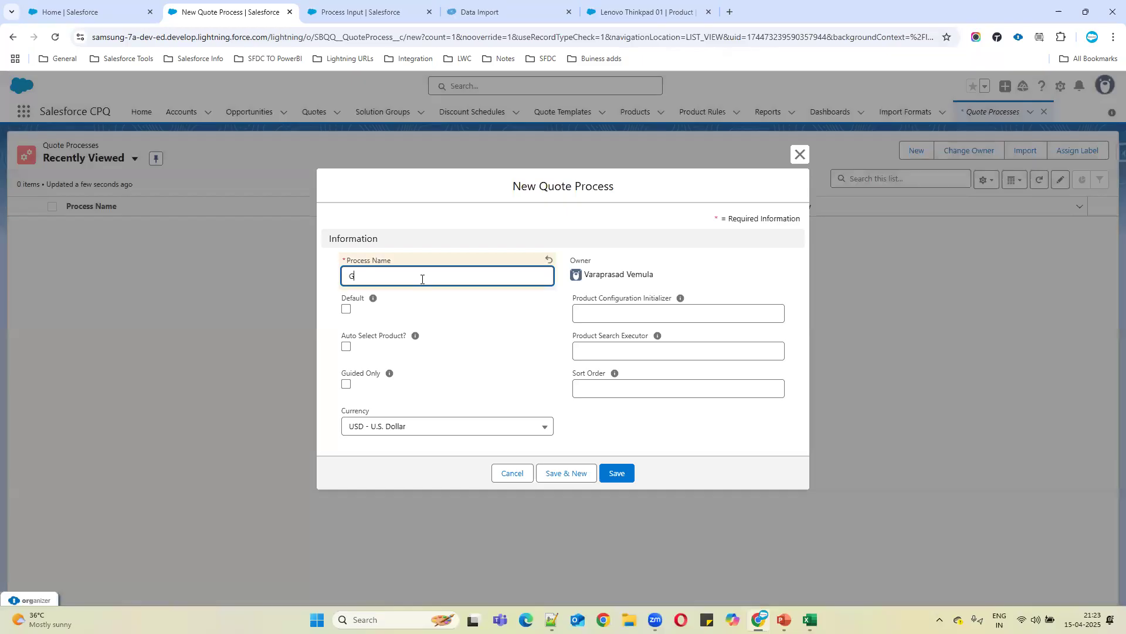
type("uided")
key("BackSpace")
key("BackSpace")
key("BackSpace")
key("BackSpace")
type("Laptop Process guided selling demo")
left_click(476, 312)
left_click_drag(346, 277, 472, 277)
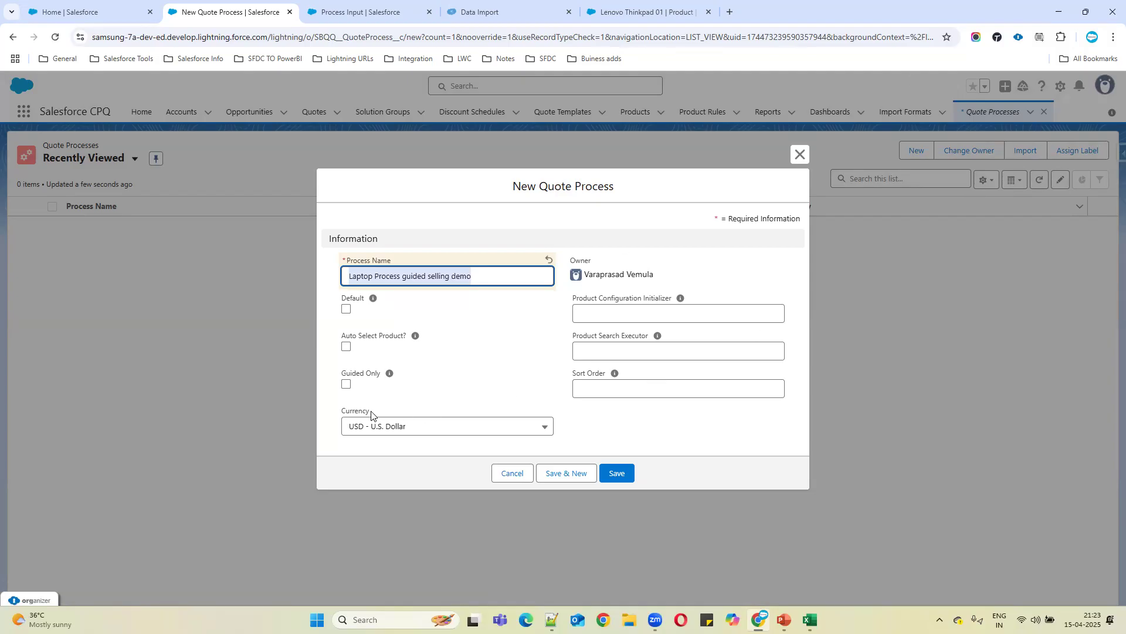
left_click(616, 474)
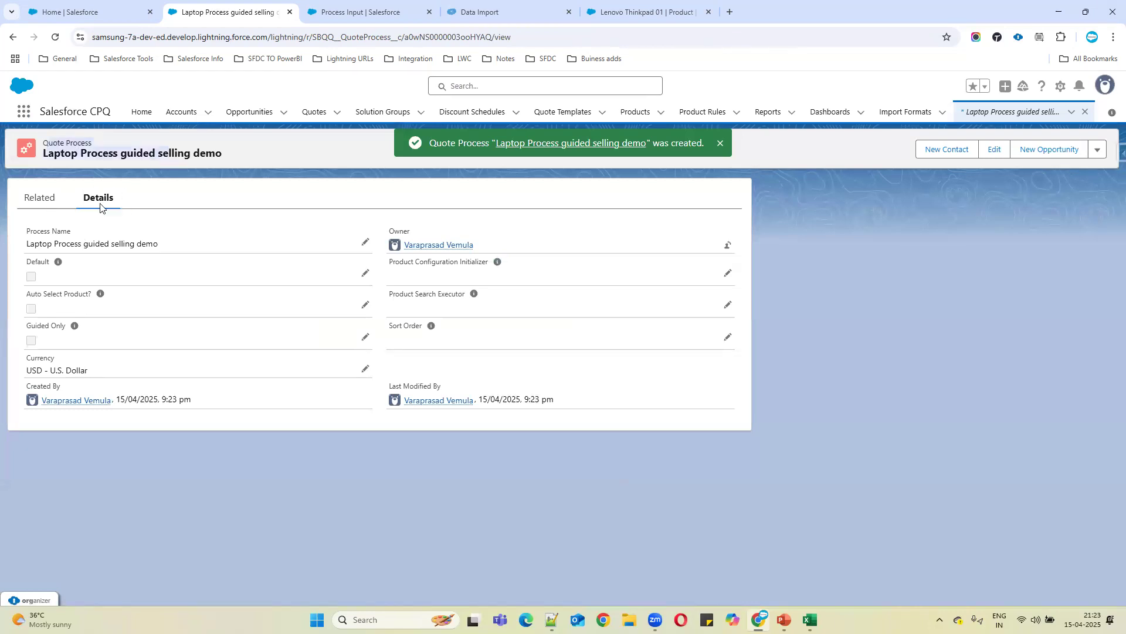
Start a new process input under the laptop quote process and name it "Laptop Ram".
left_click(41, 199)
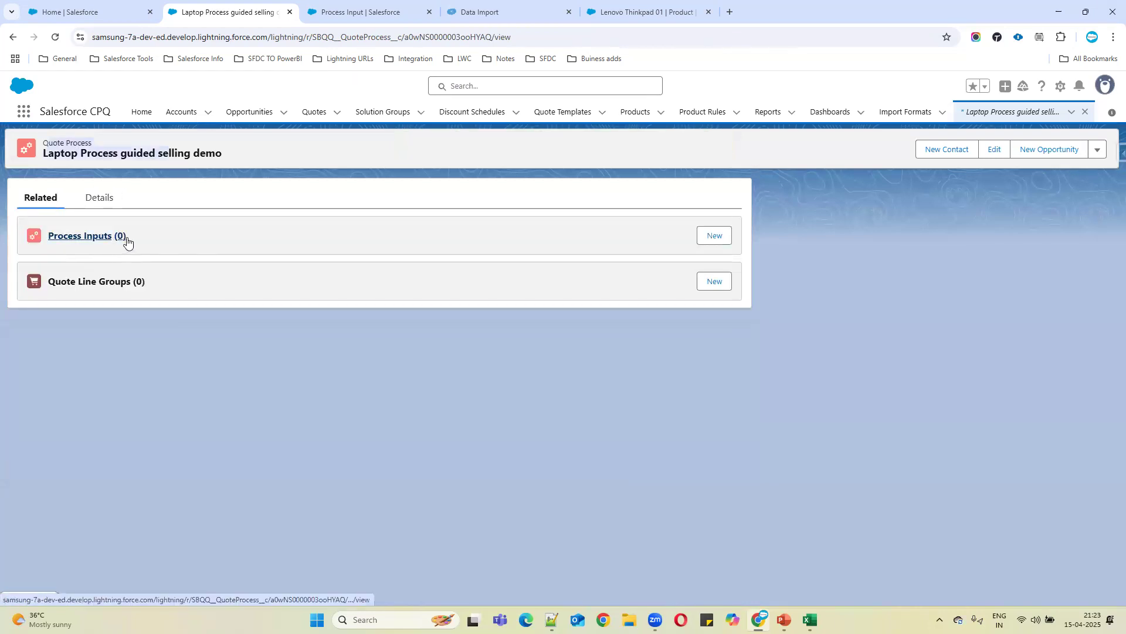
left_click(715, 236)
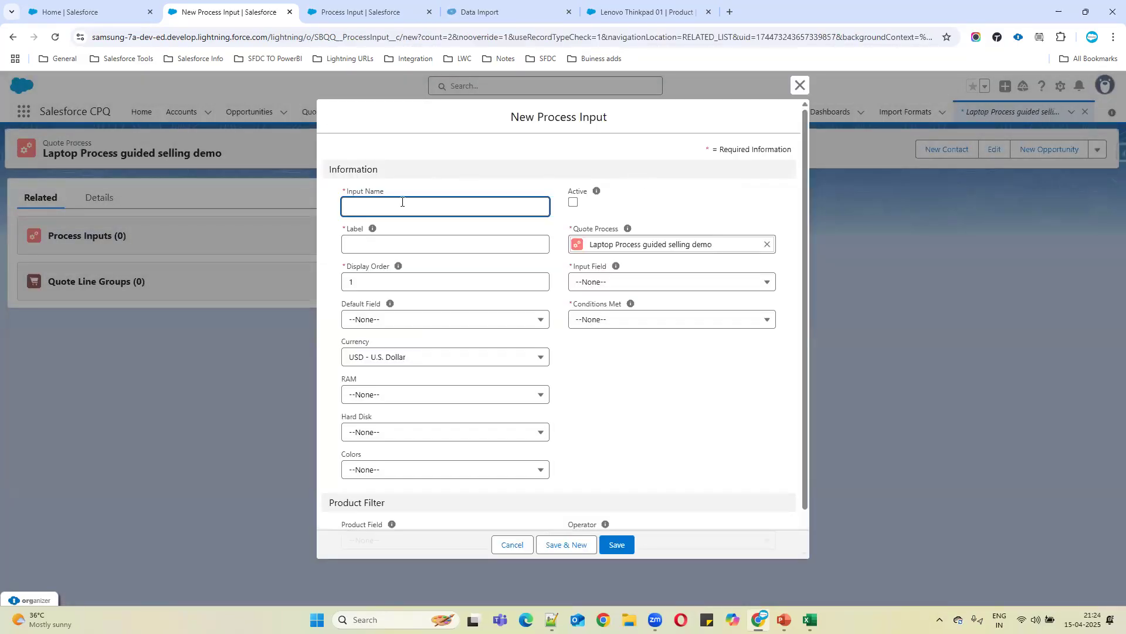
left_click(552, 620)
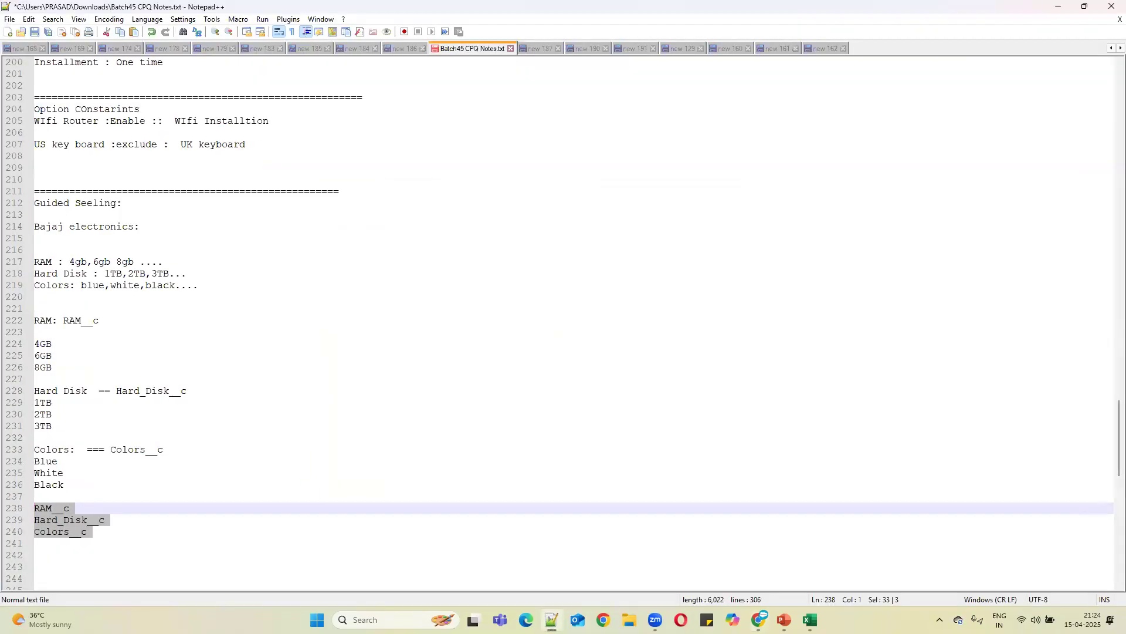
left_click(552, 620)
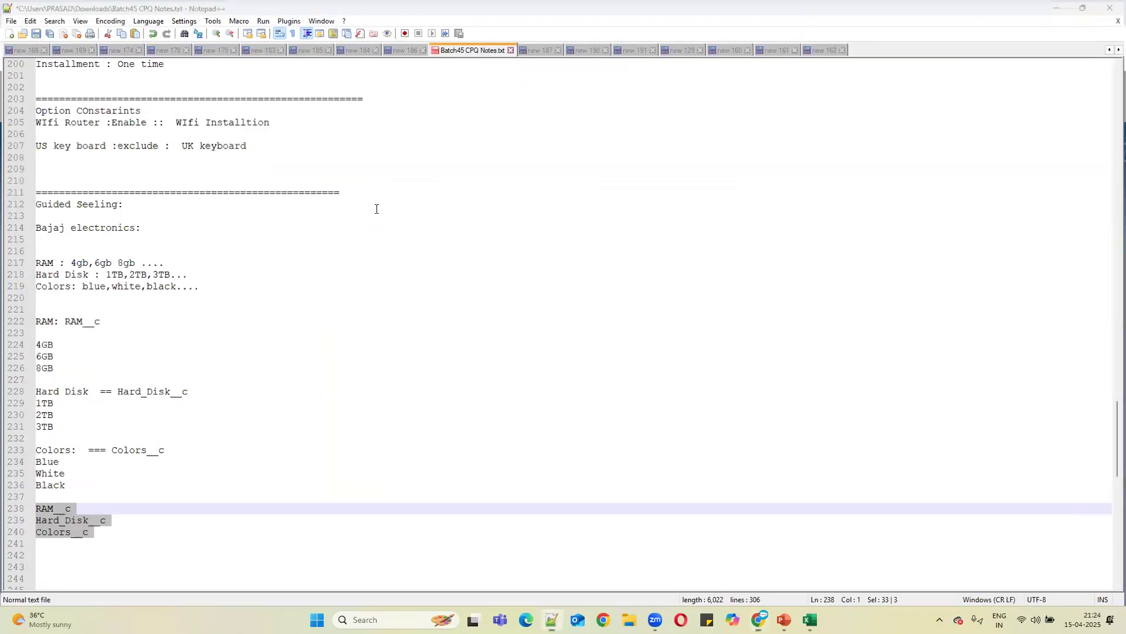
type("Laptop Ram")
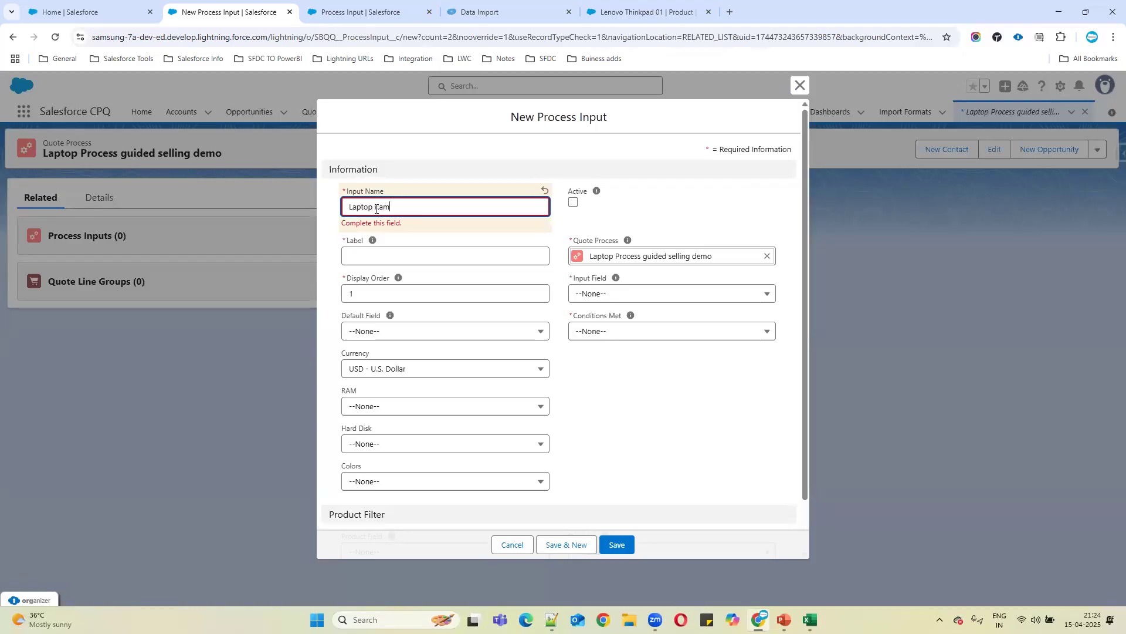
Label the process input "What is the RAM you are looking for?" and make it active, keeping the default display order.
left_click(373, 261)
type("WHcih")
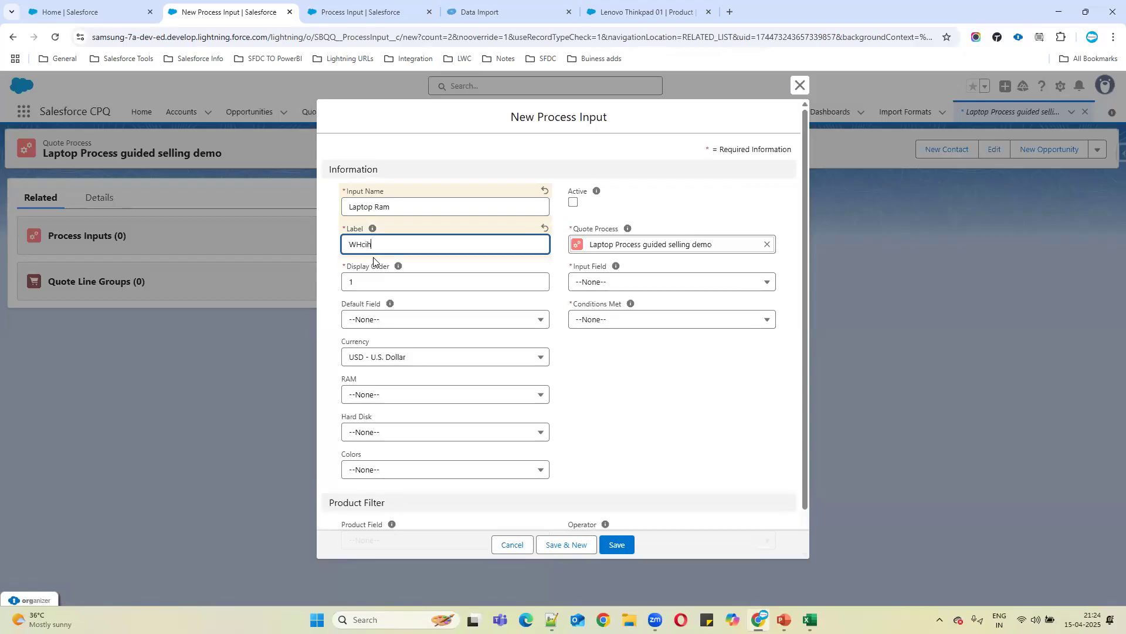
key("BackSpace")
key("BackSpace")
key("BackSpace")
key("BackSpace")
type("hat is the RAM you are look")
left_click(450, 246)
type("ing")
left_click_drag(347, 245, 482, 244)
left_click(482, 244)
left_click(573, 202)
left_click(344, 276)
left_click_drag(344, 274, 438, 273)
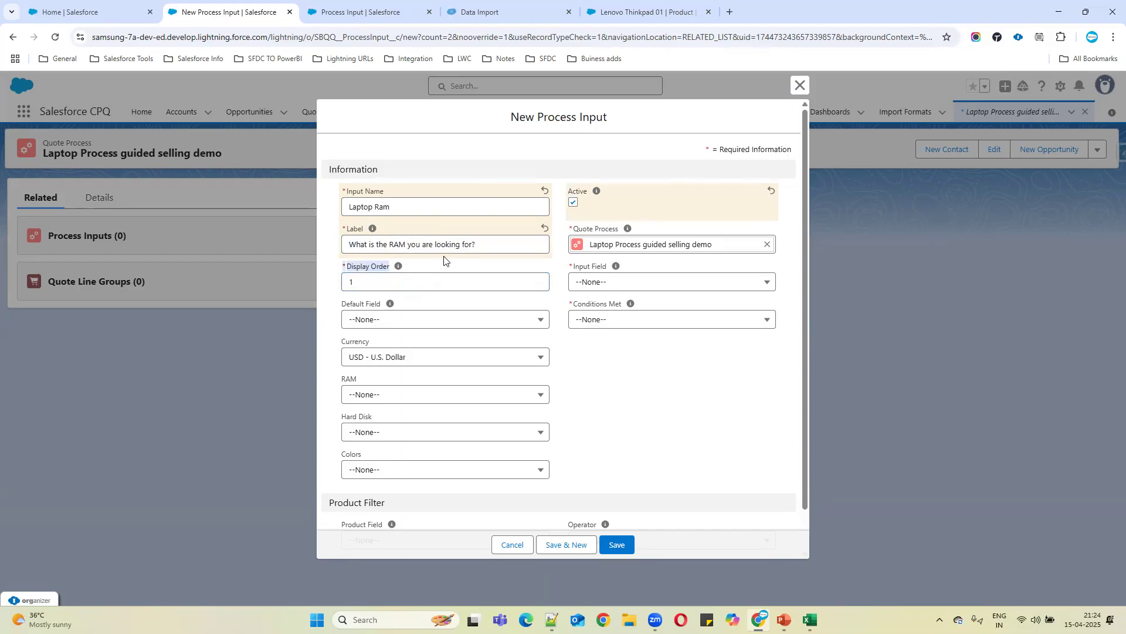
left_click_drag(493, 243, 336, 245)
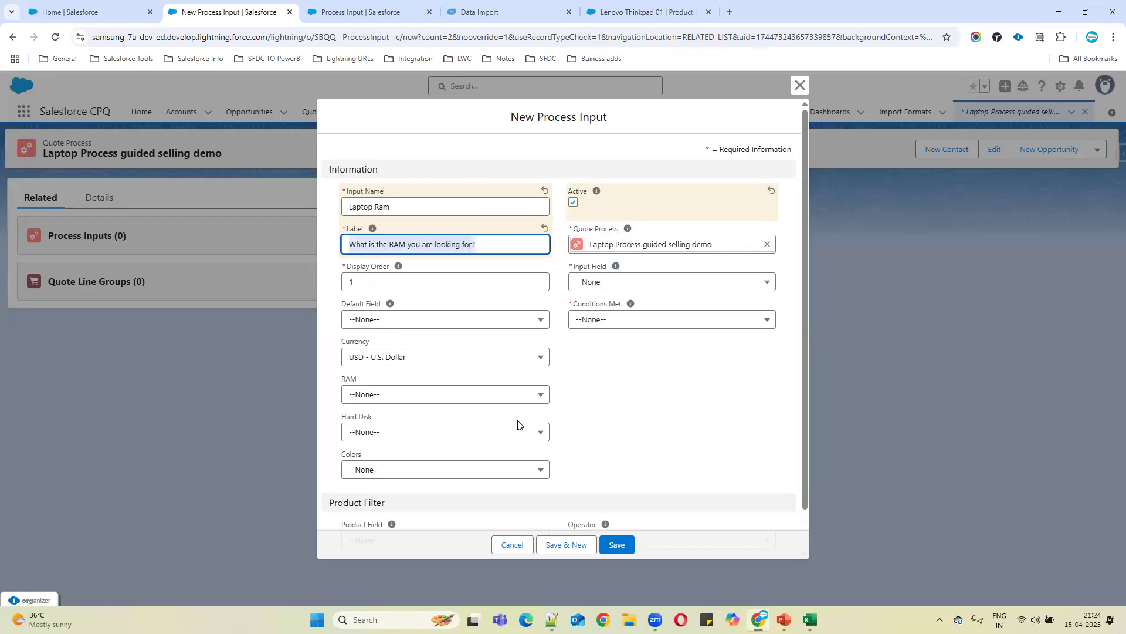
Set the process input's product filter to the RAM__c product field with the equals operator.
scroll(532, 359, "down", 1)
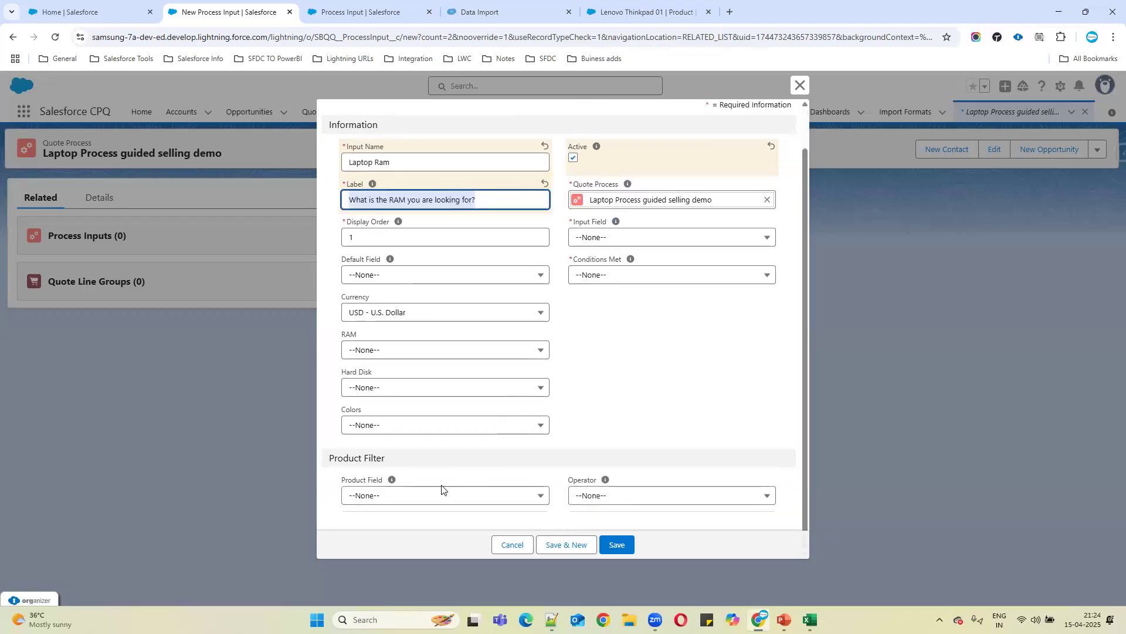
left_click(428, 499)
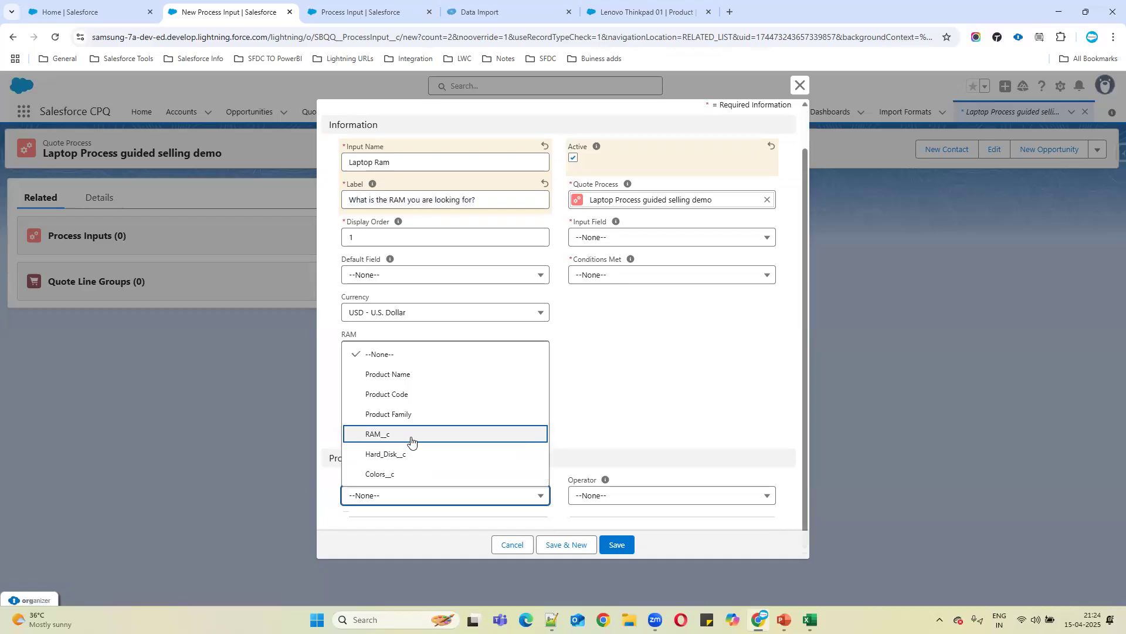
left_click(414, 437)
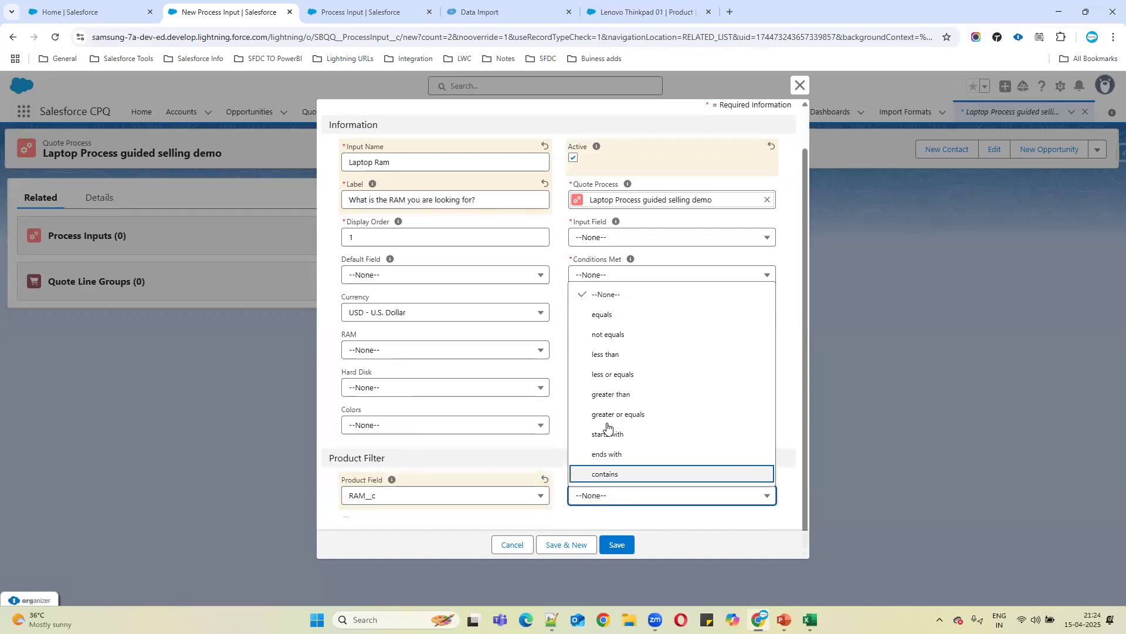
left_click(623, 314)
Set Input Field to RAM__c and Conditions Met to All, save the RAM input and start another process input.
left_click(607, 238)
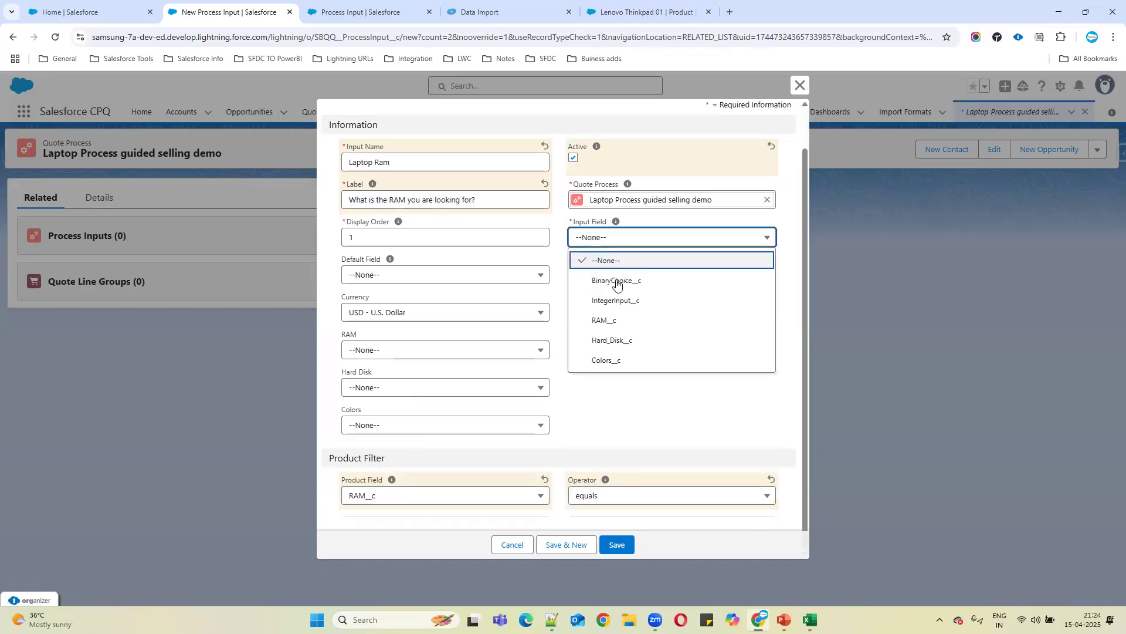
left_click(618, 321)
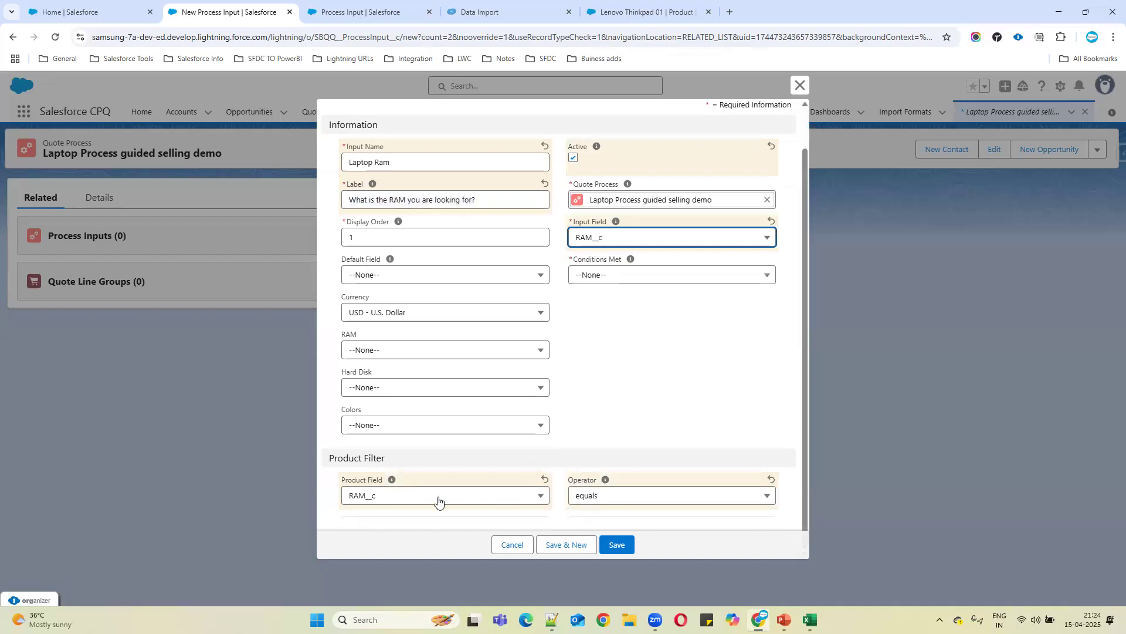
left_click(639, 277)
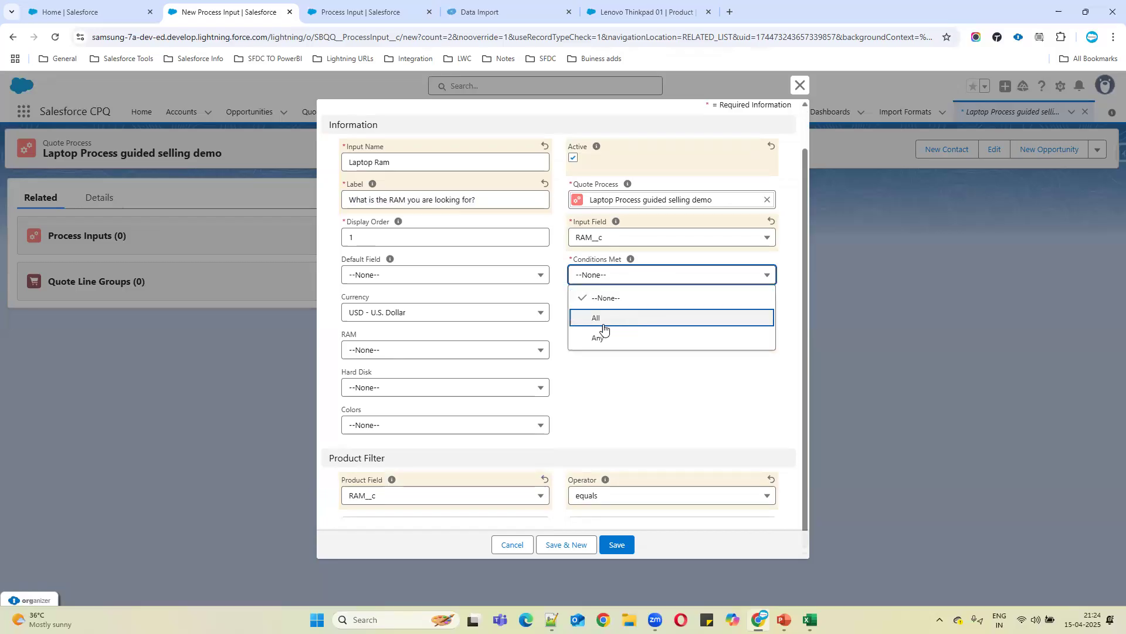
left_click(628, 318)
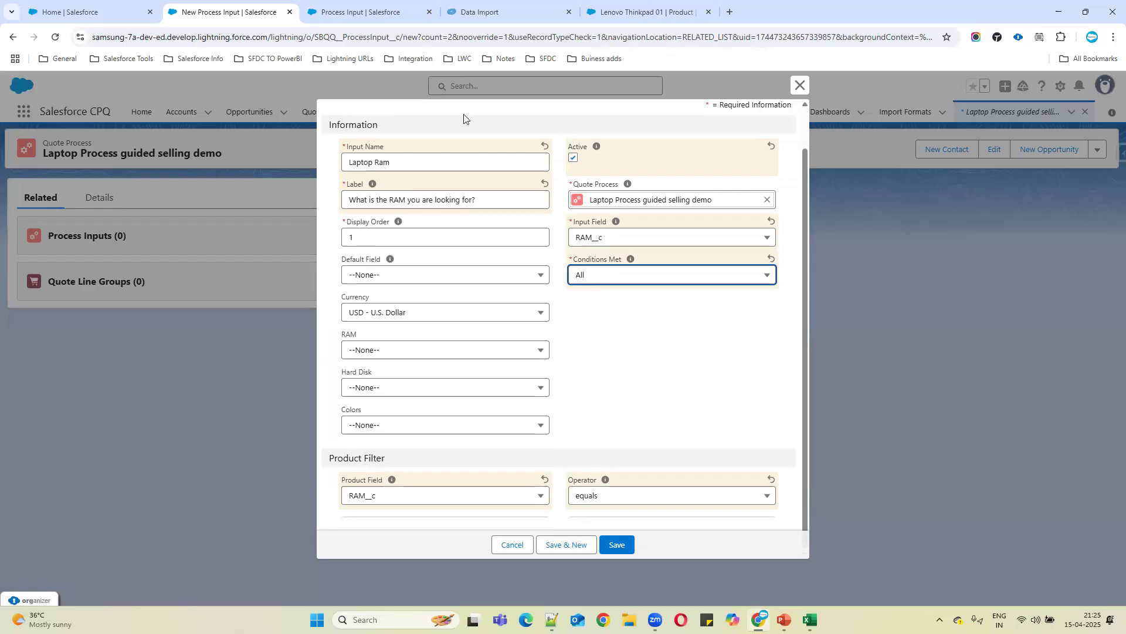
left_click(567, 545)
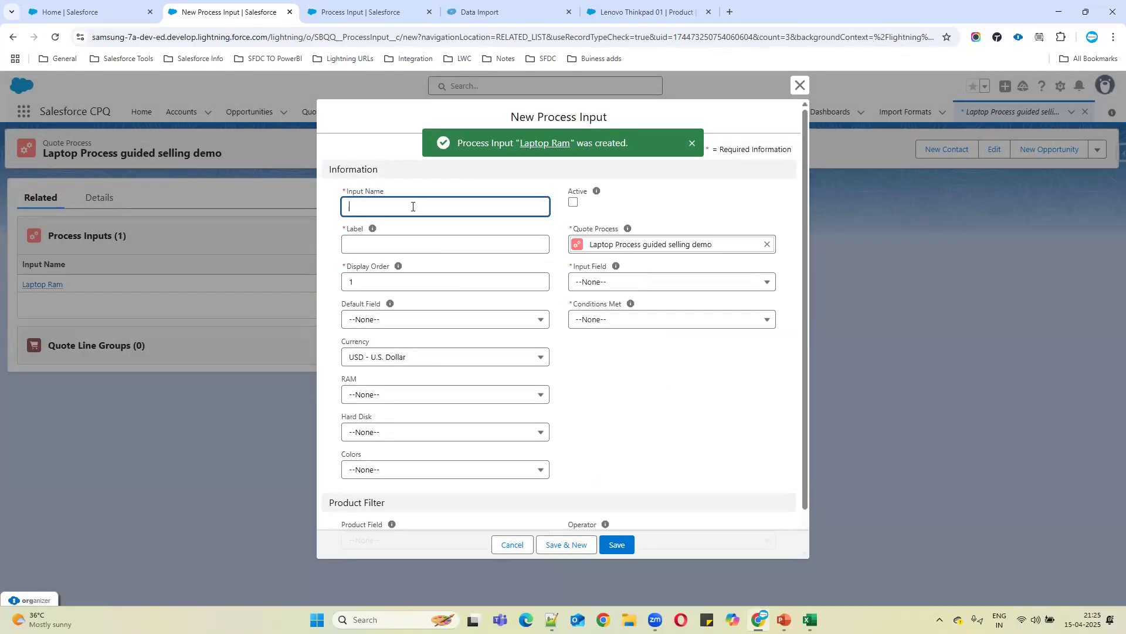
Name the second process input "Laptop HadrDisk" and make it active.
type("Lapt")
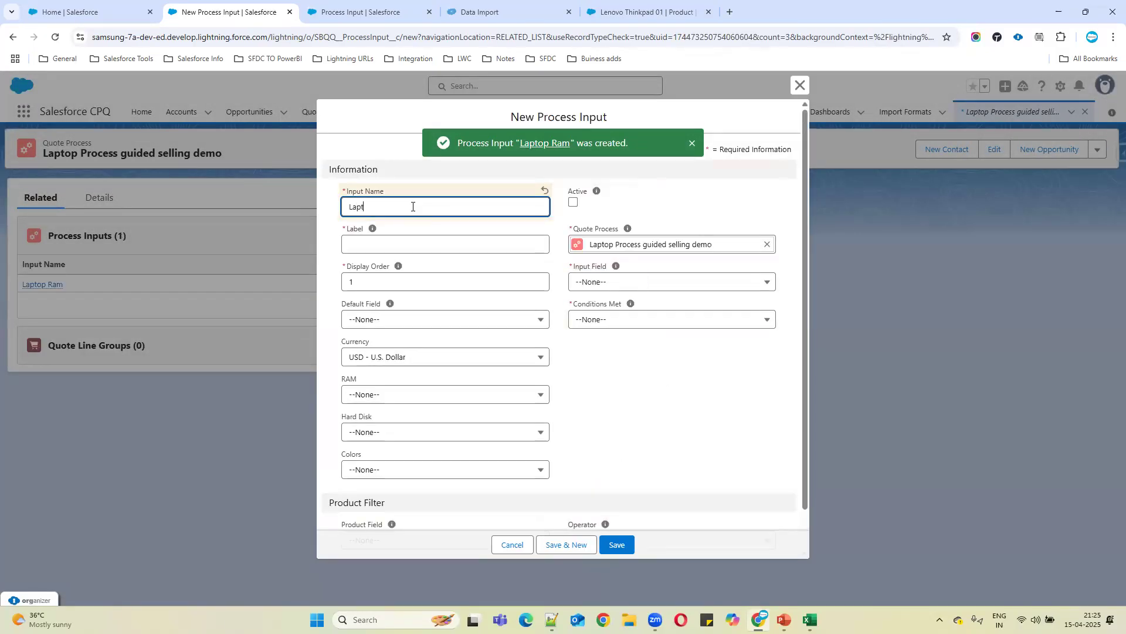
type("op HadrDisk")
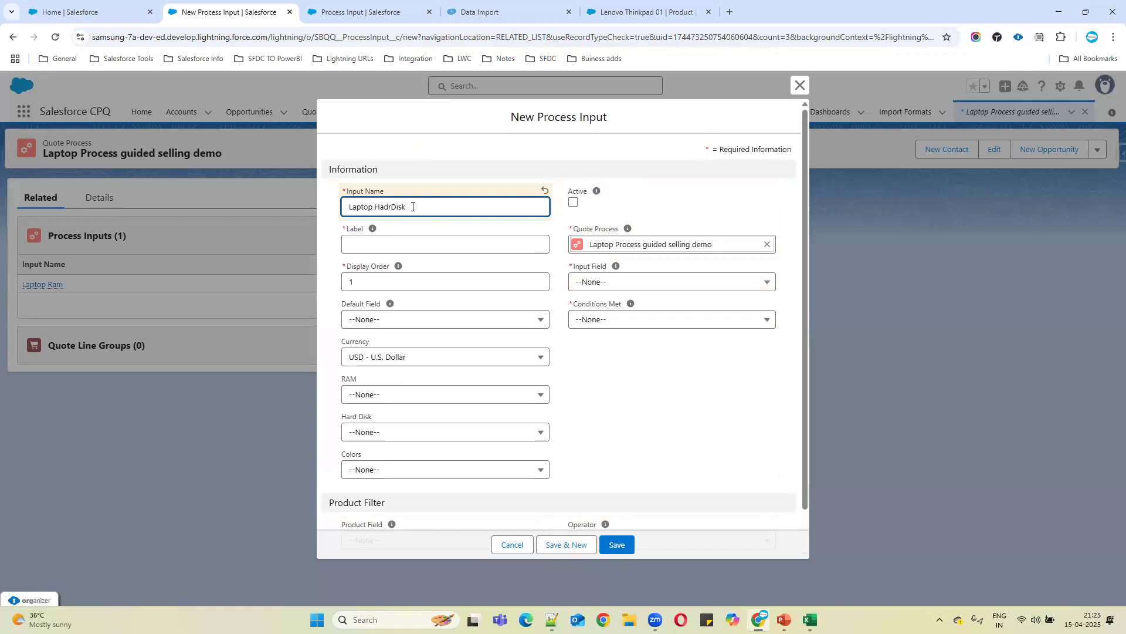
left_click(573, 201)
Label the process input "What is the Harddisk size you are looking for?" and set its display order to 2.
left_click(442, 248)
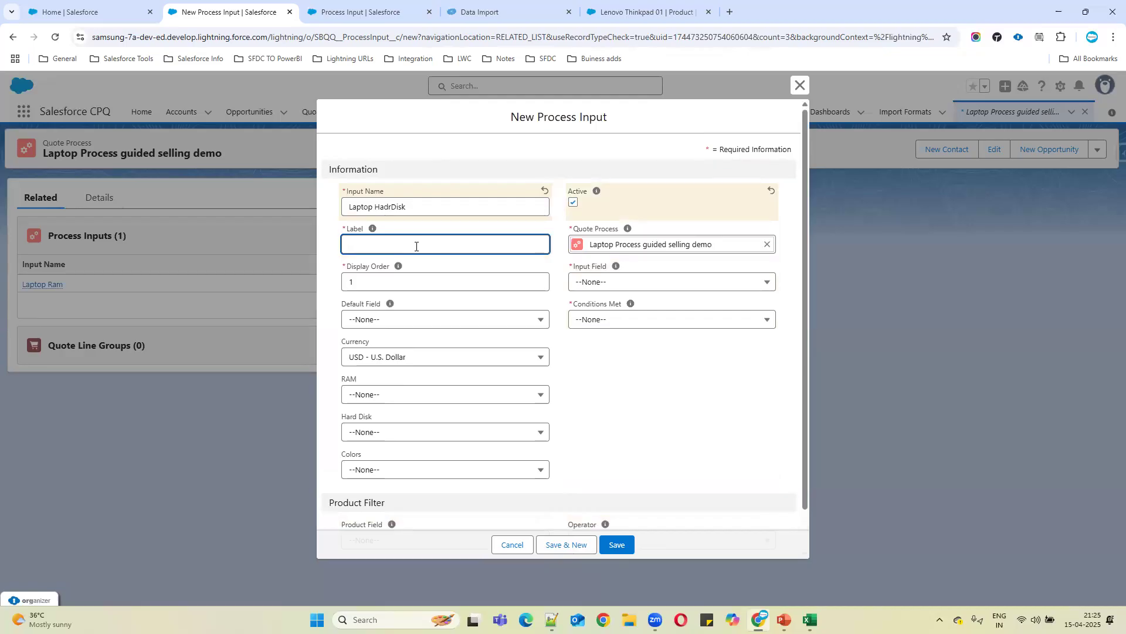
type("What is ")
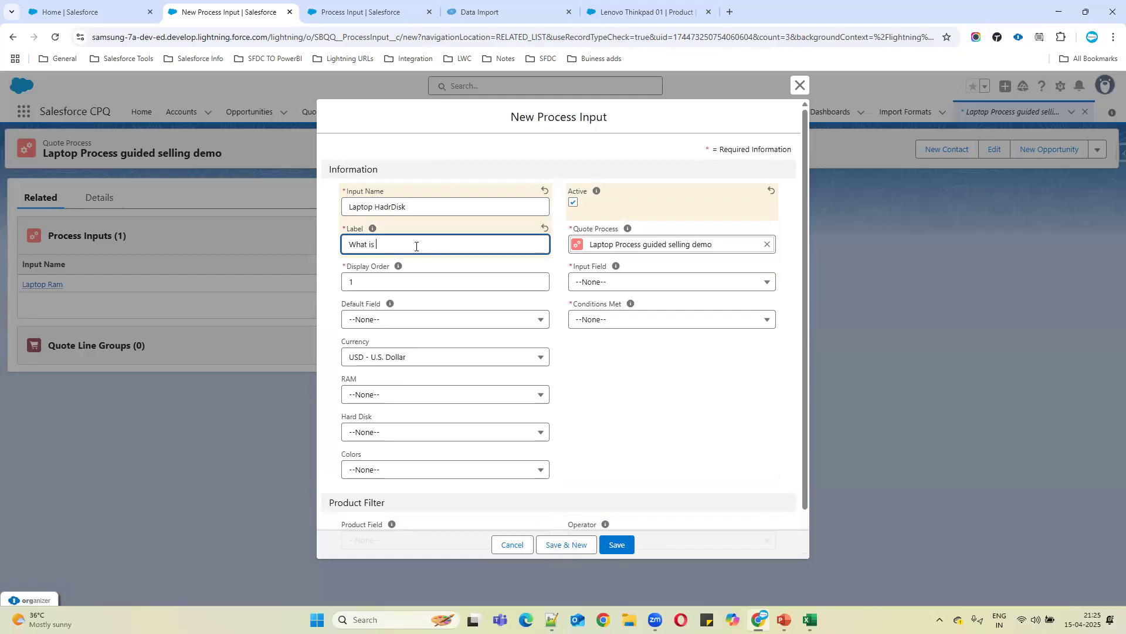
type("the Harddisk size you are looking for")
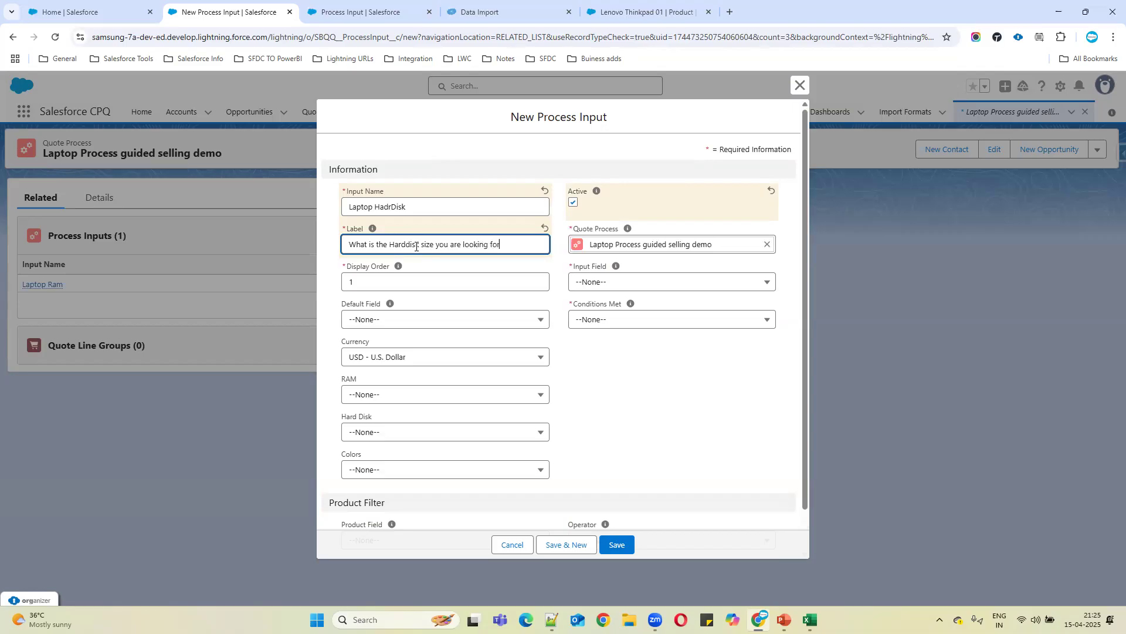
type("?")
key("Tab")
type("2")
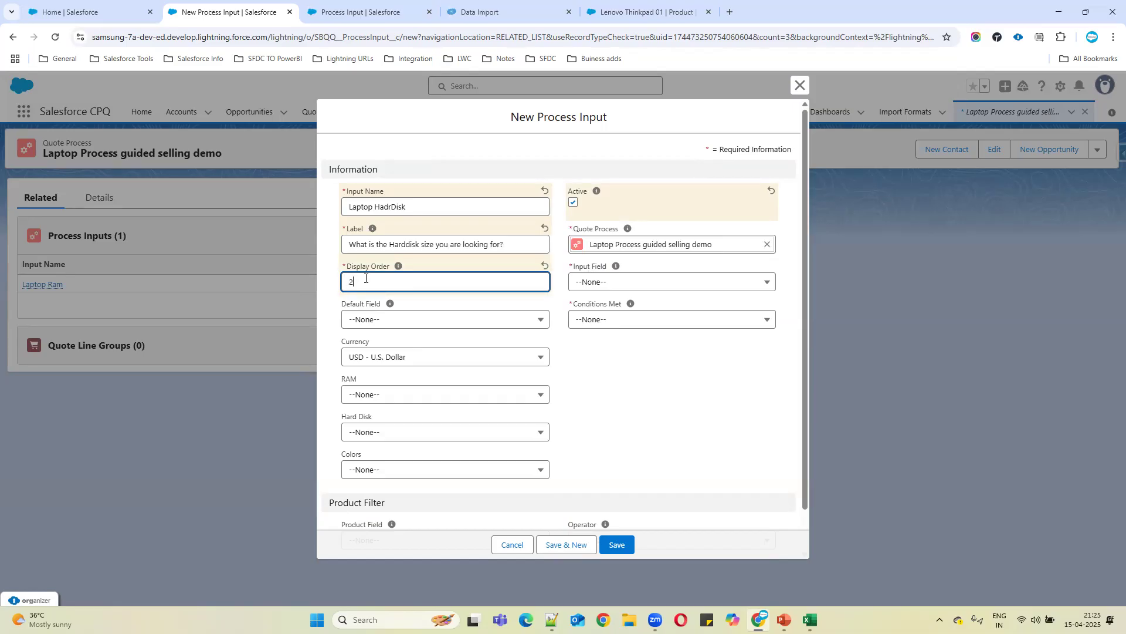
left_click_drag(368, 285, 293, 283)
Set Input Field to Hard_Disk__c and filter products on the Hard_Disk__c product field with the equals operator.
left_click(583, 290)
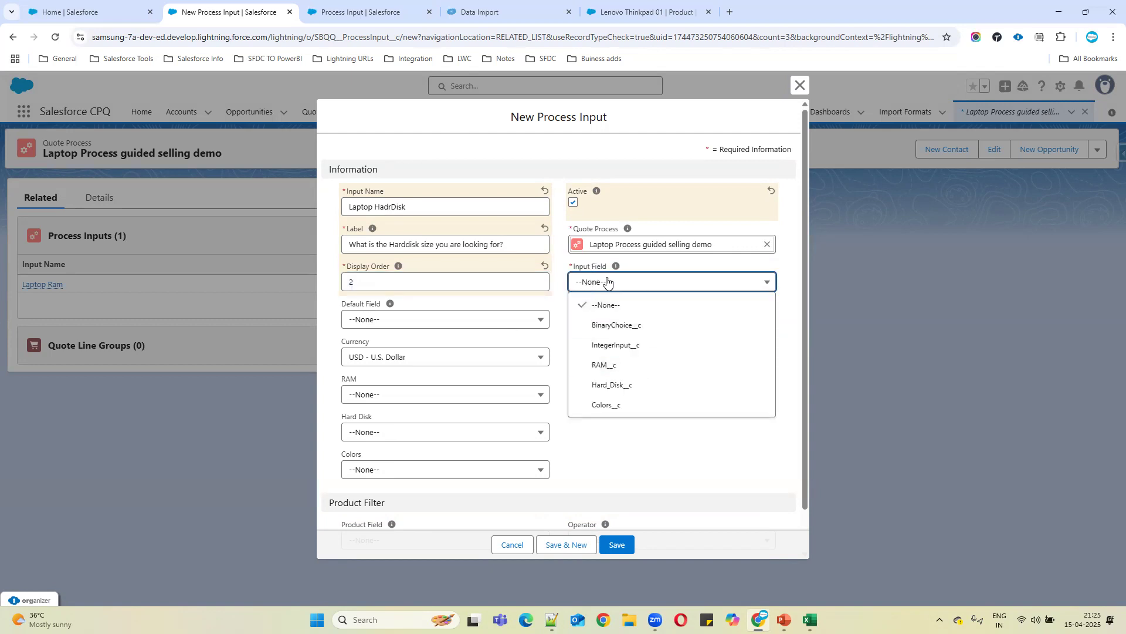
left_click(629, 386)
scroll(628, 388, "down", 1)
left_click(611, 498)
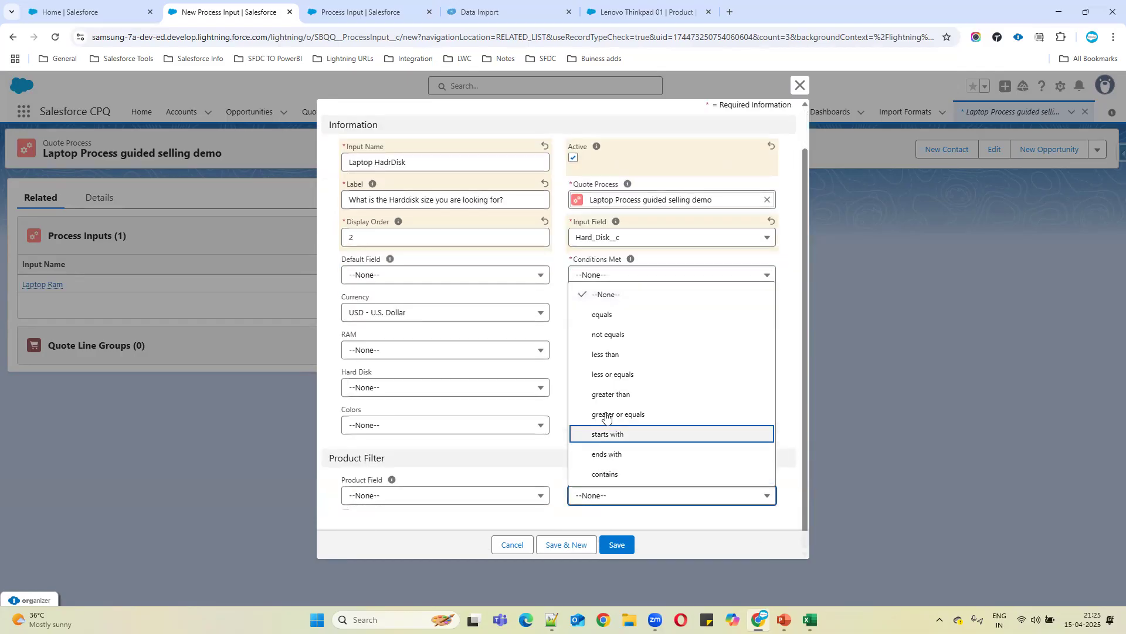
left_click(608, 315)
left_click(432, 496)
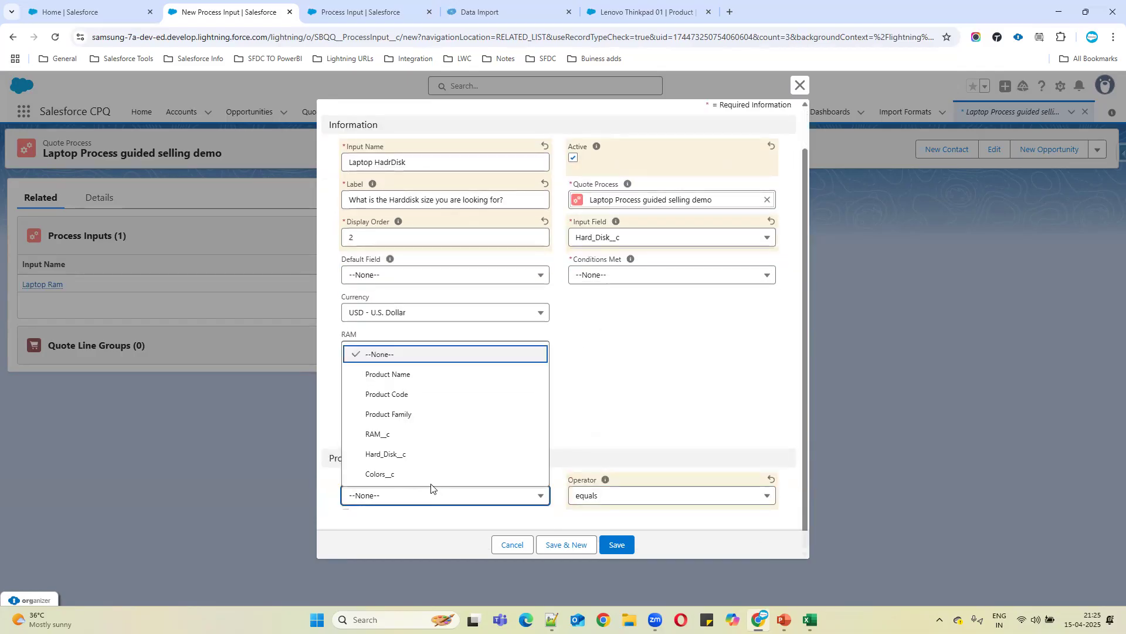
left_click(398, 455)
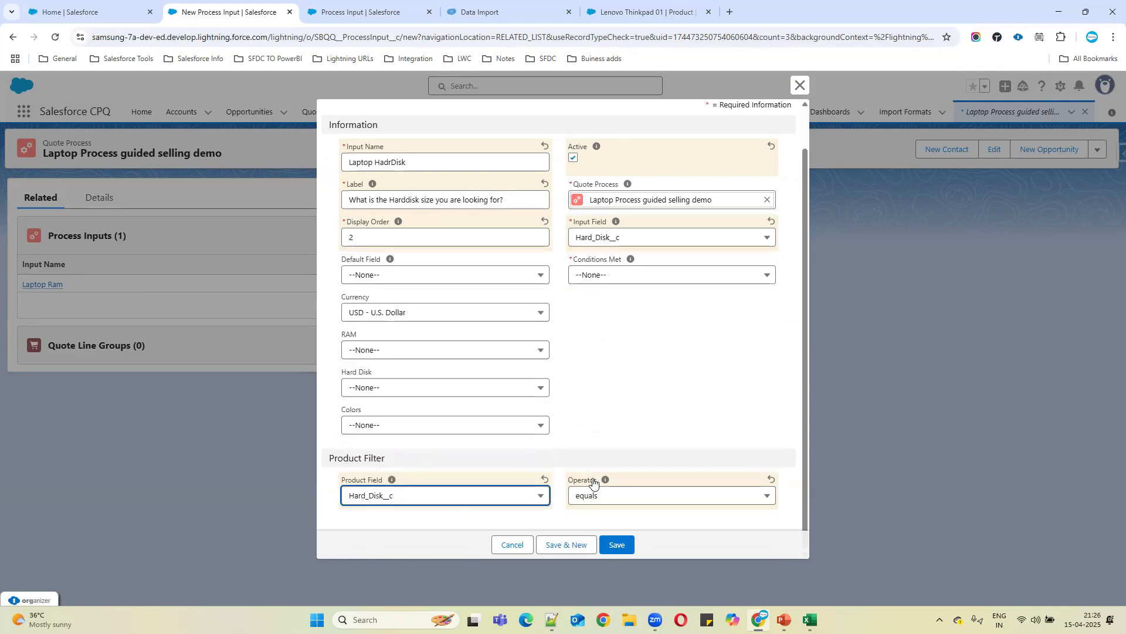
Set Conditions Met to All, save the hard disk input and start another process input.
left_click(657, 285)
left_click(610, 321)
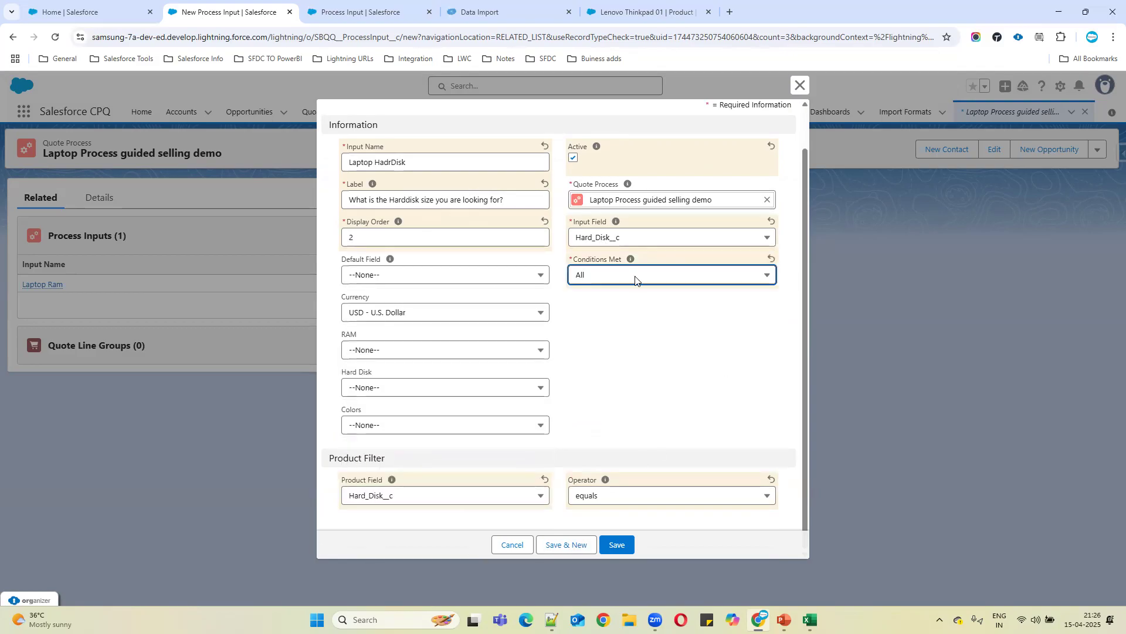
left_click(556, 549)
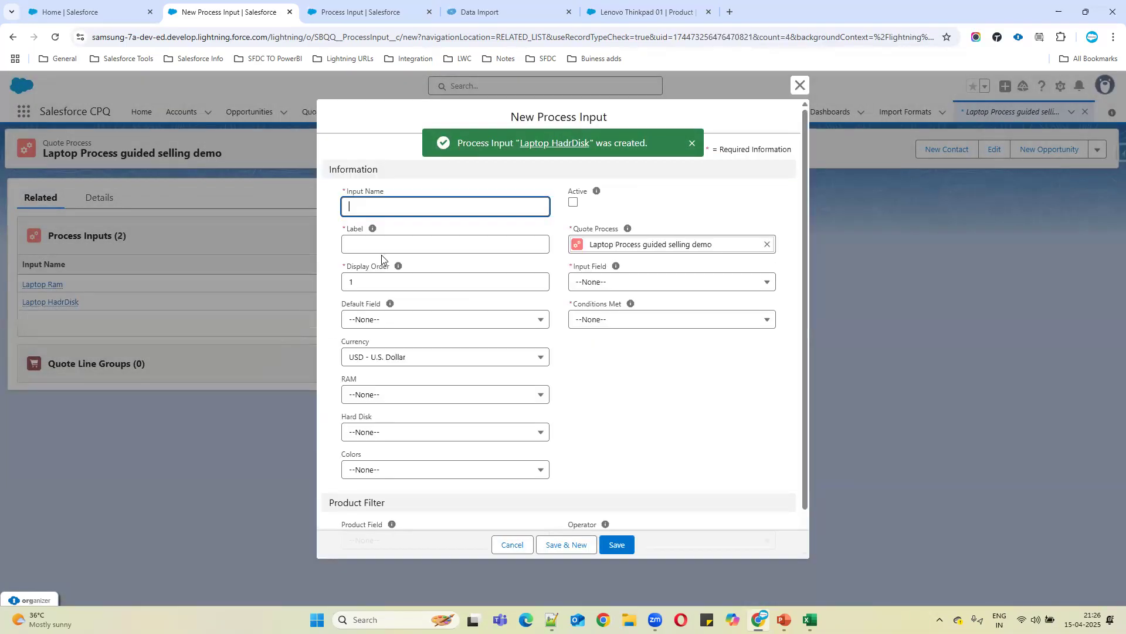
Name the third process input "Laptop Color".
type("La")
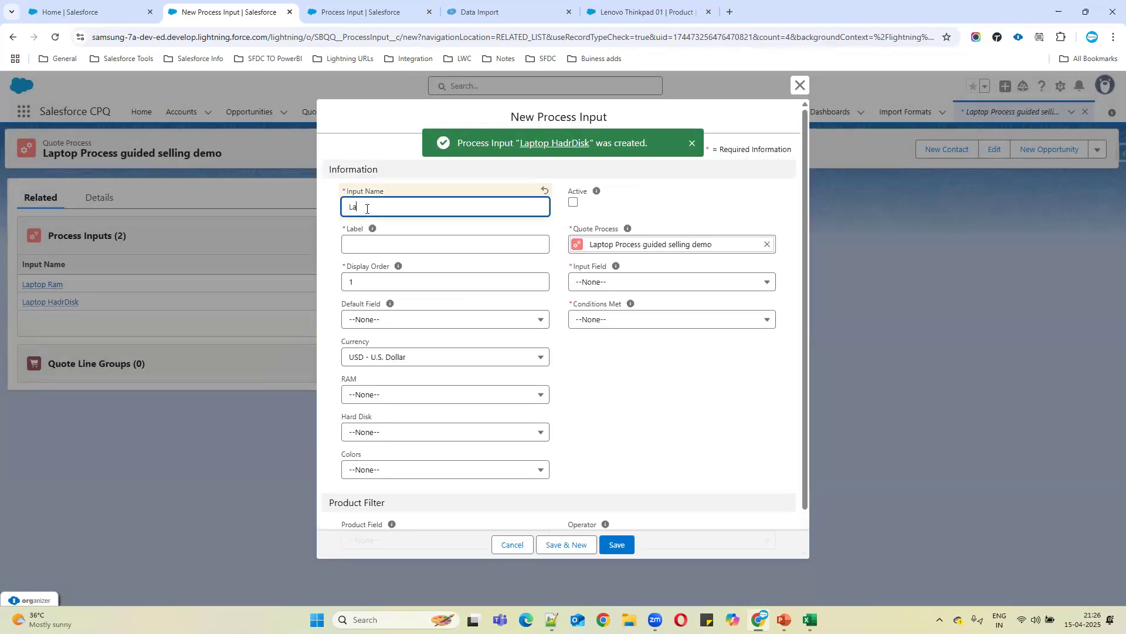
type("pto")
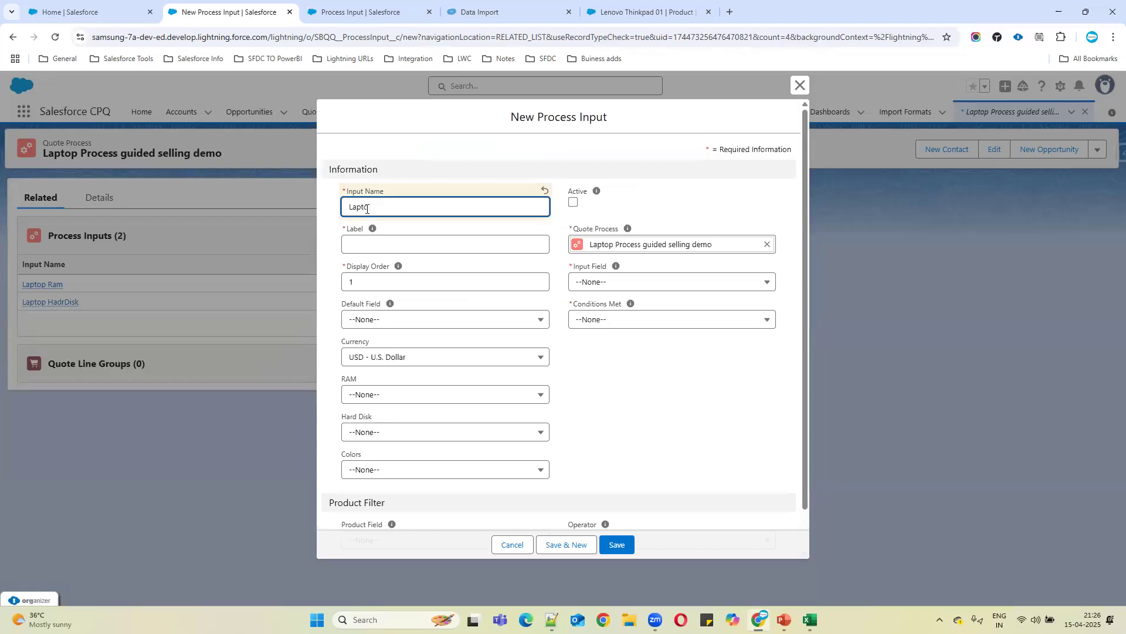
type("p COlor")
key("ctrl+a")
key("BackSpace")
type("Laptop Color")
Label the process input "Whcih Color you are looking for?", set its display order to 3 and make it active.
left_click(394, 244)
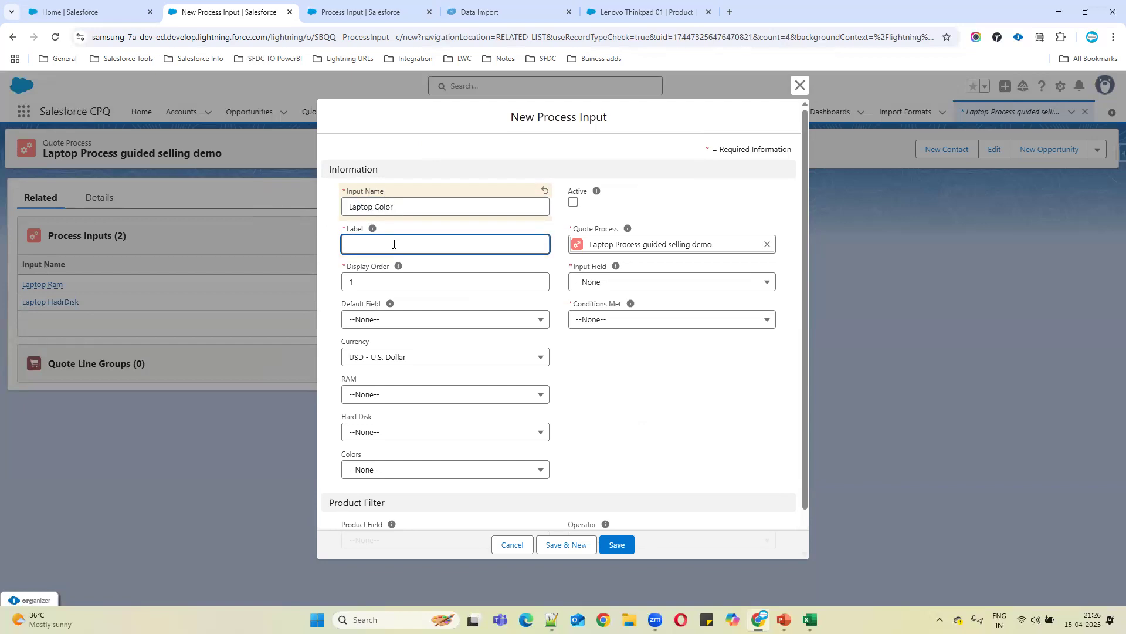
type("Whcih ")
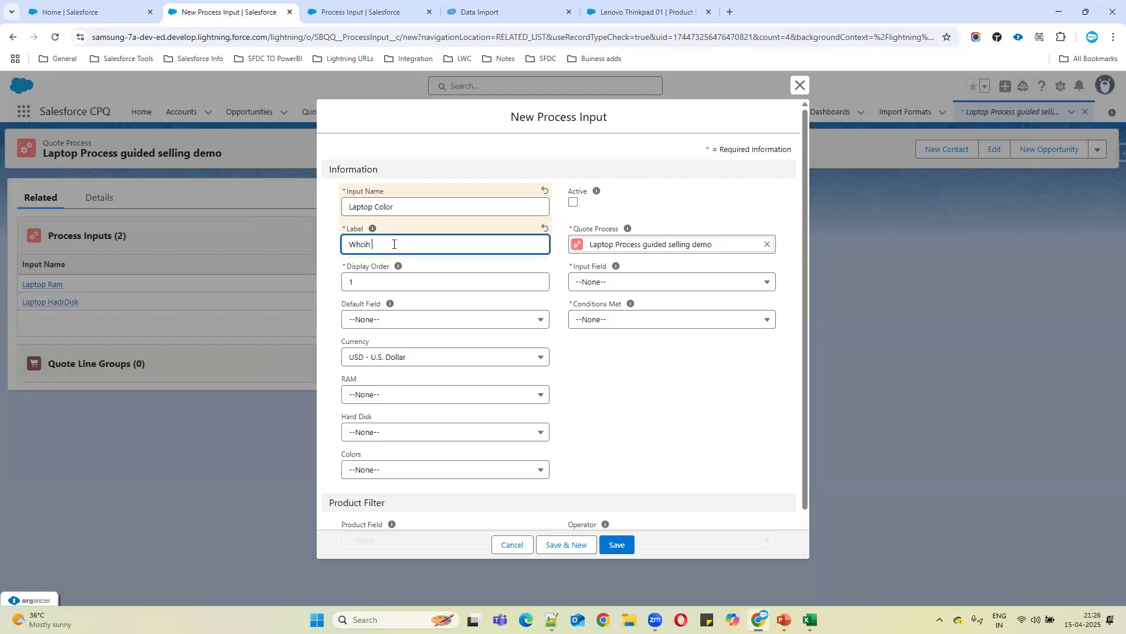
type("Colo")
type("r You are looking for?")
key("Tab")
type("3")
left_click(573, 201)
Set Input Field to Colors__c, the product filter to Colors__c with the equals operator, and Conditions Met to All.
left_click(605, 286)
left_click(614, 405)
scroll(598, 469, "down", 1)
left_click(621, 497)
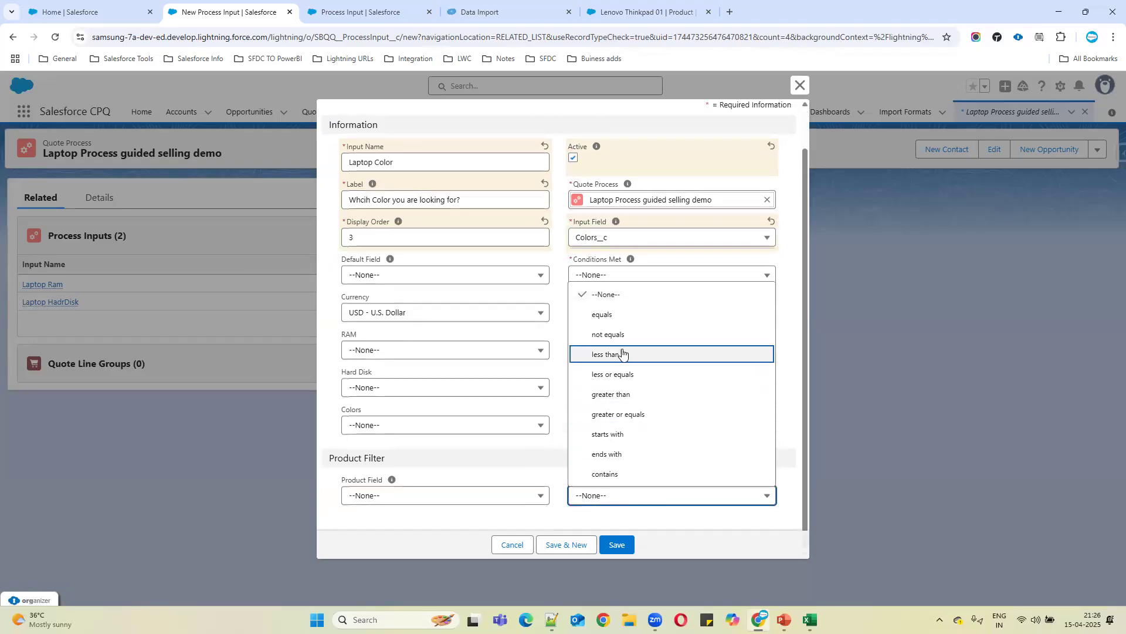
left_click(621, 319)
left_click(455, 494)
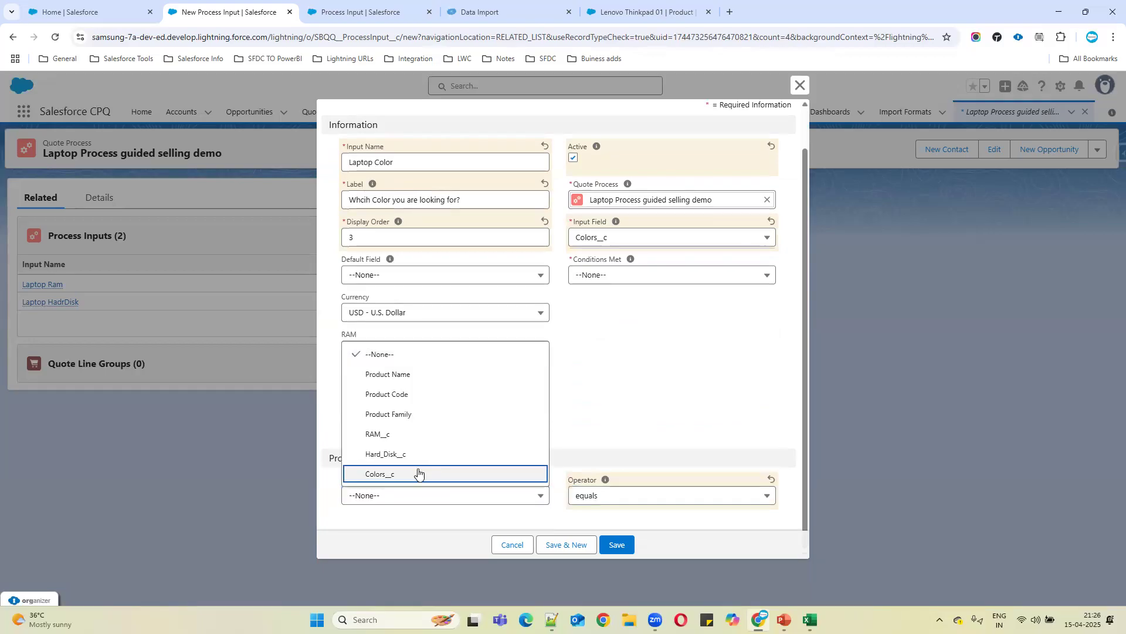
left_click(420, 472)
left_click(606, 276)
left_click(622, 318)
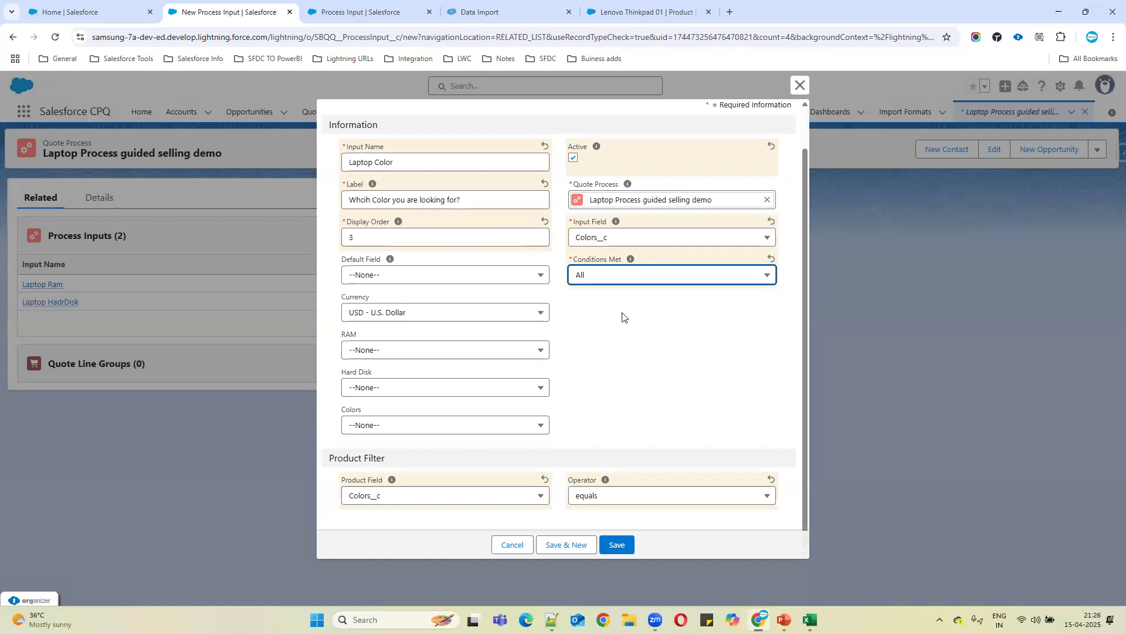
Save the Laptop Color process input and copy the quote process's record ID from the page address.
left_click(614, 544)
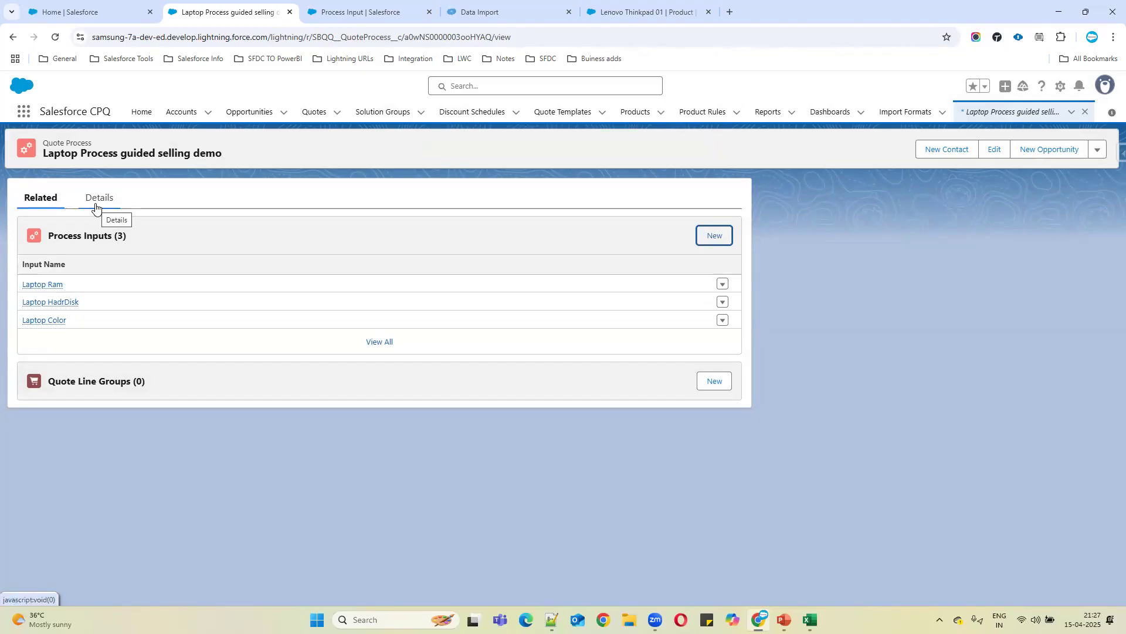
double_click(437, 38)
key("ctrl+c")
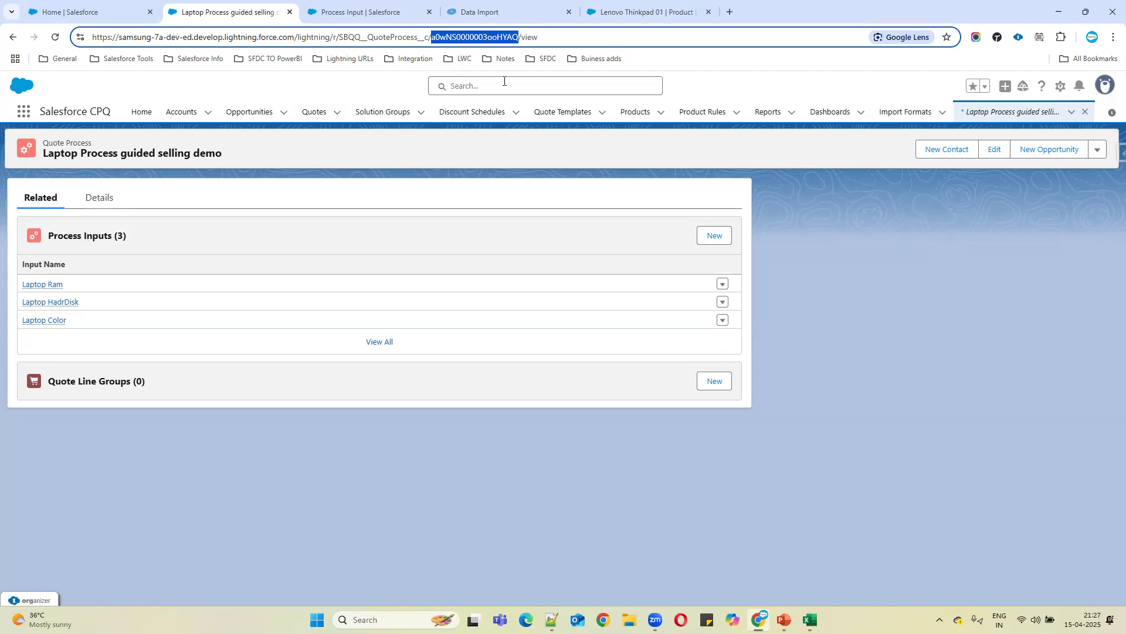
Open the first quote in the Recently Viewed quotes list.
left_click(362, 14)
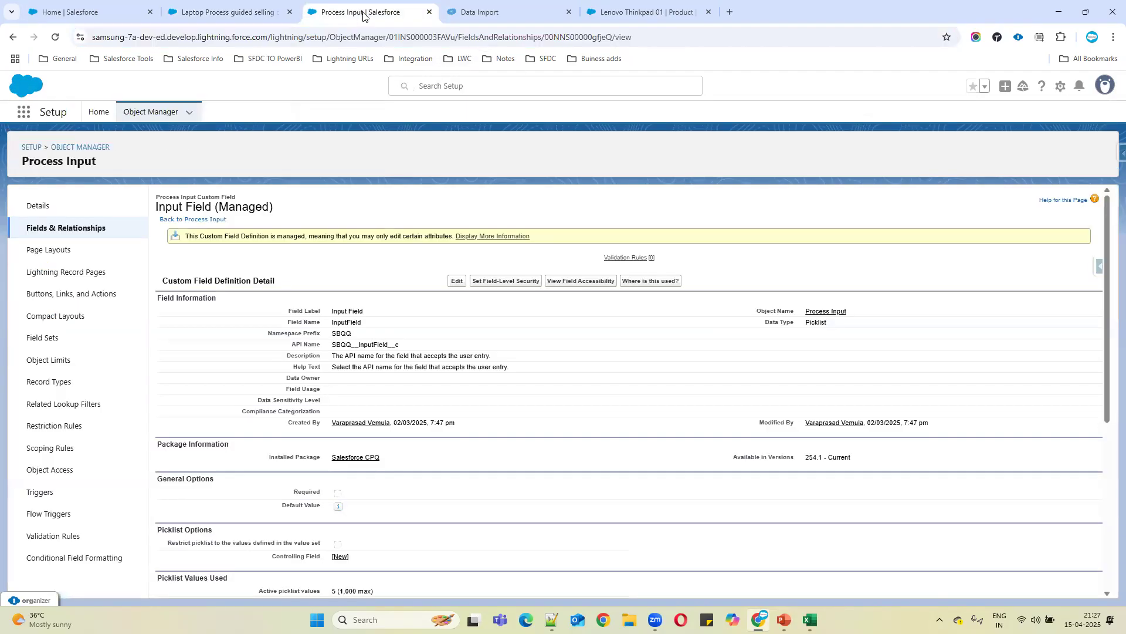
left_click(103, 12)
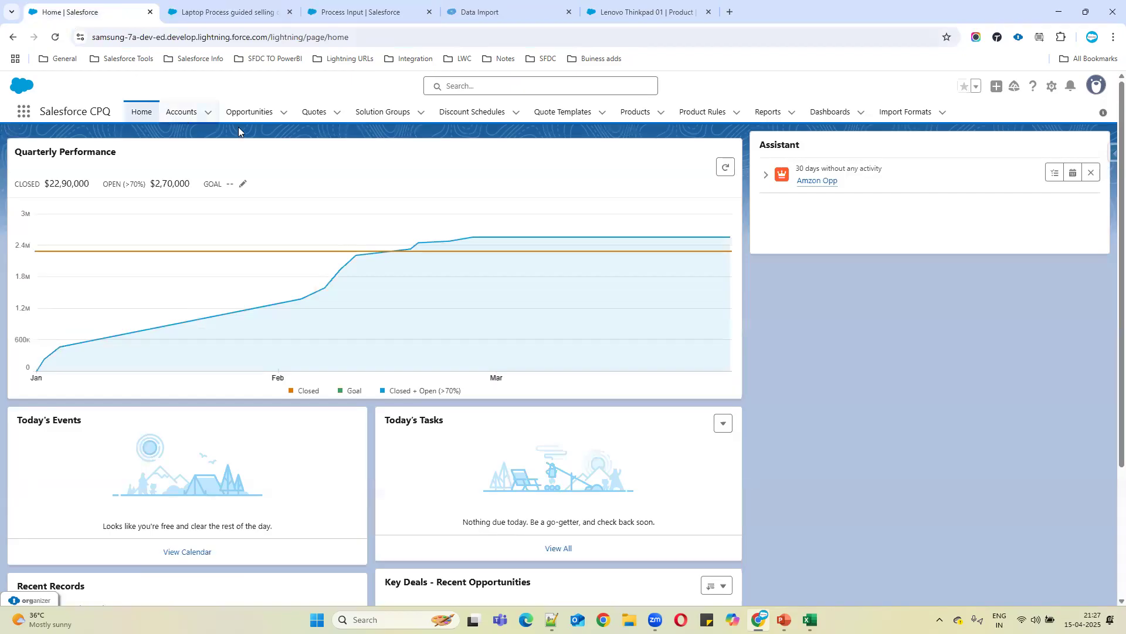
left_click(311, 114)
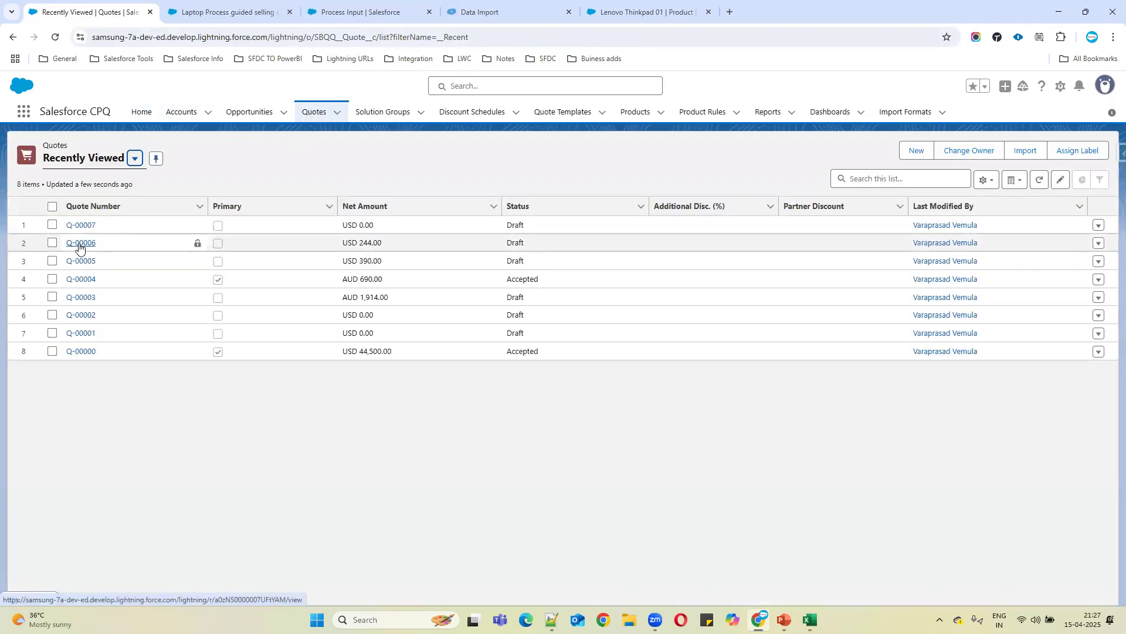
left_click(85, 226)
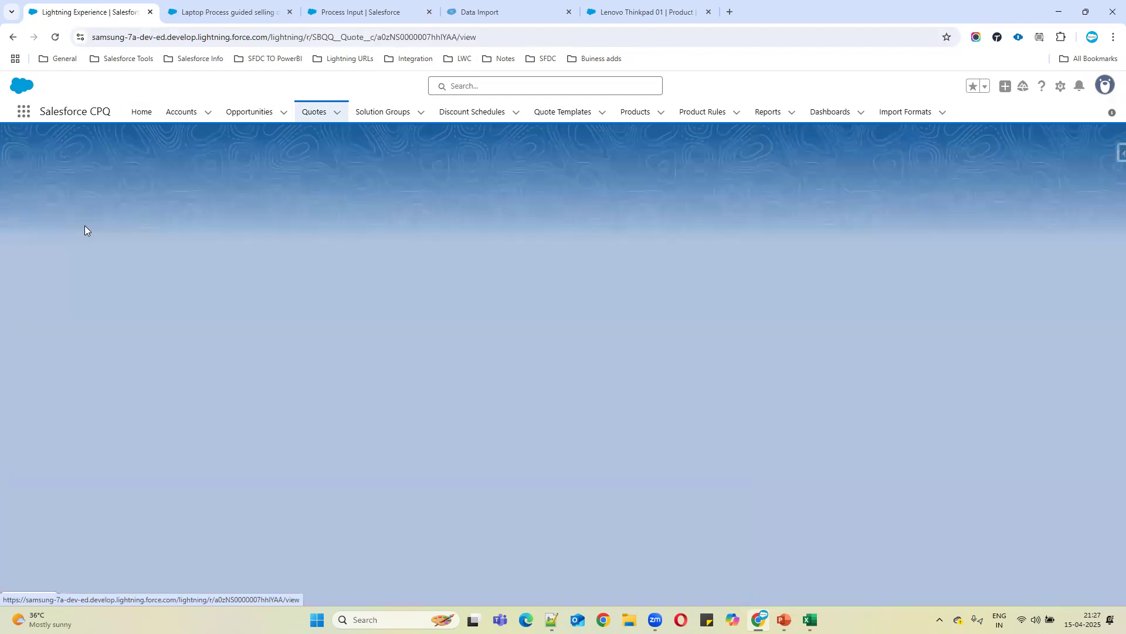
Set the quote's Quote Process Id to the copied quote process record ID and save the quote.
scroll(139, 458, "down", 10)
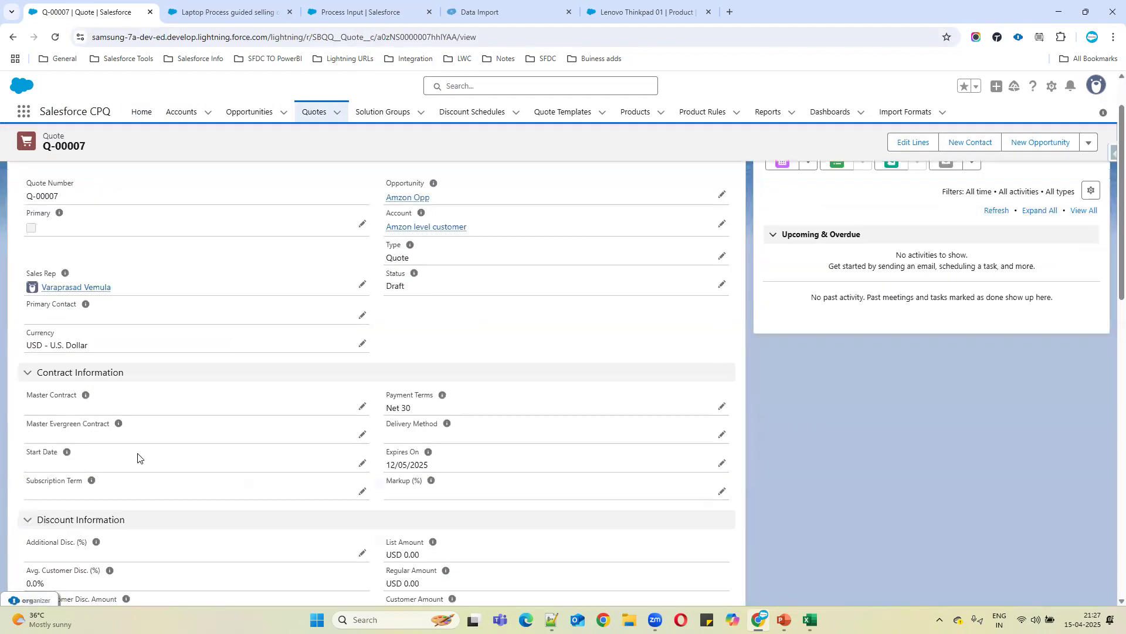
scroll(166, 462, "down", 4)
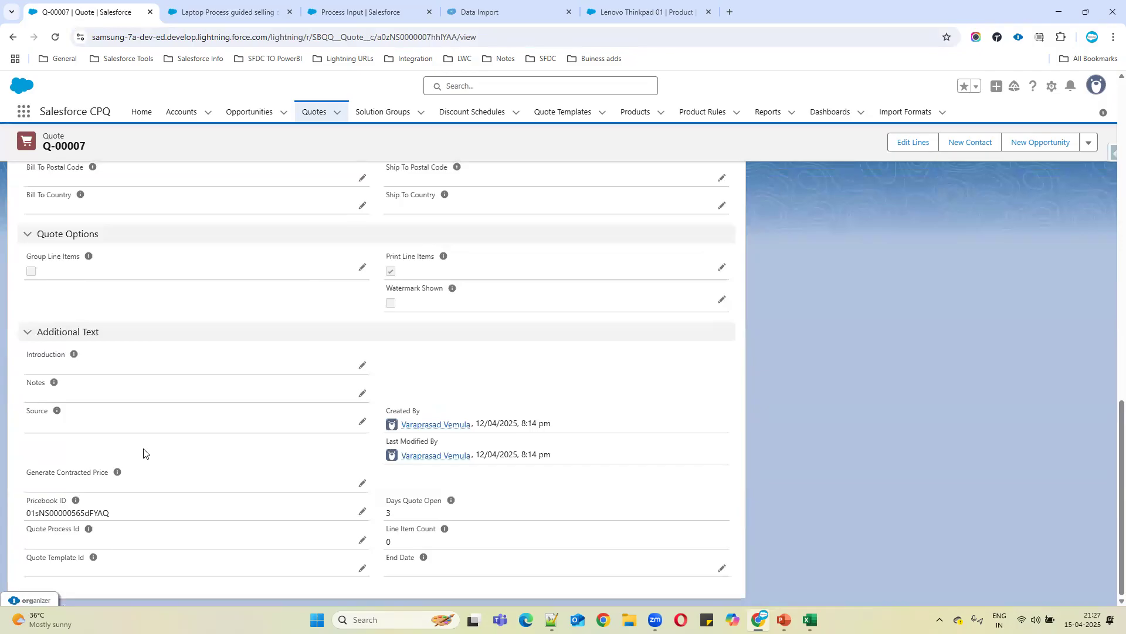
left_click_drag(21, 530, 111, 530)
left_click(361, 540)
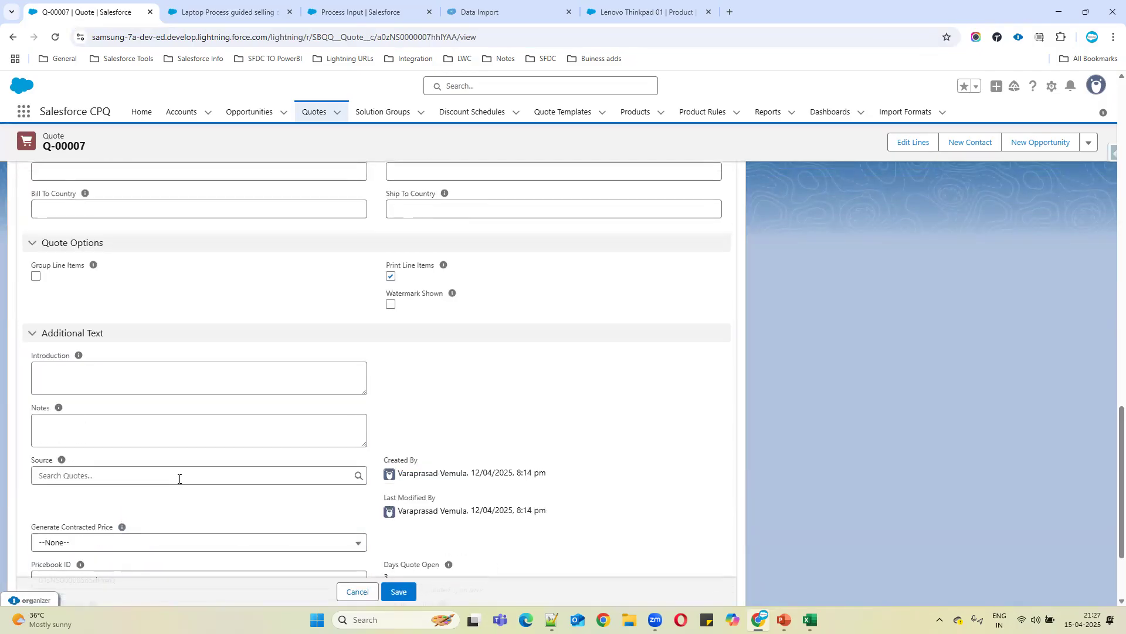
key("ctrl+v")
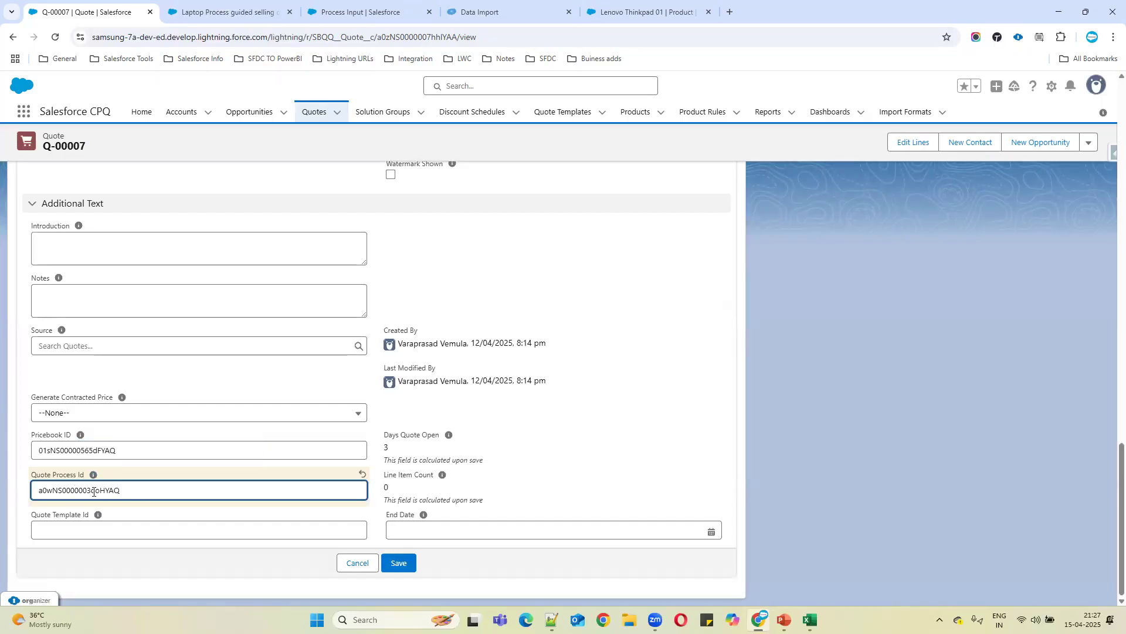
left_click(400, 562)
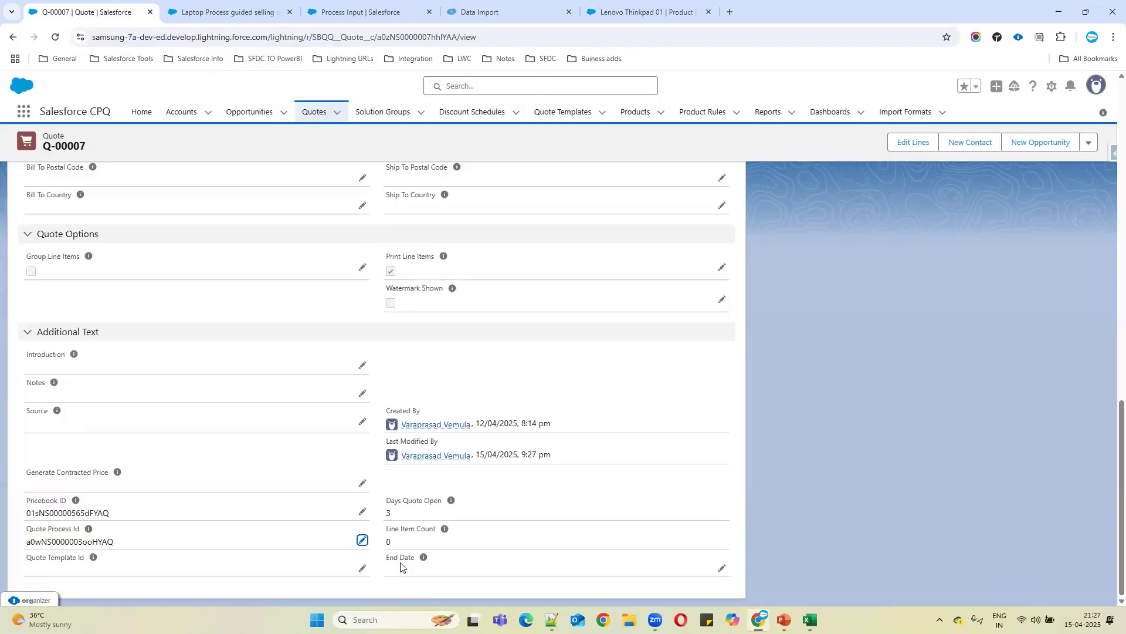
Open the quote's line editor and start adding products to launch the guided selling prompt.
scroll(776, 373, "up", 10)
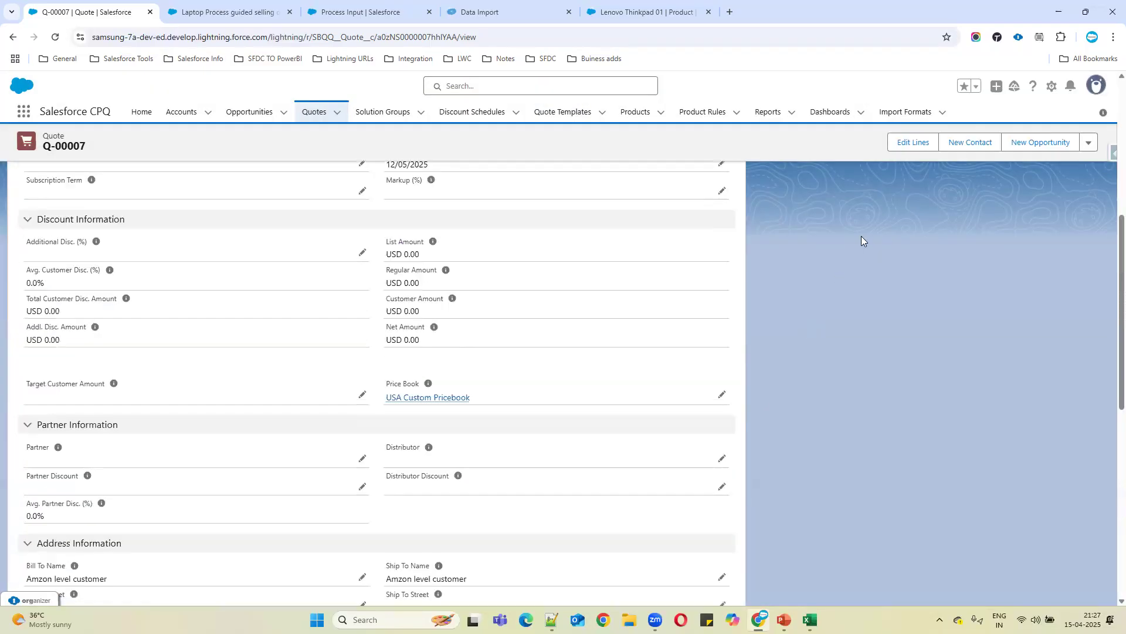
left_click(913, 142)
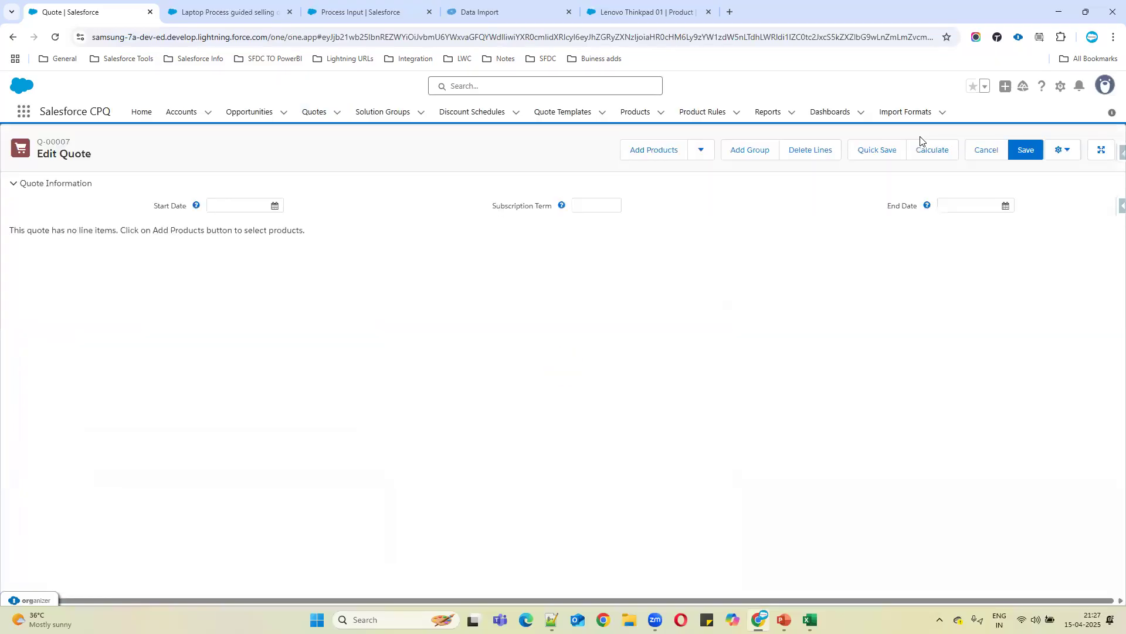
left_click(650, 151)
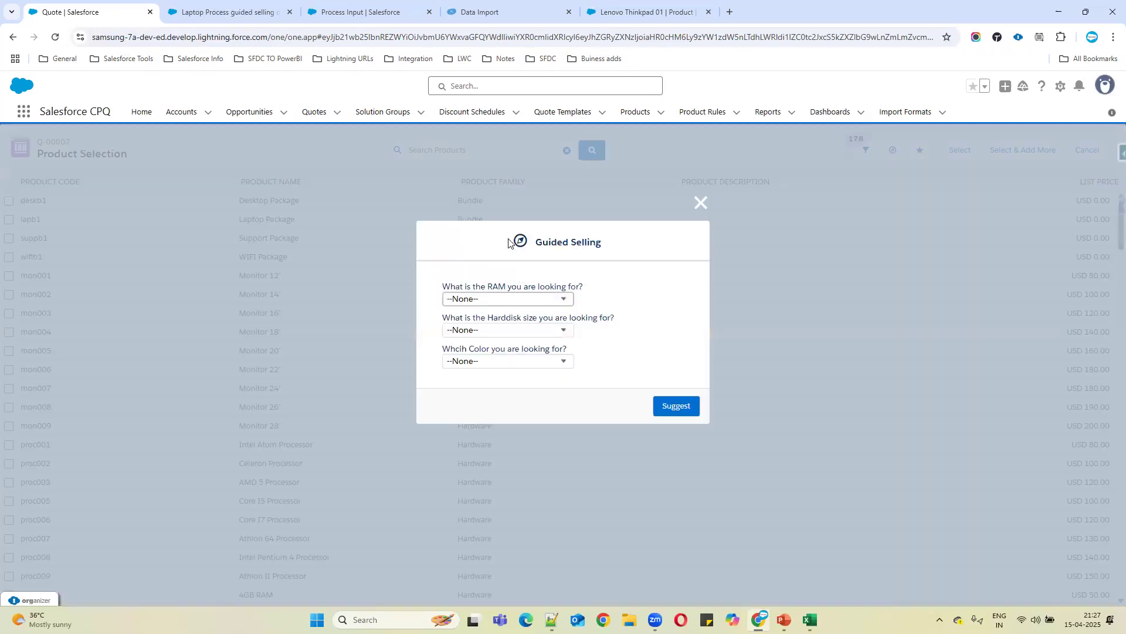
Answer the guided selling questions with 8GB RAM, 3TB hard disk and Blue color, and request product suggestions.
left_click_drag(442, 286, 610, 291)
left_click(515, 299)
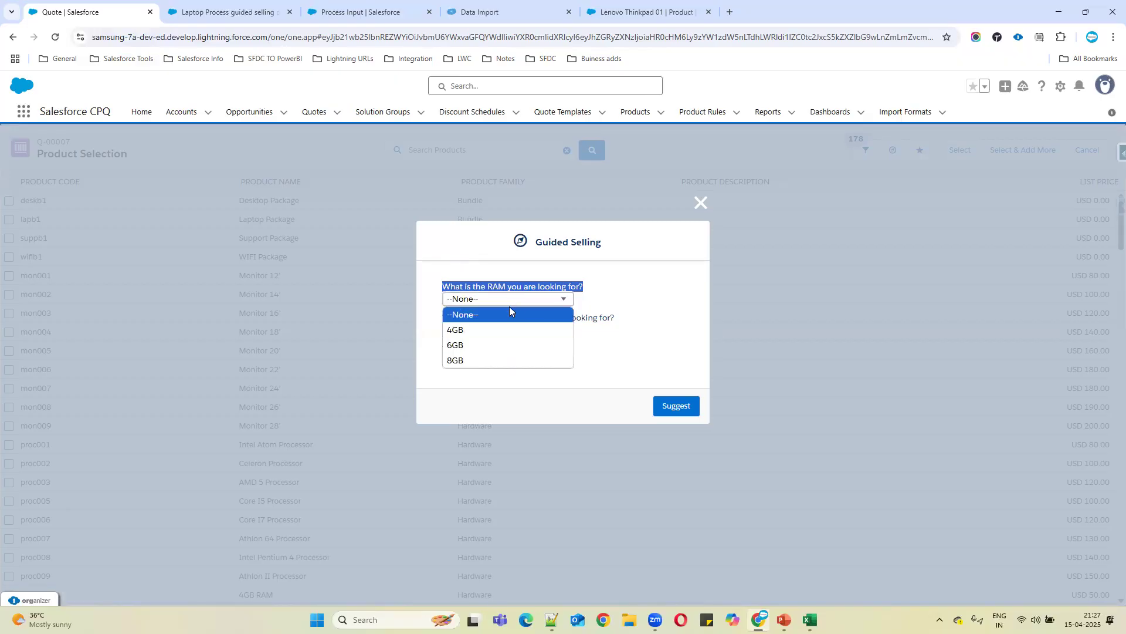
left_click(484, 356)
left_click_drag(442, 317, 600, 312)
left_click(523, 331)
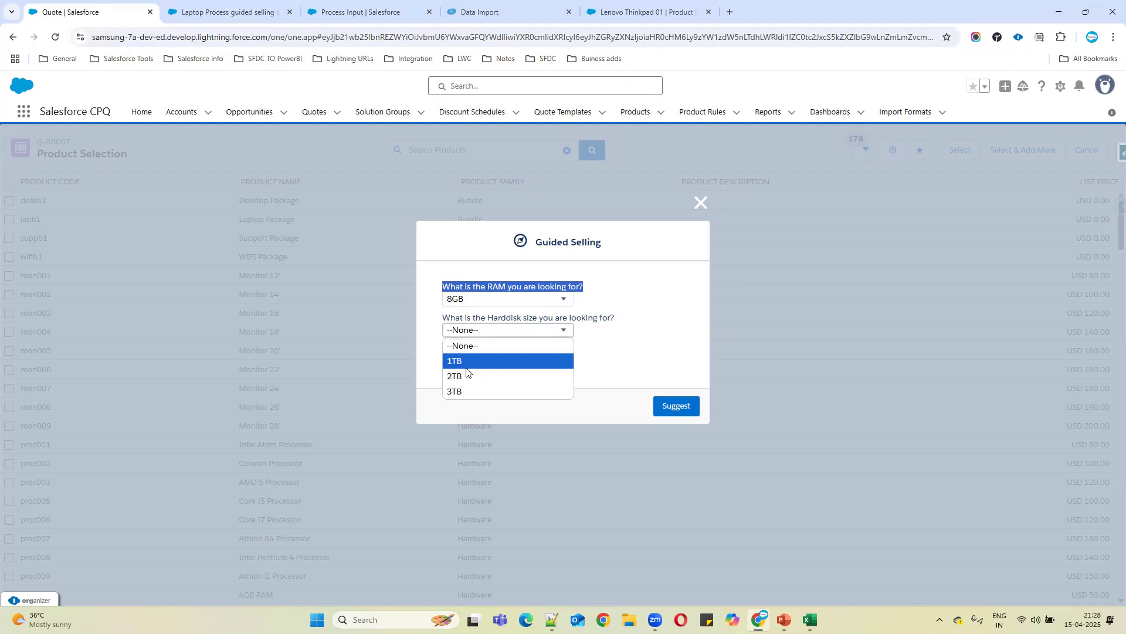
left_click(465, 386)
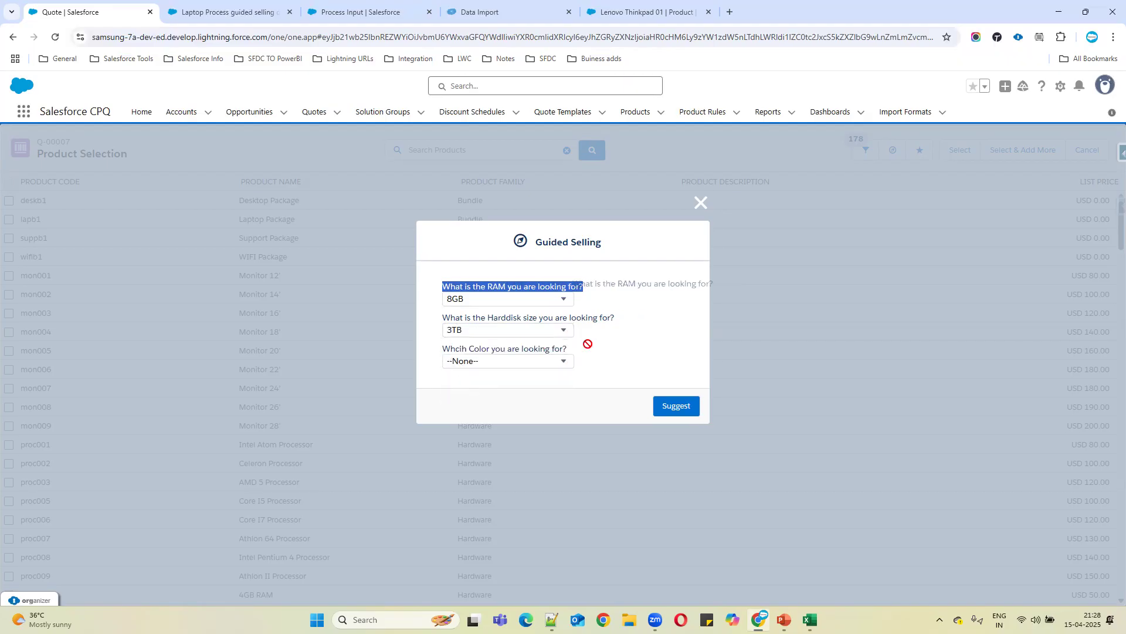
left_click(499, 364)
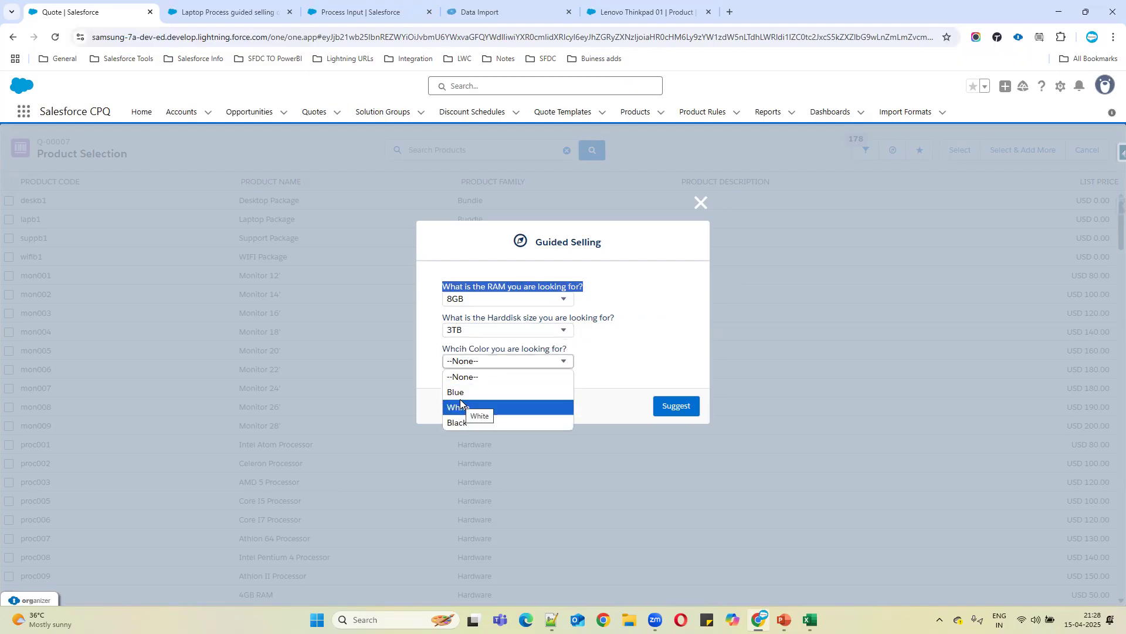
left_click(461, 392)
left_click(675, 406)
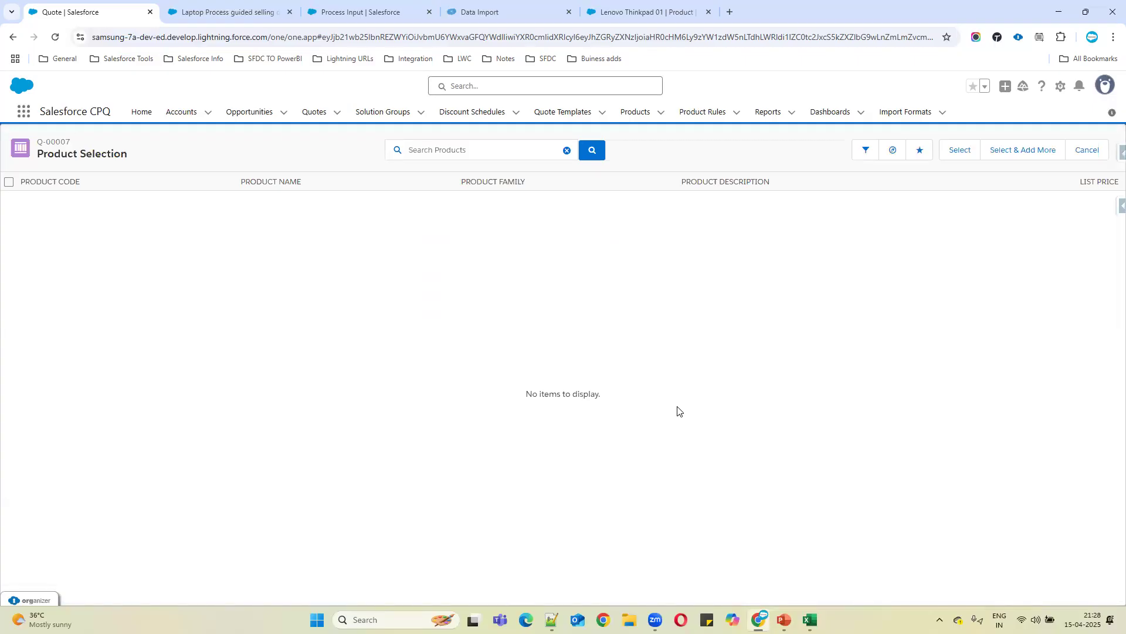
Reopen guided selling, change the color answer to Black and request suggestions again.
left_click(893, 150)
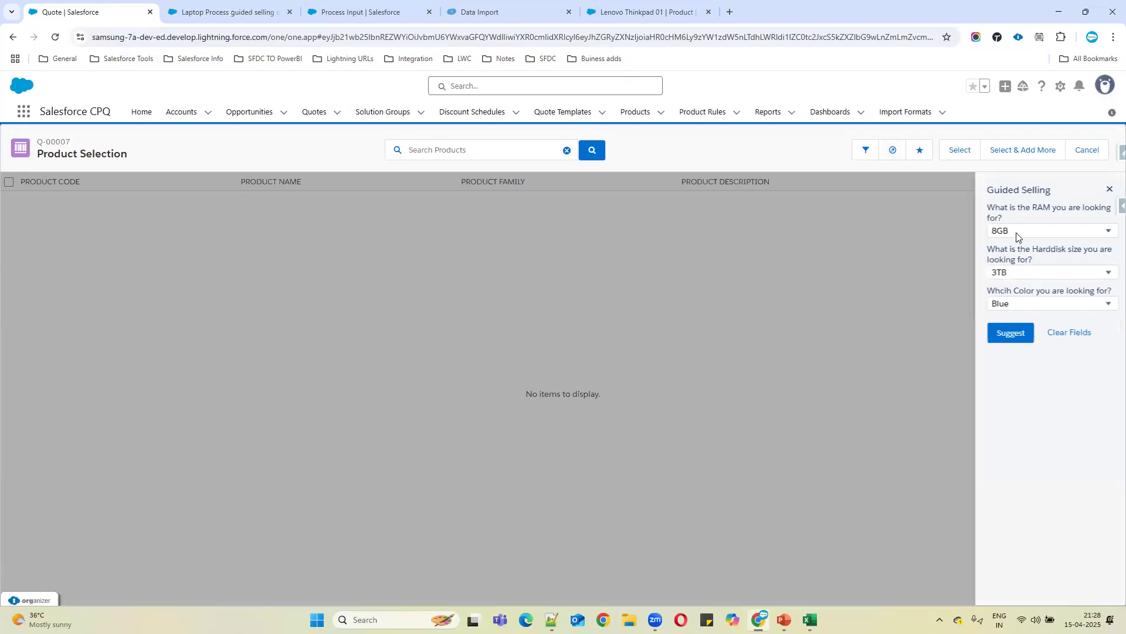
left_click(1021, 305)
left_click(1022, 361)
left_click(1005, 337)
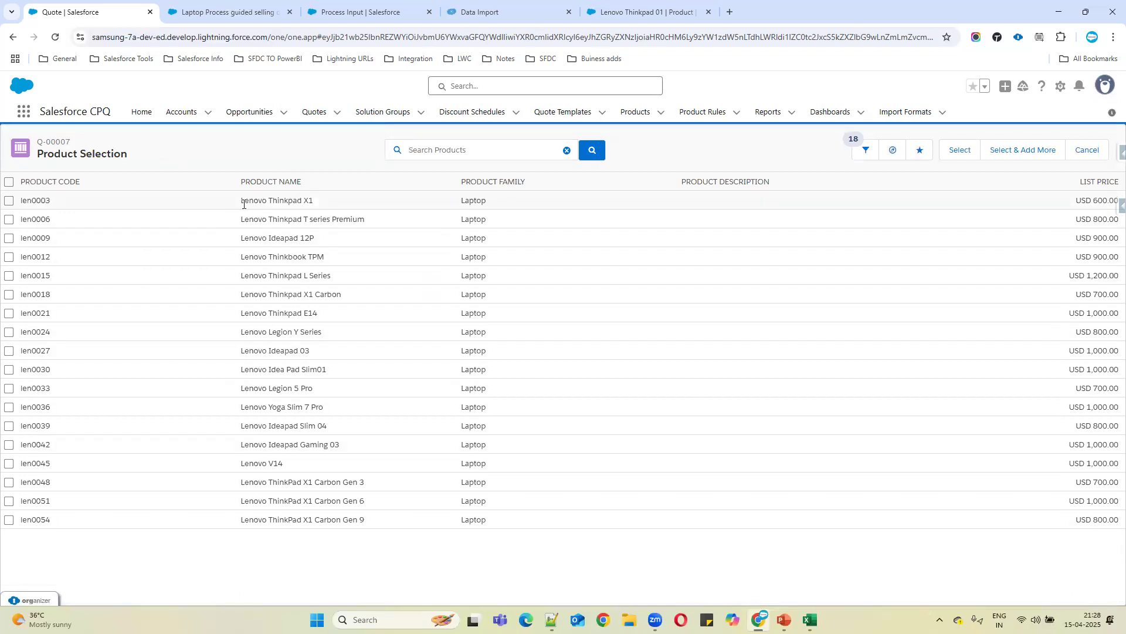
Copy the product name Lenovo Thinkpad X1 from the suggestions and search for it across Salesforce.
left_click_drag(240, 206, 320, 205)
key("ctrl+c")
left_click(246, 17)
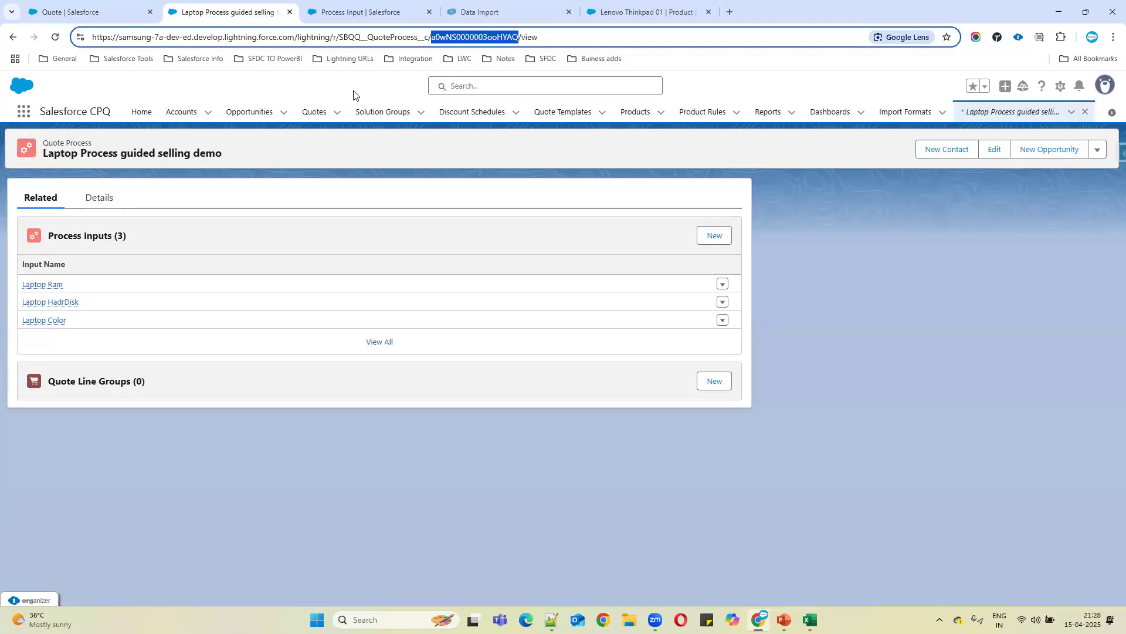
left_click(457, 91)
key("ctrl+v")
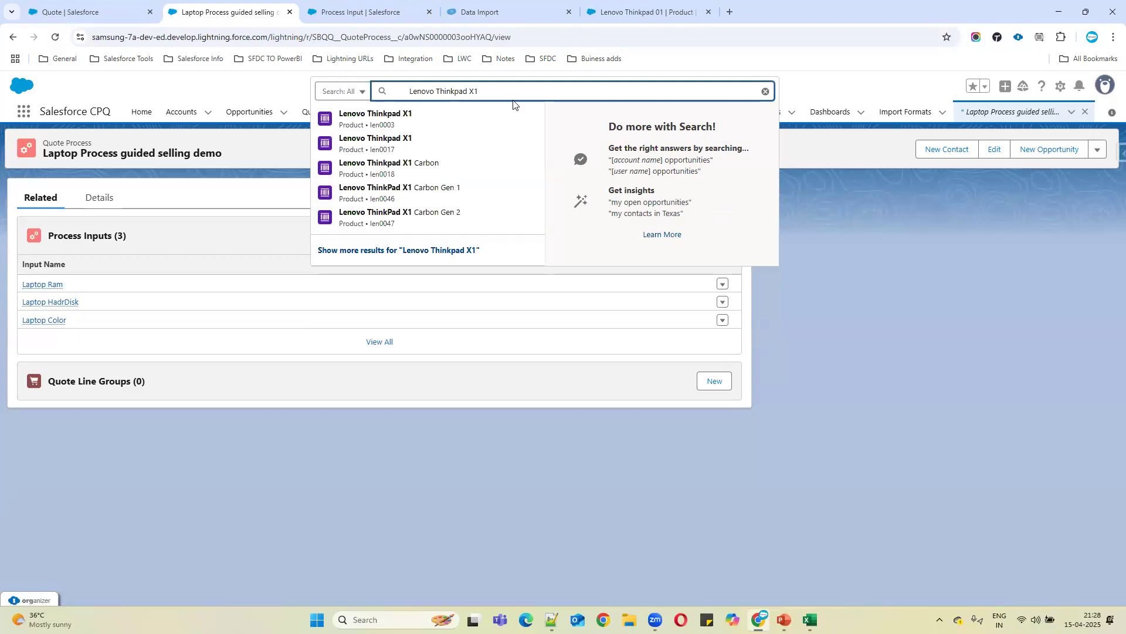
mouse_move(429, 119)
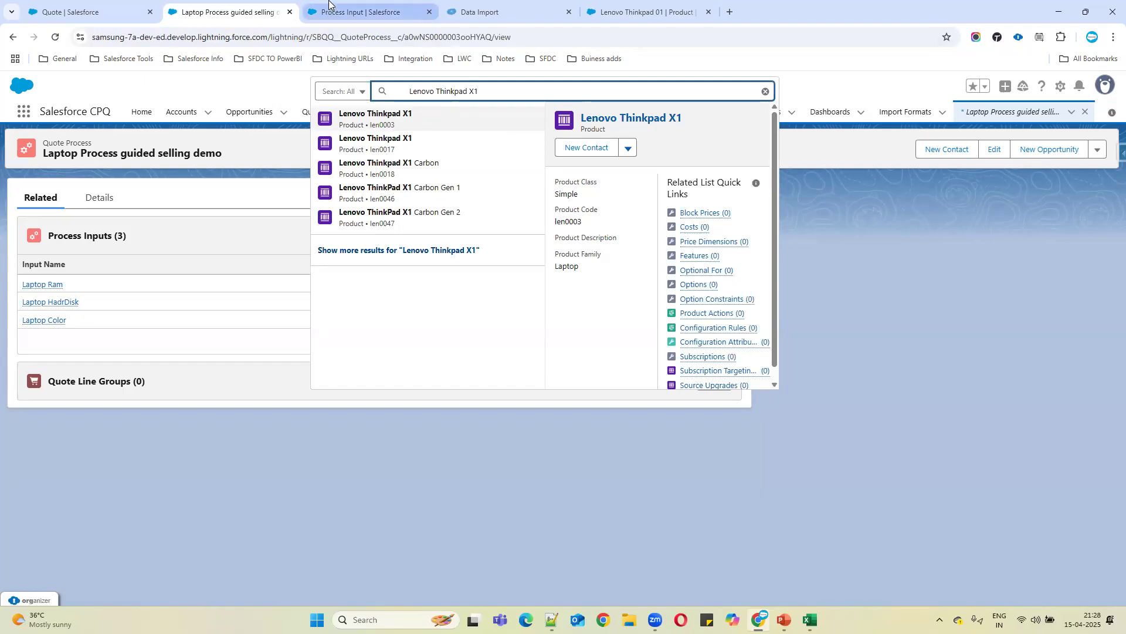
Open the Lenovo Thinkpad X1 product with code len0003 and check its RAM, Hard Disk and Colors values.
left_click(361, 12)
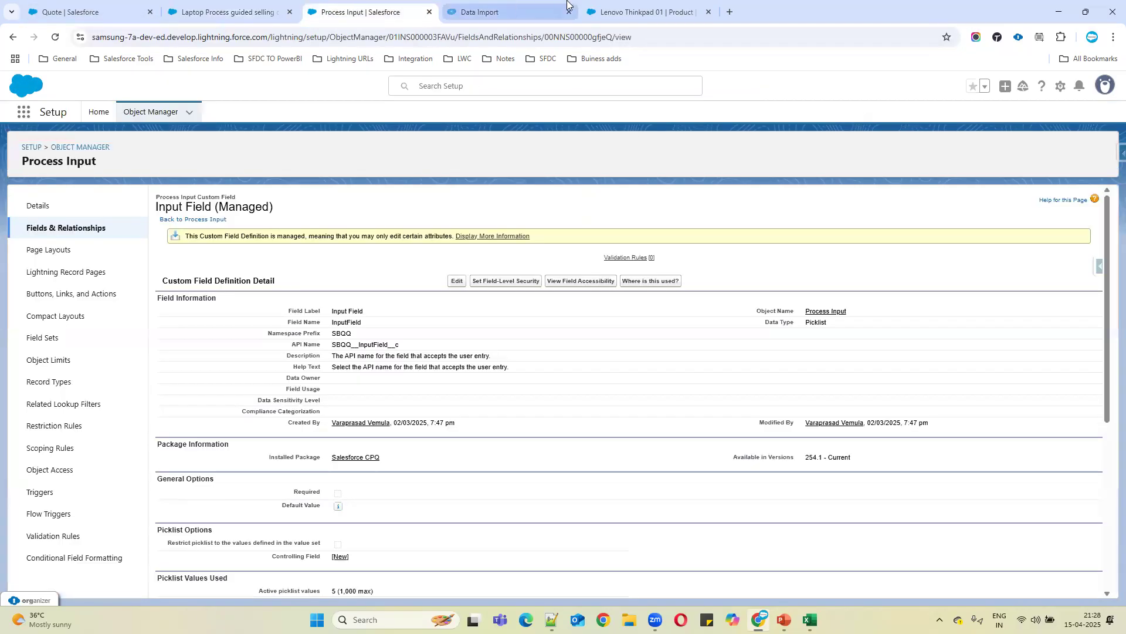
left_click(646, 12)
left_click(141, 14)
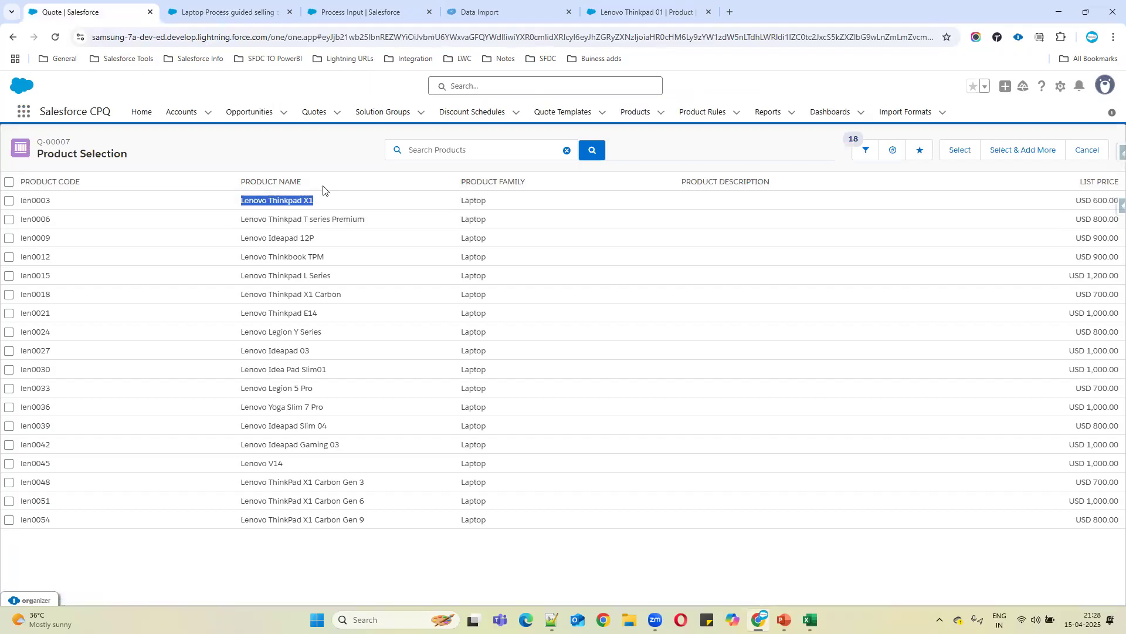
left_click(276, 14)
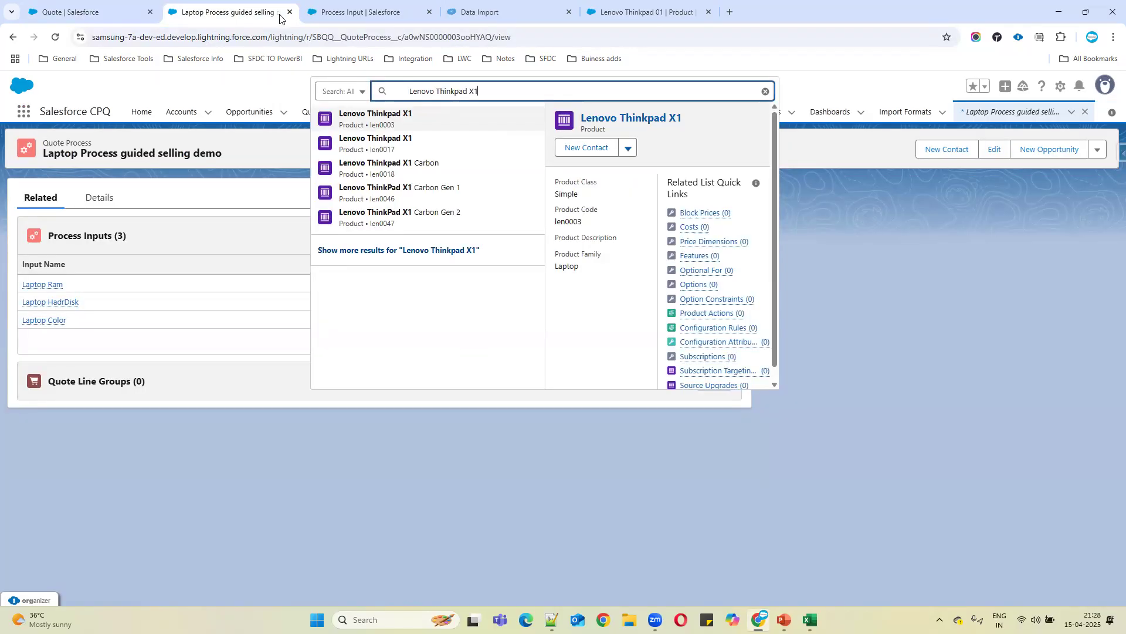
left_click(397, 128)
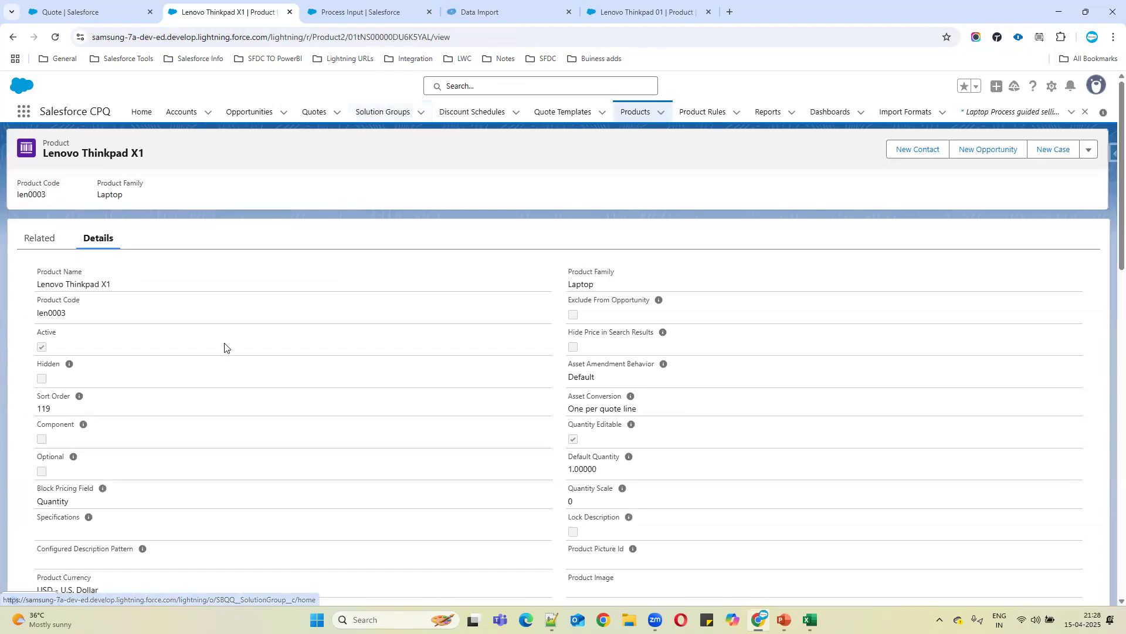
scroll(225, 348, "down", 5)
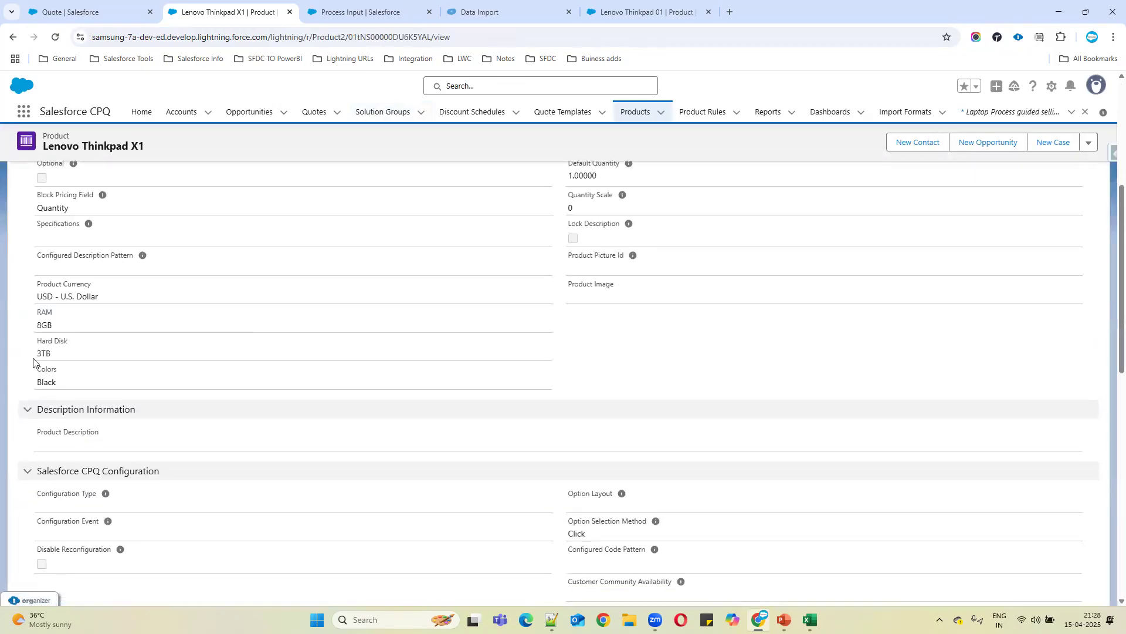
Compare the guided selling answers on the quote with the Lenovo Thinkpad X1 product's attributes.
left_click(88, 11)
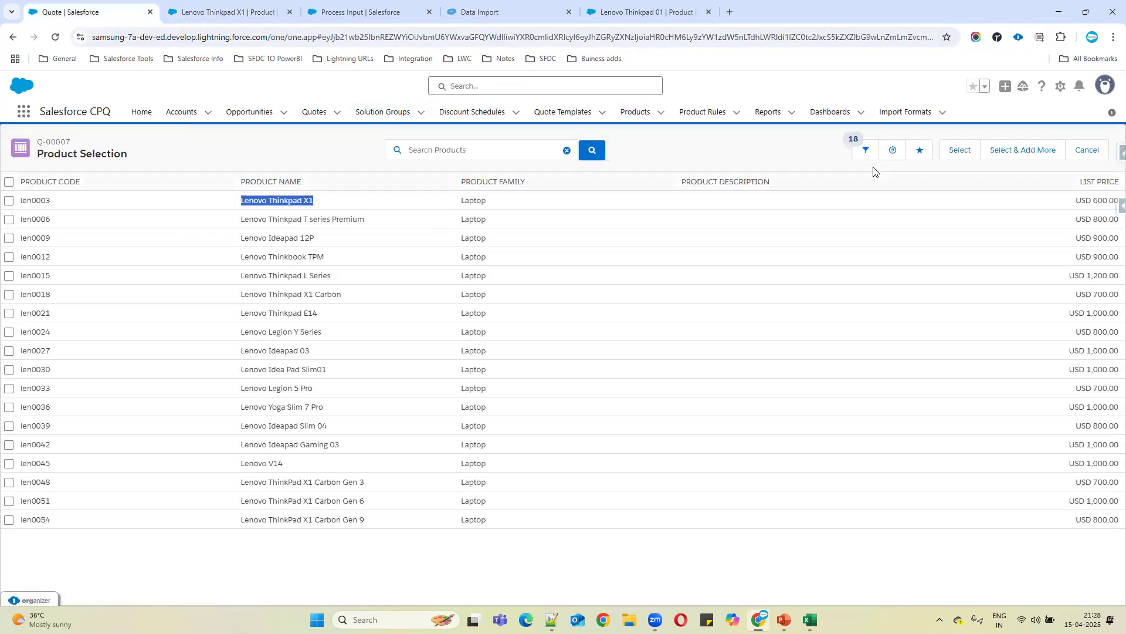
left_click(892, 153)
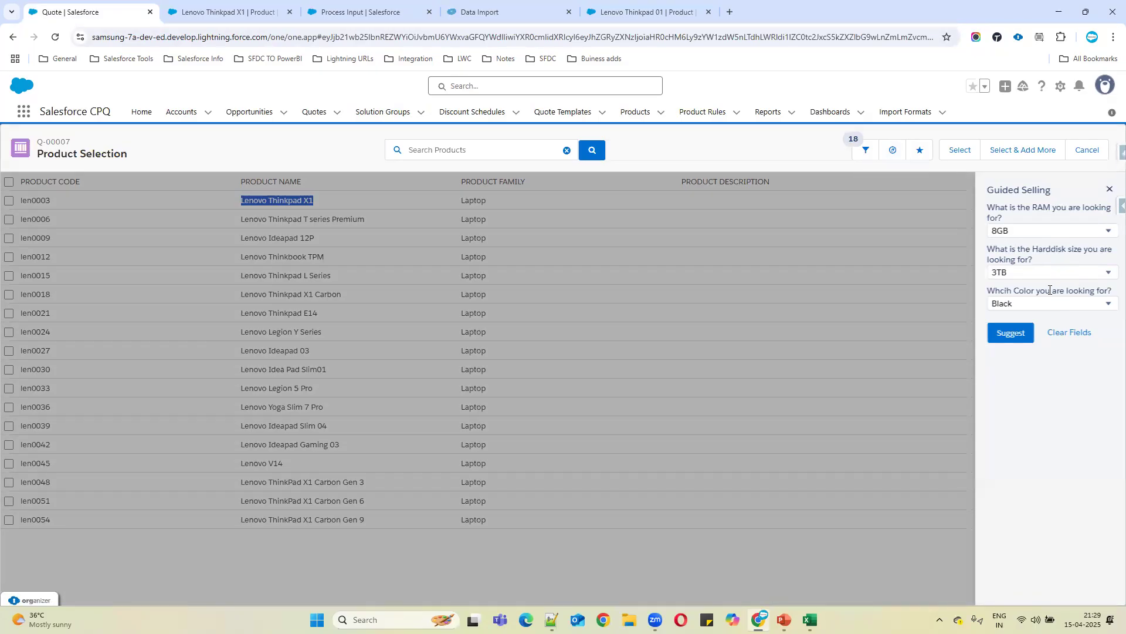
left_click(230, 12)
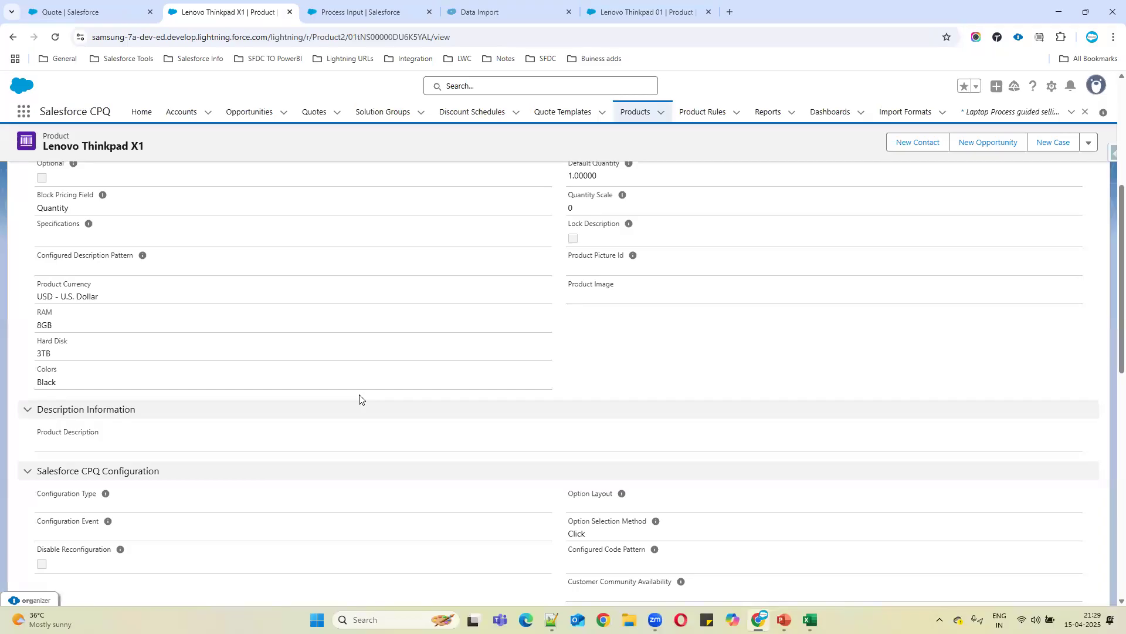
left_click(88, 4)
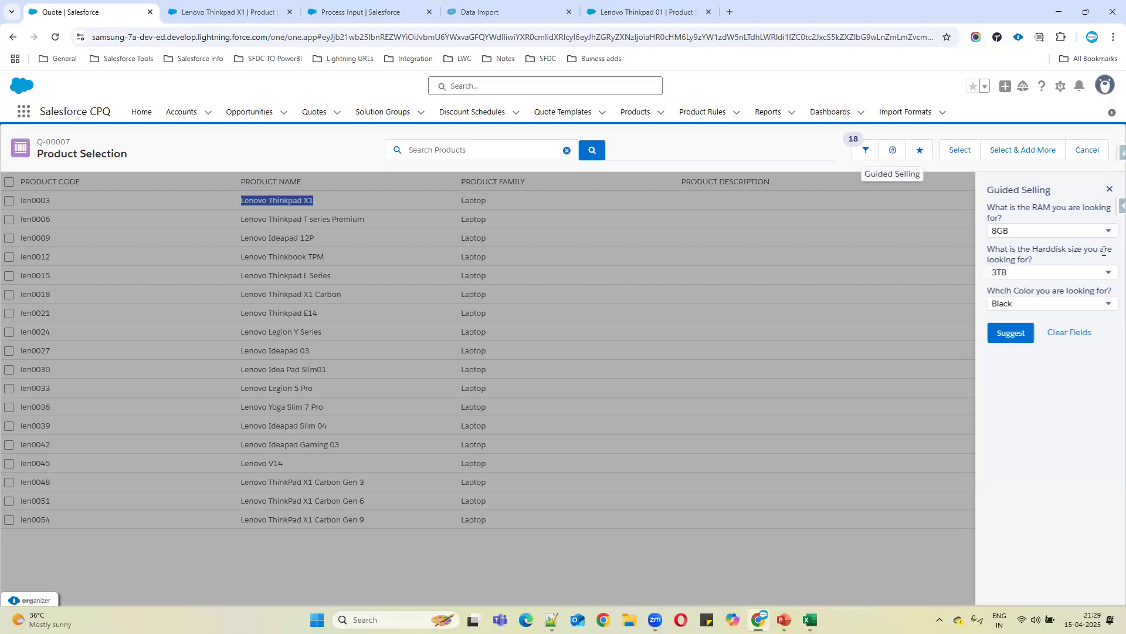
Set the guided selling answers to 4GB RAM, 1TB hard disk and Blue color, and request suggestions.
left_click(1050, 277)
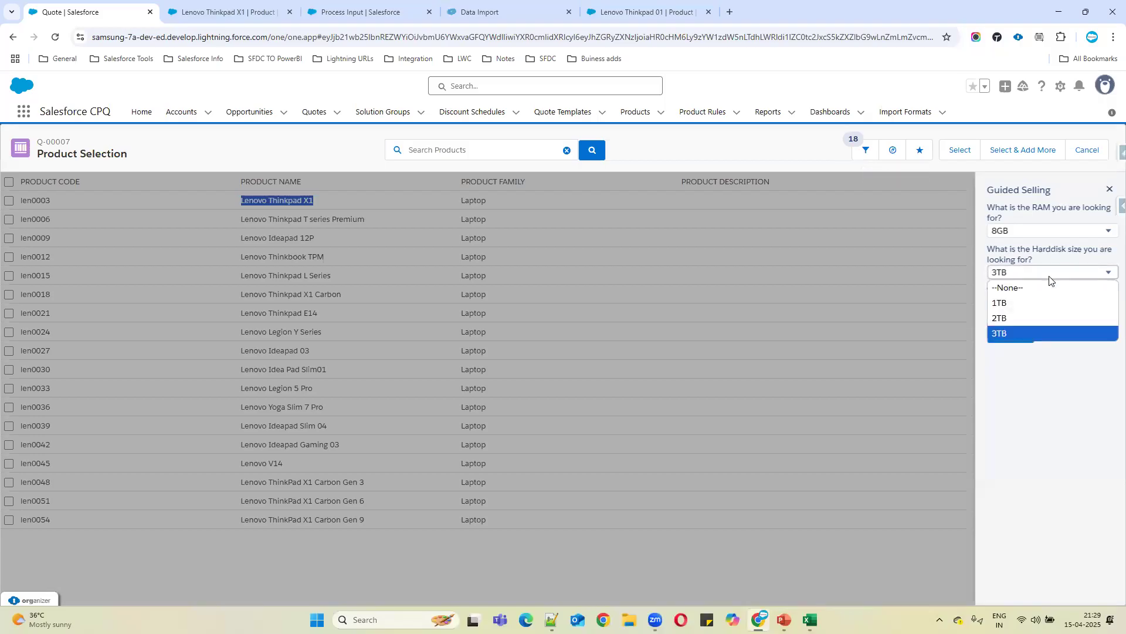
left_click(1033, 302)
left_click(1032, 304)
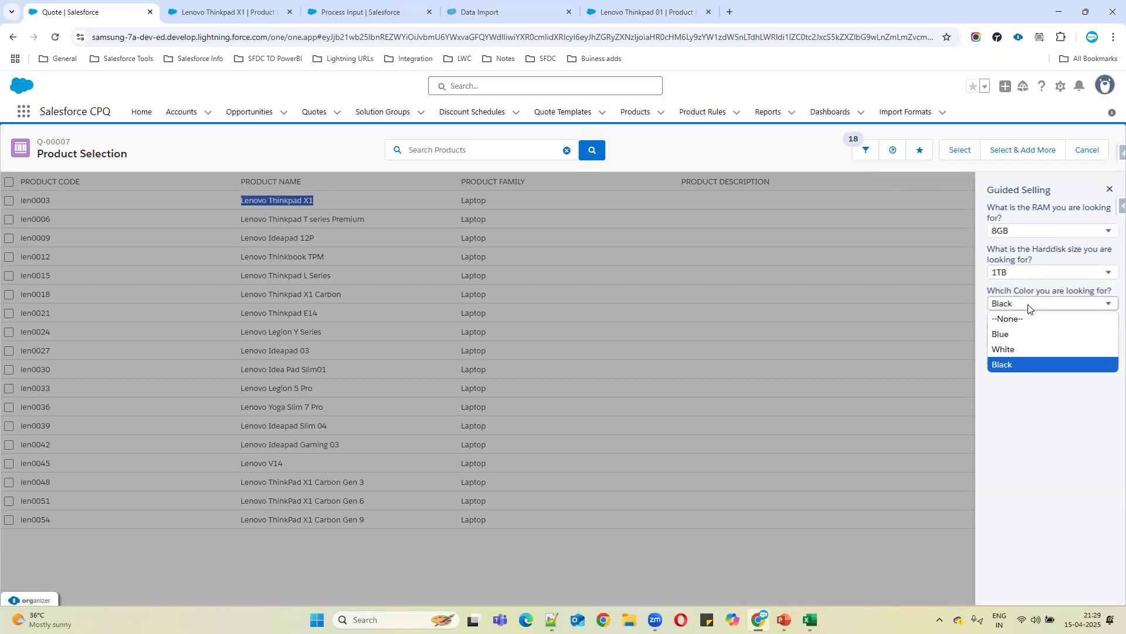
left_click(1015, 332)
left_click(1019, 232)
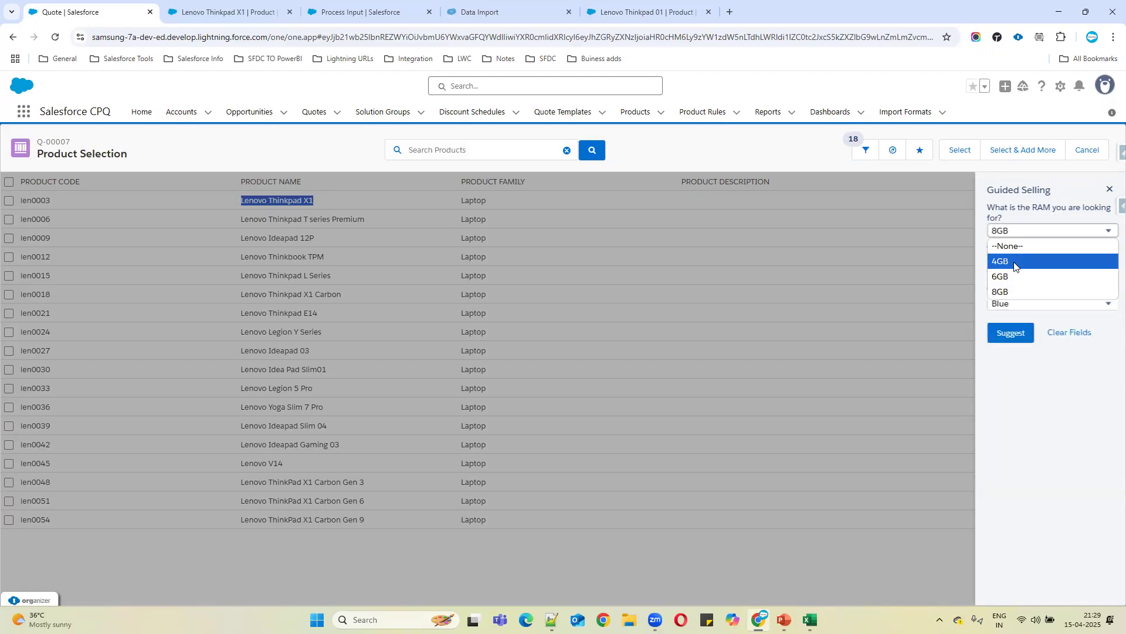
left_click(1018, 258)
left_click(1009, 333)
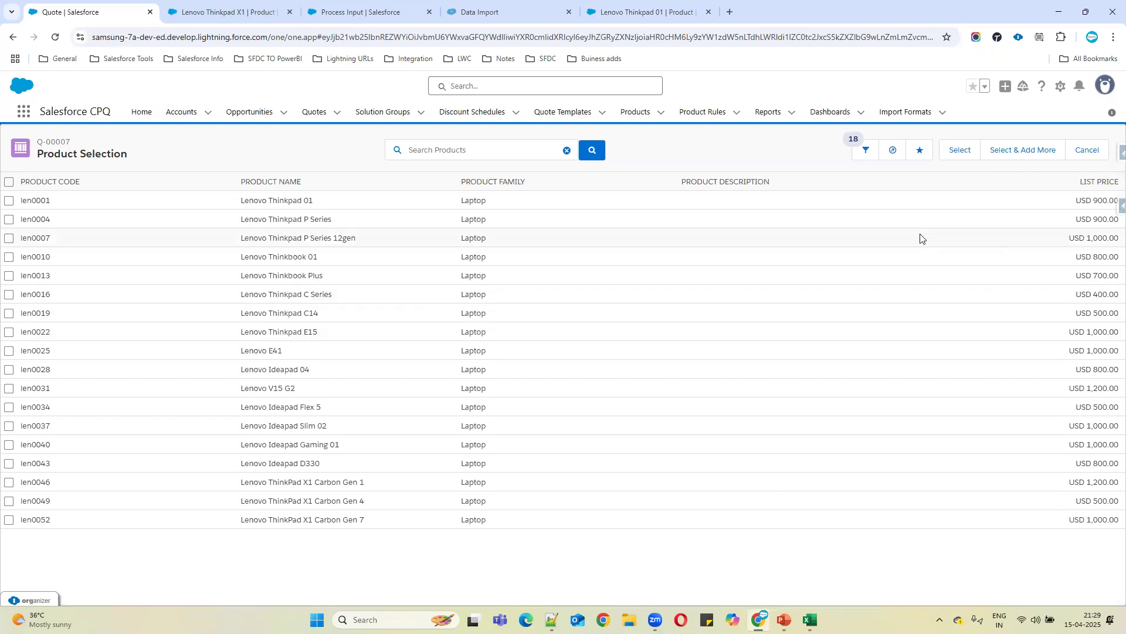
Reopen guided selling, keep 4GB RAM, change the hard disk to 2TB and the color to White, and request suggestions.
left_click(893, 150)
left_click(1027, 233)
left_click(1027, 233)
left_click(1016, 273)
left_click(1006, 317)
left_click(1015, 305)
left_click(1010, 350)
left_click(1010, 332)
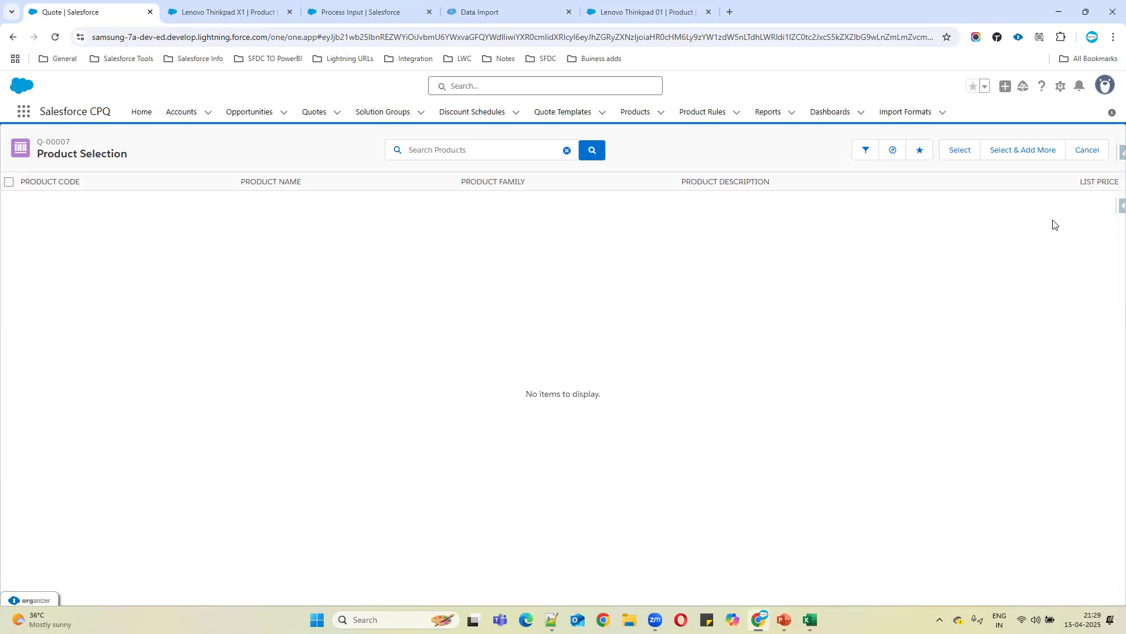
Reopen guided selling, change the RAM to 6GB, keep 2TB and White, and request suggestions again.
mouse_move(810, 620)
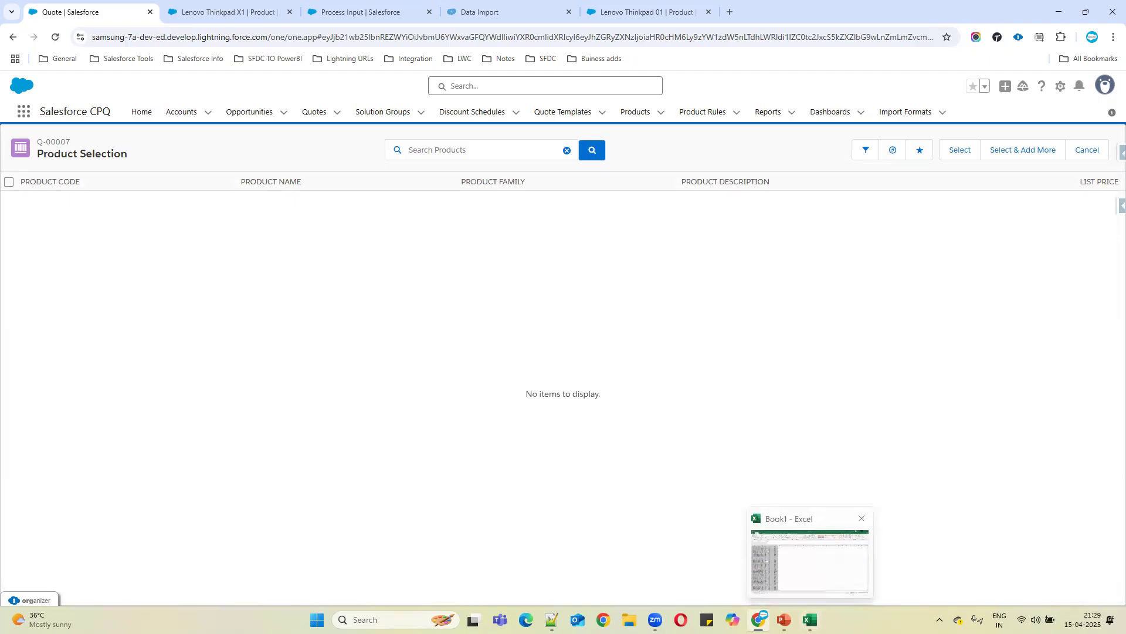
left_click(893, 154)
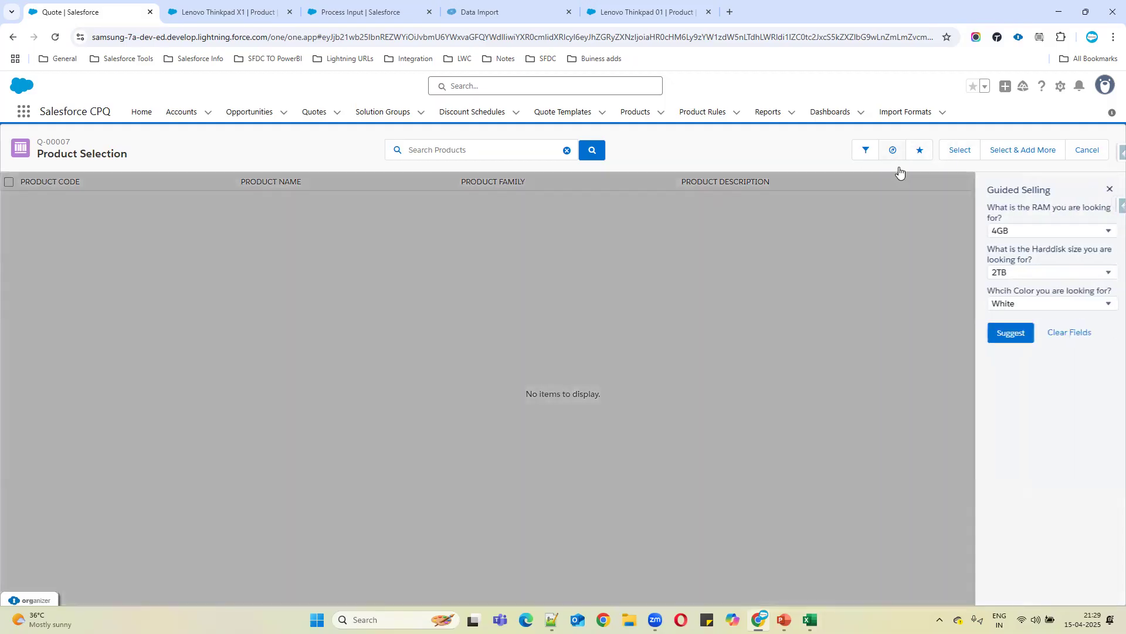
left_click(1024, 232)
left_click(1016, 273)
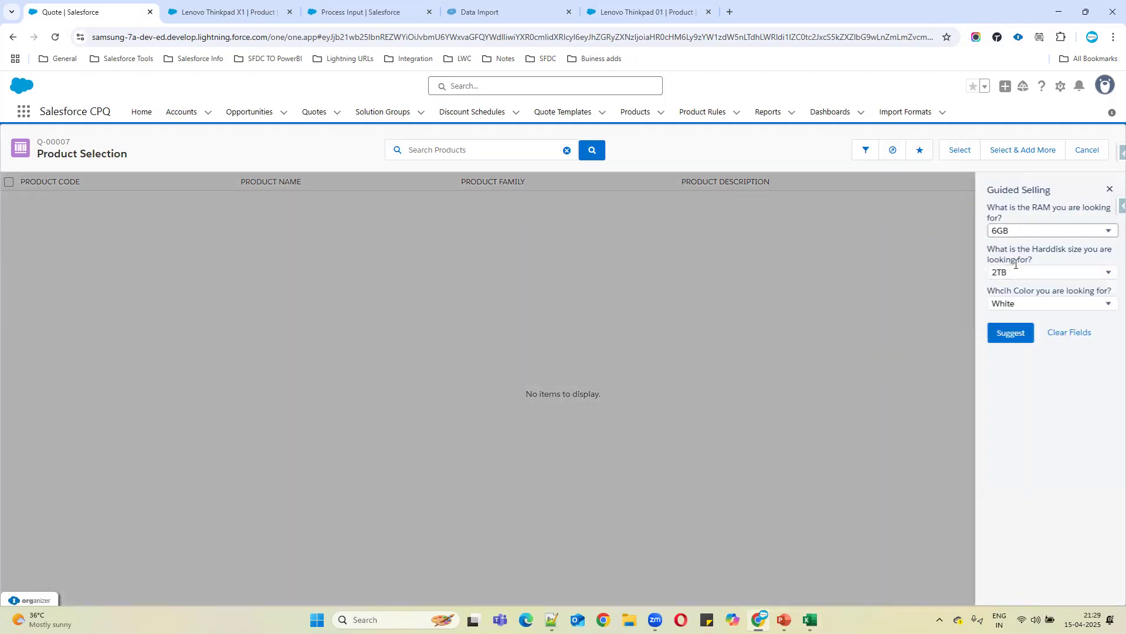
left_click(1019, 273)
left_click(1012, 315)
left_click(1020, 304)
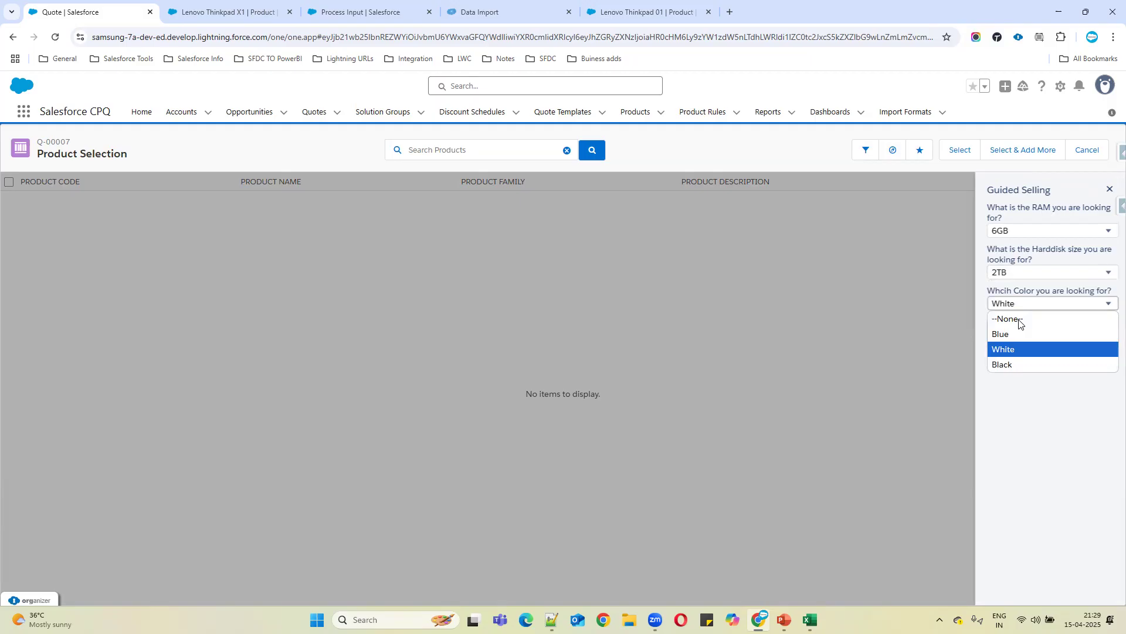
left_click(1020, 351)
left_click(1010, 333)
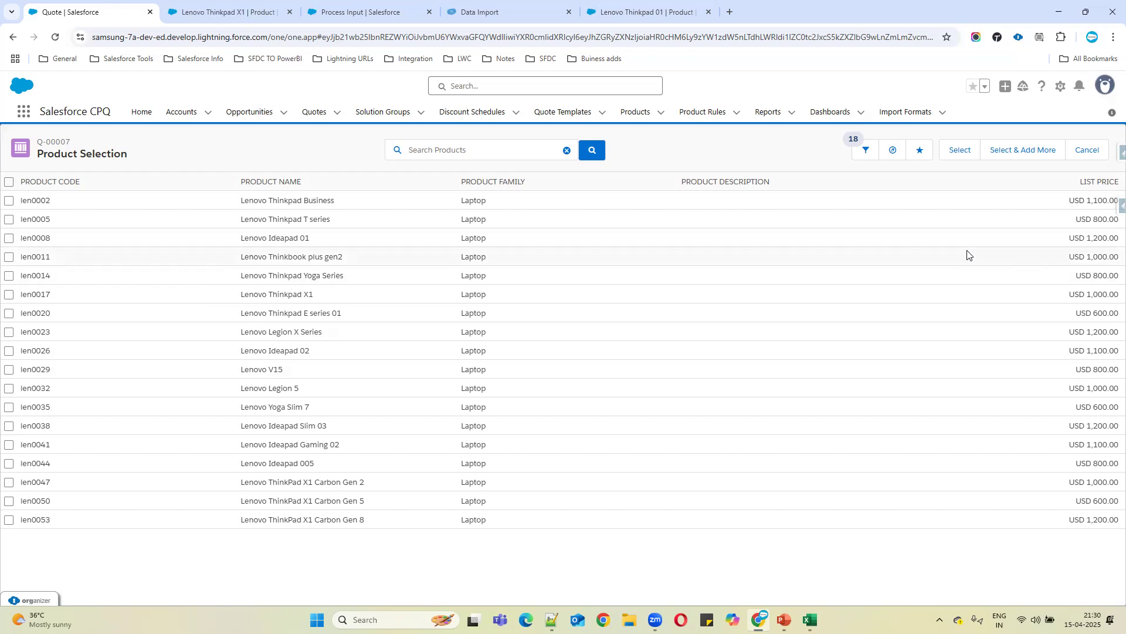
Open the draft quote of the INM Aus Sales opportunity and open its Quote Process Id for editing.
left_click(243, 117)
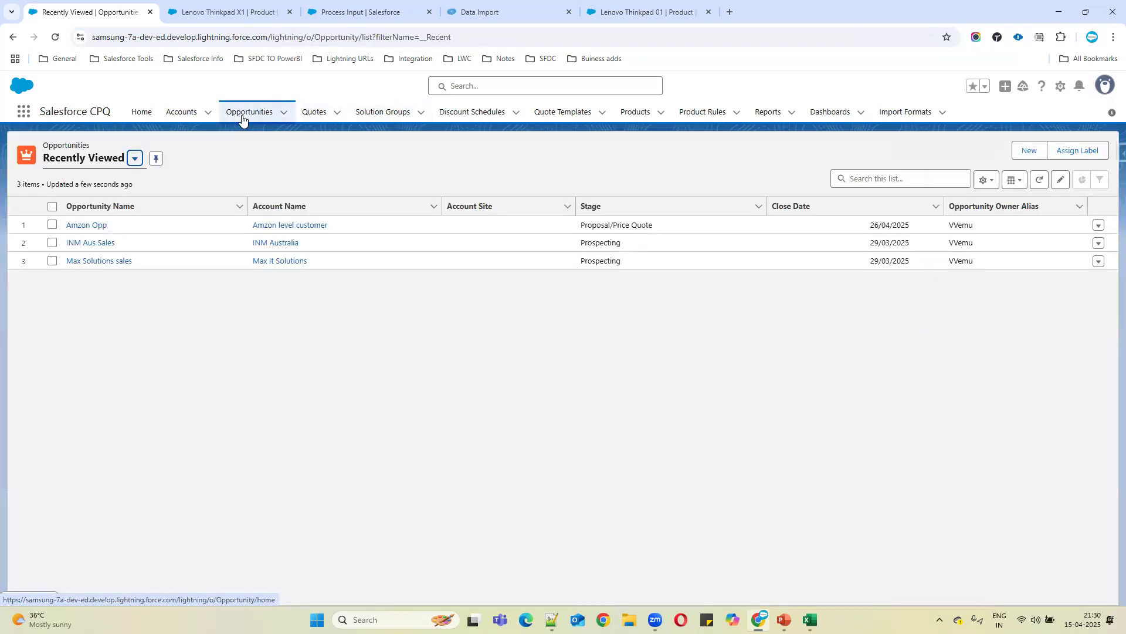
left_click(90, 245)
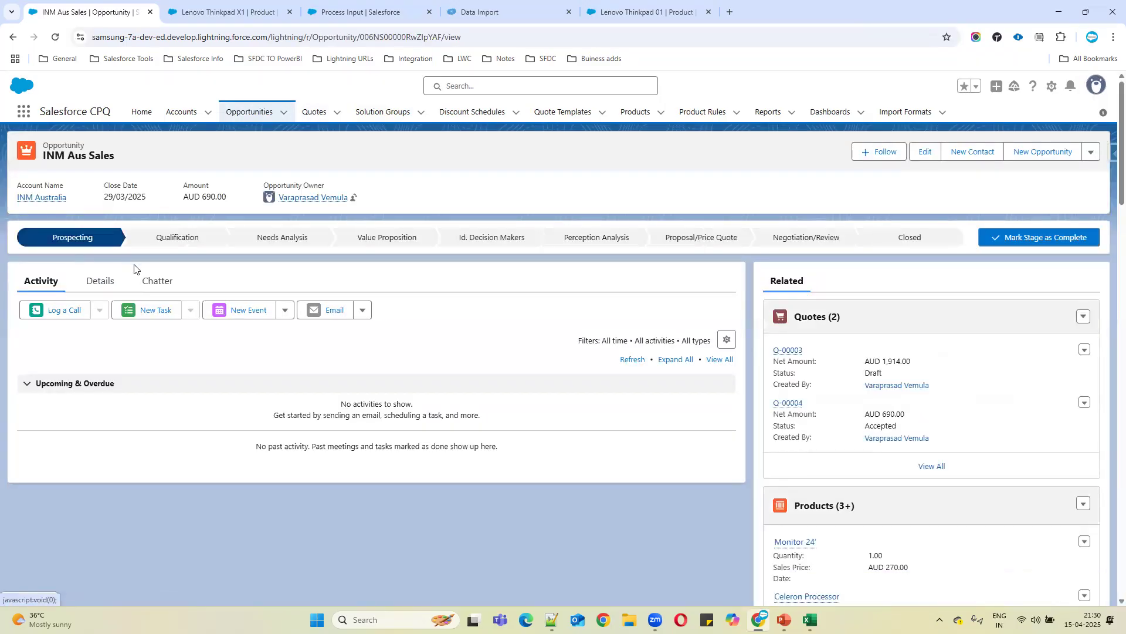
left_click(786, 352)
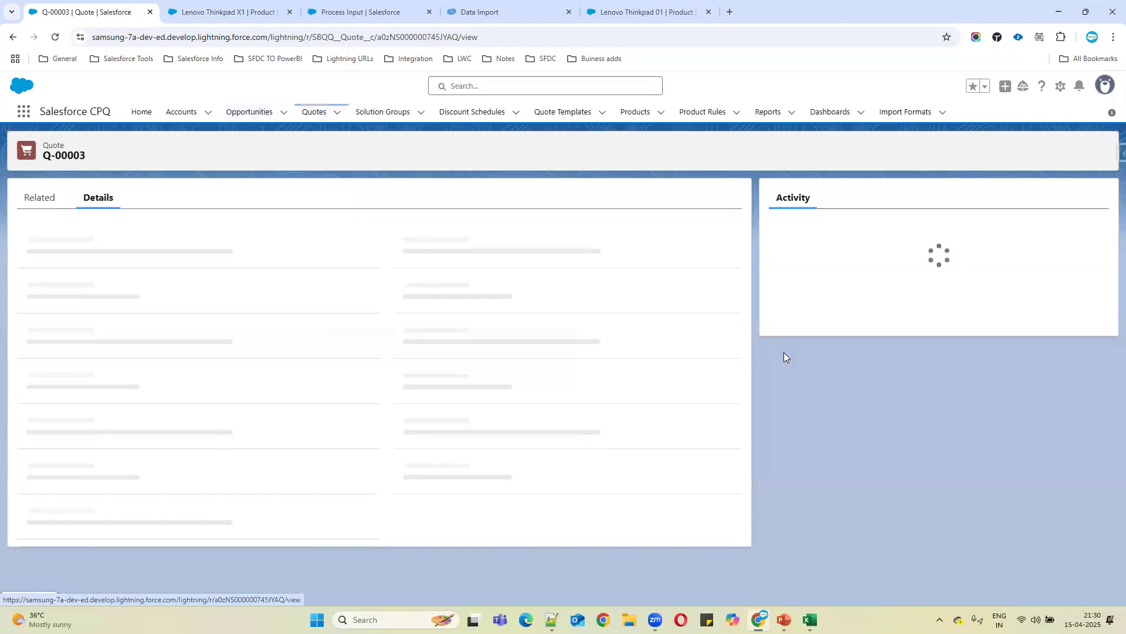
scroll(110, 387, "down", 3)
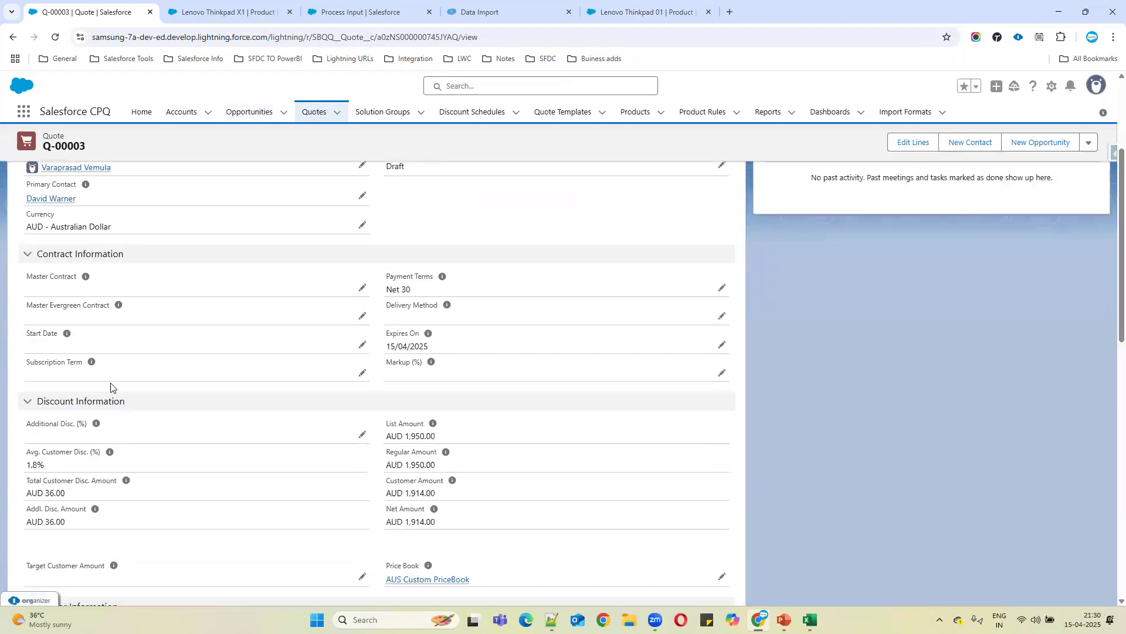
scroll(129, 405, "down", 8)
scroll(141, 432, "down", 2)
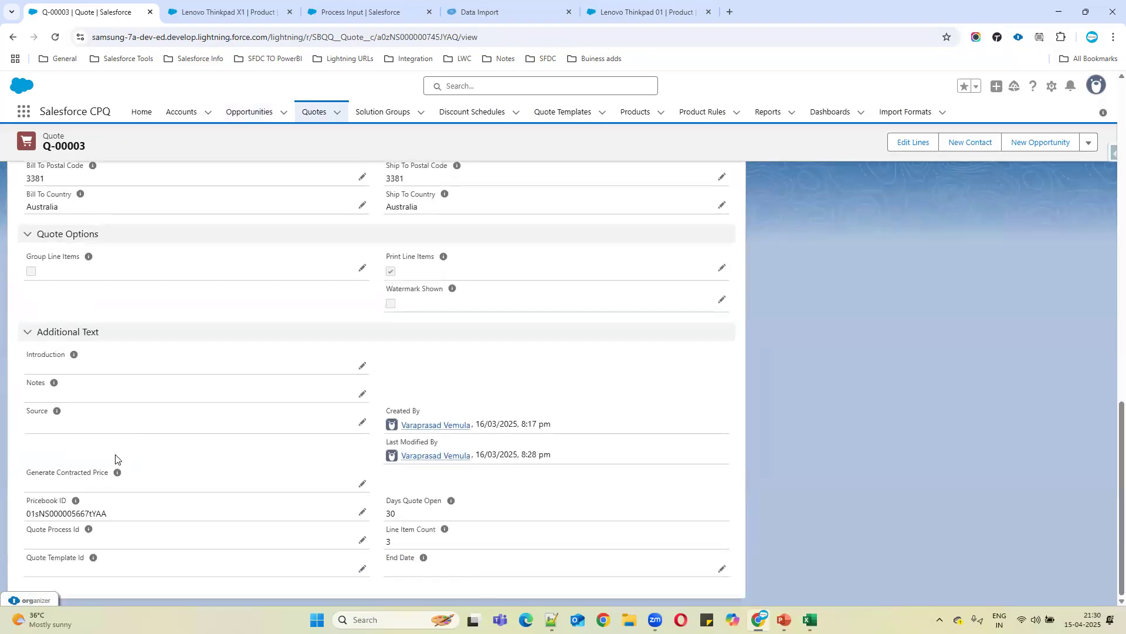
left_click(360, 543)
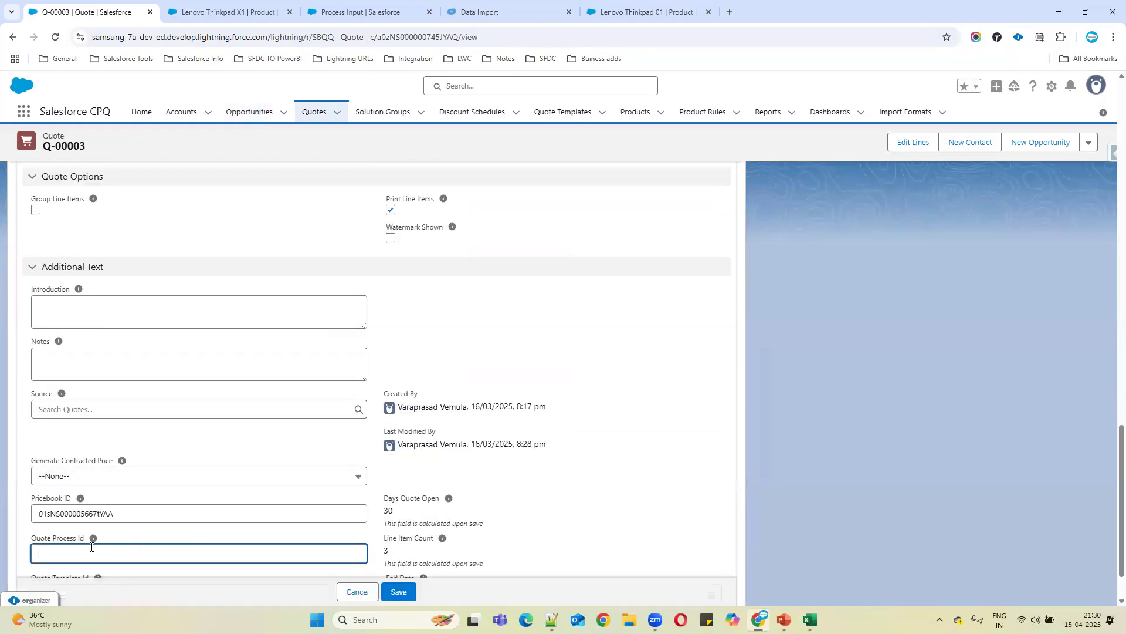
Find the quote process Laptop Process guided selling demo and copy its record ID from the page address.
left_click(250, 6)
left_click(363, 13)
left_click(498, 13)
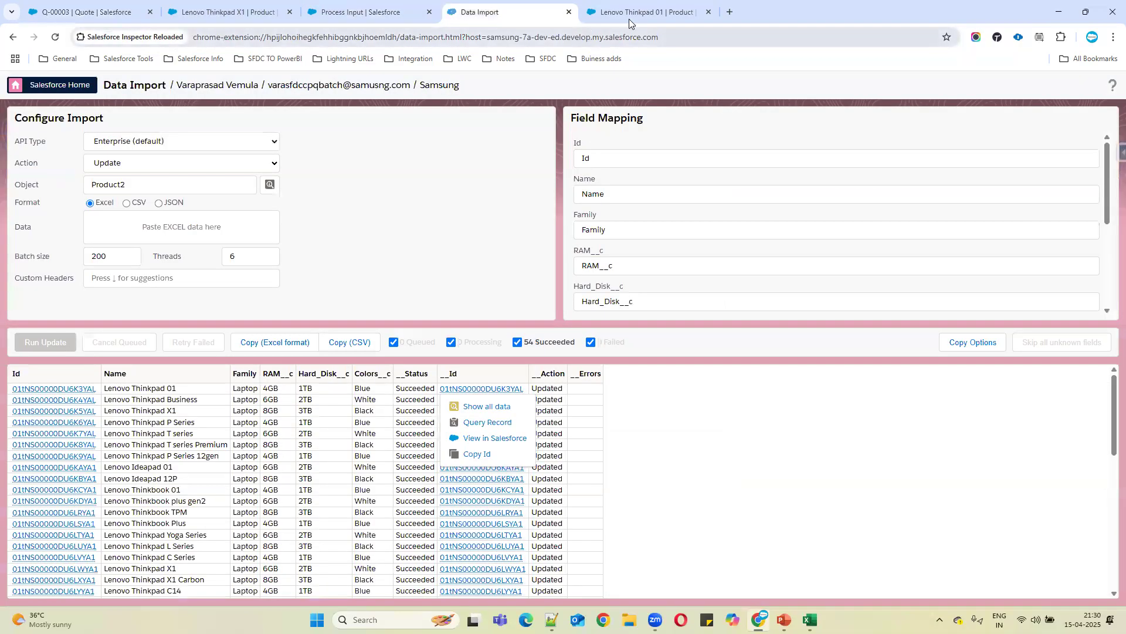
left_click(629, 18)
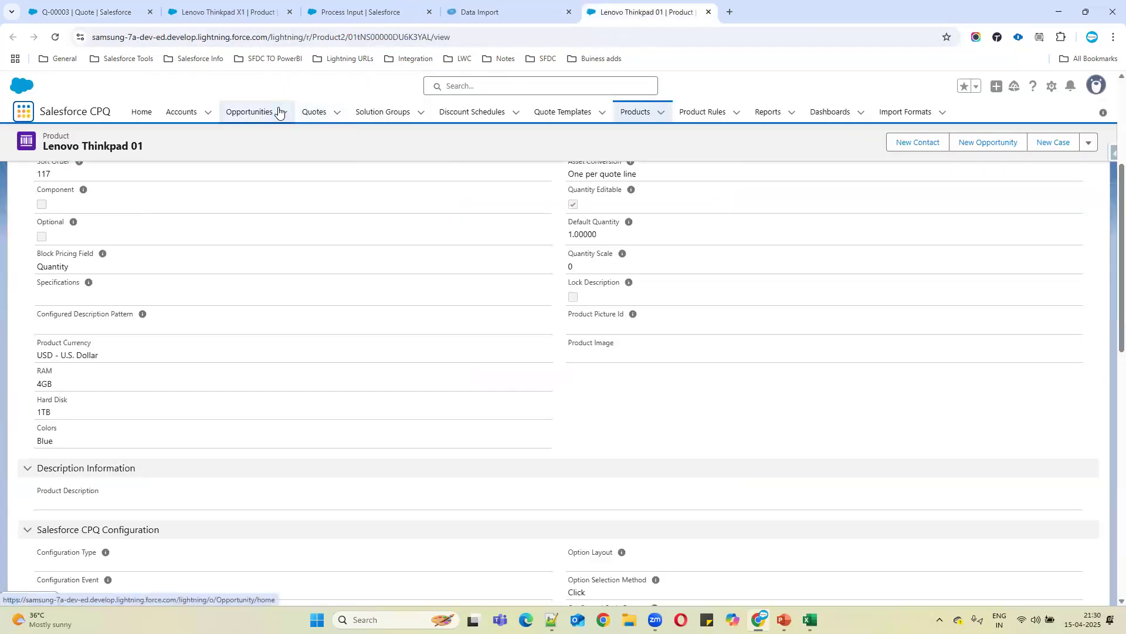
left_click(335, 13)
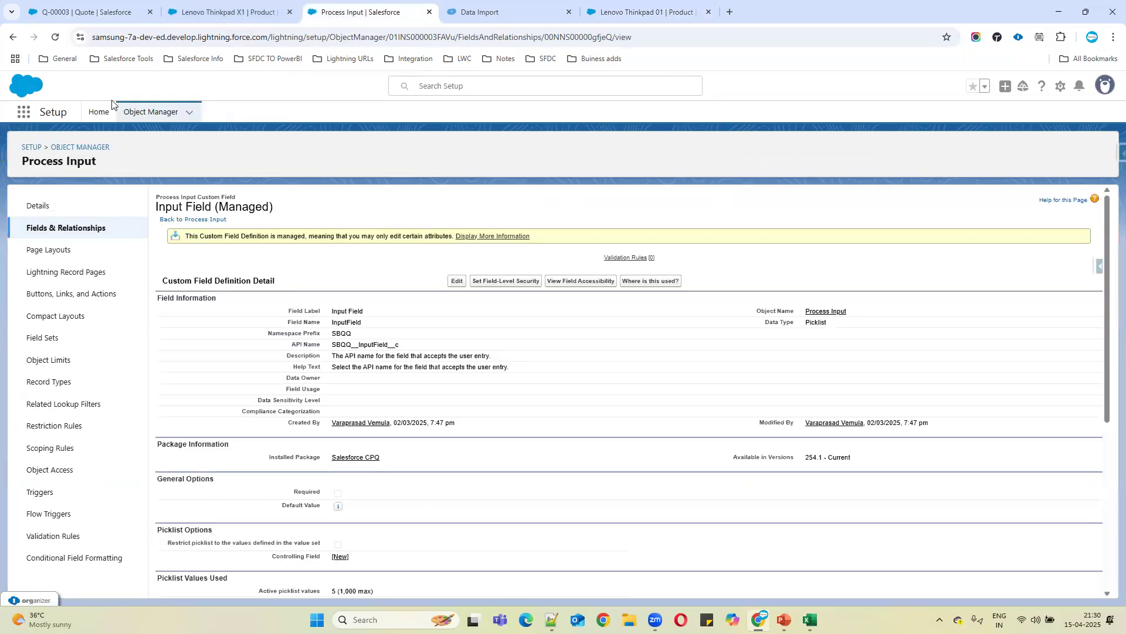
left_click(22, 116)
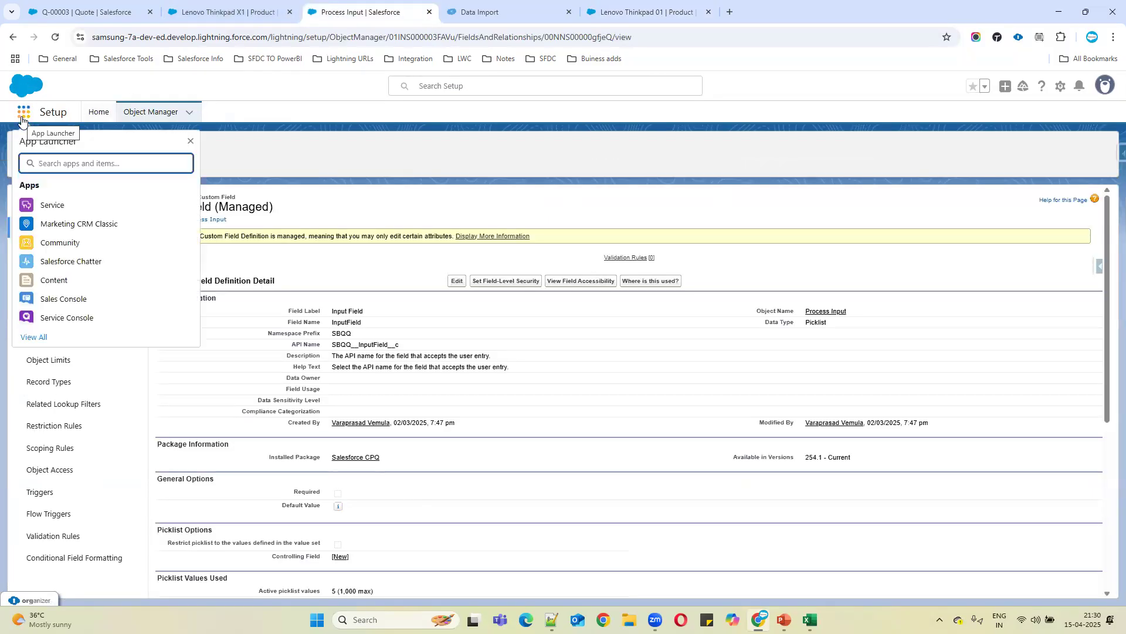
type("quote")
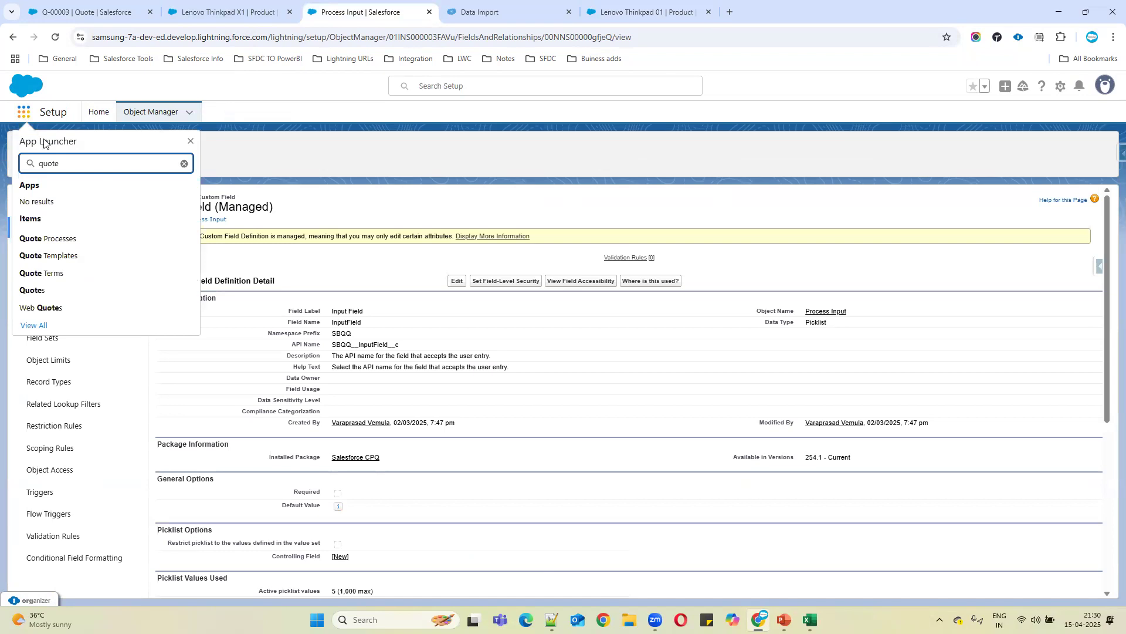
left_click(58, 238)
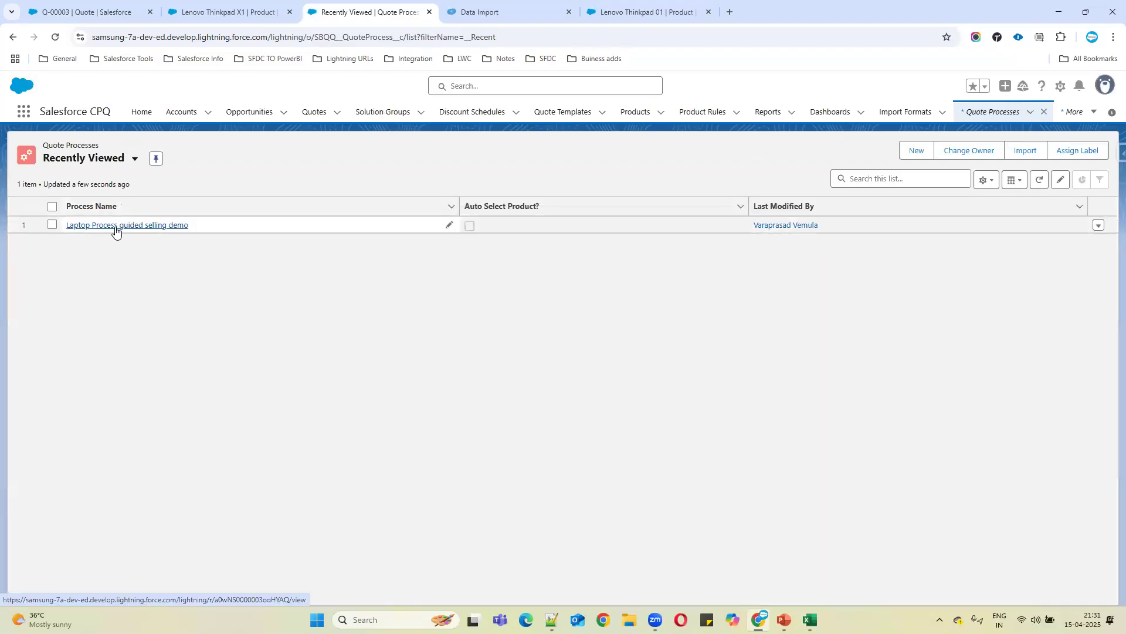
left_click(115, 226)
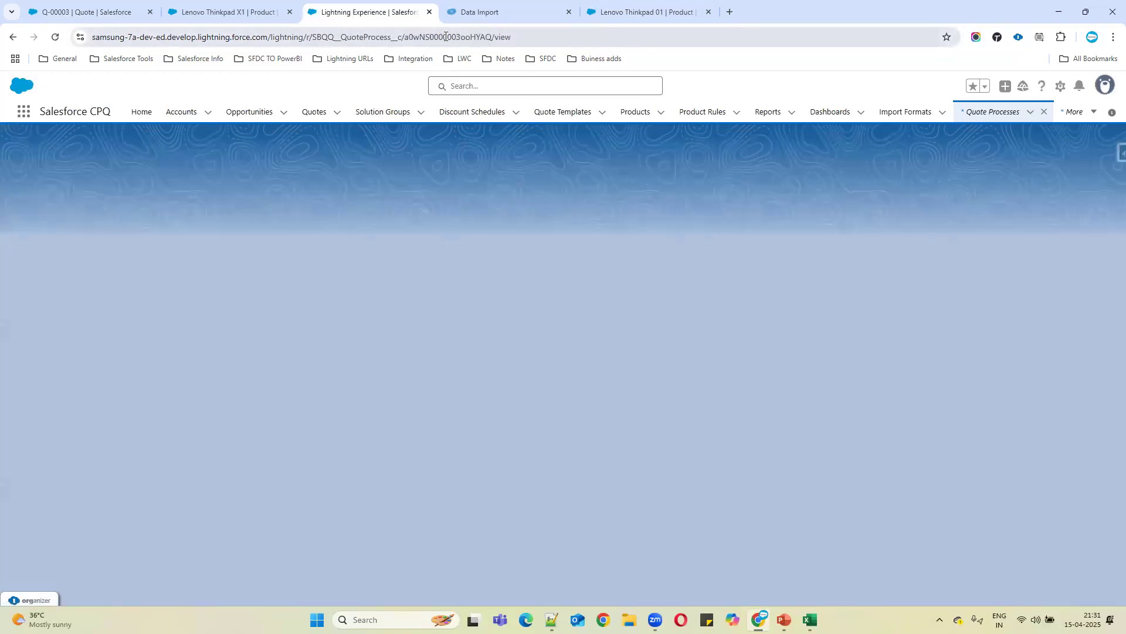
double_click(449, 37)
key("ctrl+c")
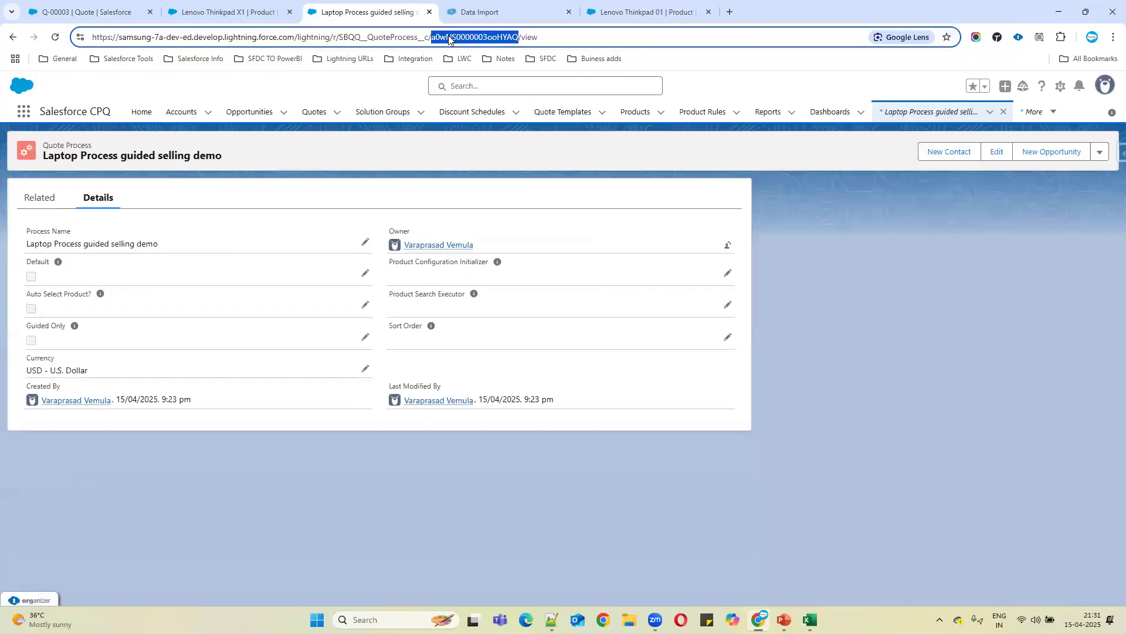
Paste the copied record ID into the draft quote's Quote Process Id and save the quote.
left_click(85, 12)
key("ctrl+v")
scroll(184, 423, "down", 1)
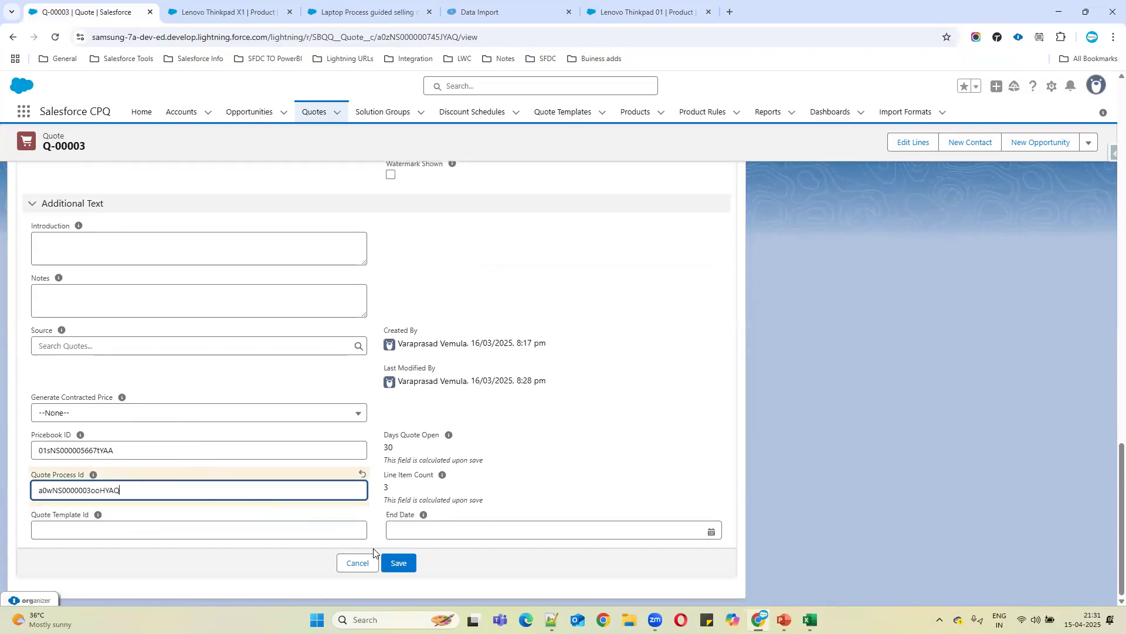
left_click(390, 562)
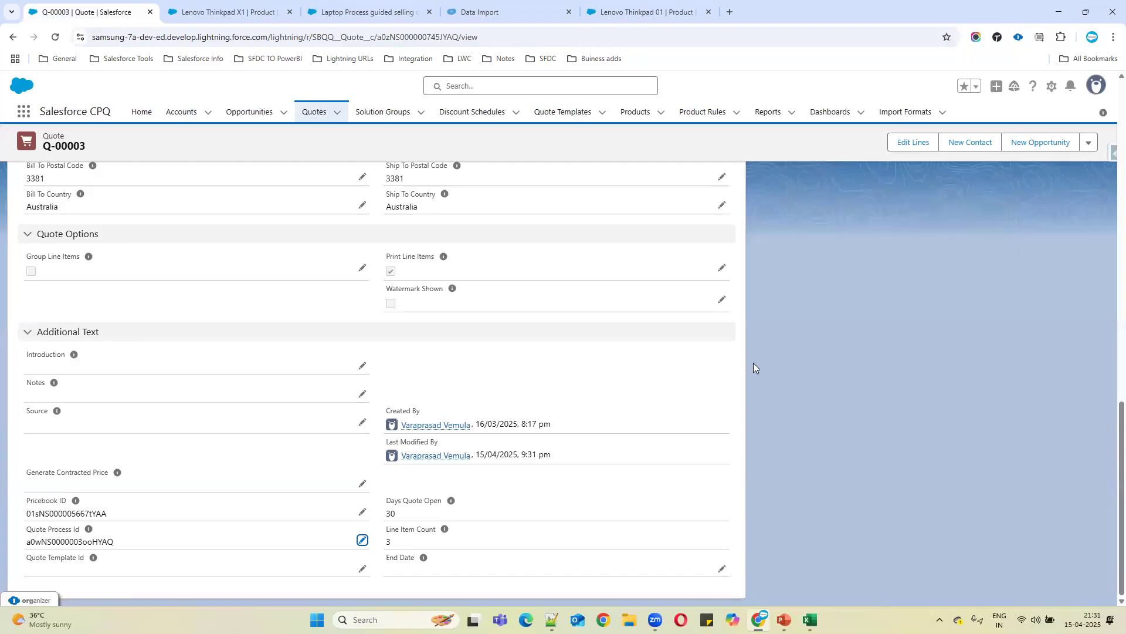
Open the quote's line editor and start adding products.
scroll(757, 370, "up", 15)
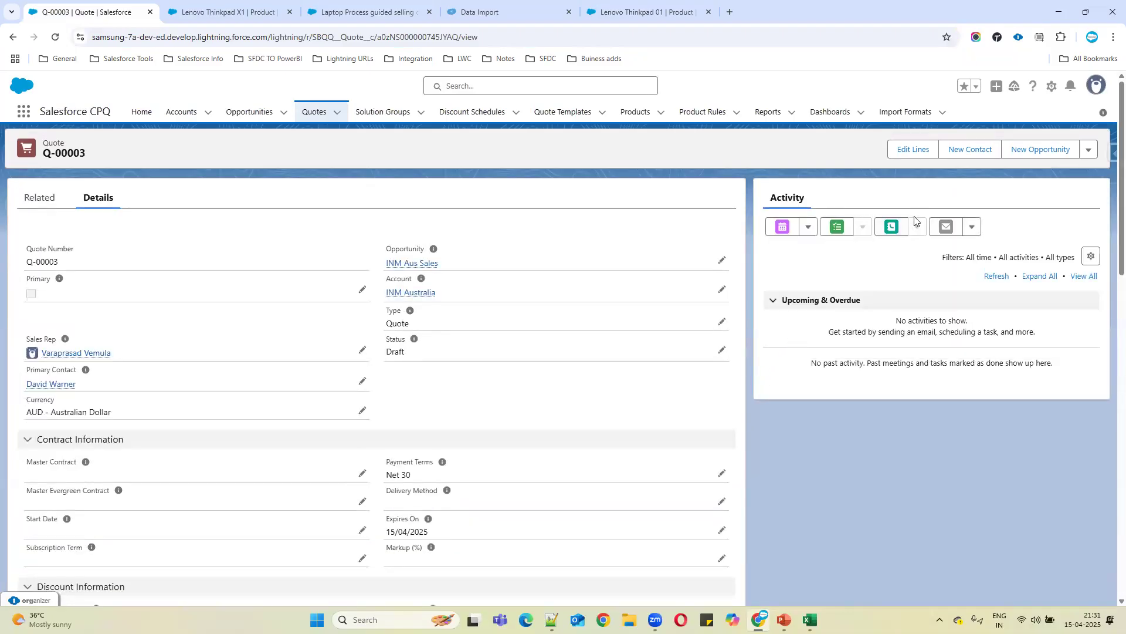
left_click(1088, 149)
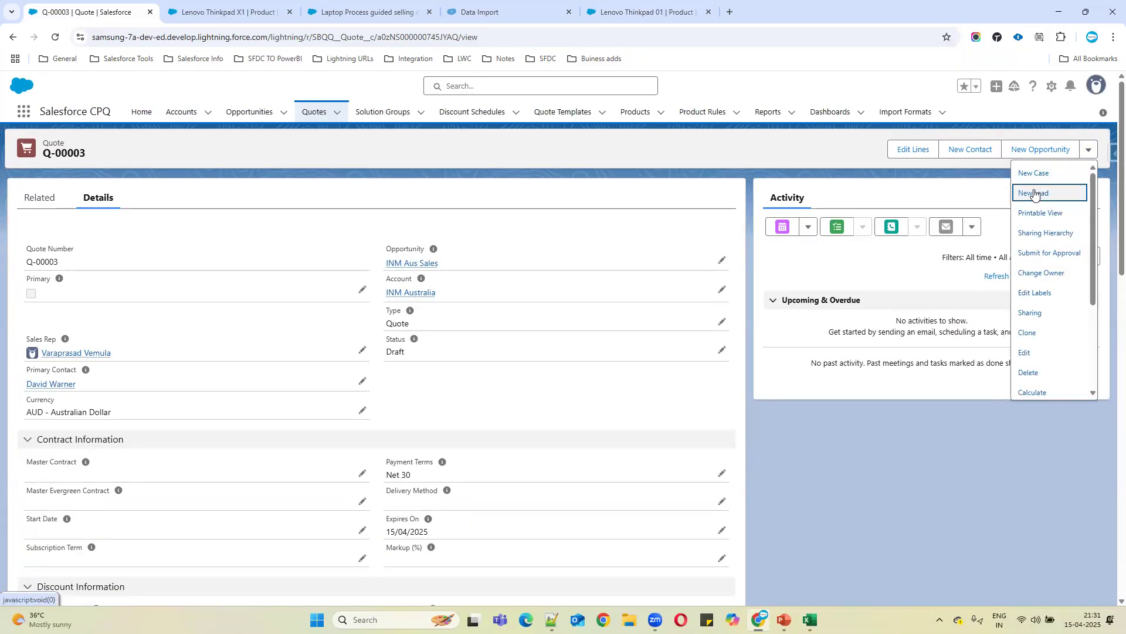
left_click(907, 151)
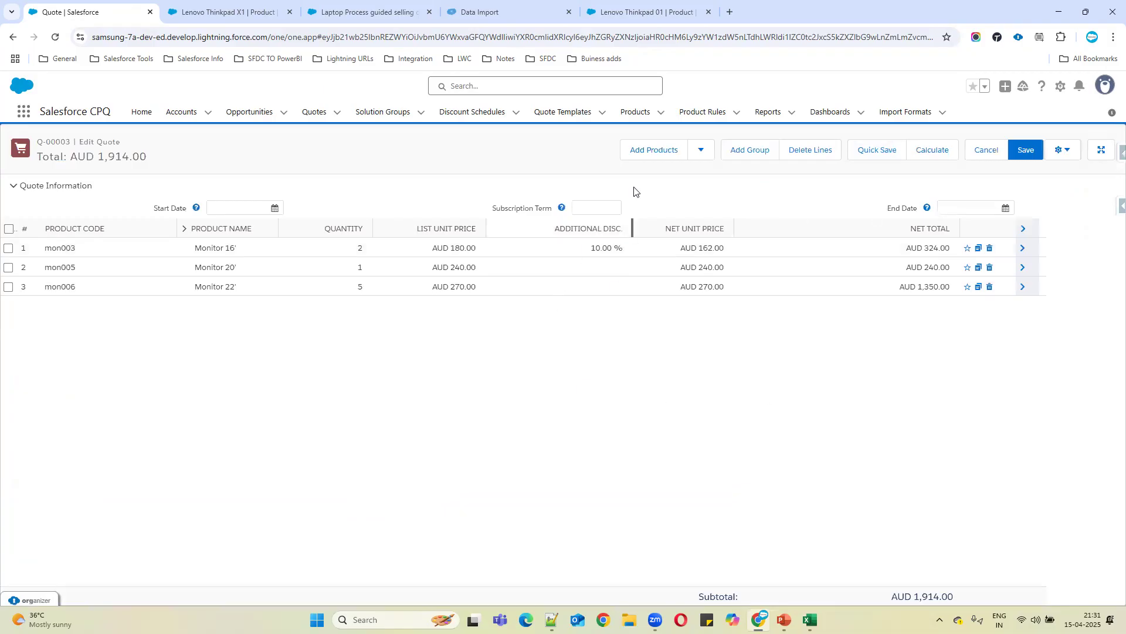
left_click(645, 151)
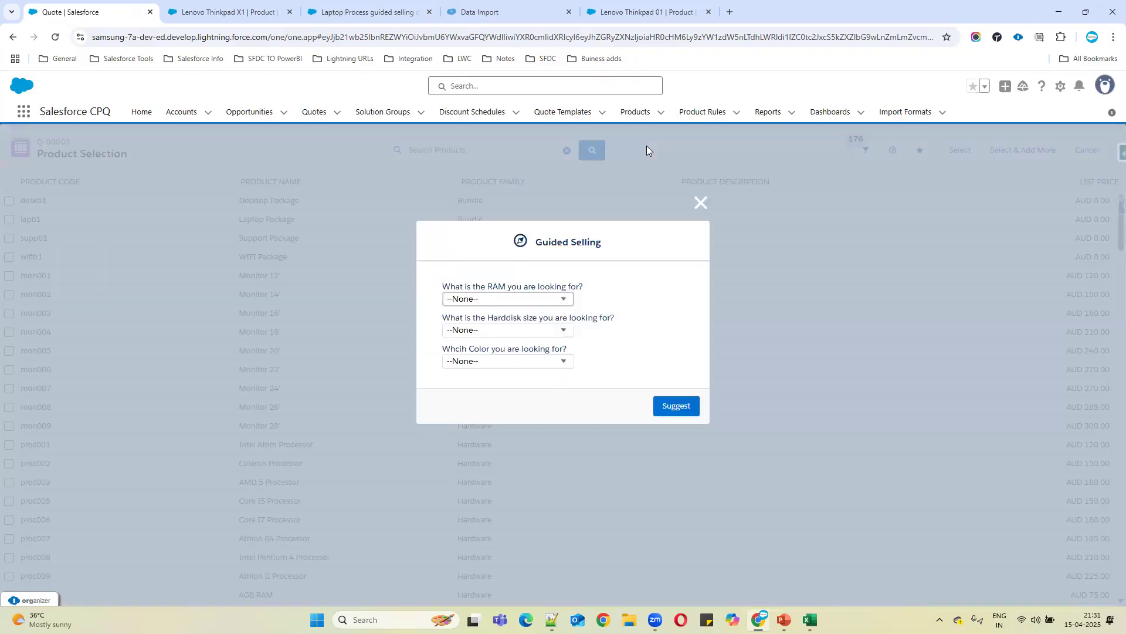
Answer the guided selling prompt with 4GB RAM, 1TB hard disk and Blue color, and request suggestions.
left_click(503, 298)
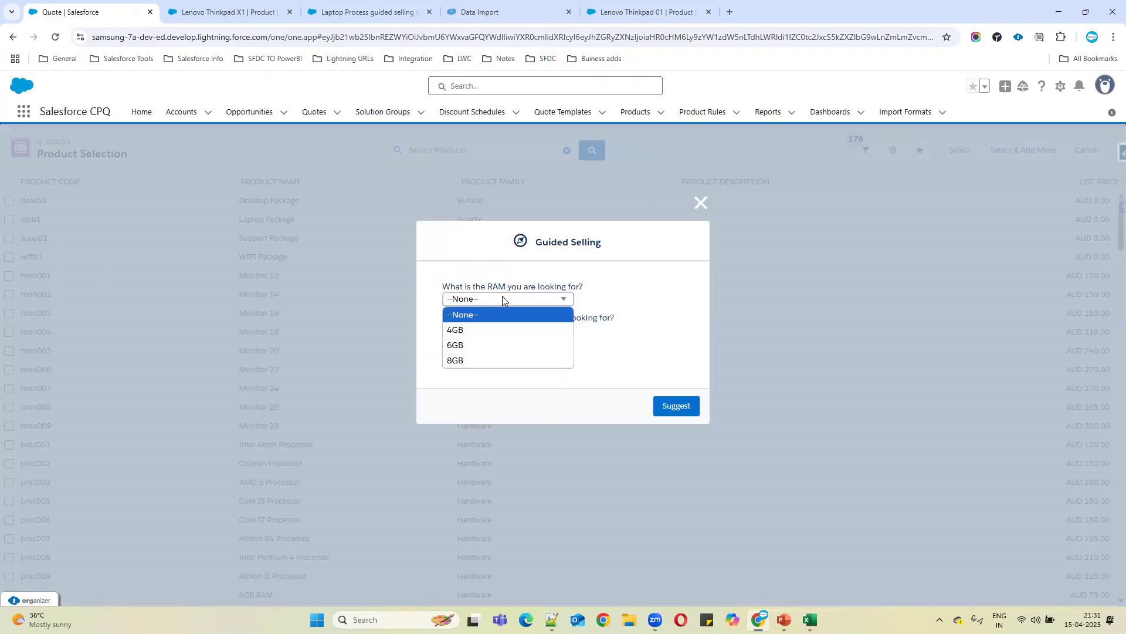
left_click(486, 329)
left_click(485, 330)
left_click(474, 360)
left_click(472, 362)
left_click(463, 390)
left_click(674, 414)
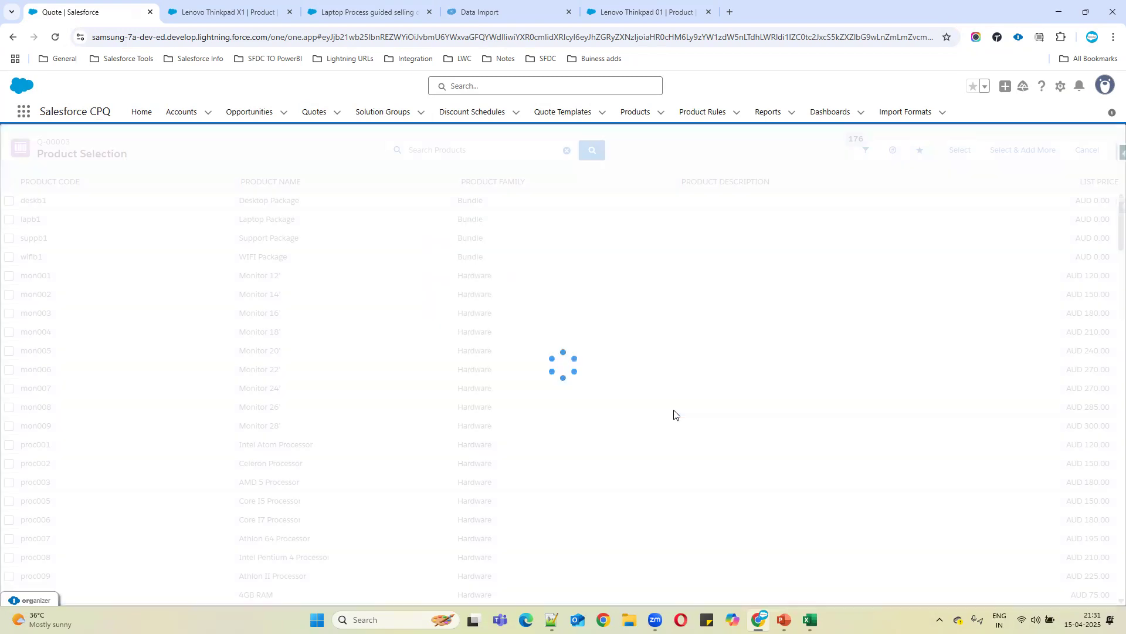
left_click_drag(220, 225, 1008, 430)
left_click(898, 411)
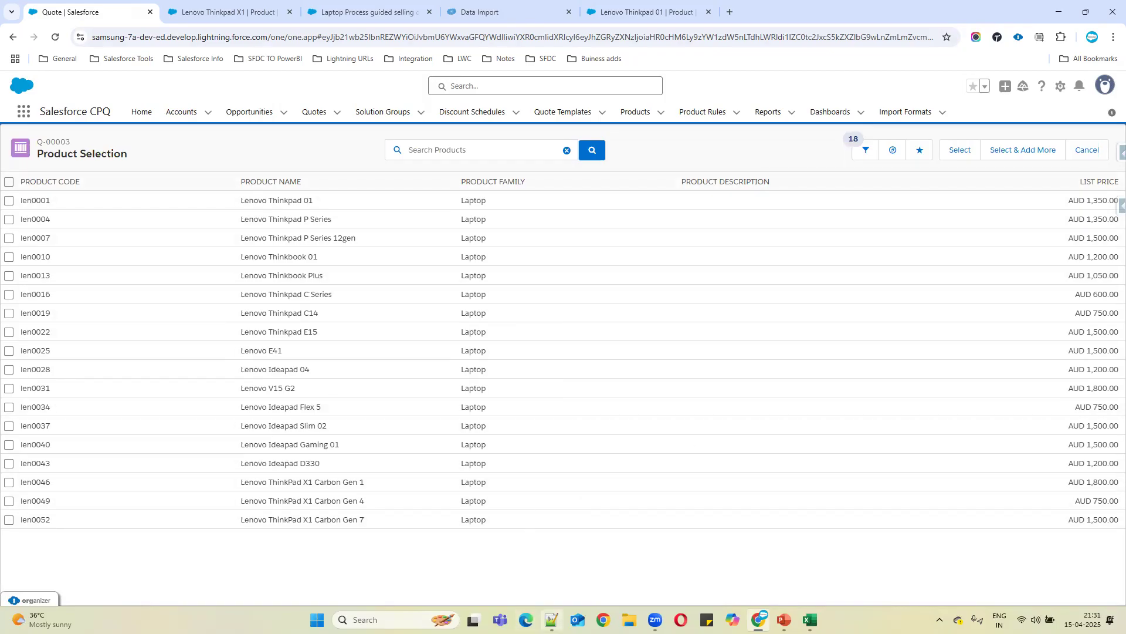
Switch to the Notepad++ notes and add a "Product Rules:" heading below the field list, followed by several blank lines.
key("alt+Tab")
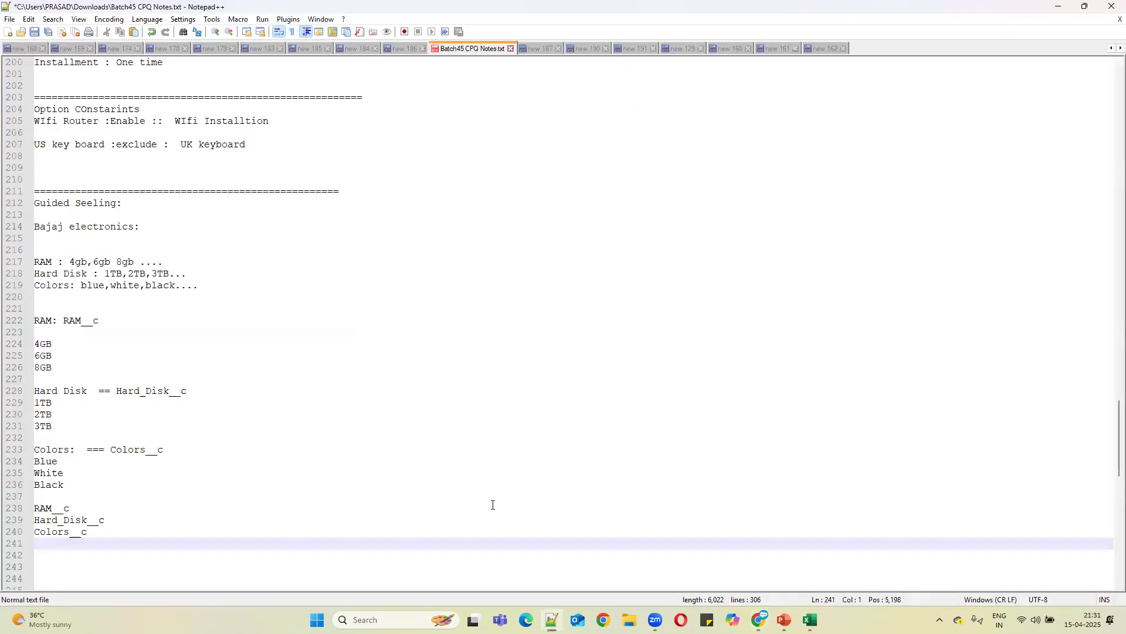
key("Return")
key("Return")
type("Product R")
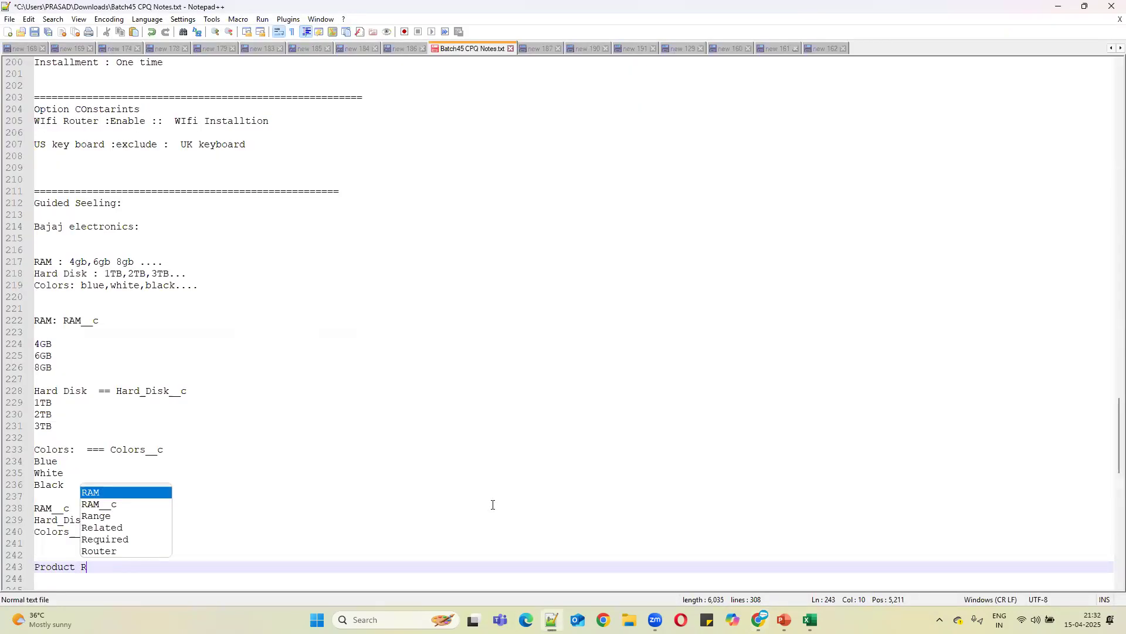
type("ules")
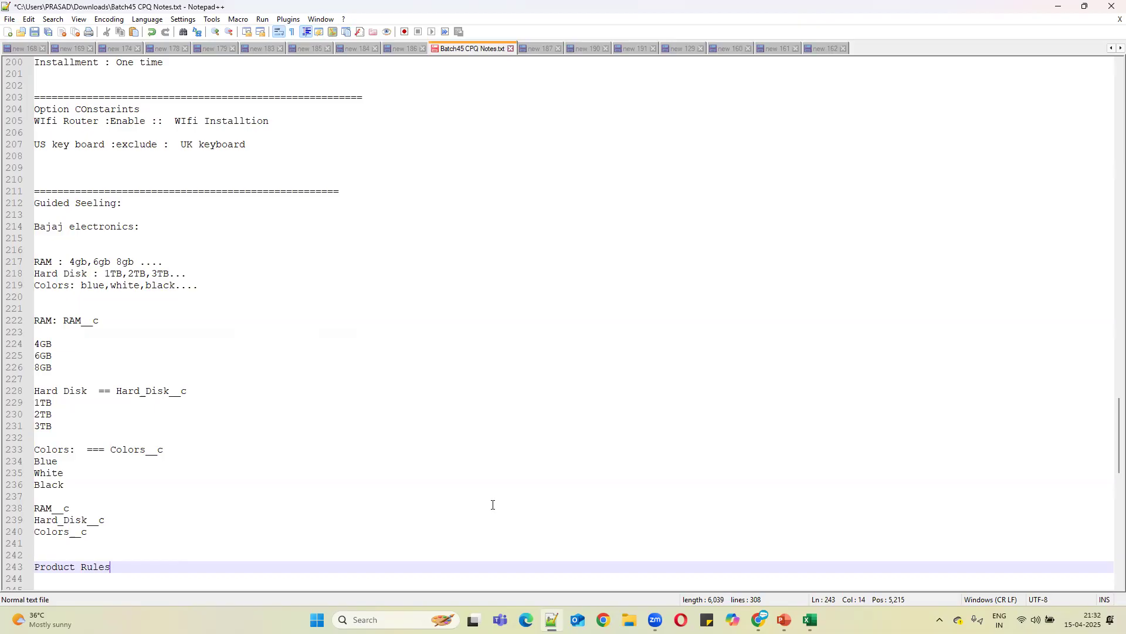
type(":")
key("Return")
key("Return")
key("Return")
key("Return")
key("Return")
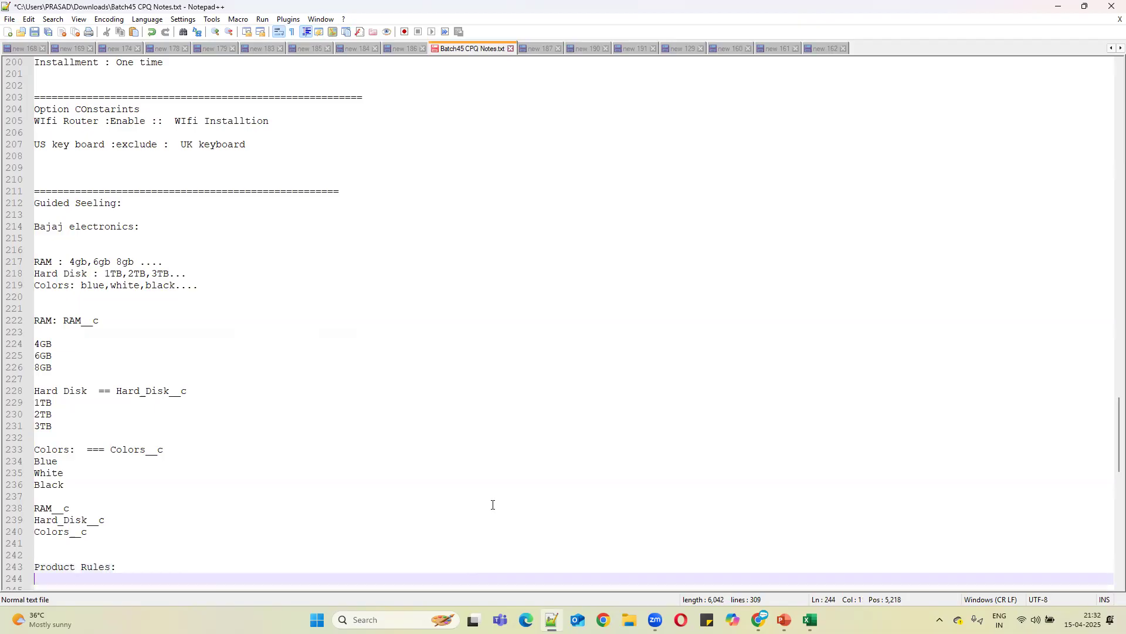
key("Return")
key("Return")
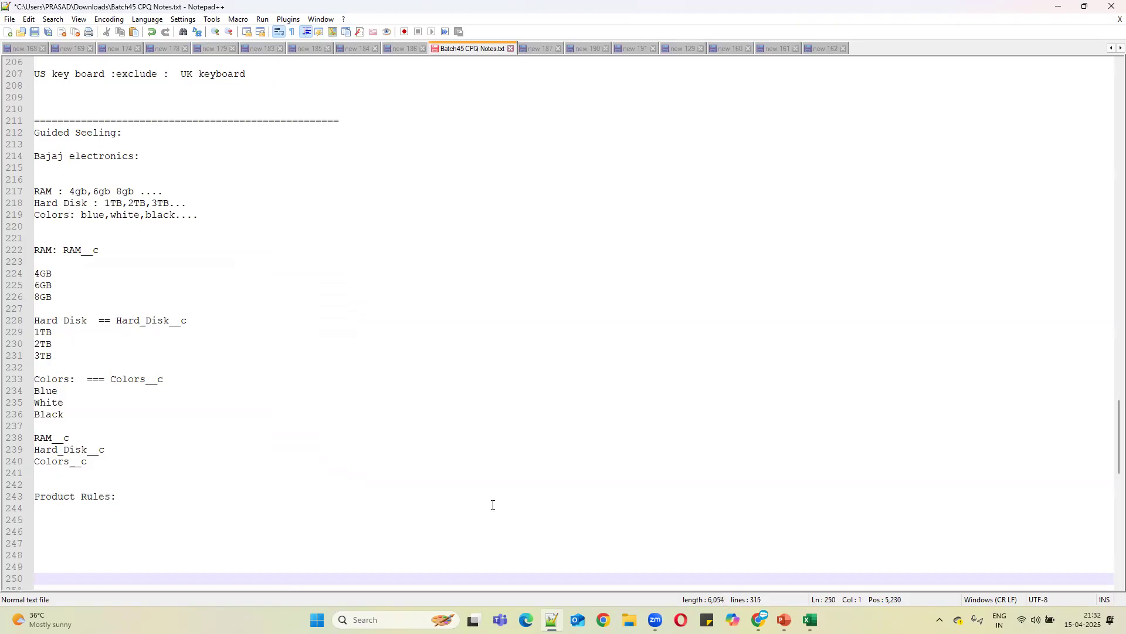
key("Up")
key("Up")
key("Up")
key("Up")
key("Up")
key("Up")
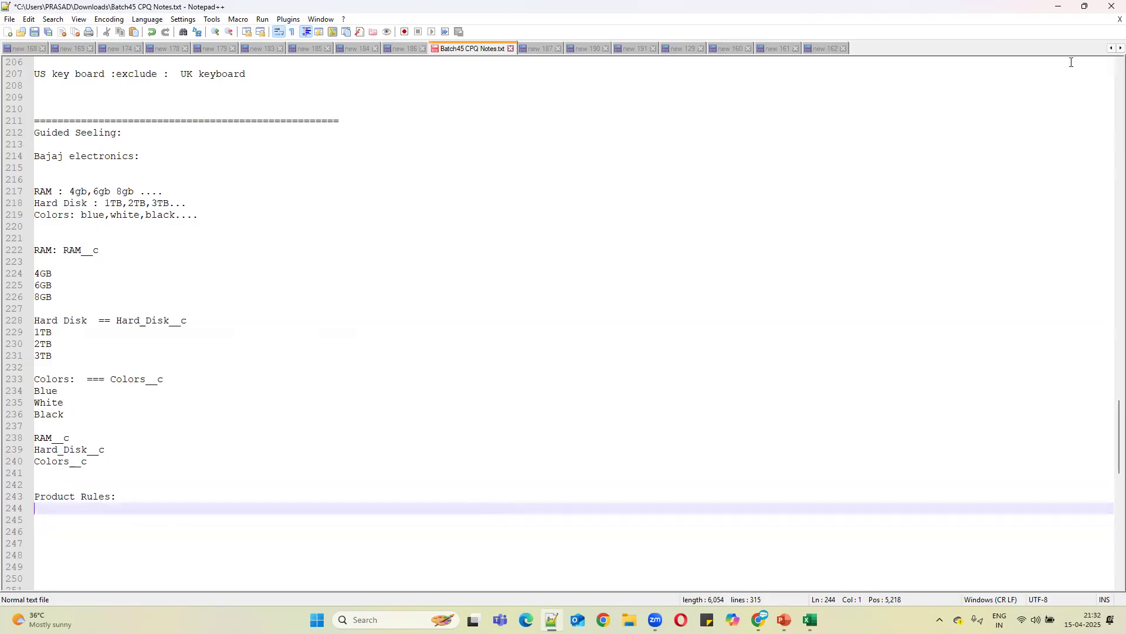
Return to Salesforce, find the Product Rules object and start a new product rule.
left_click(1058, 7)
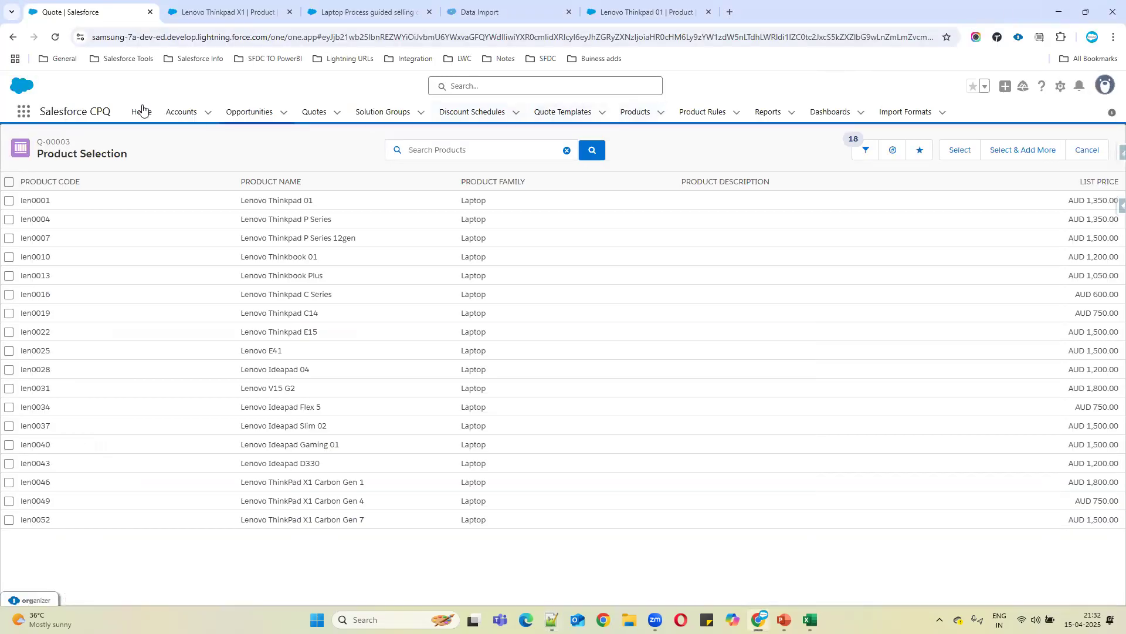
left_click(24, 110)
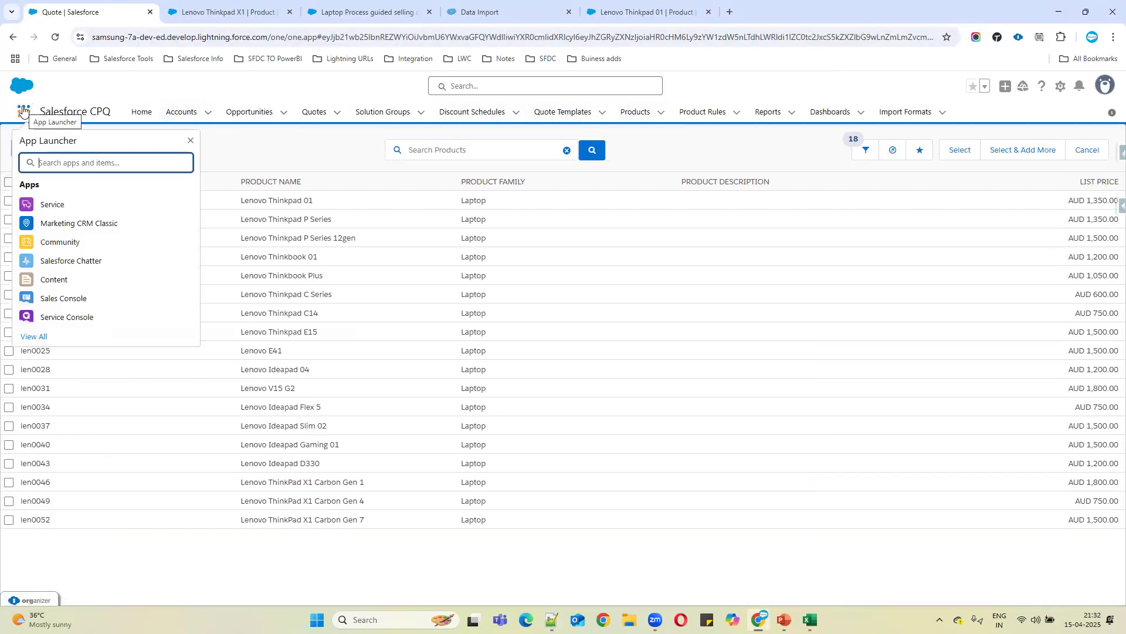
type("product")
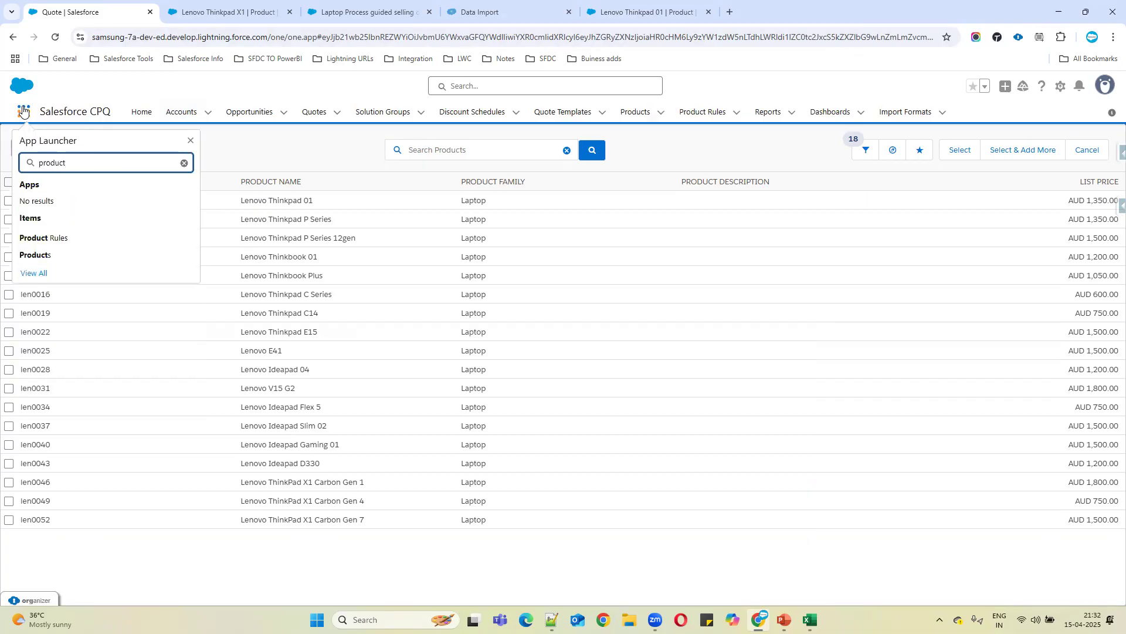
left_click(35, 239)
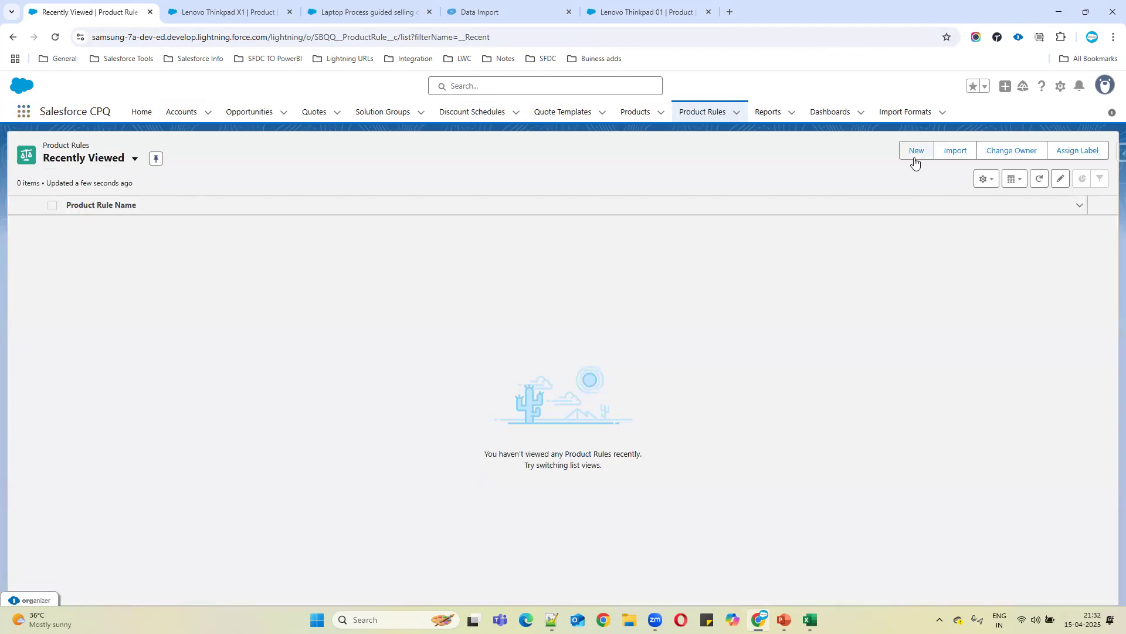
left_click(915, 154)
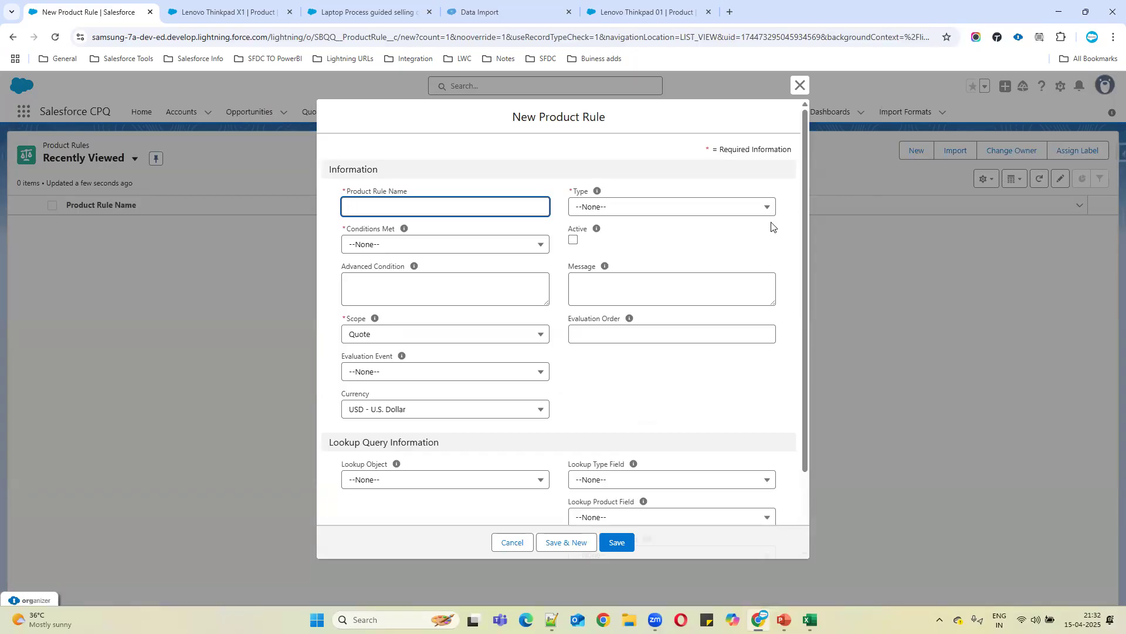
Look through the new product rule's fields and display the available Type options.
scroll(726, 359, "down", 2)
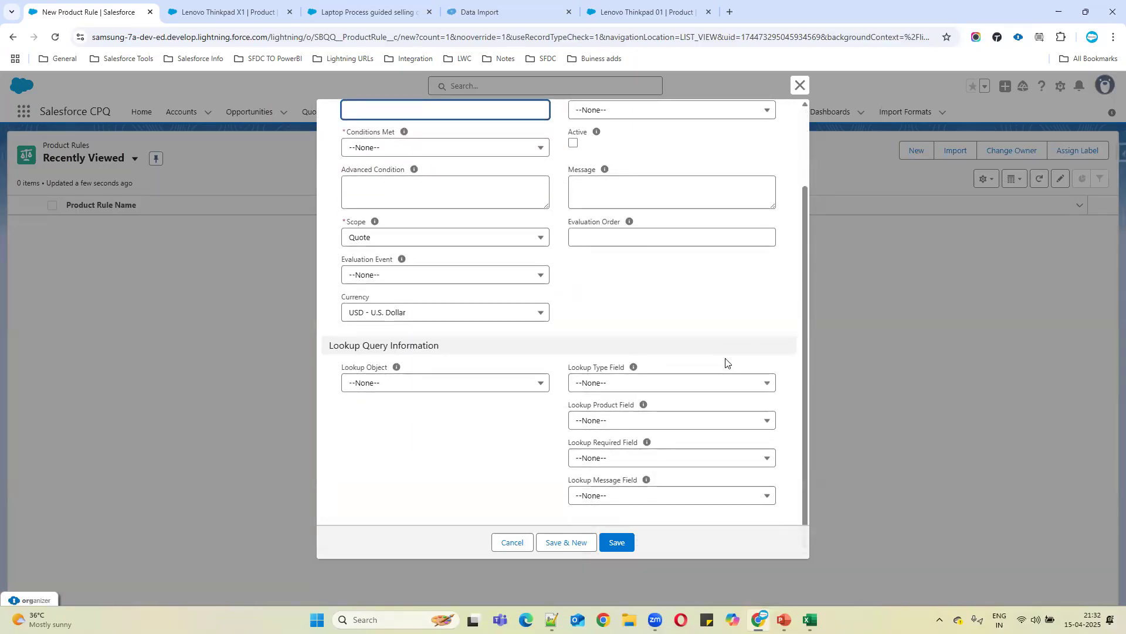
scroll(680, 240, "up", 2)
left_click(655, 215)
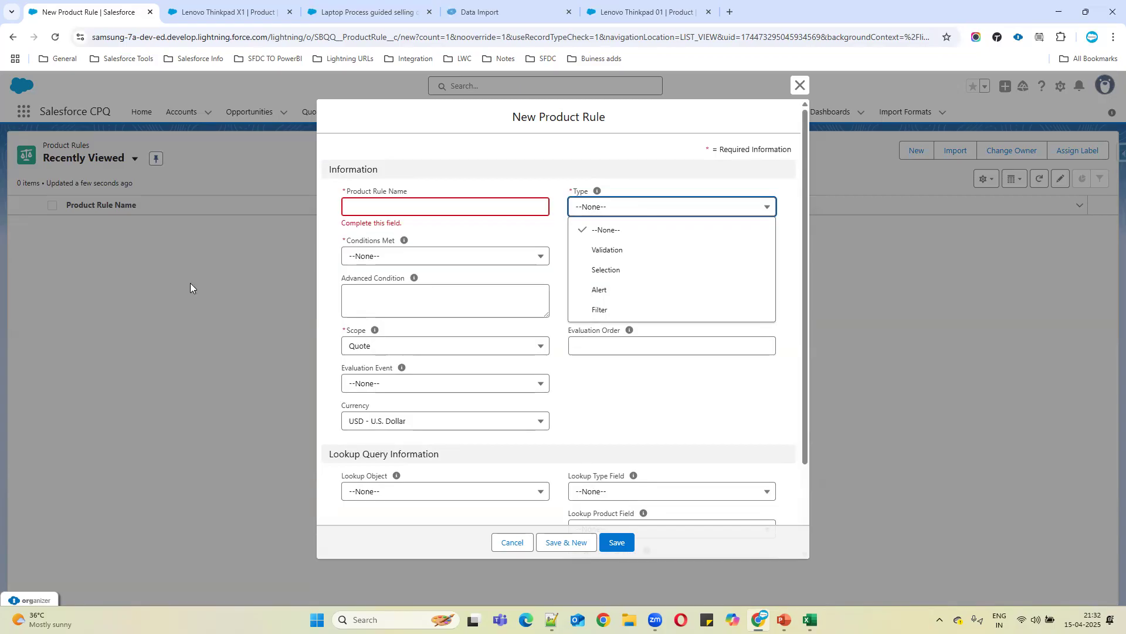
Switch to the Notepad++ notes and write "Alert : 2laps : 3 mouses ::" under the Product Rules heading.
key("alt+Tab")
key("Return")
type("Alert :")
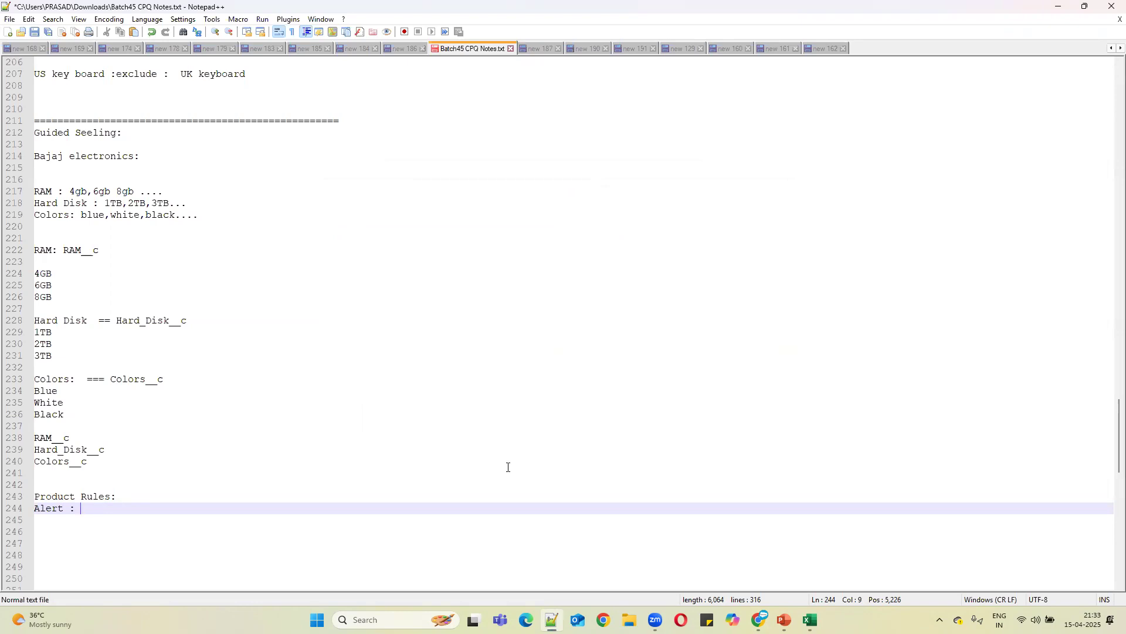
type("2laps : 3 mouses   ::")
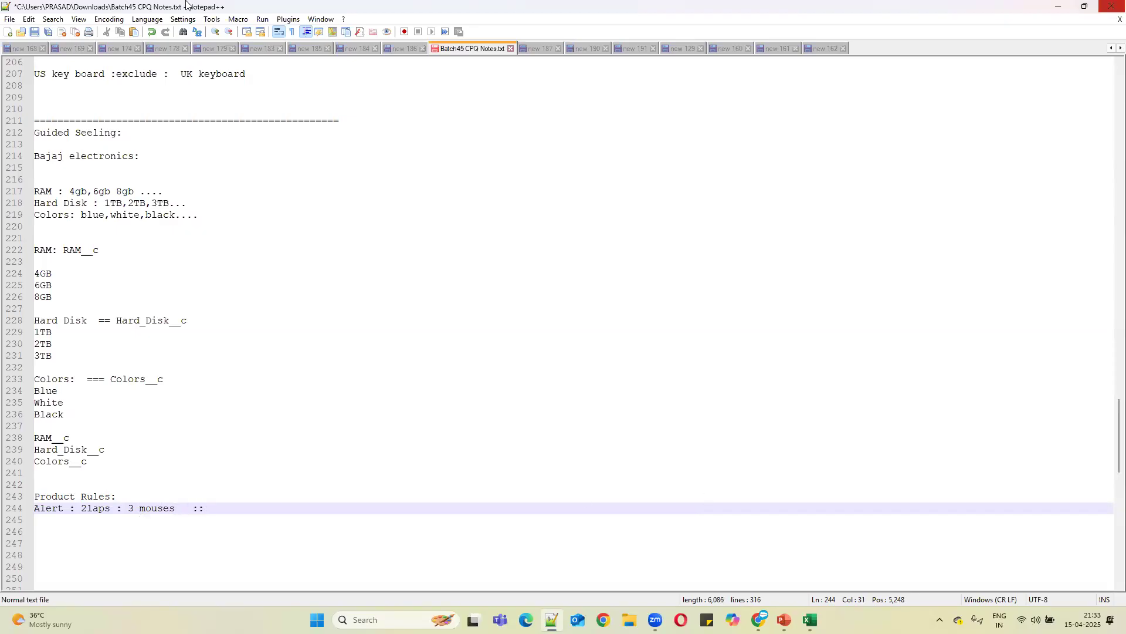
double_click(100, 508)
double_click(155, 508)
left_click(223, 510)
type("mouse")
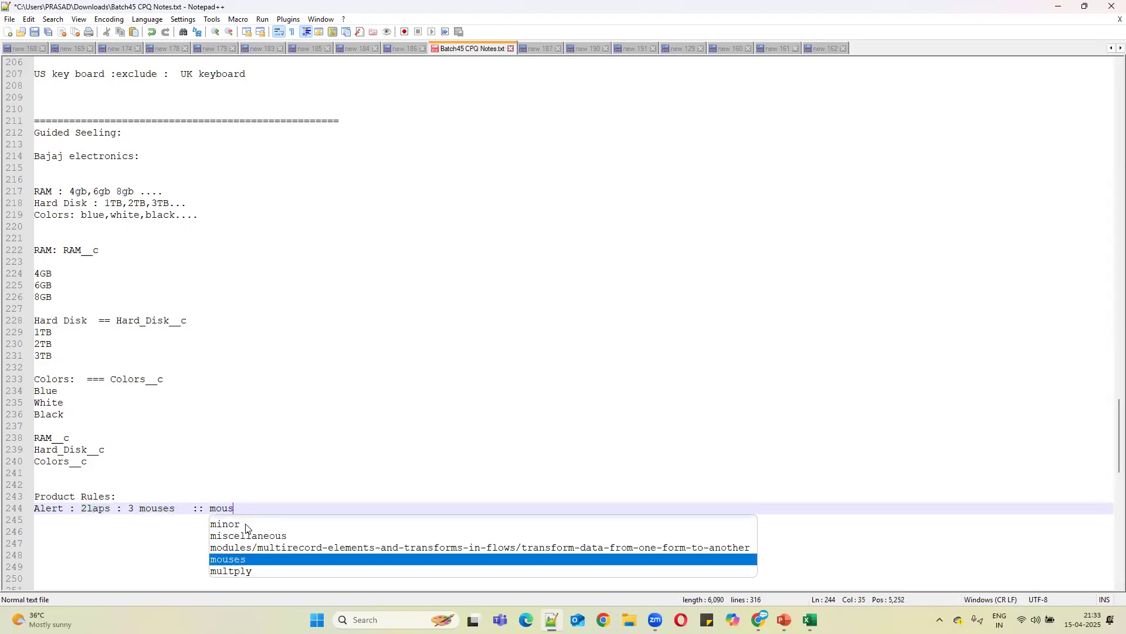
key("BackSpace")
key("BackSpace")
key("BackSpace")
key("BackSpace")
key("BackSpace")
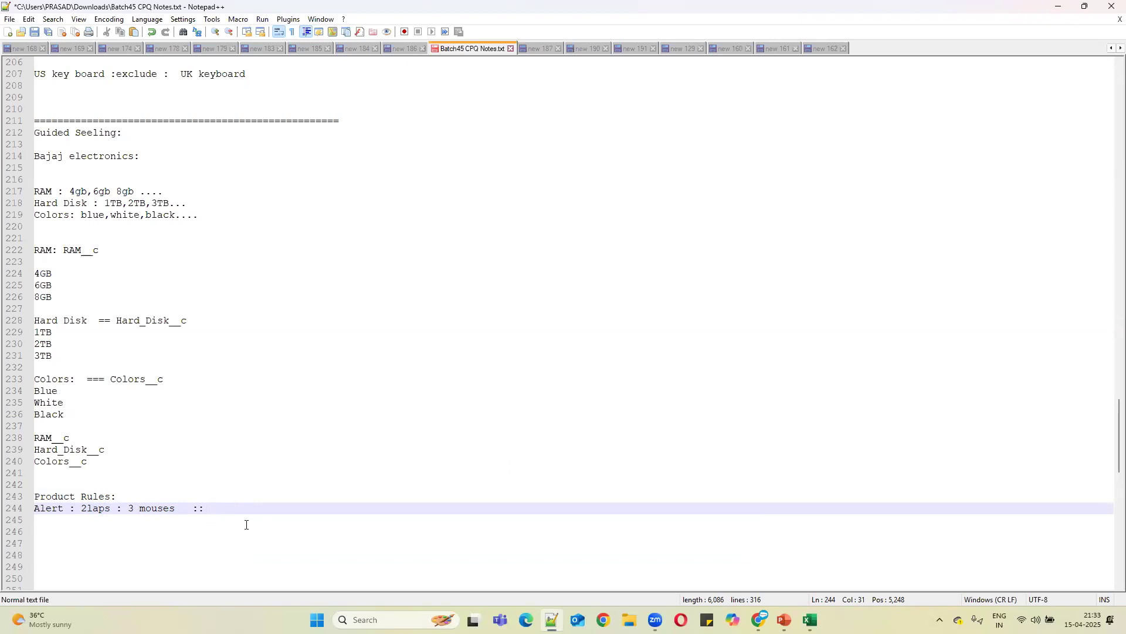
Append "==alert message" to the Alert line and duplicate the whole line directly below.
type("==alert message")
left_click_drag(305, 508, 28, 508)
key("ctrl+c")
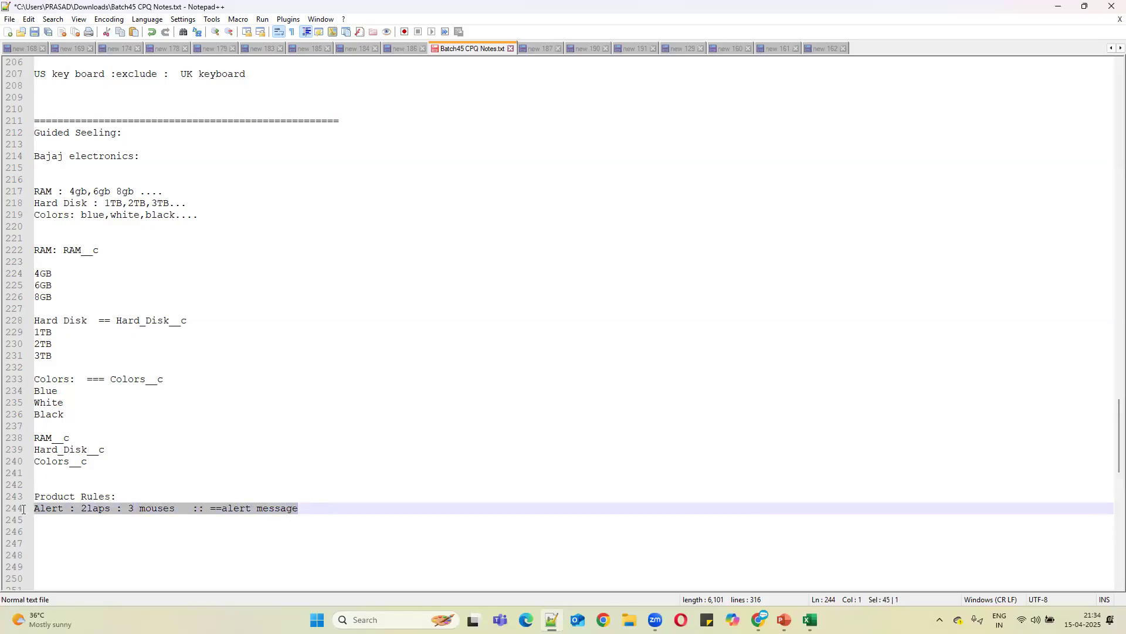
left_click(310, 506)
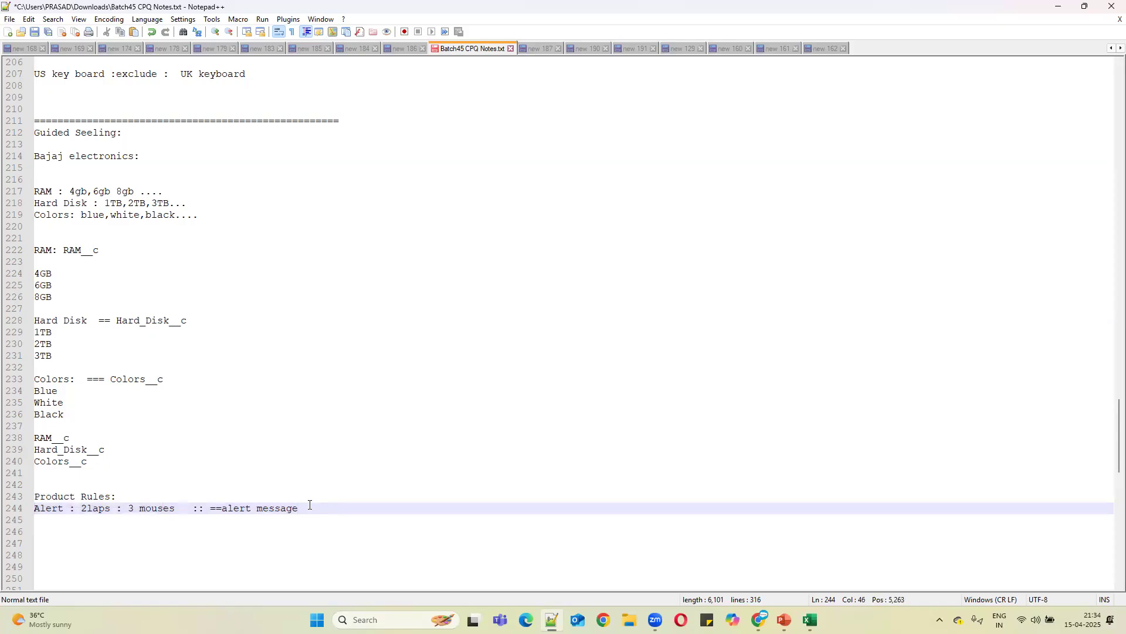
key("Return")
key("ctrl+v")
Relabel the duplicated line as Validation and pad the Alert label with spaces so both colons line up.
double_click(52, 521)
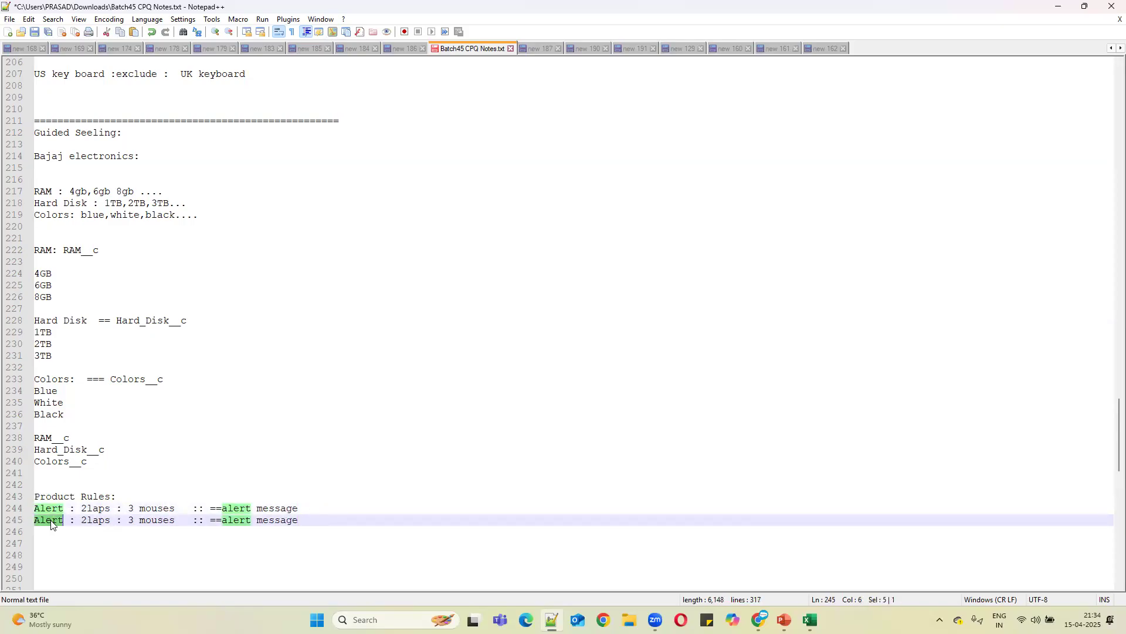
type("Validatio")
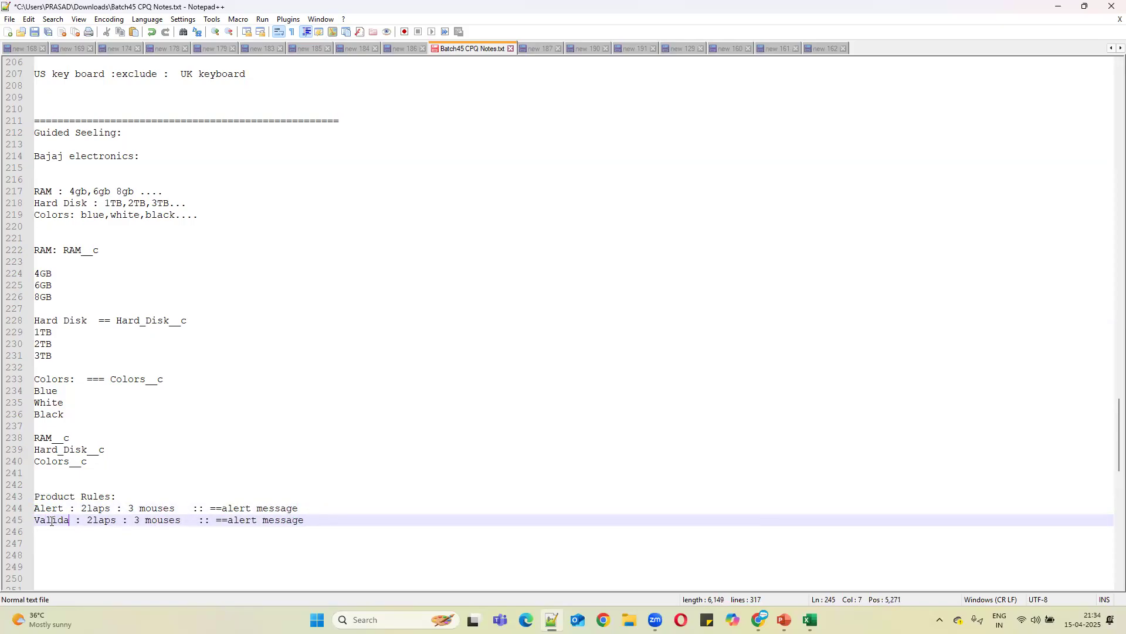
type("n")
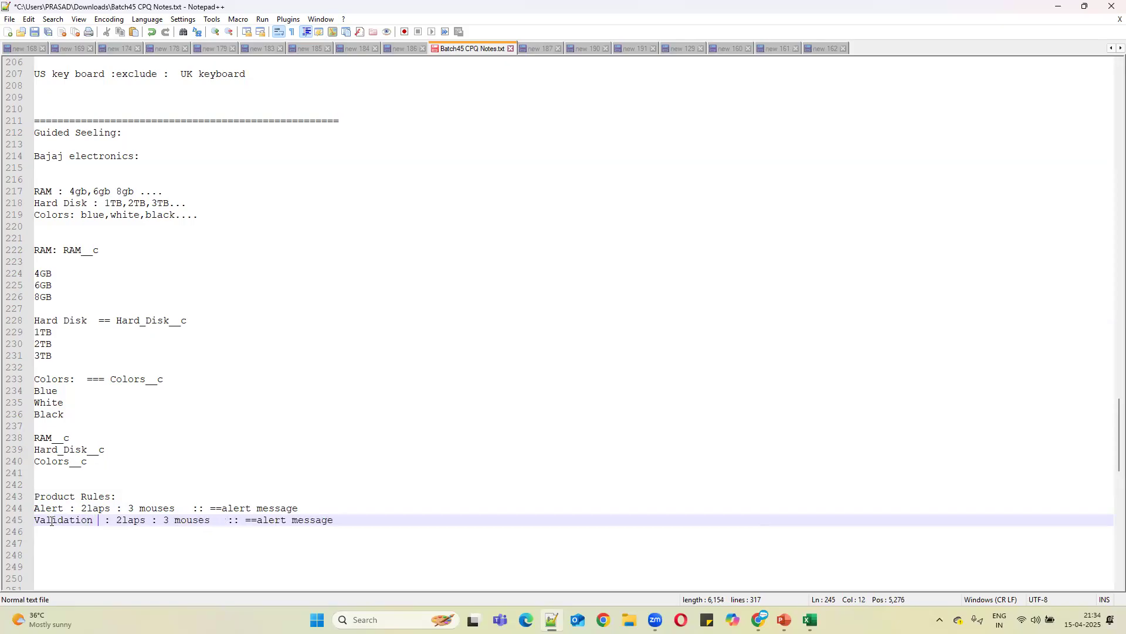
left_click(69, 508)
type(":: ==alert message  ")
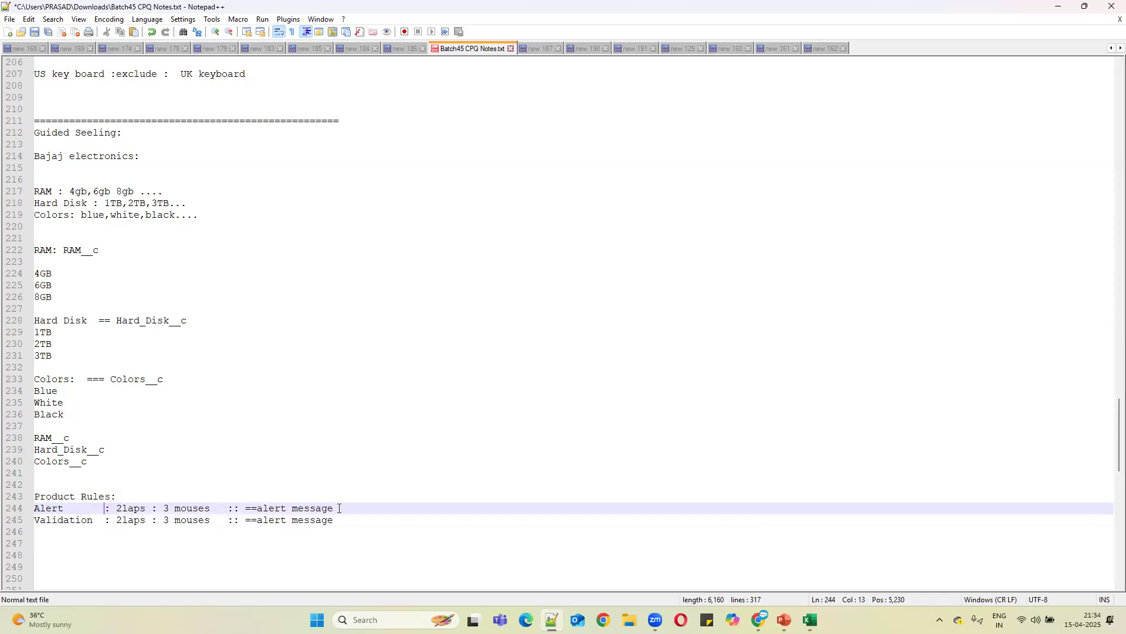
End the Alert line with "===cancel or continue" and make the Validation line end with "Validation message == Cancel".
type("===cancel or continue")
left_click(346, 515)
type("== Cancel")
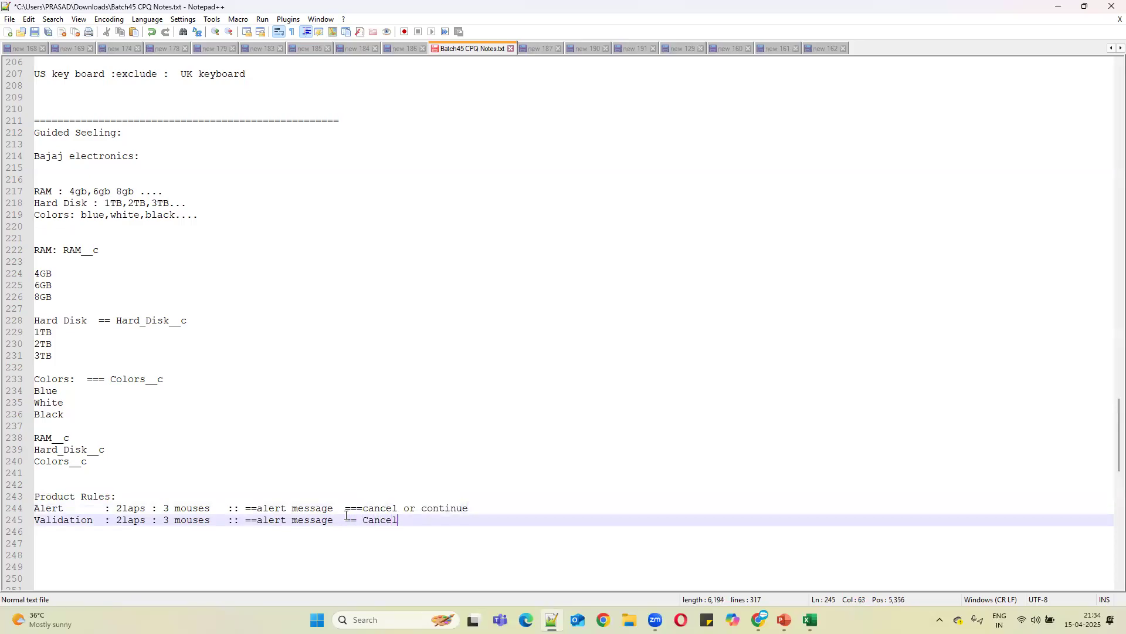
double_click(269, 521)
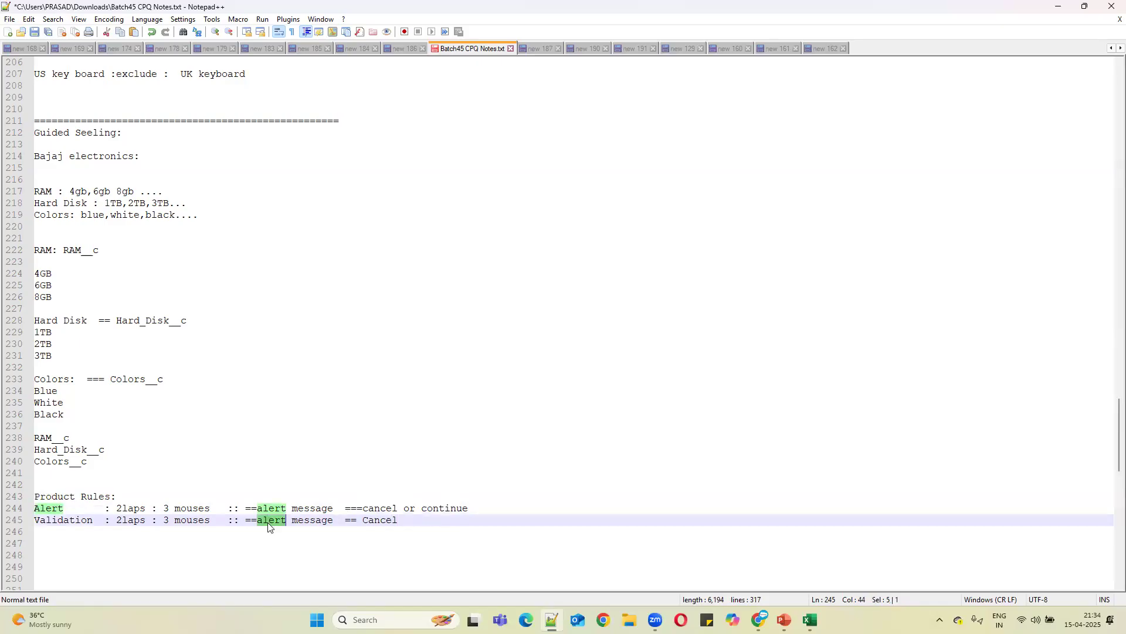
type("Validation")
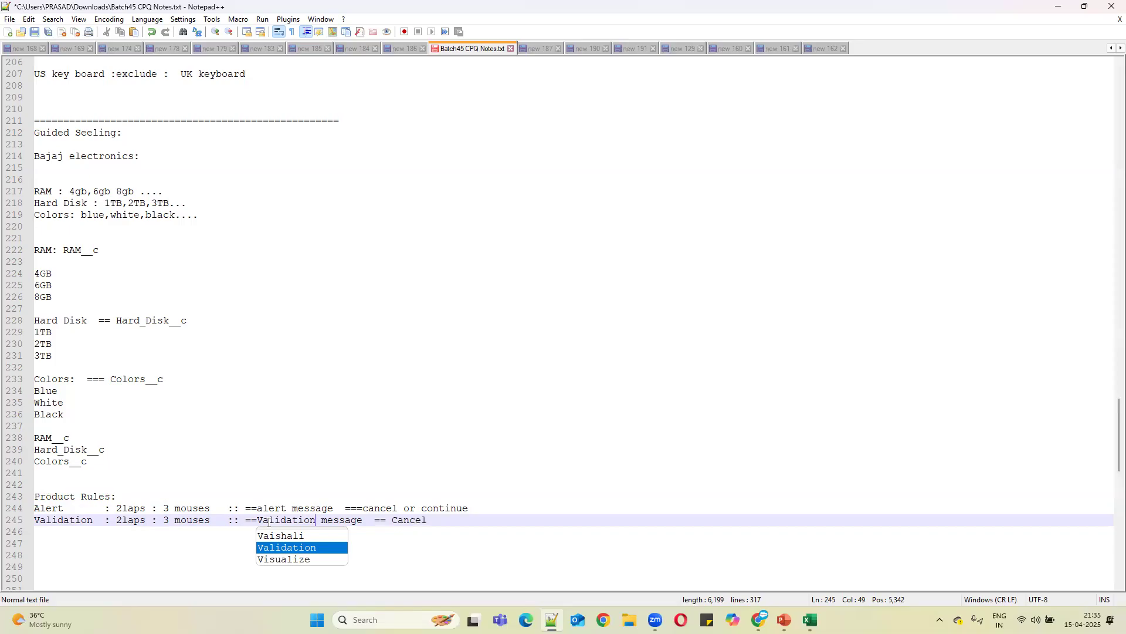
Duplicate the Validation line directly below and relabel the copy as Selection.
left_click_drag(436, 522, 5, 522)
key("ctrl+c")
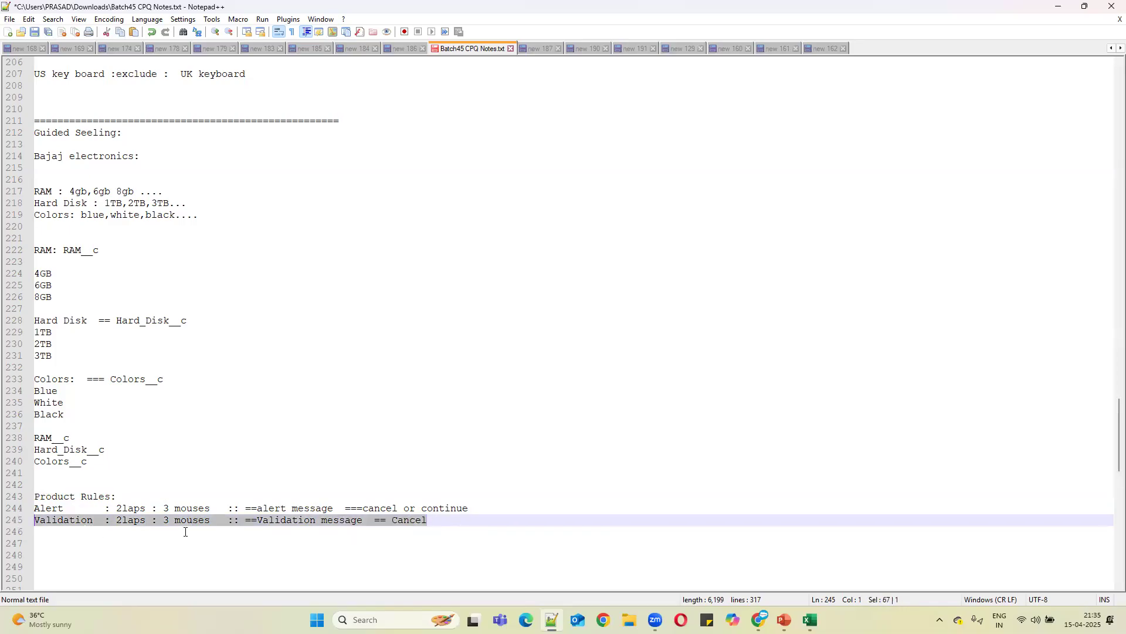
left_click(431, 521)
key("Return")
key("ctrl+v")
double_click(48, 532)
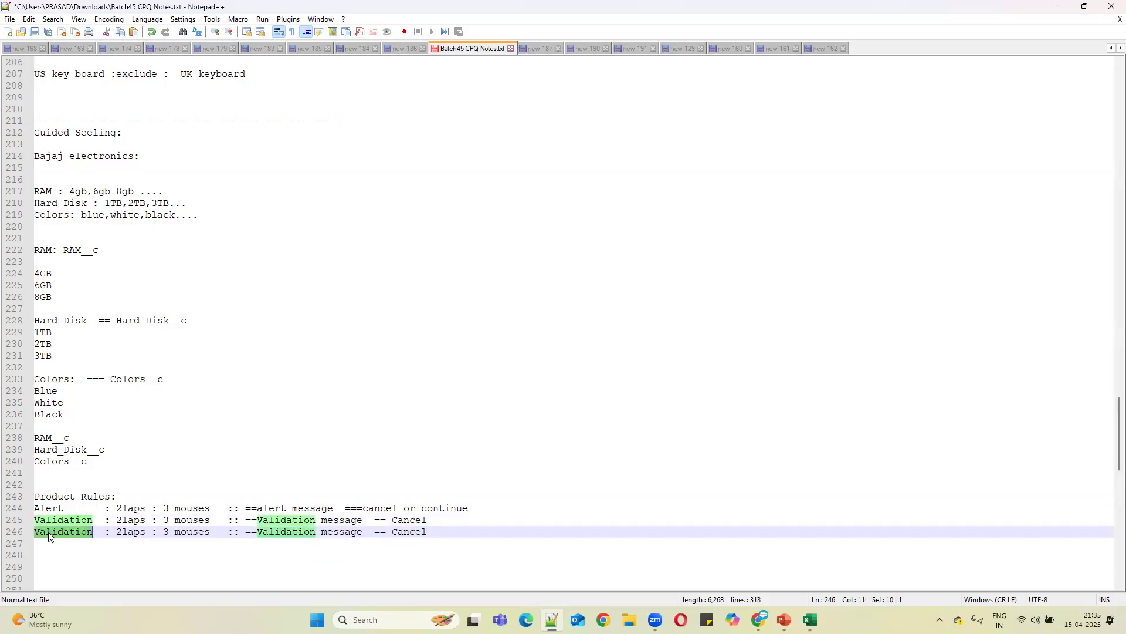
type("Selecti")
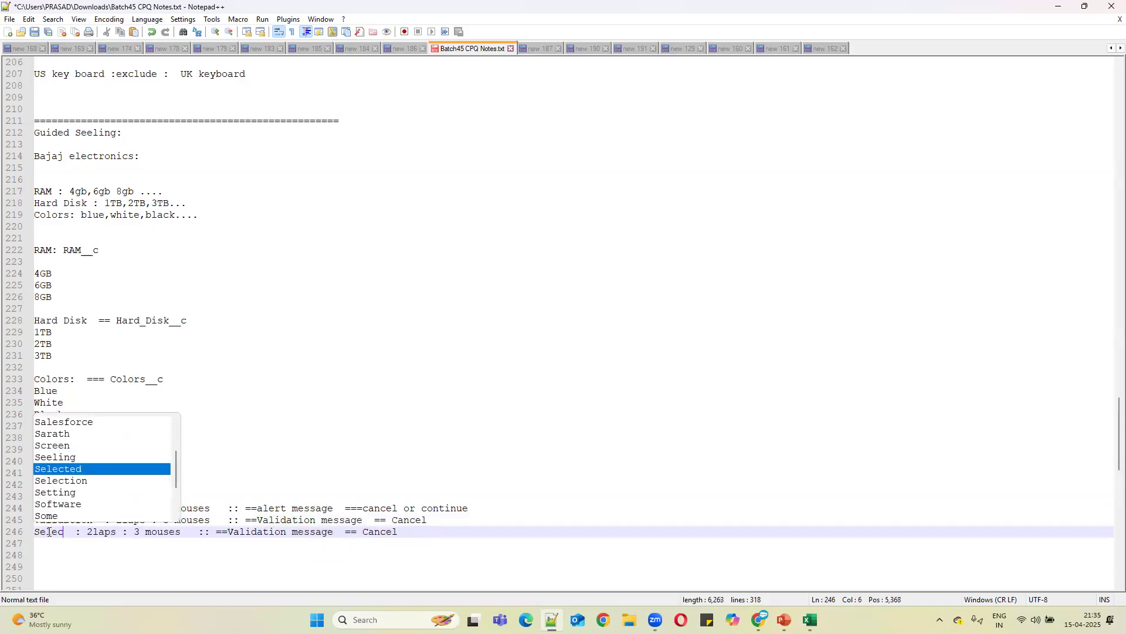
type("on")
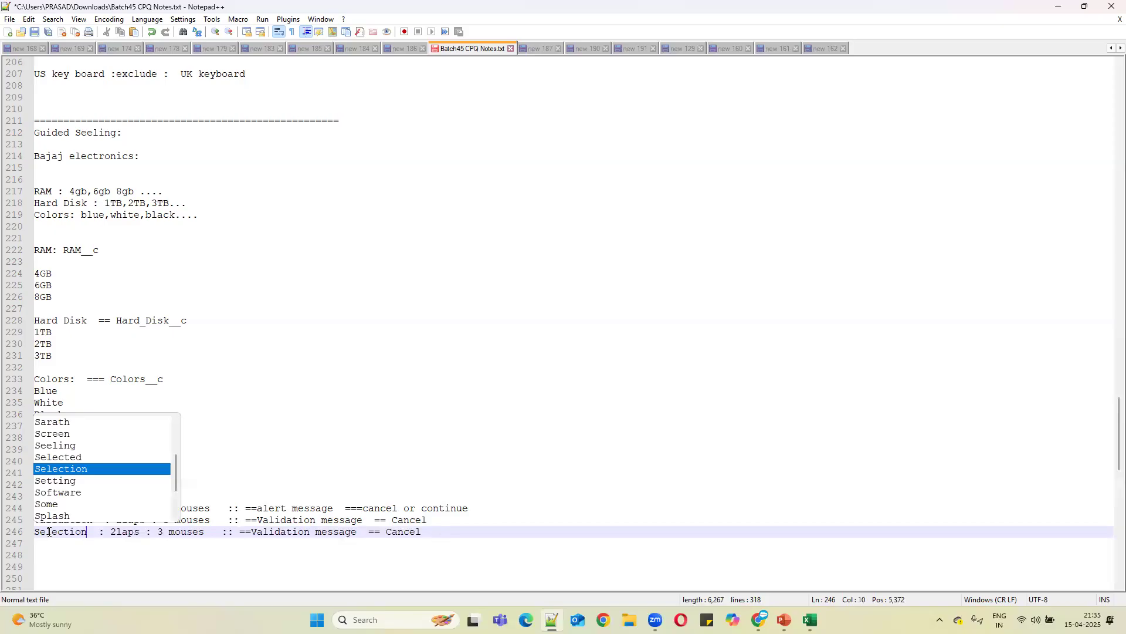
Remove the example text from the Selection line and make it read "Selection Rules:".
left_click(236, 532)
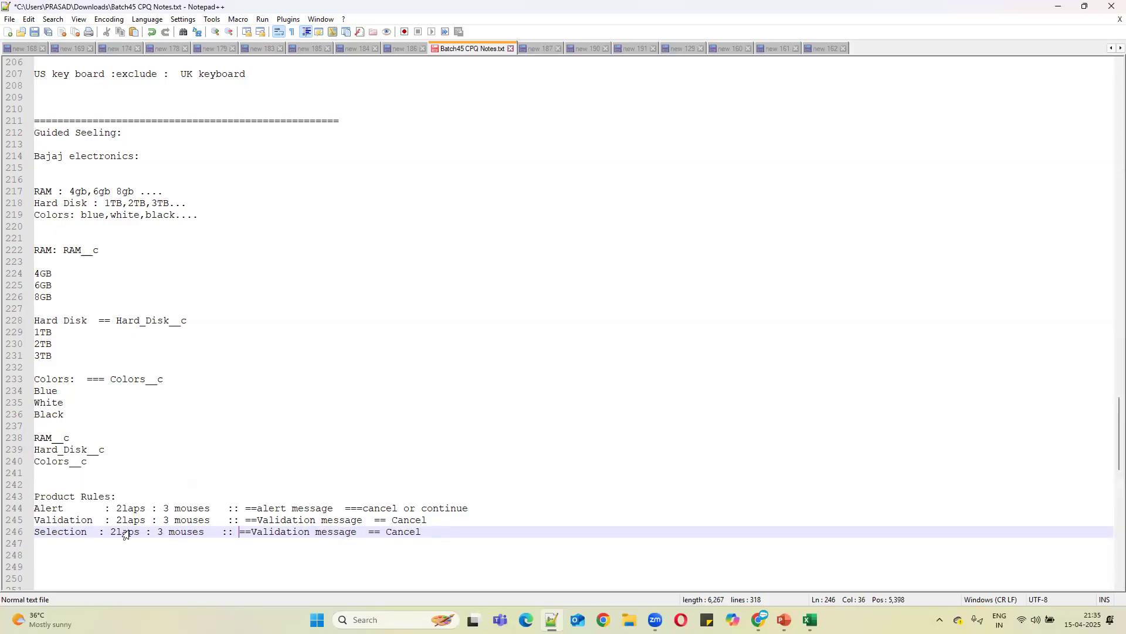
left_click_drag(104, 532, 479, 538)
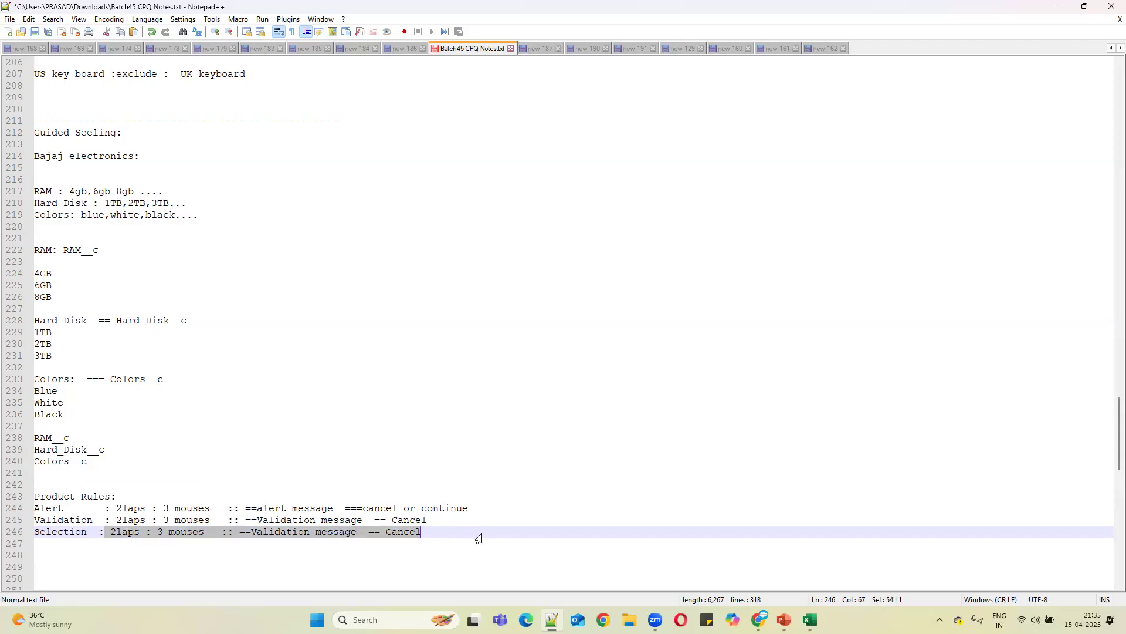
key("BackSpace")
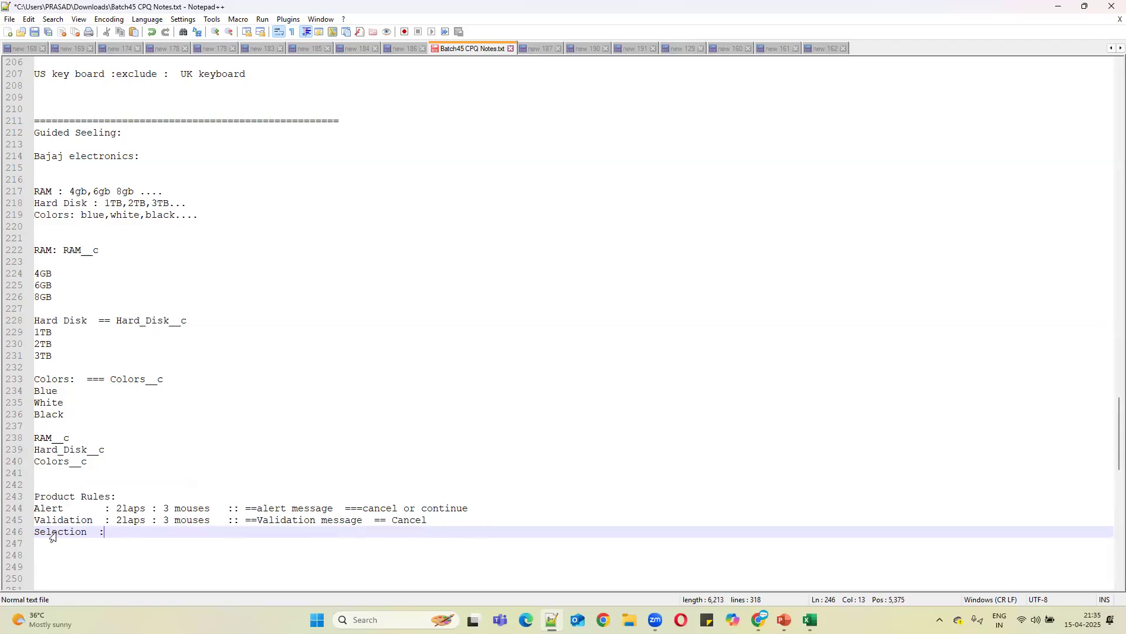
type("Rules")
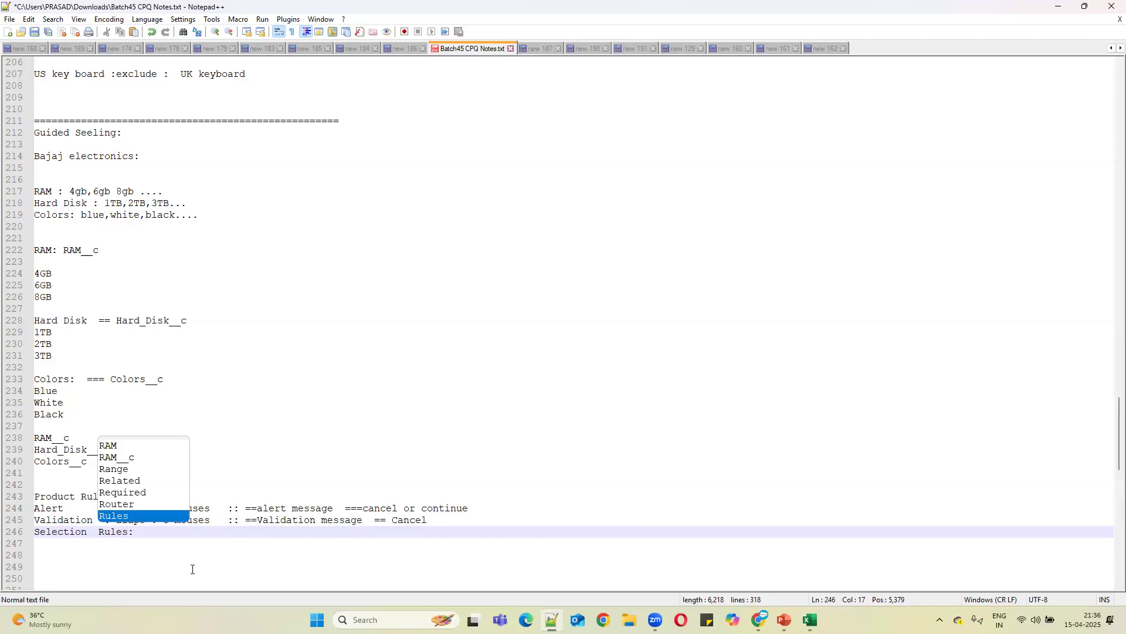
Copy "Selection Rules" from the notes, switch to Chrome and search the web for "selection rules in salesforce cpq".
left_click(146, 531)
left_click_drag(132, 531, 19, 538)
key("ctrl+c")
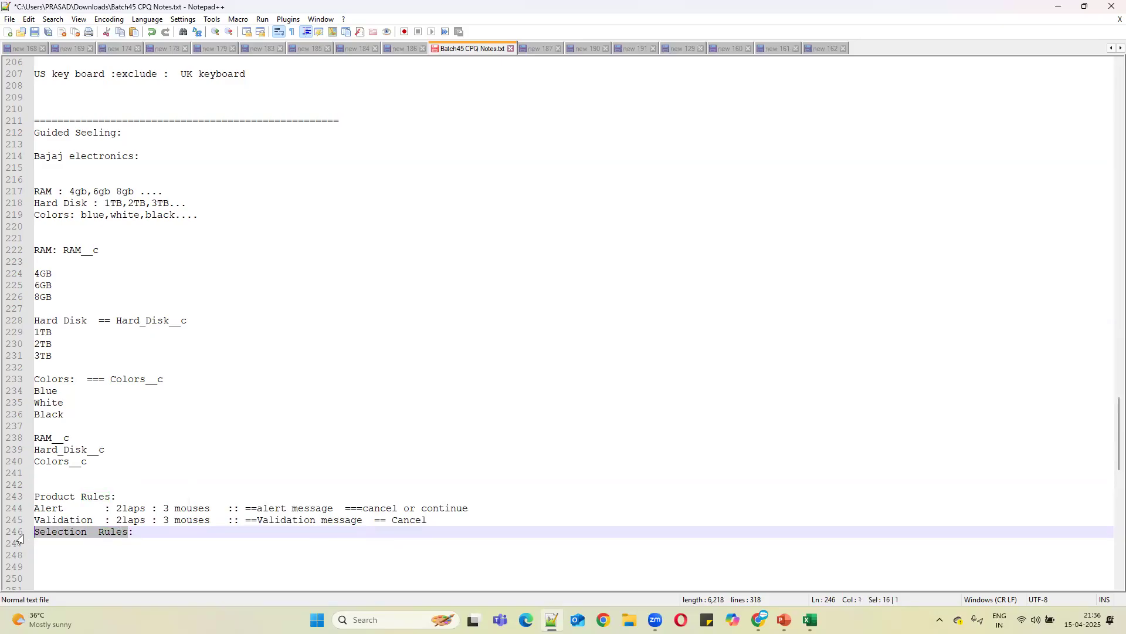
left_click(1058, 7)
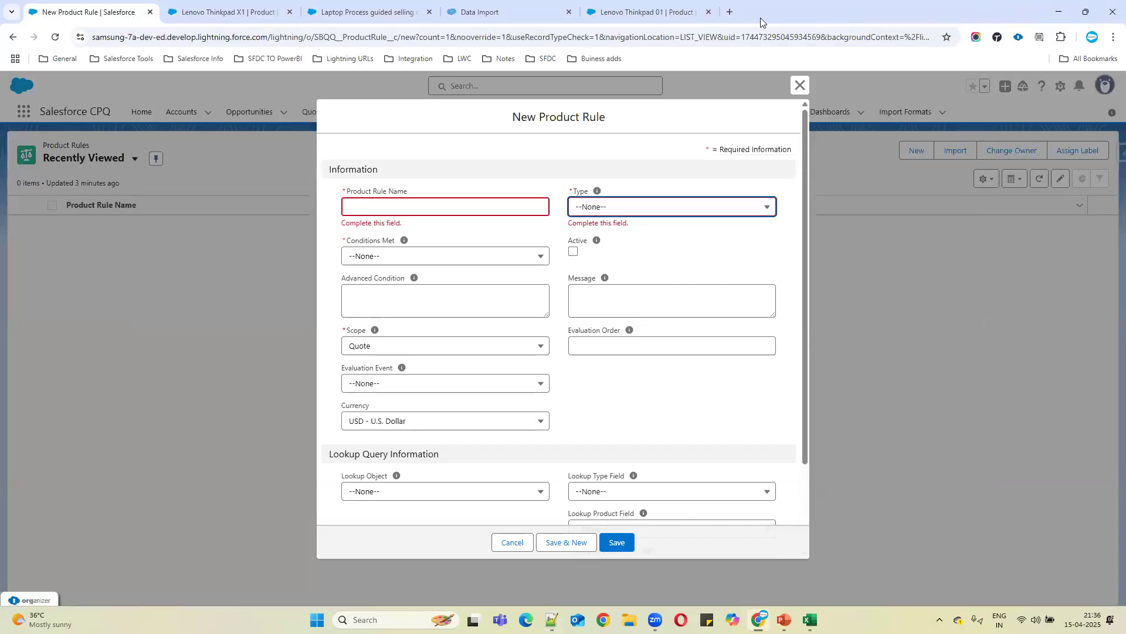
left_click(730, 12)
key("ctrl+v")
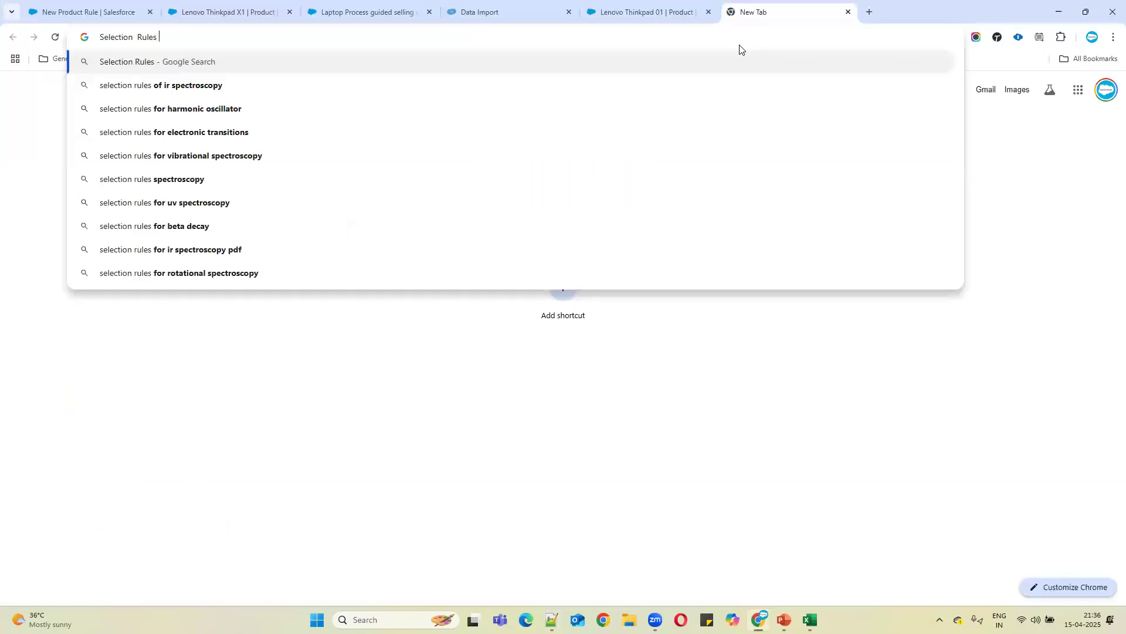
type("in sale")
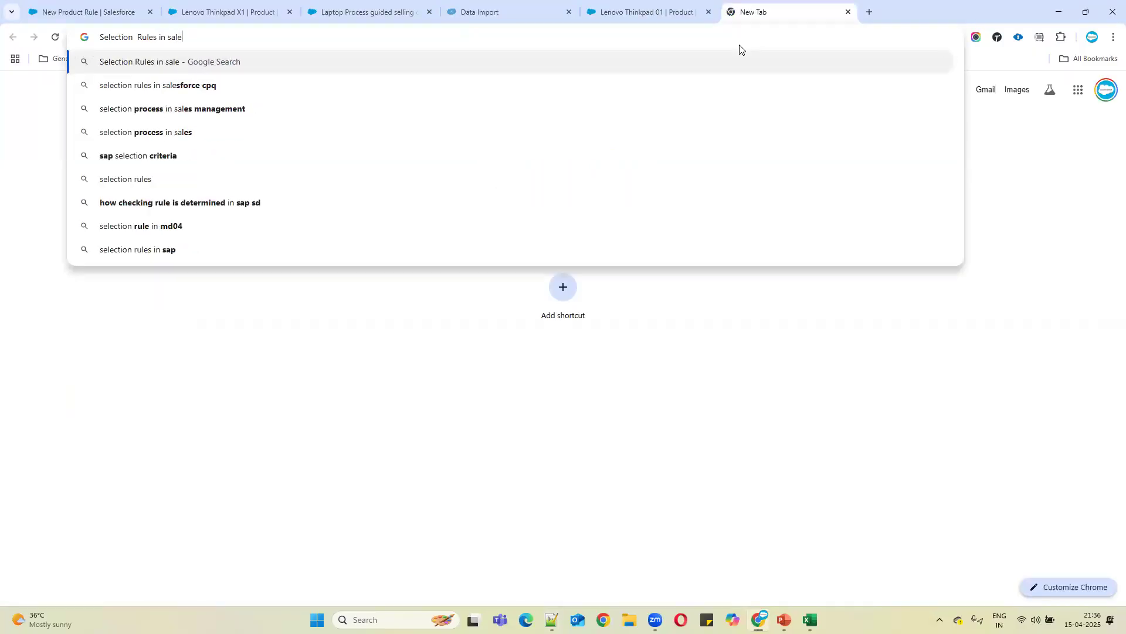
type("sforce")
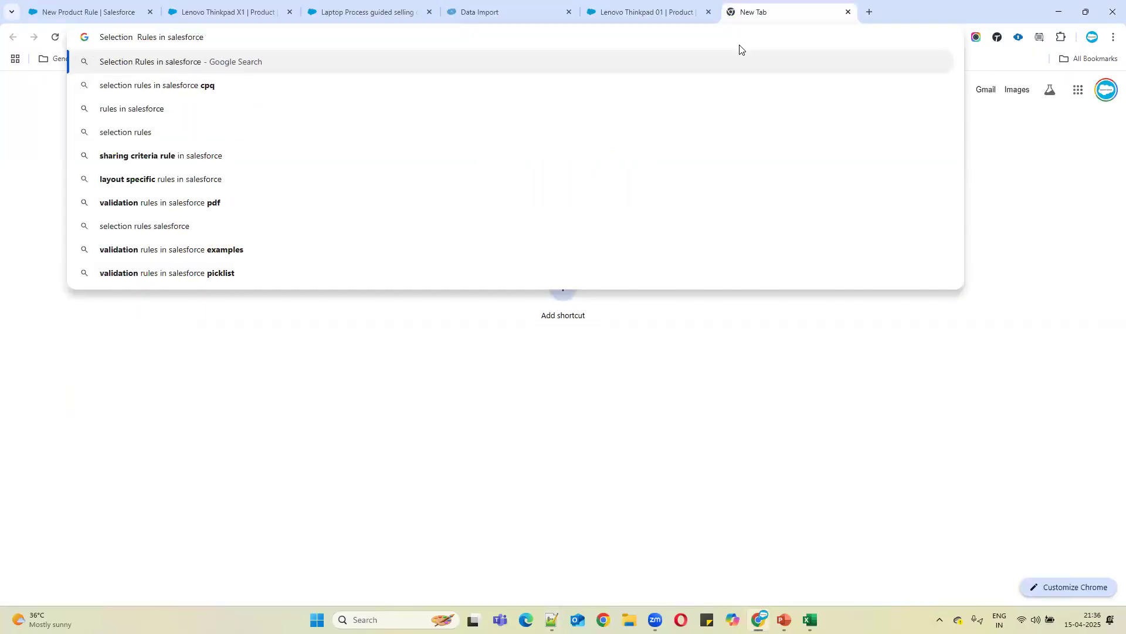
left_click(182, 86)
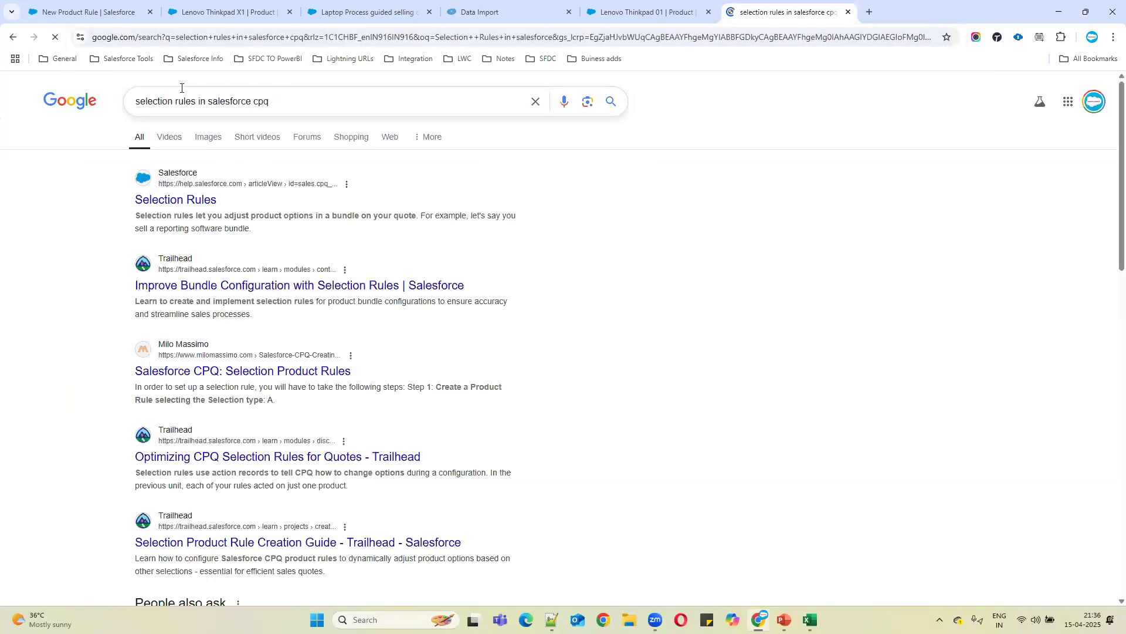
Open the Milo Massimo, first Trailhead and Salesforce Help results in separate tabs and bring up the Help article on Selection Rules.
left_click(205, 364, "ctrl")
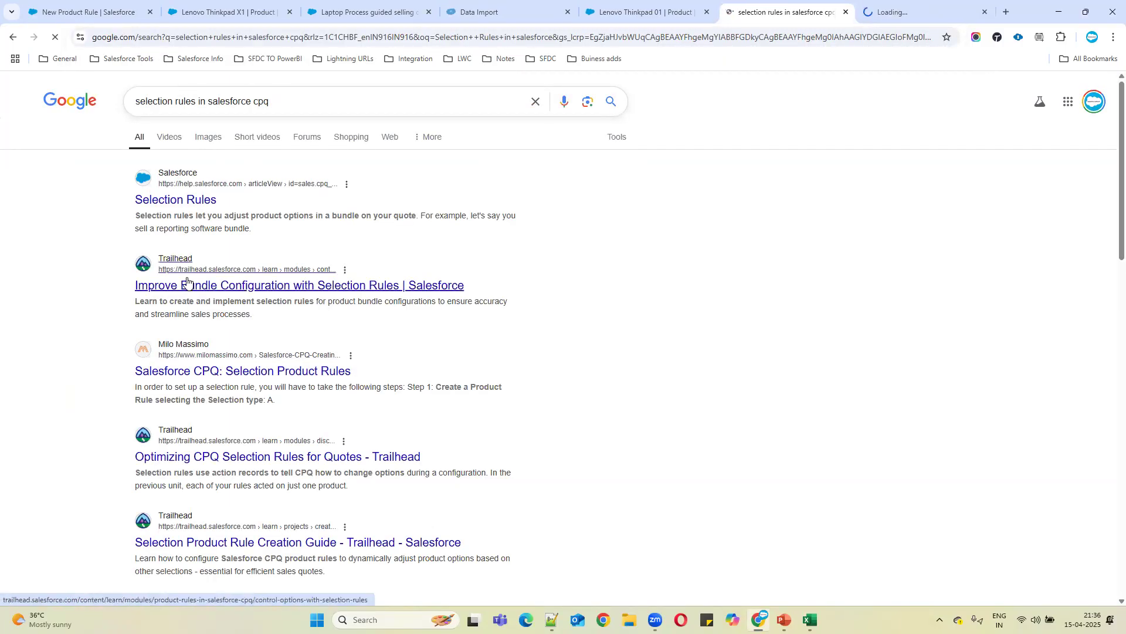
left_click(187, 285, "ctrl")
left_click(176, 198, "ctrl")
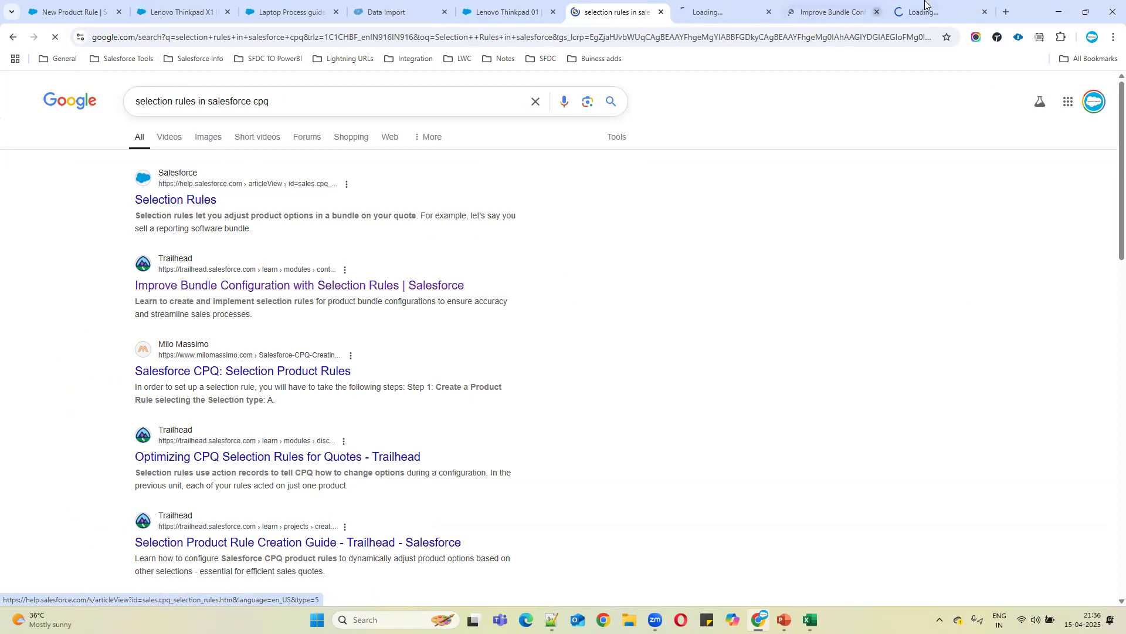
left_click(927, 7)
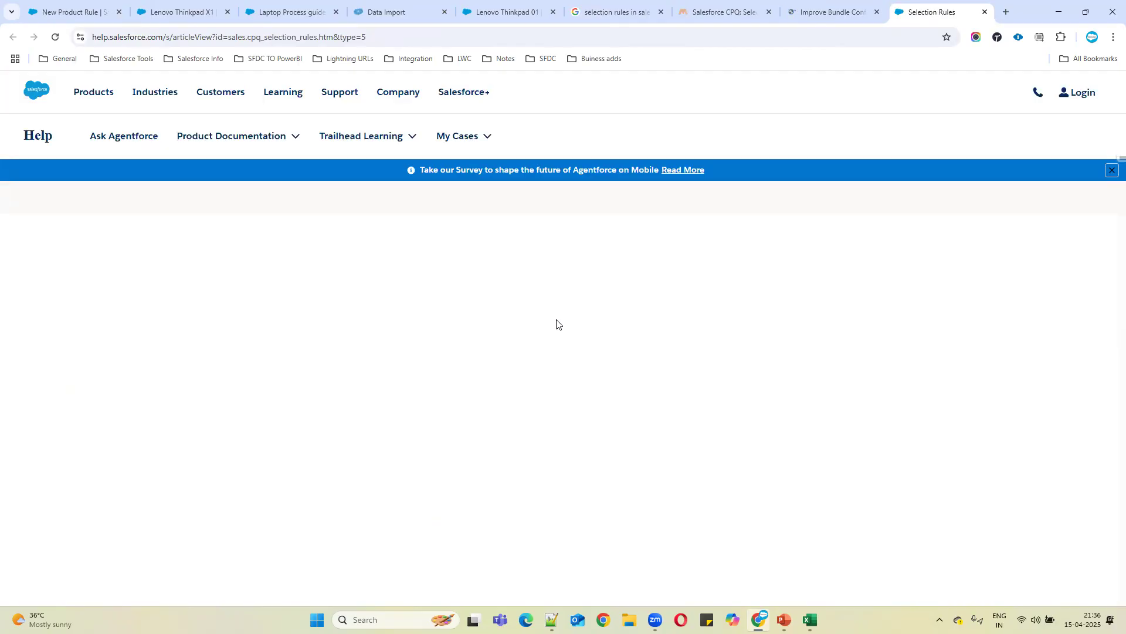
Examine the article's table of selection rule action types and the example of selection rule components below it.
scroll(468, 364, "down", 1)
scroll(422, 311, "down", 4)
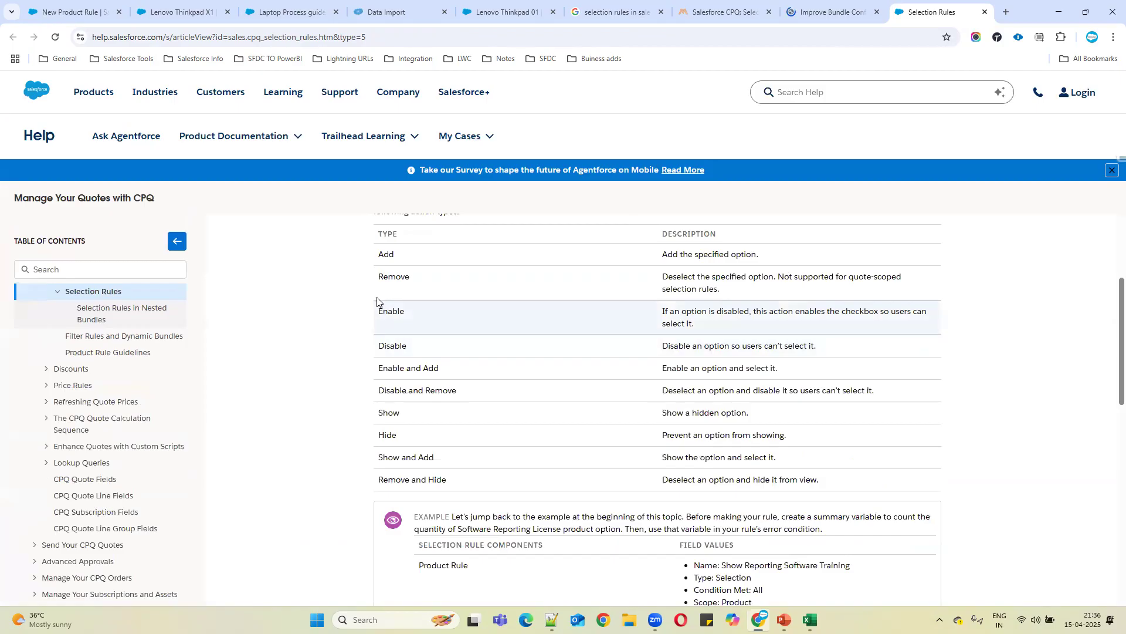
left_click_drag(377, 259, 763, 258)
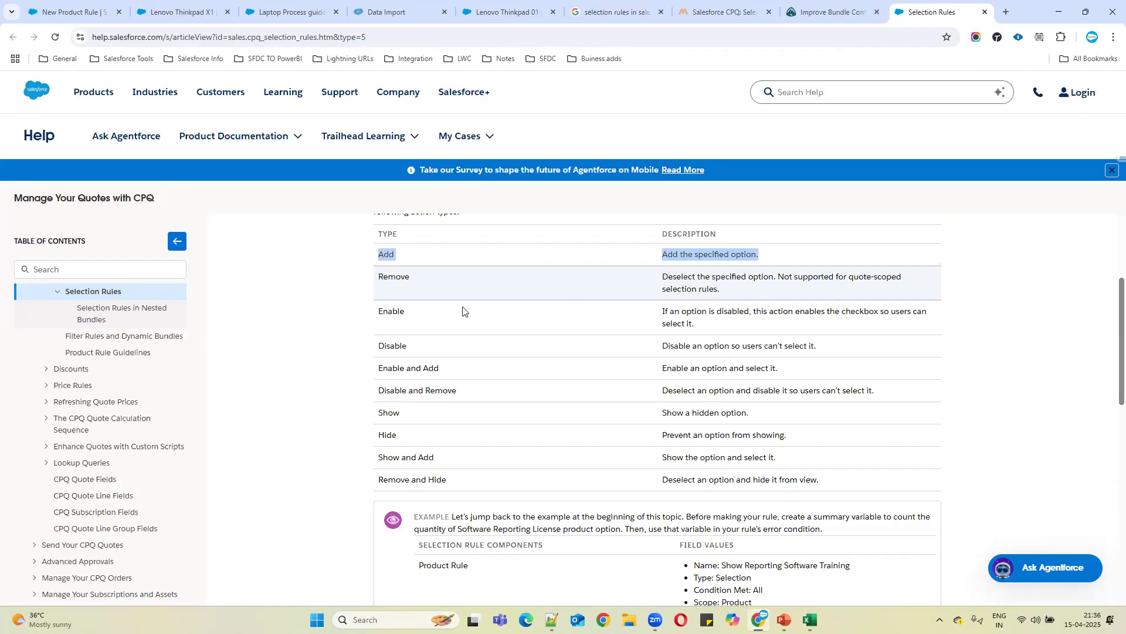
scroll(470, 329, "down", 4)
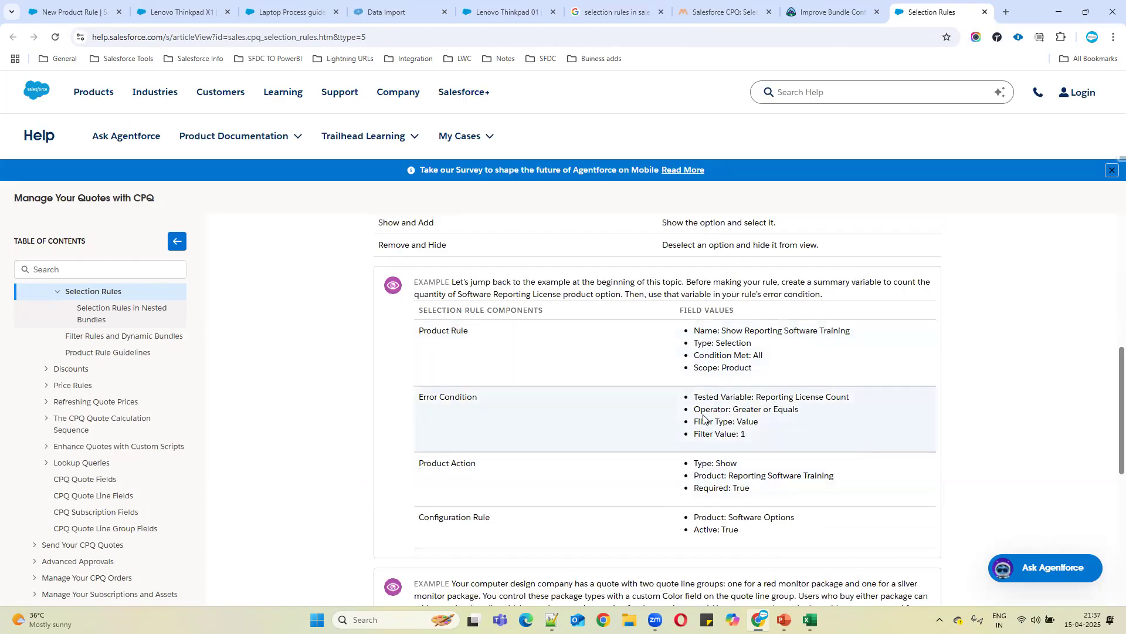
scroll(704, 418, "up", 5)
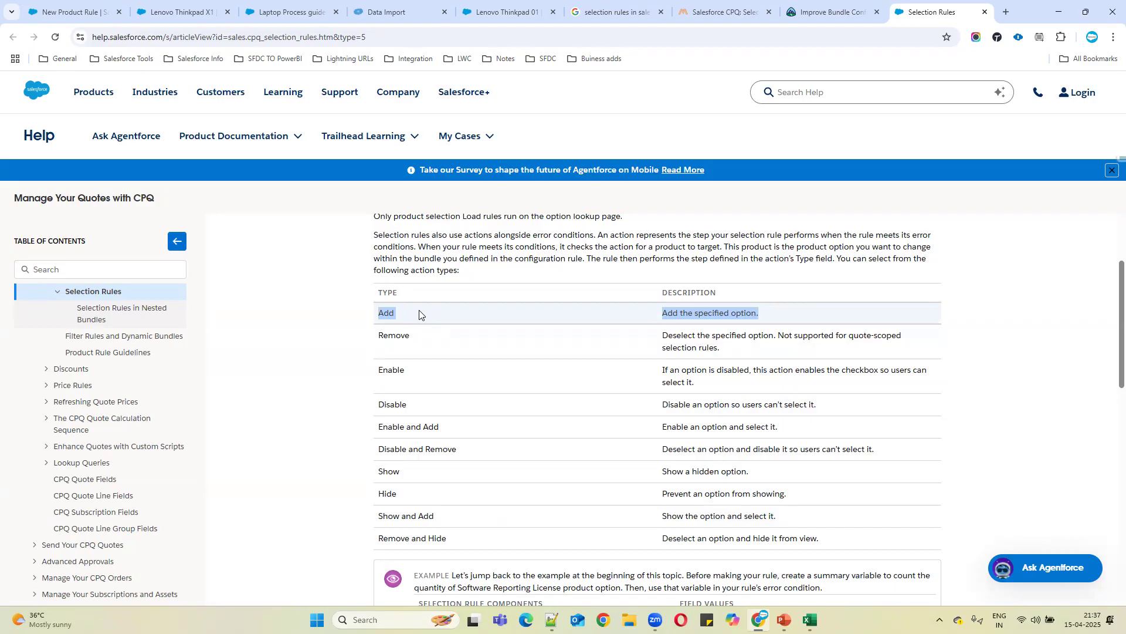
left_click_drag(370, 311, 575, 415)
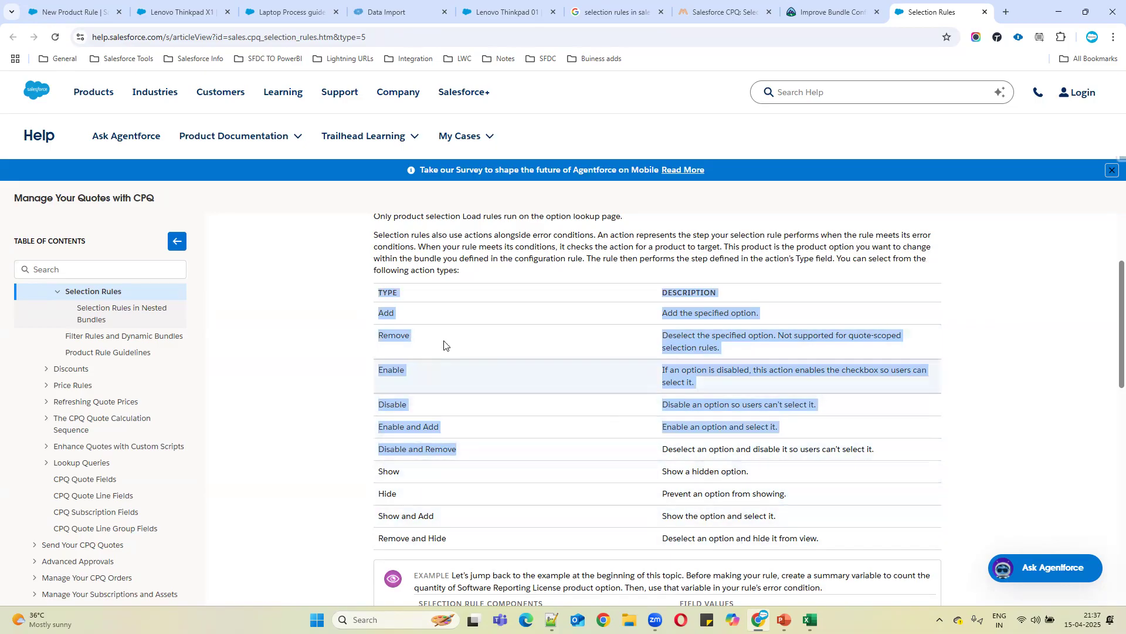
left_click_drag(367, 315, 412, 320)
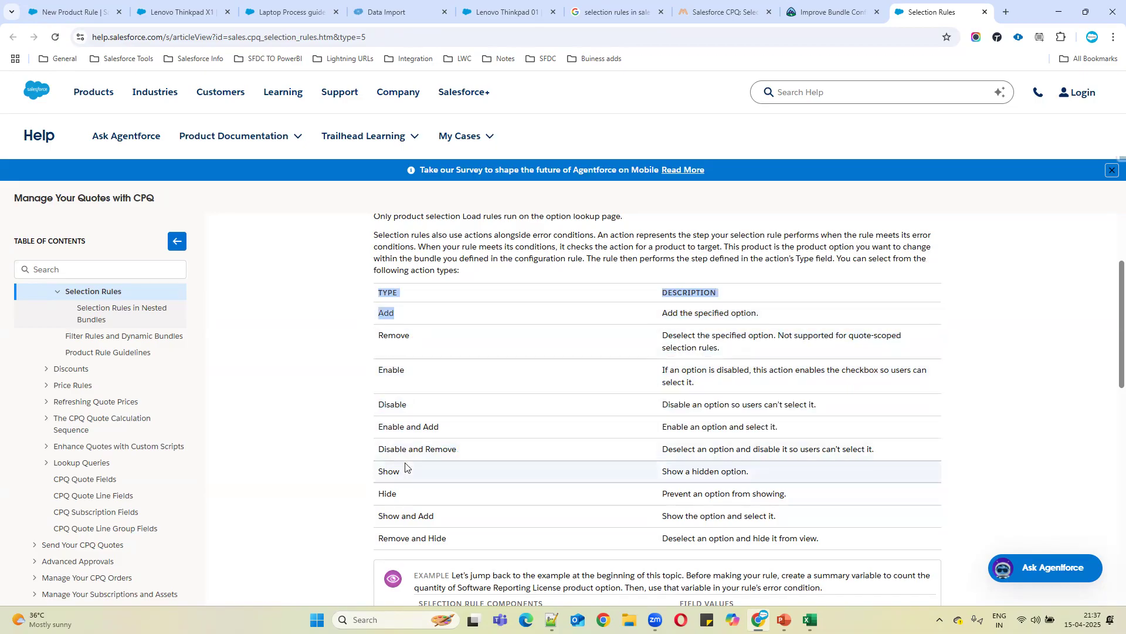
left_click_drag(379, 428, 471, 430)
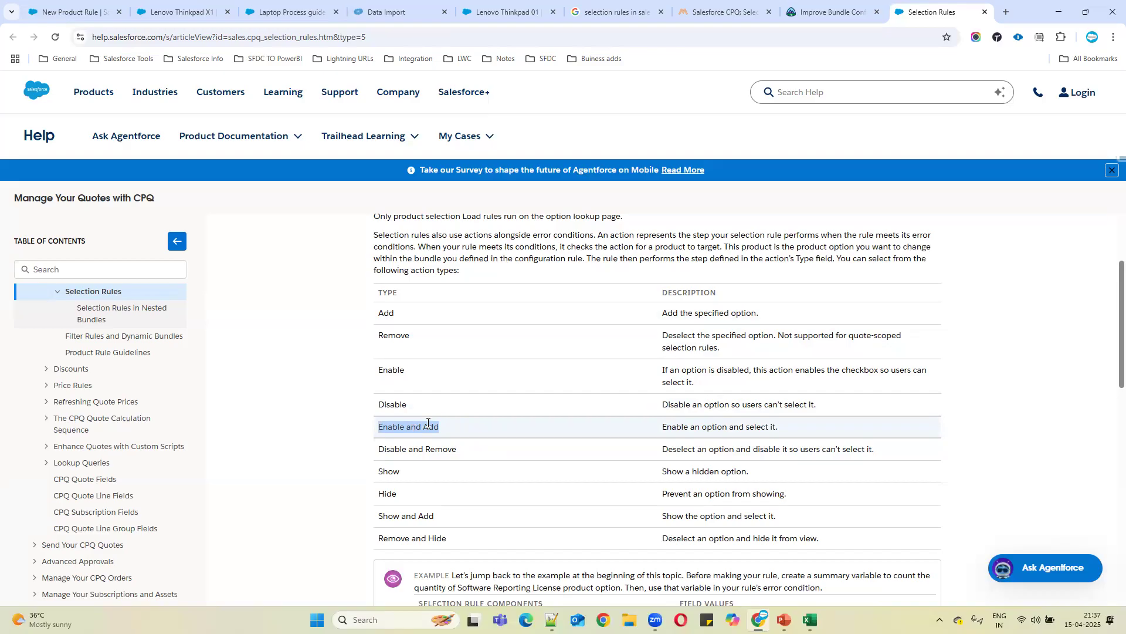
left_click_drag(460, 541, 368, 336)
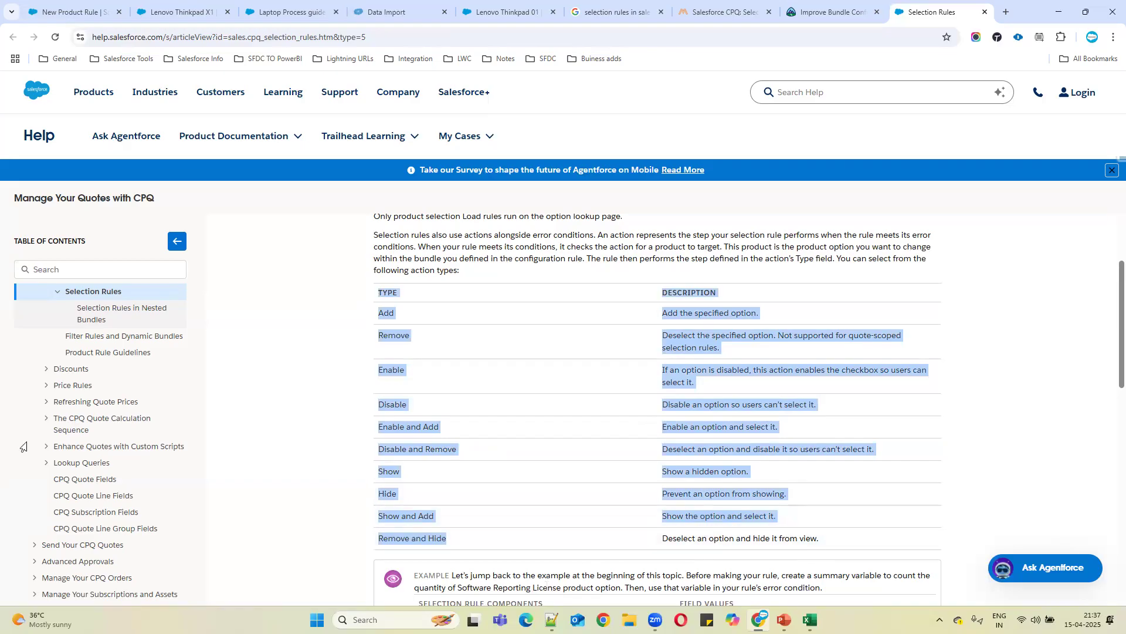
Switch back to Notepad++ and add the line "Filter:" below the Selection Rules line.
left_click(1059, 12)
left_click(238, 541)
left_click(166, 531)
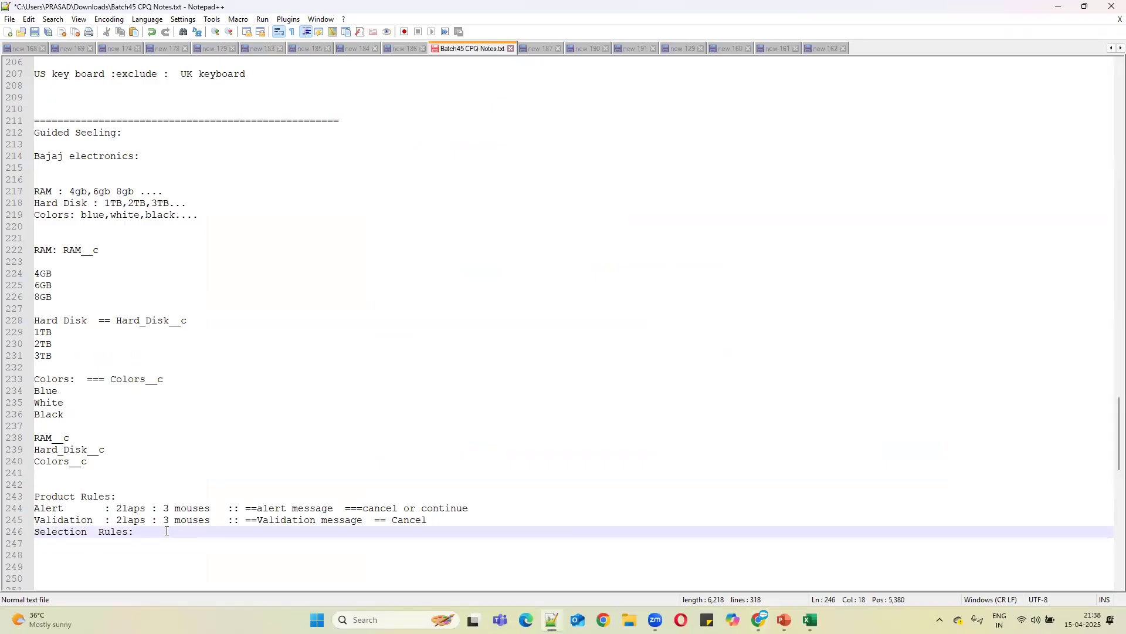
key("Return")
type("F")
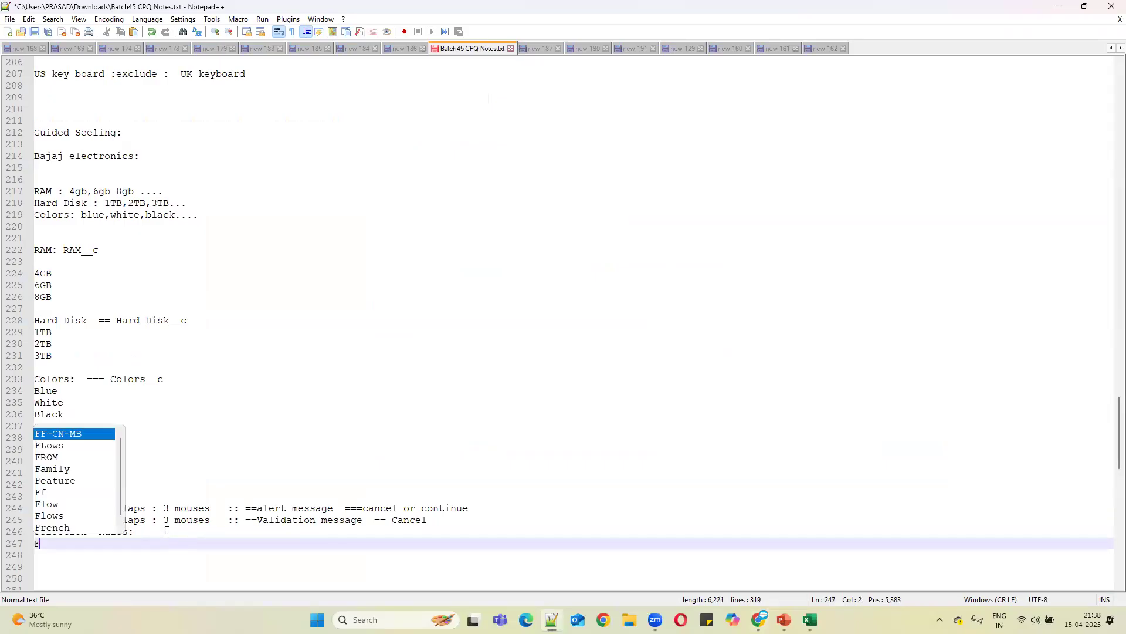
type("ilter:")
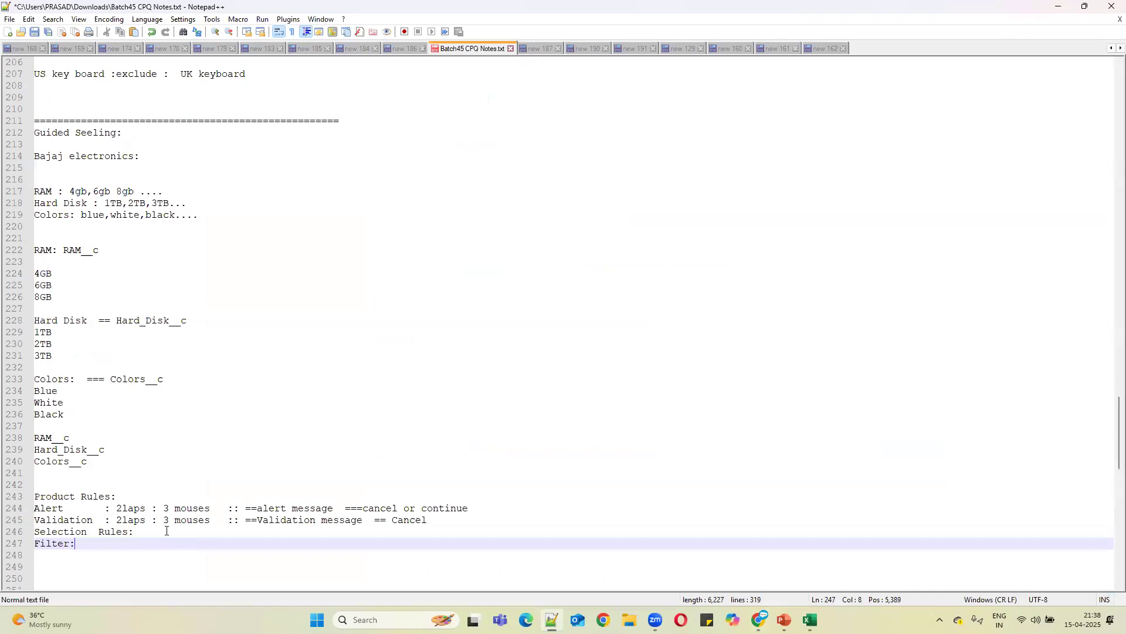
Add an indented line under Filter reading "option selction method : Click,add,Dynamic".
key("Return")
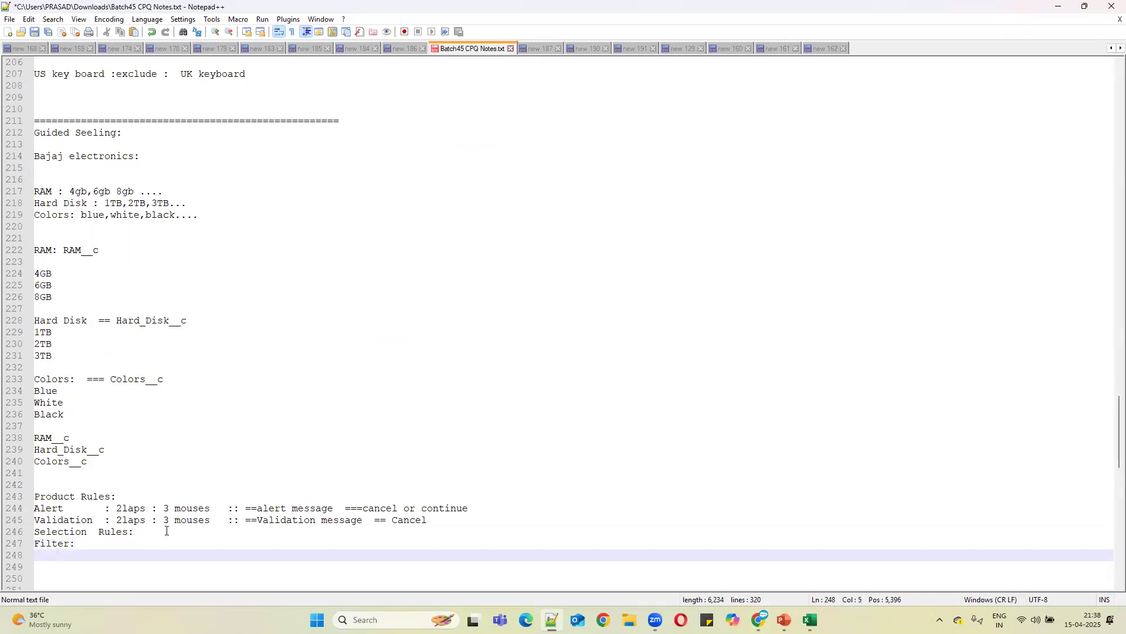
type("ot")
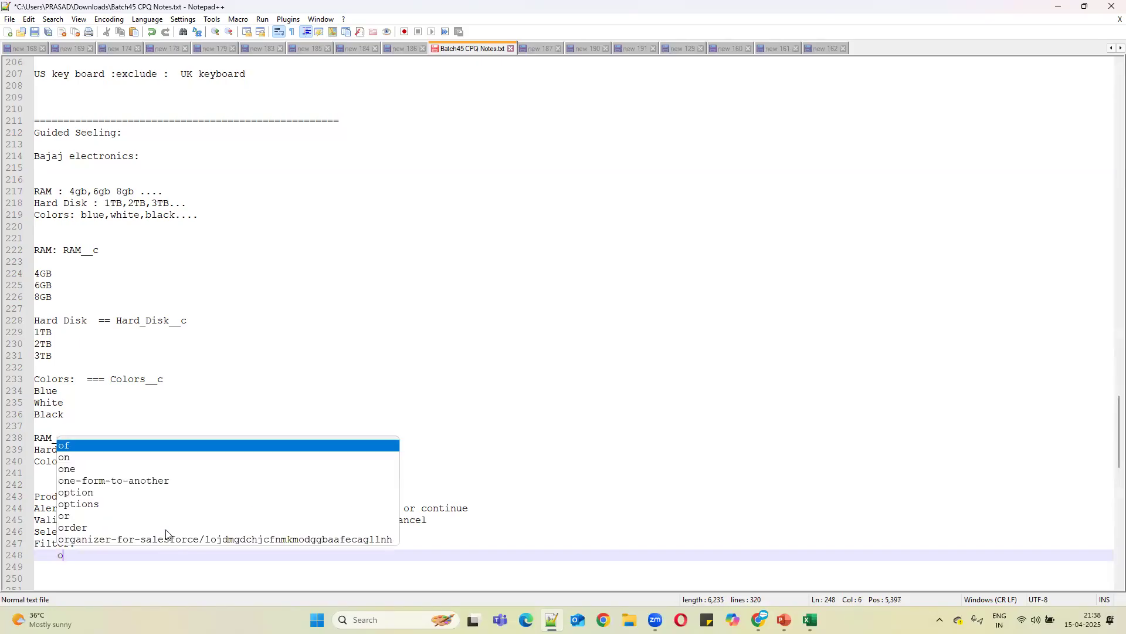
key("BackSpace")
key("BackSpace")
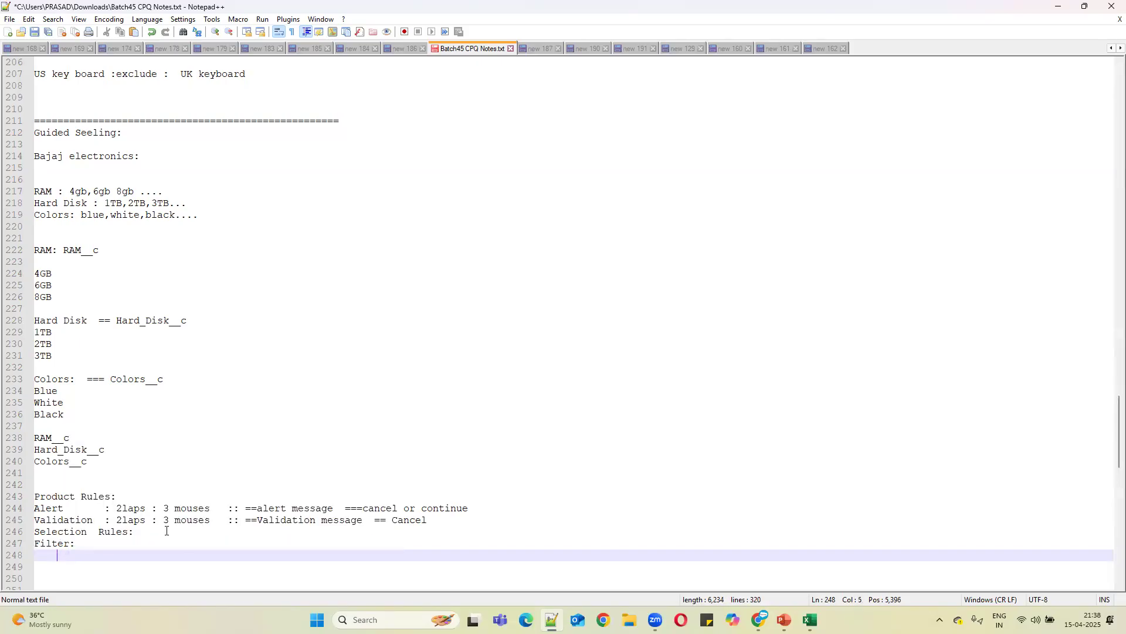
type("option s")
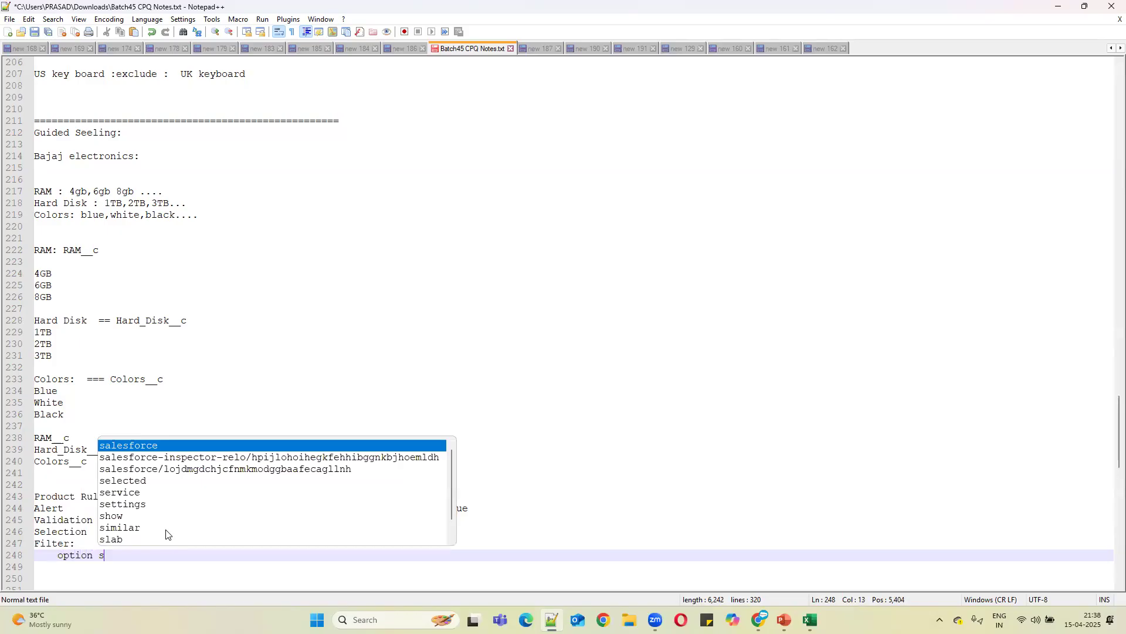
type("elction method")
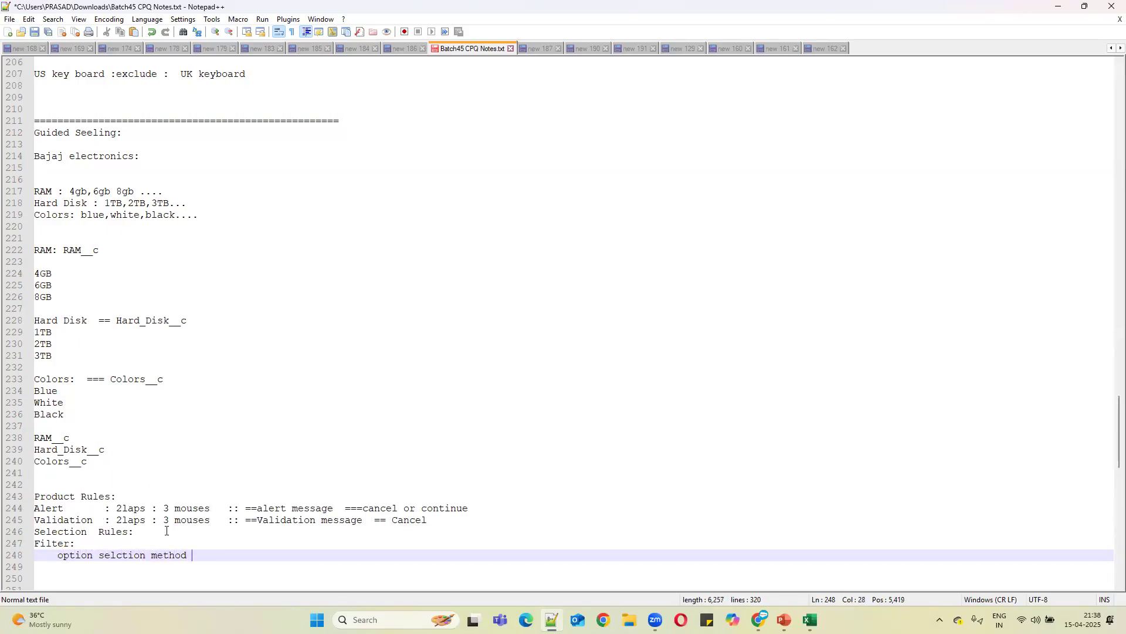
type("  : Click,a")
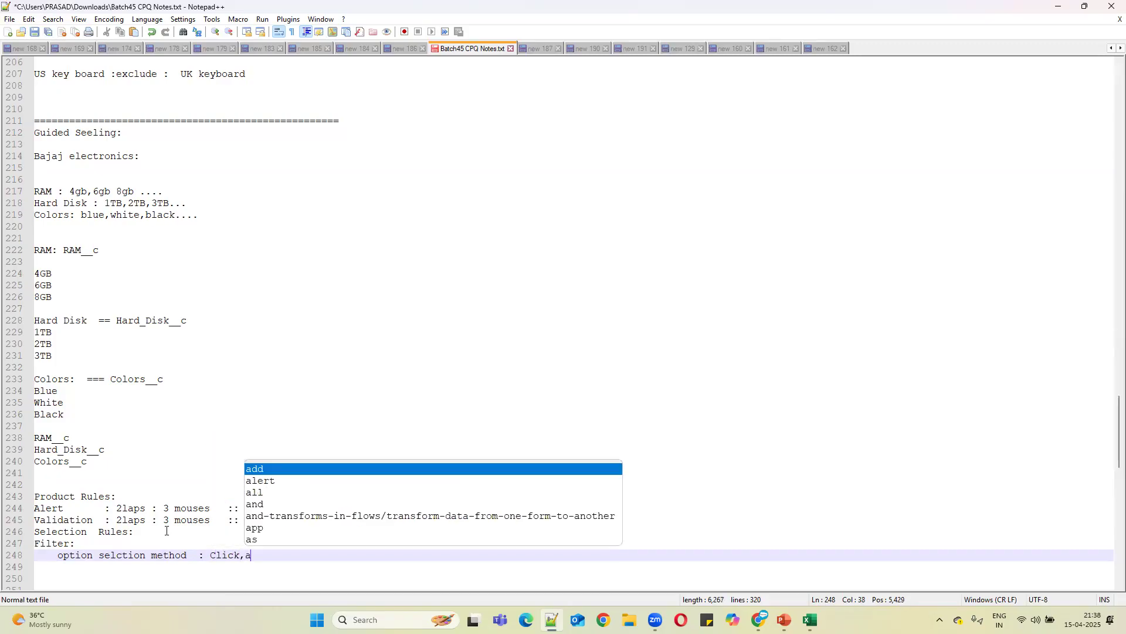
type("dd,Dynamic")
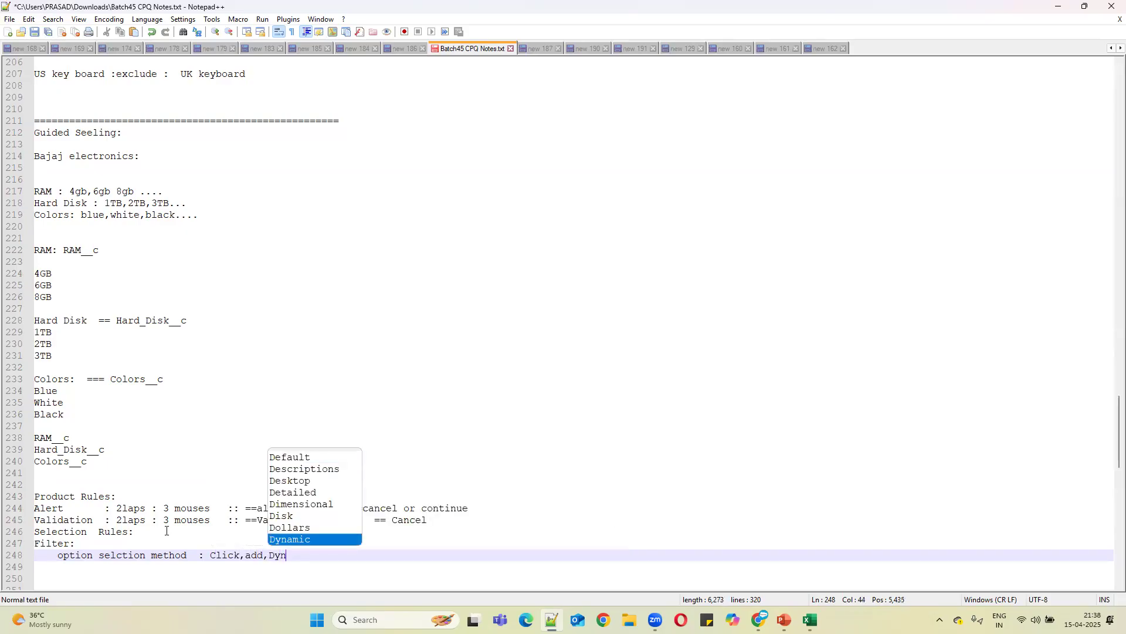
Append "Features:" after Dynamic on the option selection method line and add two new lines below it.
left_click(251, 556)
double_click(290, 556)
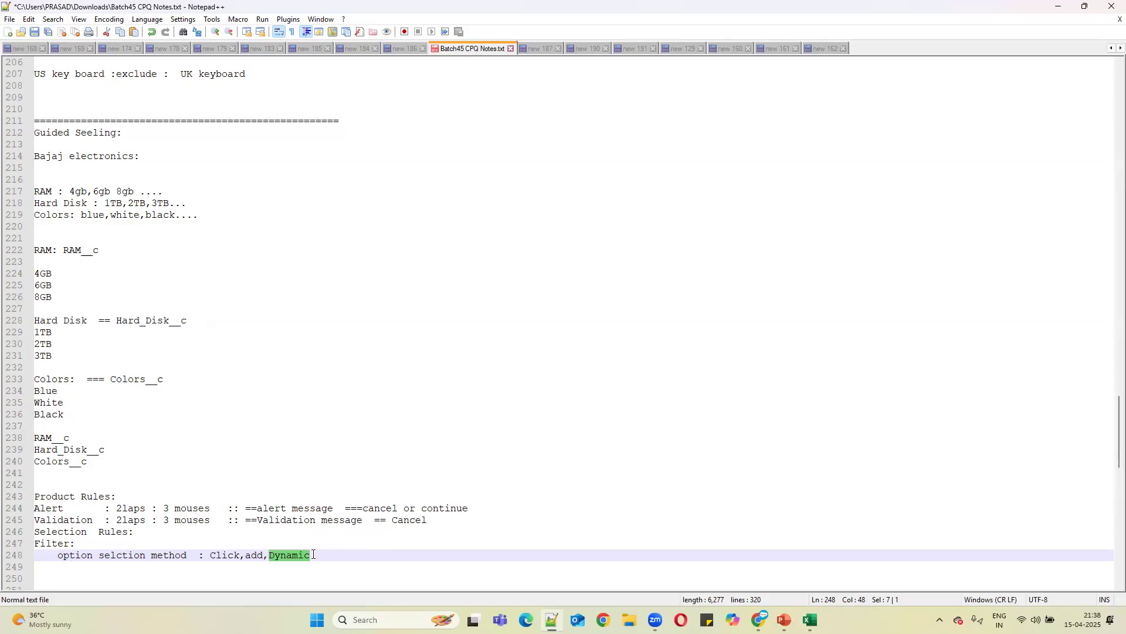
left_click(290, 556)
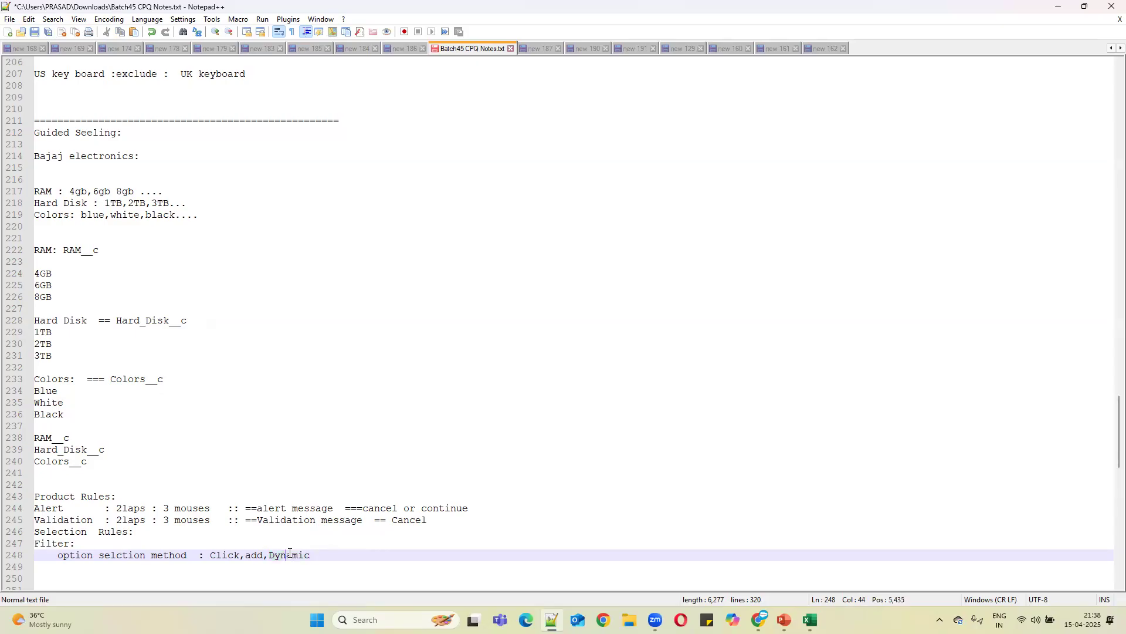
left_click(323, 557)
type("Fetures:")
key("Return")
key("Return")
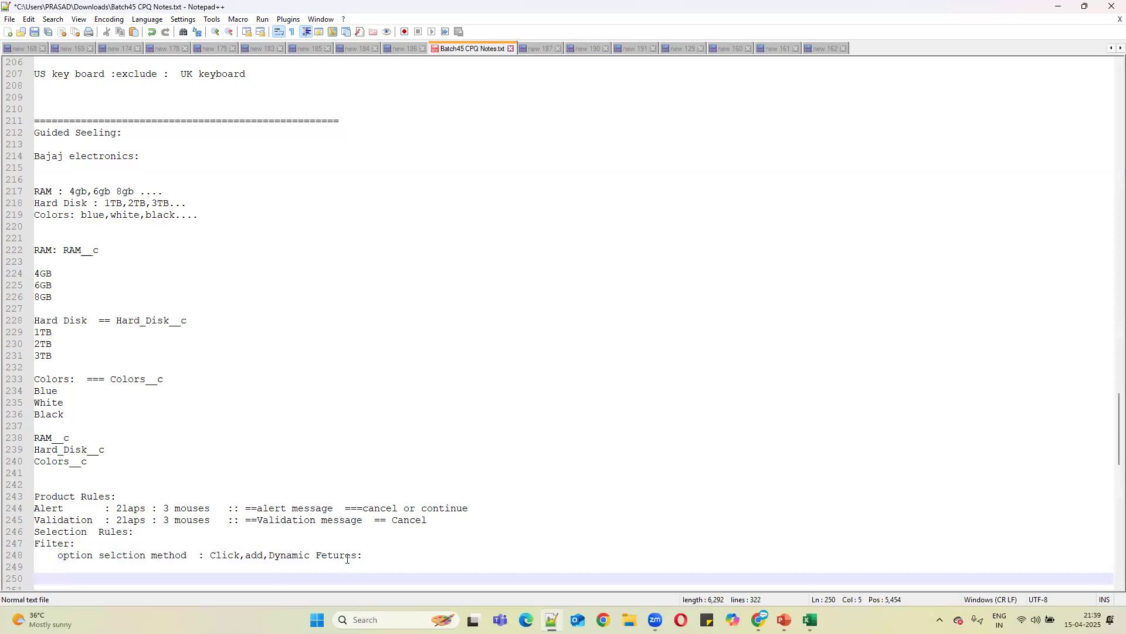
left_click(328, 555)
type("a")
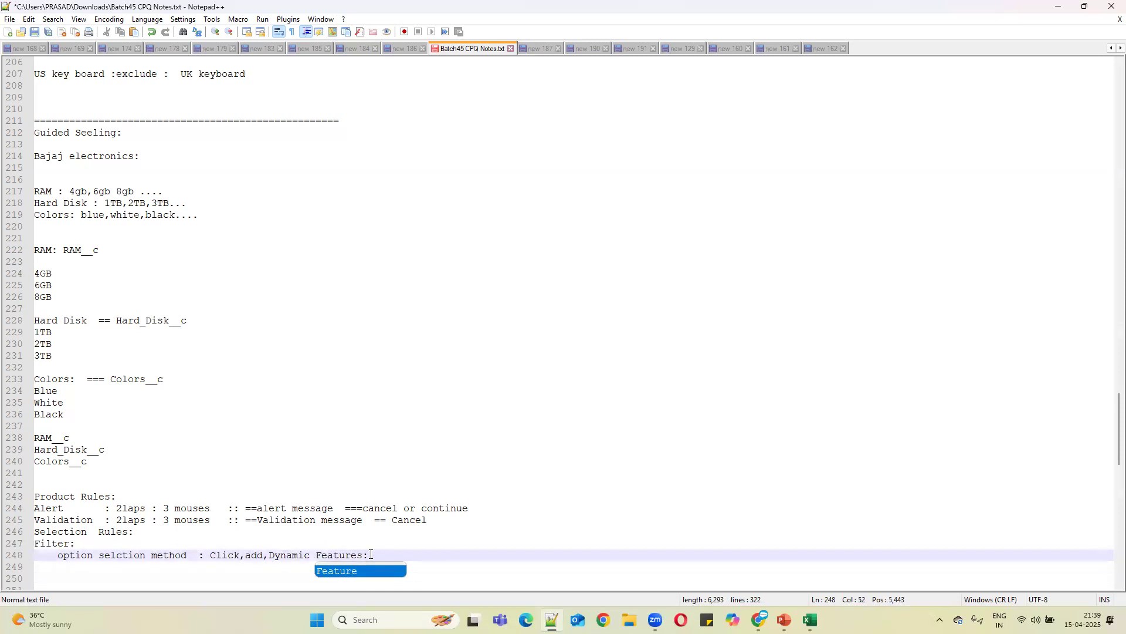
Switch to Chrome and open the first recently viewed quote in Salesforce CPQ.
left_click_drag(371, 554, 269, 555)
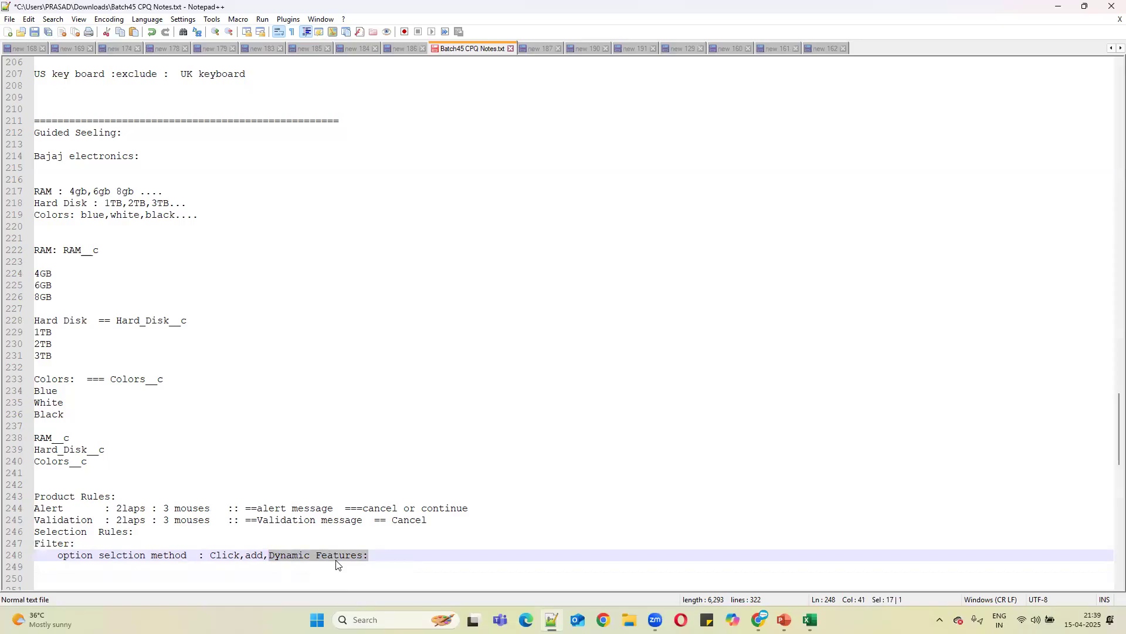
left_click(1059, 6)
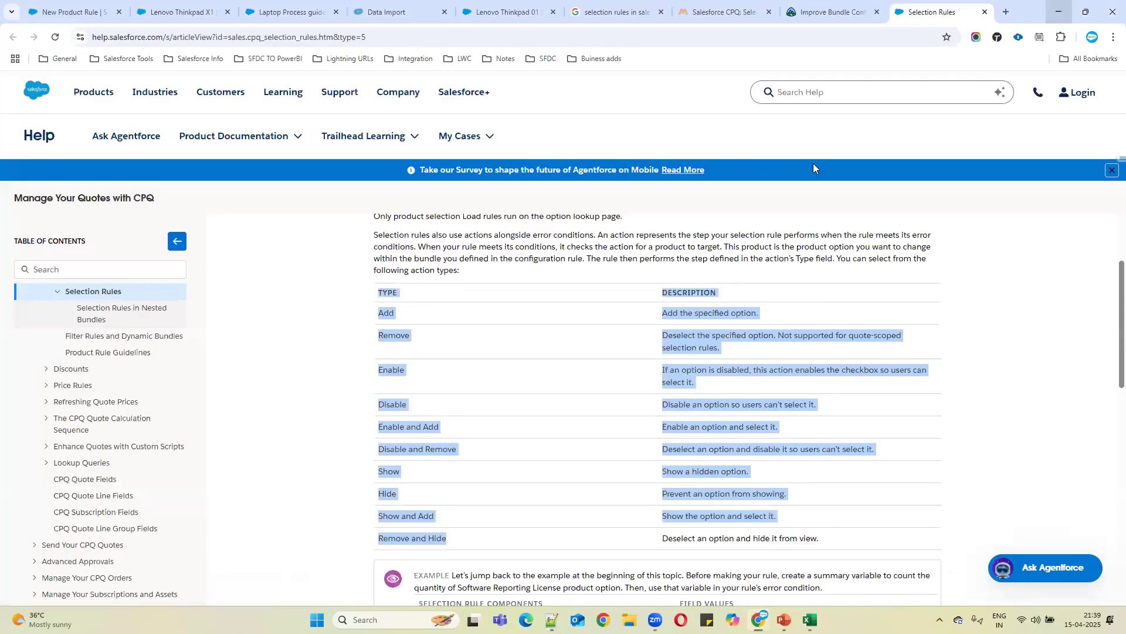
left_click(289, 4)
left_click(179, 12)
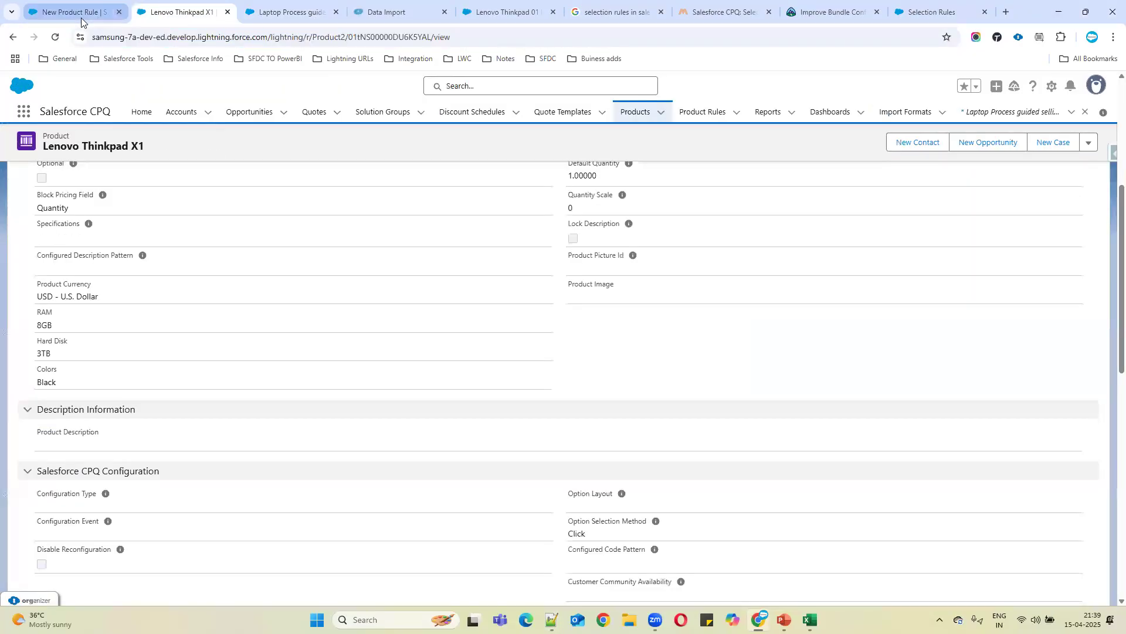
left_click(81, 17)
left_click(509, 11)
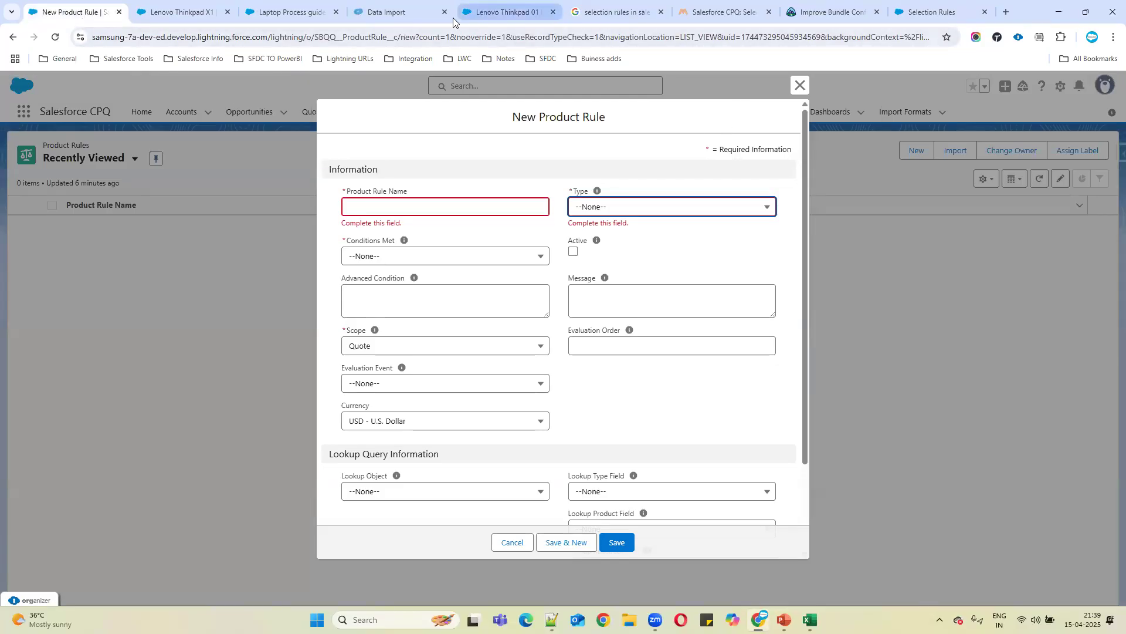
left_click(299, 5)
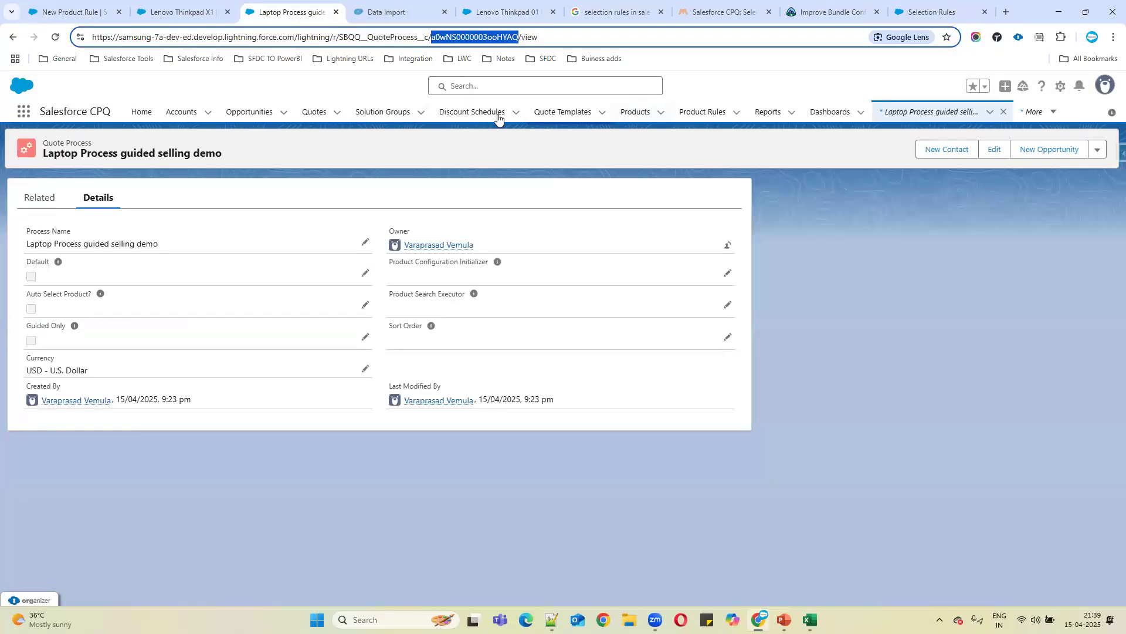
left_click(320, 112)
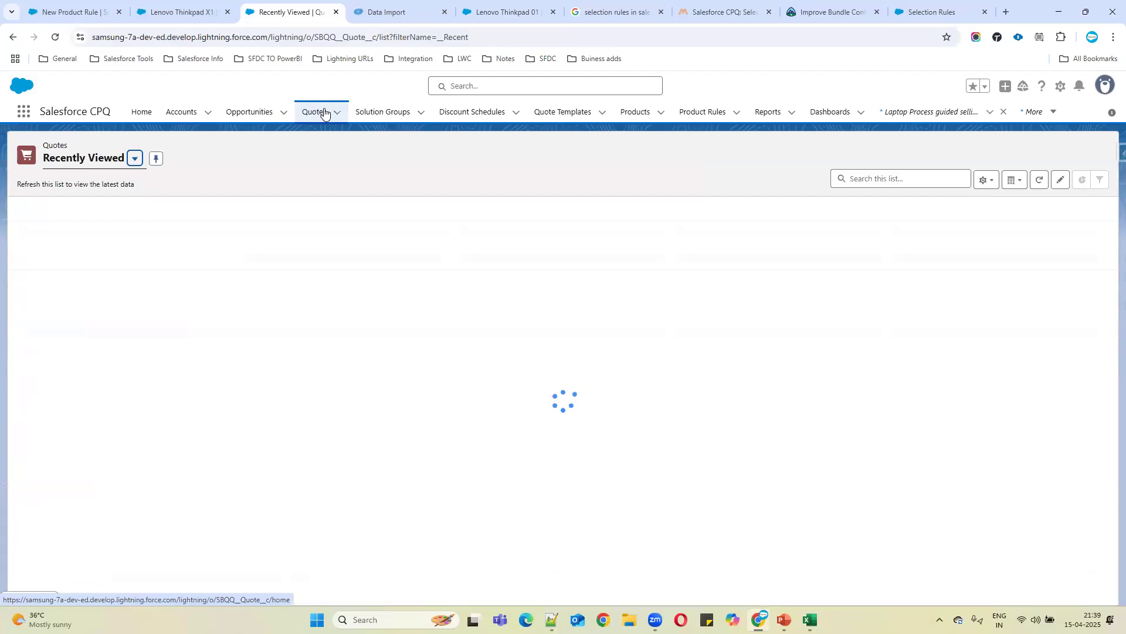
left_click(80, 224)
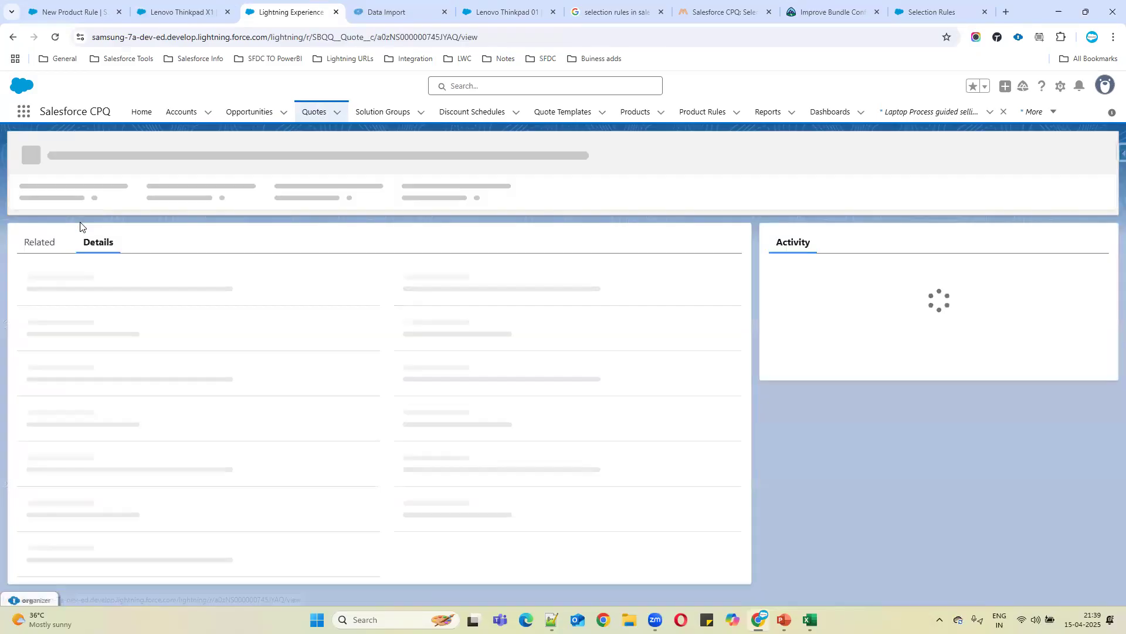
Edit the quote's lines, start adding products, and request guided selling suggestions for 4GB RAM, 1TB hard disk and Blue.
left_click(919, 152)
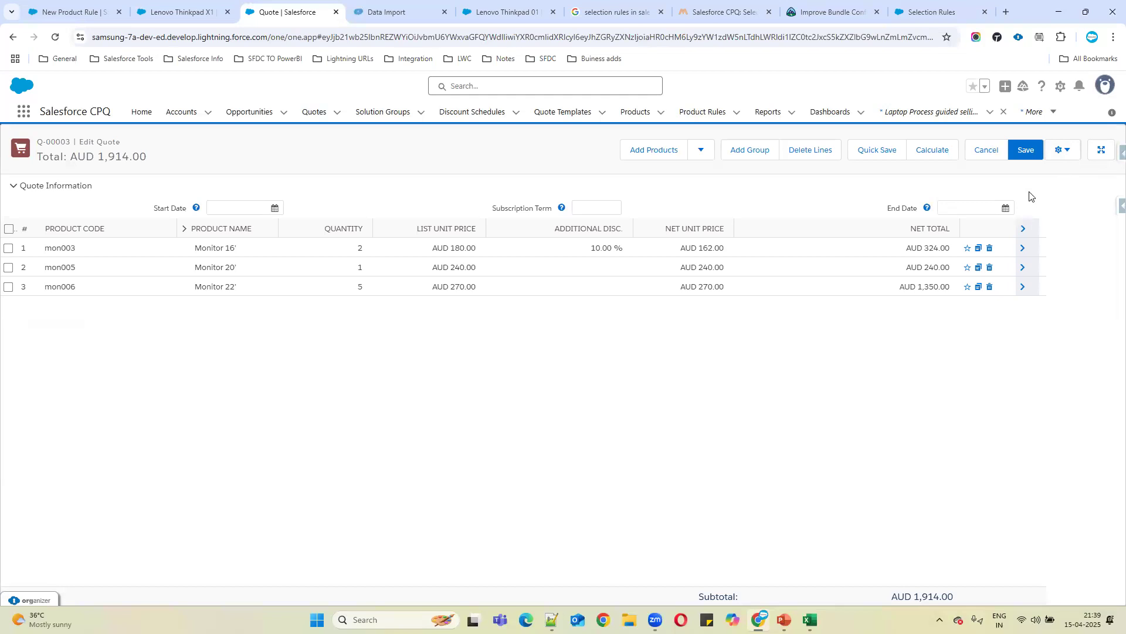
left_click(657, 154)
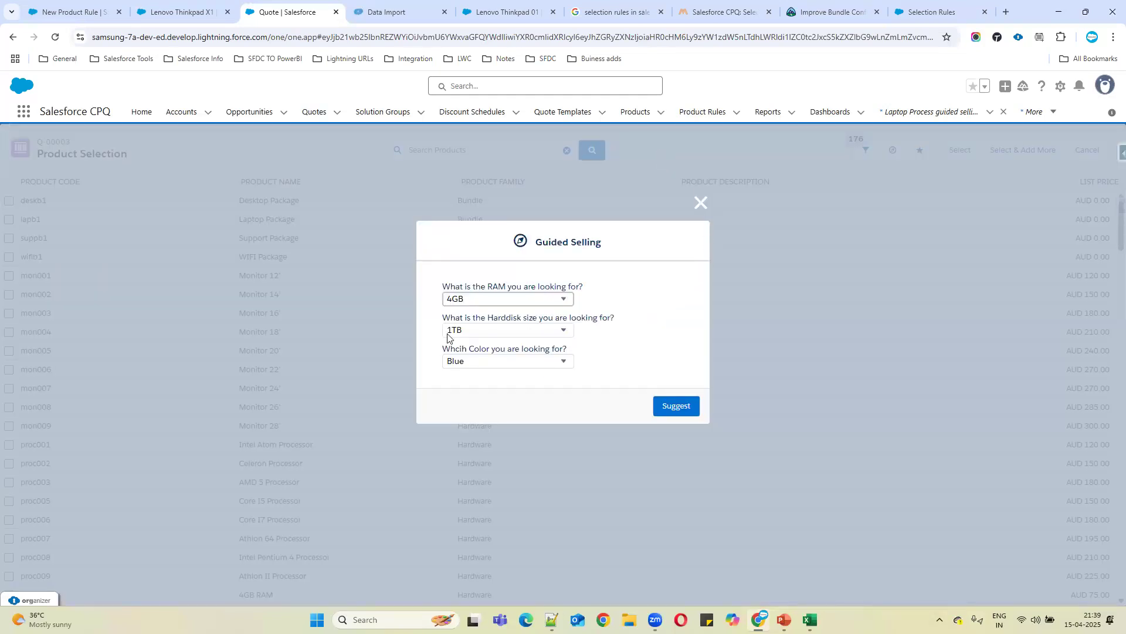
left_click(682, 411)
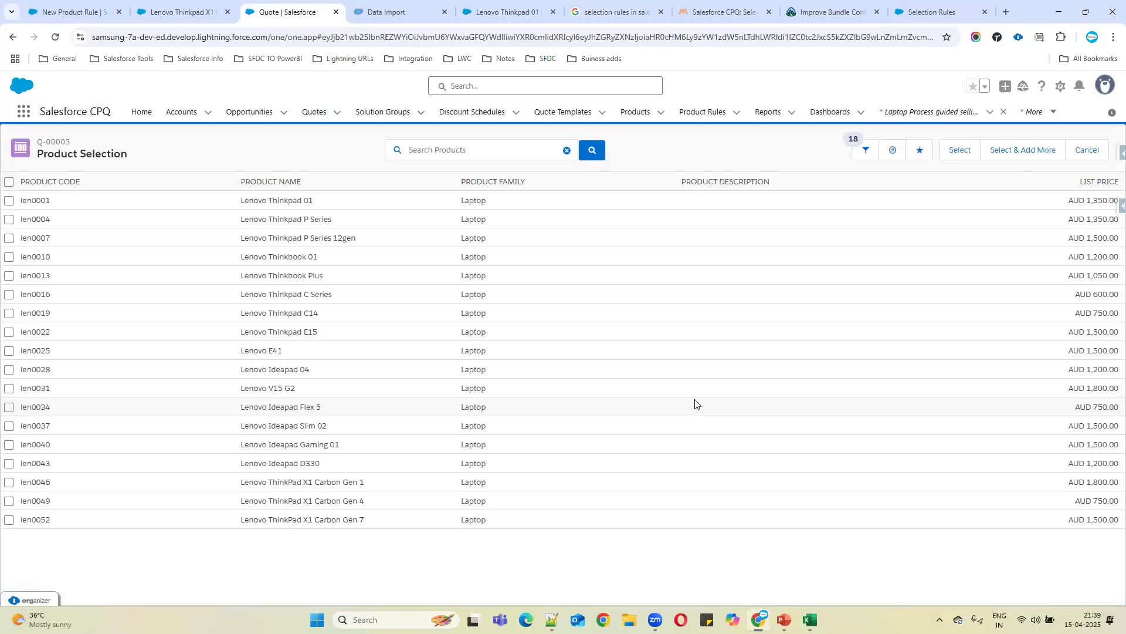
Filter the product selection list by the Software product family and review the listed products.
left_click(856, 153)
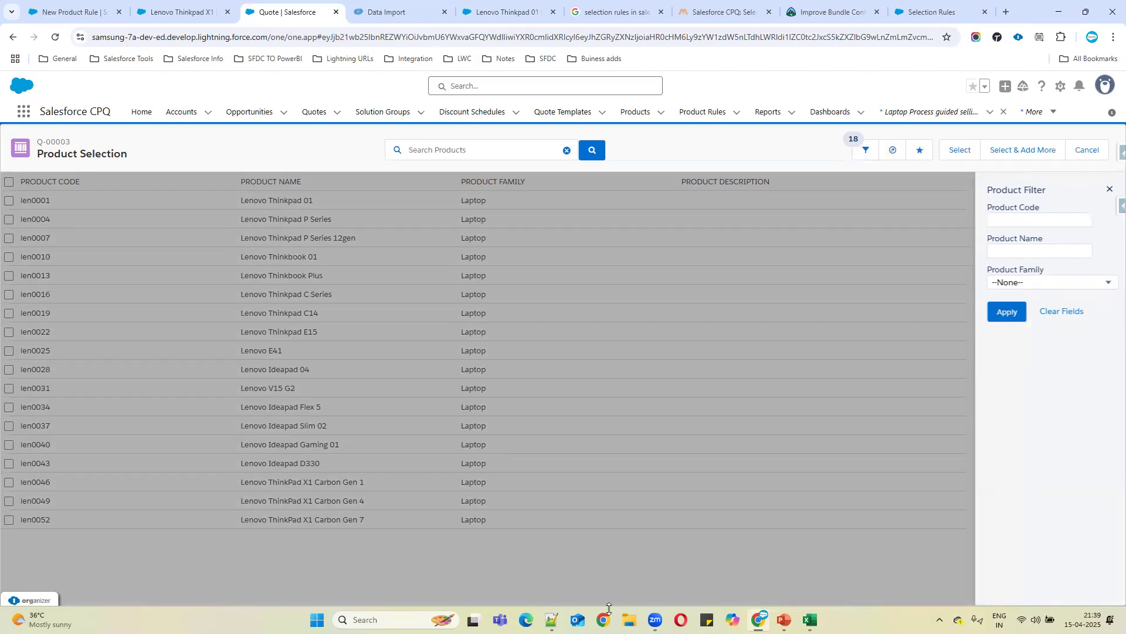
left_click(1024, 282)
left_click(1018, 334)
left_click(1007, 312)
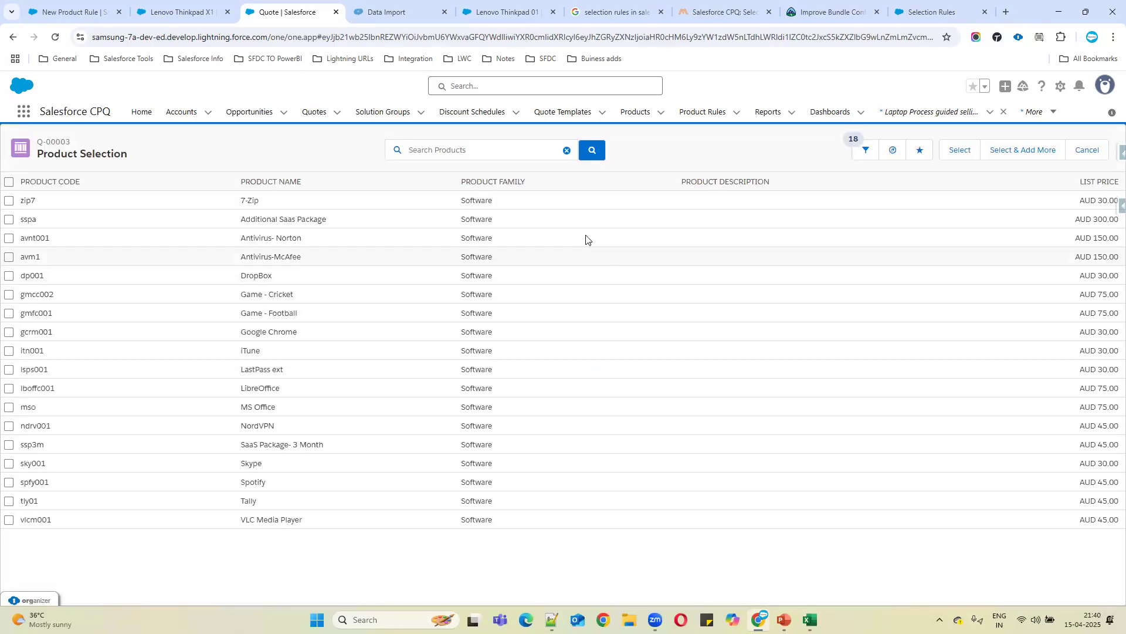
left_click_drag(491, 548, 464, 201)
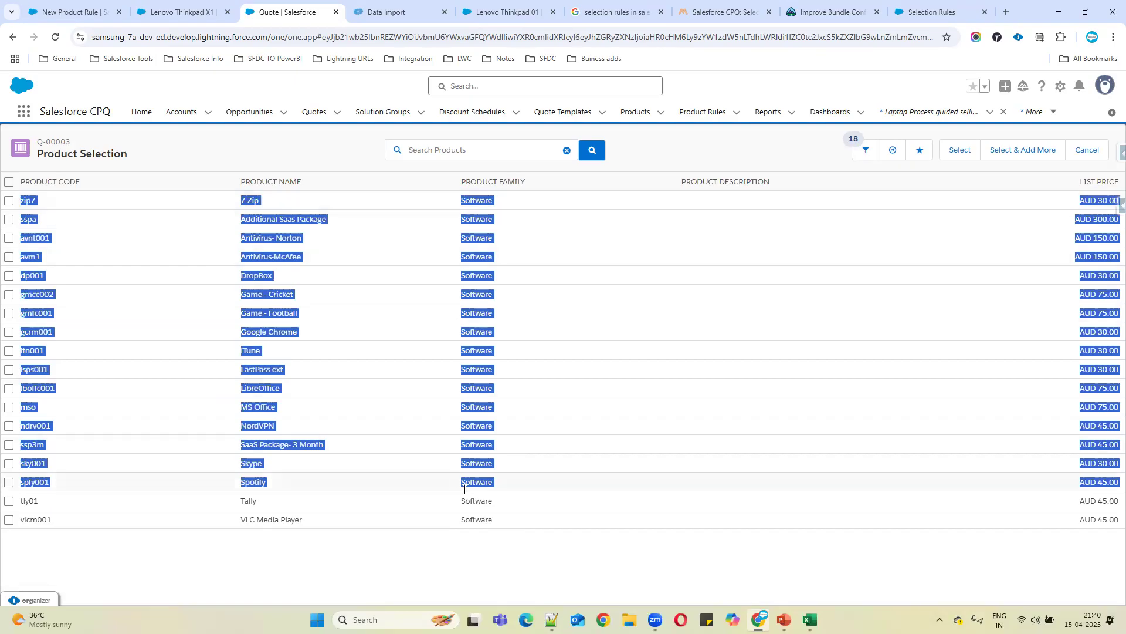
left_click(484, 535)
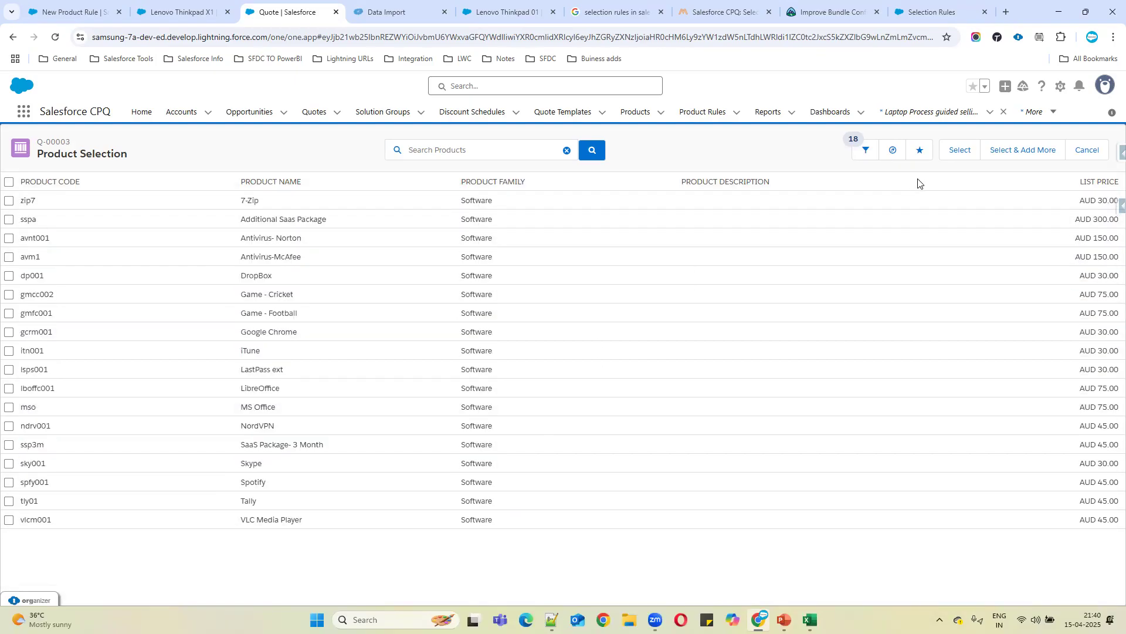
Narrow the Software product list further by filtering on product code "zip7", and reopen the filter criteria.
left_click(865, 151)
left_click(1014, 218)
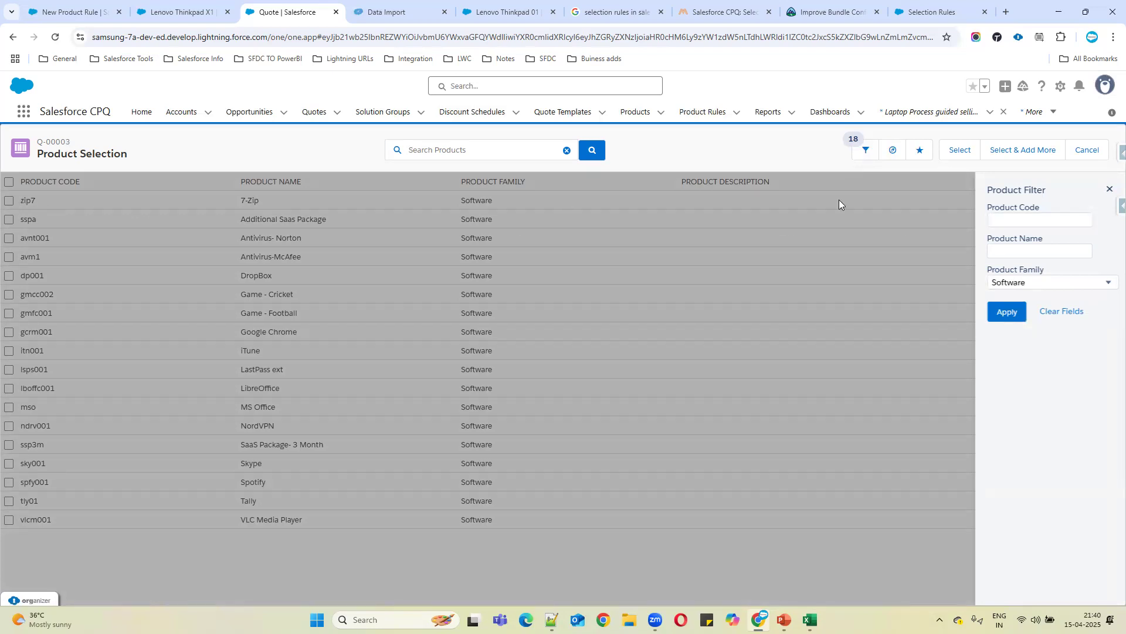
left_click(1012, 222)
type("zip7")
left_click(1007, 311)
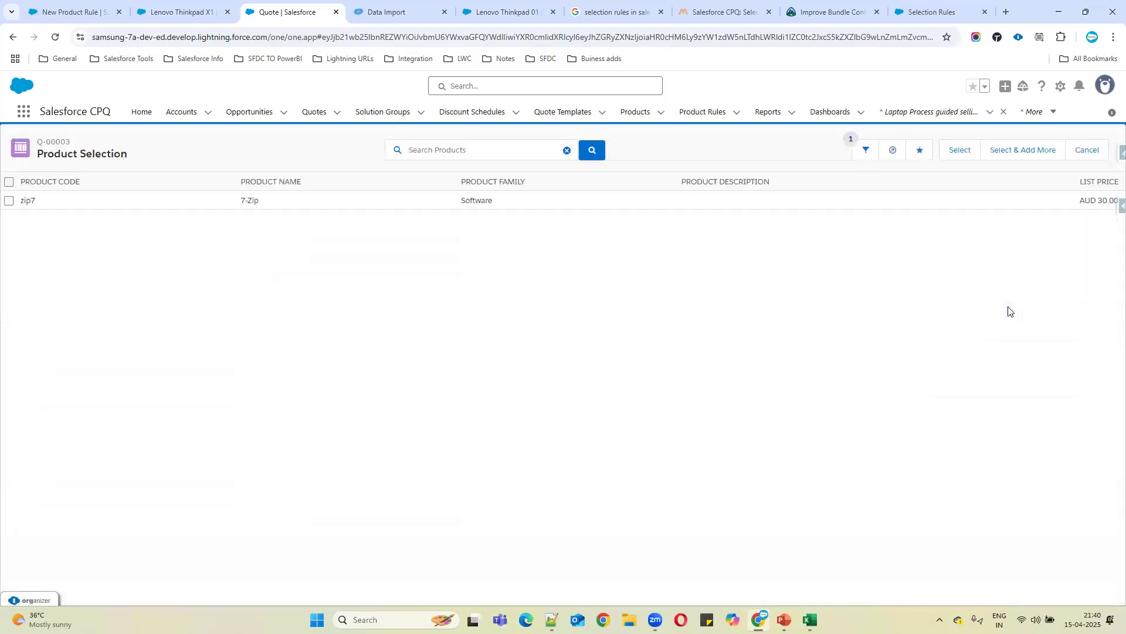
left_click_drag(164, 203, 596, 205)
left_click(866, 151)
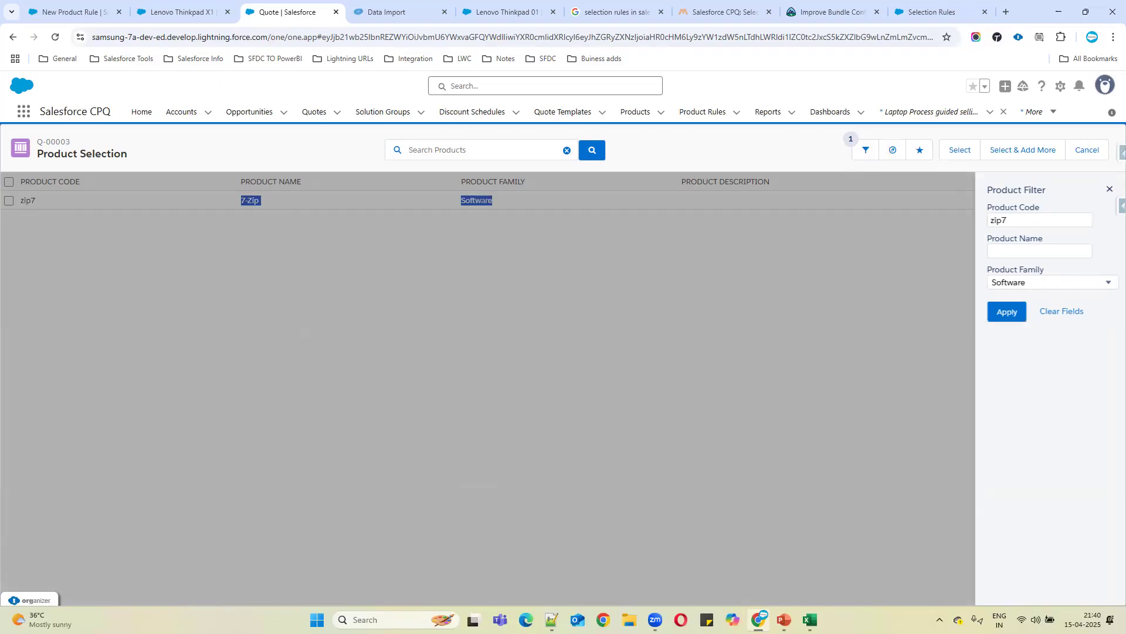
Switch back to Notepad++ and review the Product Rules notes from Alert through the Filter option selection method line.
key("alt+Tab")
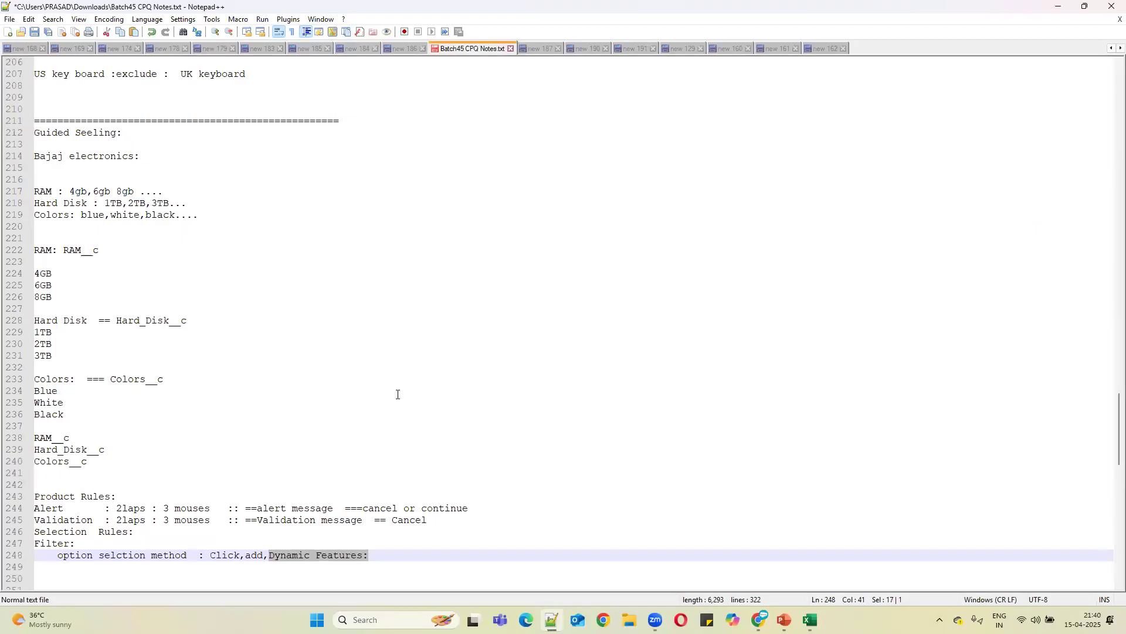
scroll(397, 392, "down", 5)
left_click_drag(369, 379, 15, 314)
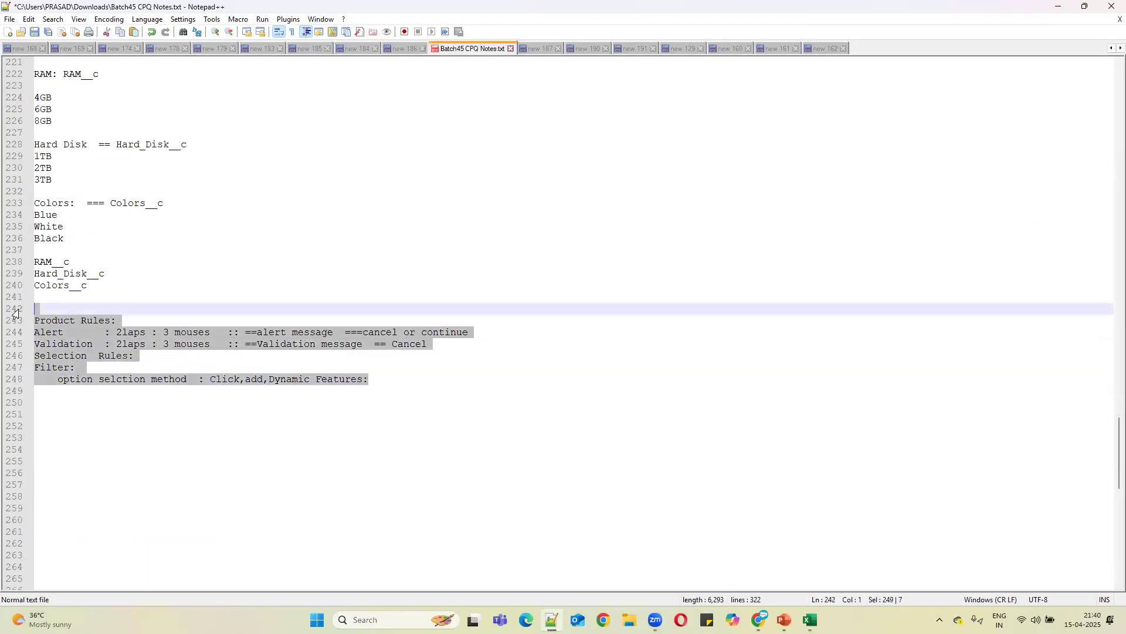
left_click(136, 317)
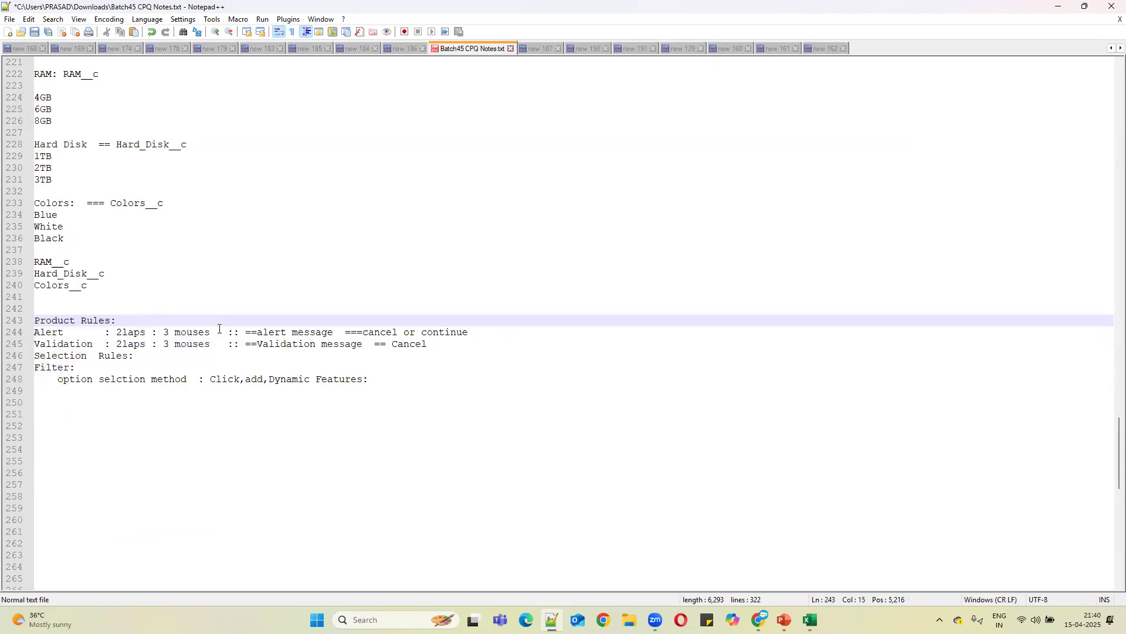